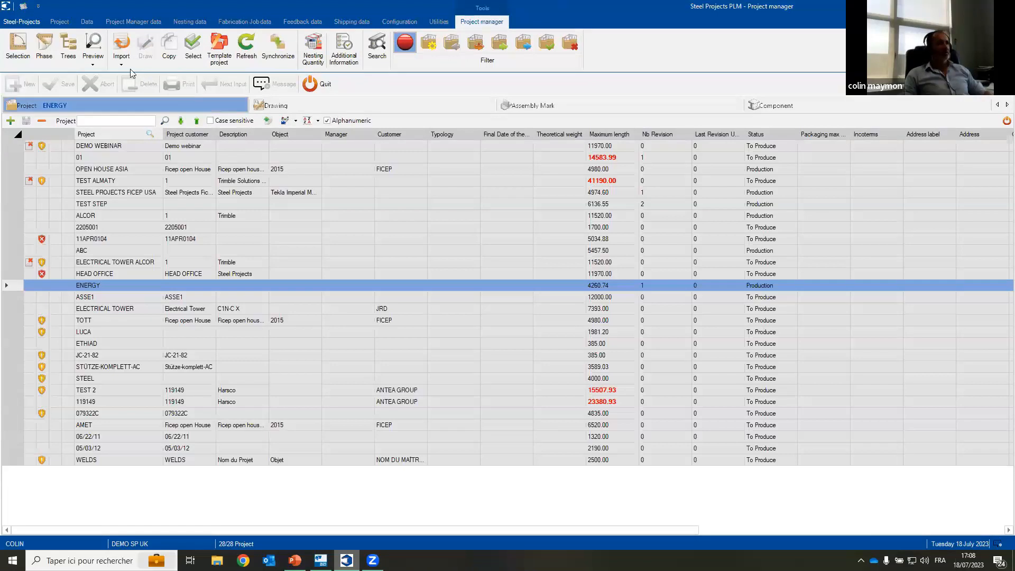
Step: Start a DSTV - PLM import and set its directory to D:\SPPLM\Imports\Imports W\Dstv
{"action": "left_click", "coordinate": [118, 64]}
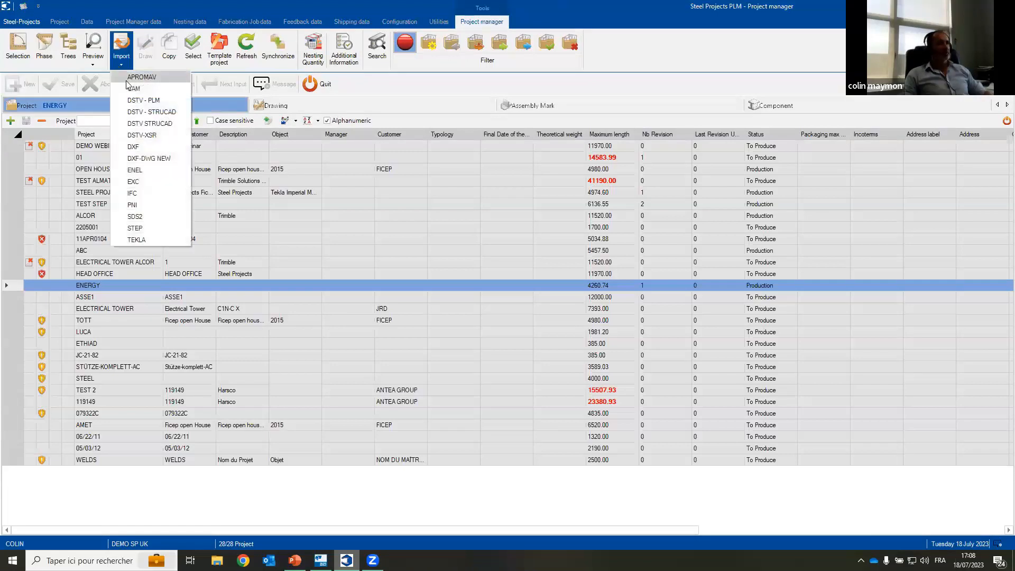
{"action": "left_click", "coordinate": [153, 103]}
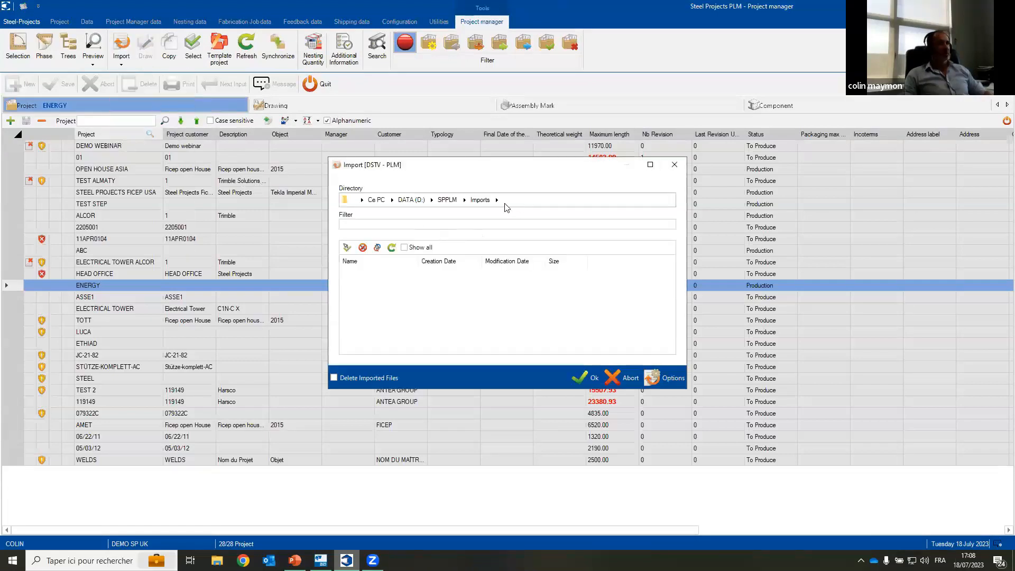
{"action": "left_click", "coordinate": [500, 199]}
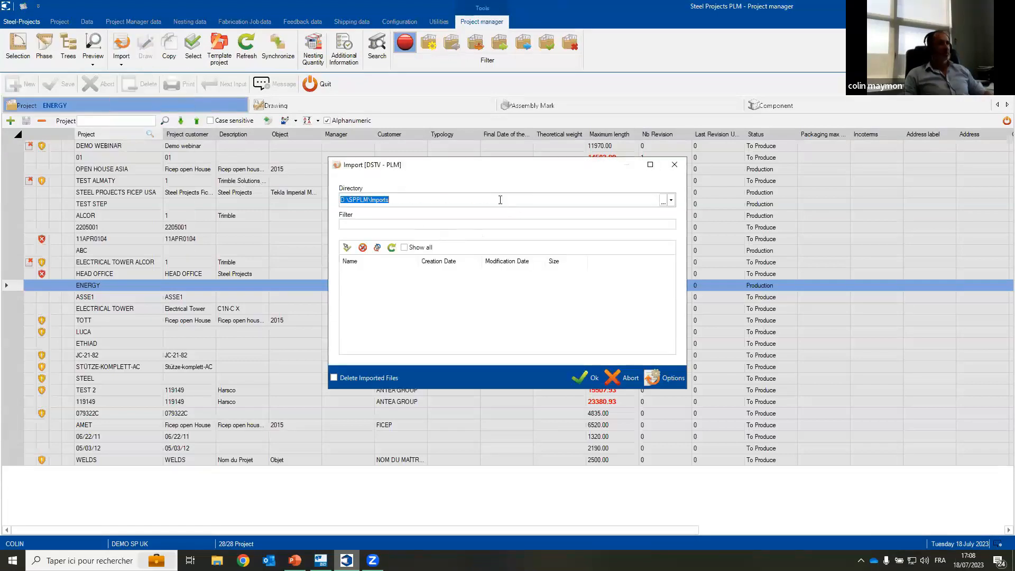
{"action": "left_click", "coordinate": [671, 201]}
{"action": "left_click", "coordinate": [434, 211]}
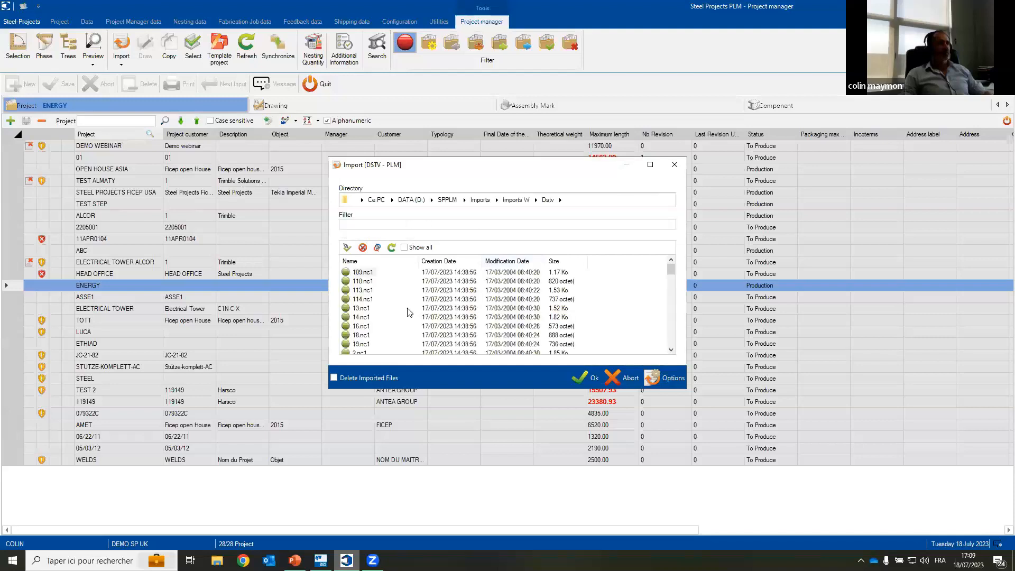
{"action": "scroll", "coordinate": [378, 316], "scroll_direction": "down", "scroll_amount": 10}
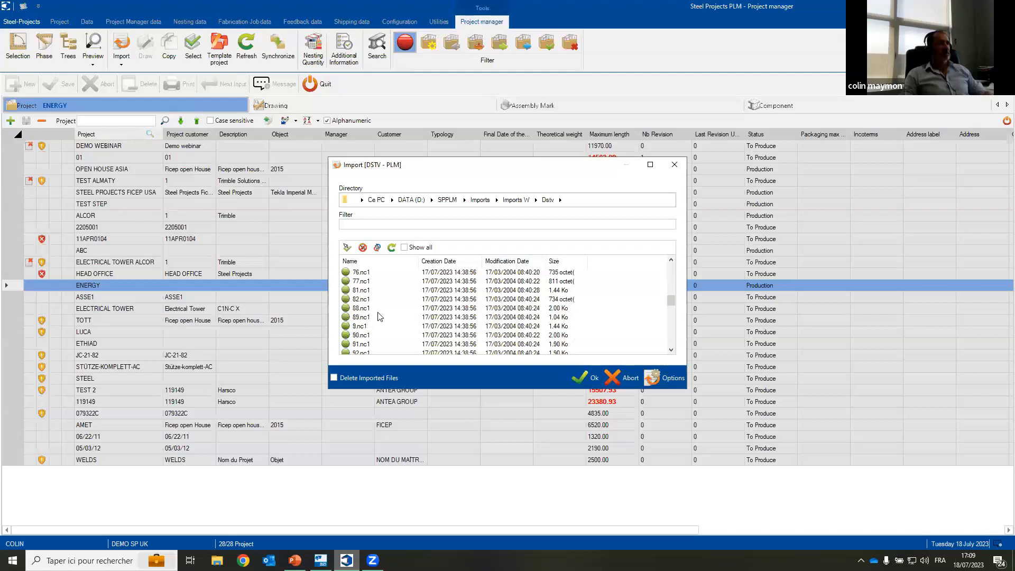
Step: Run the DSTV import, accept the profile comparison without selecting any profile, and close the import report
{"action": "left_click", "coordinate": [588, 377]}
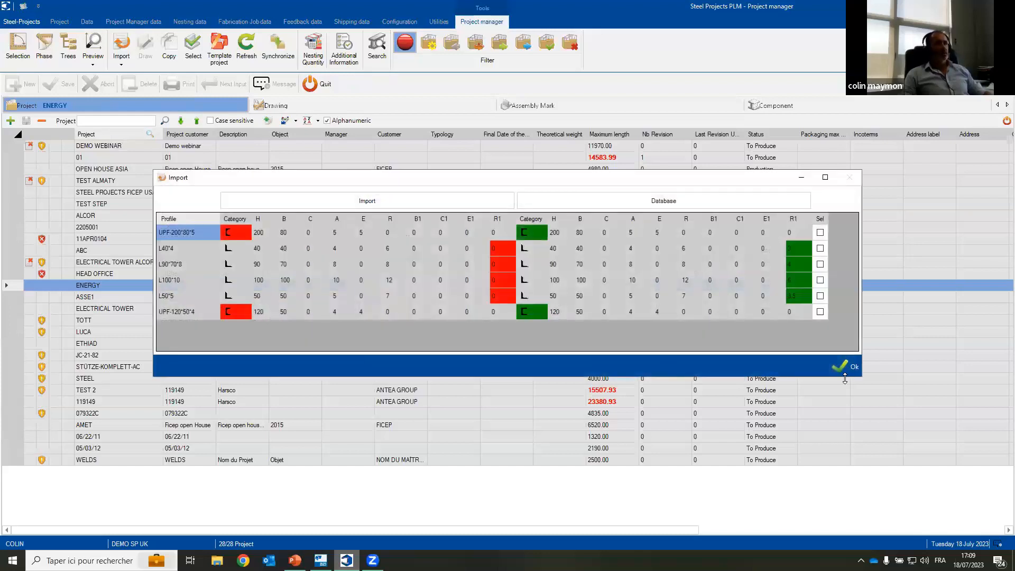
{"action": "left_click", "coordinate": [845, 366]}
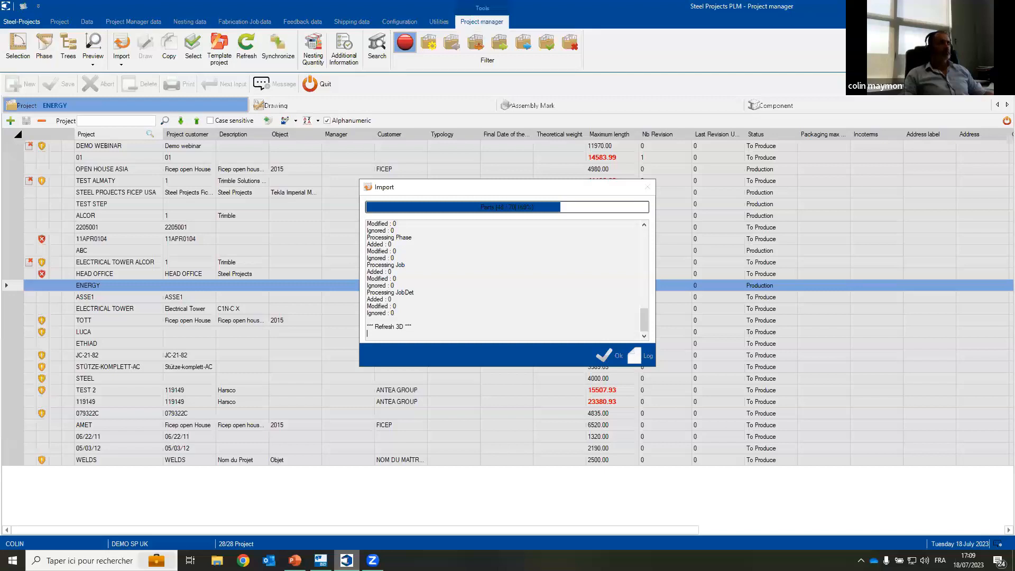
{"action": "left_click", "coordinate": [642, 357]}
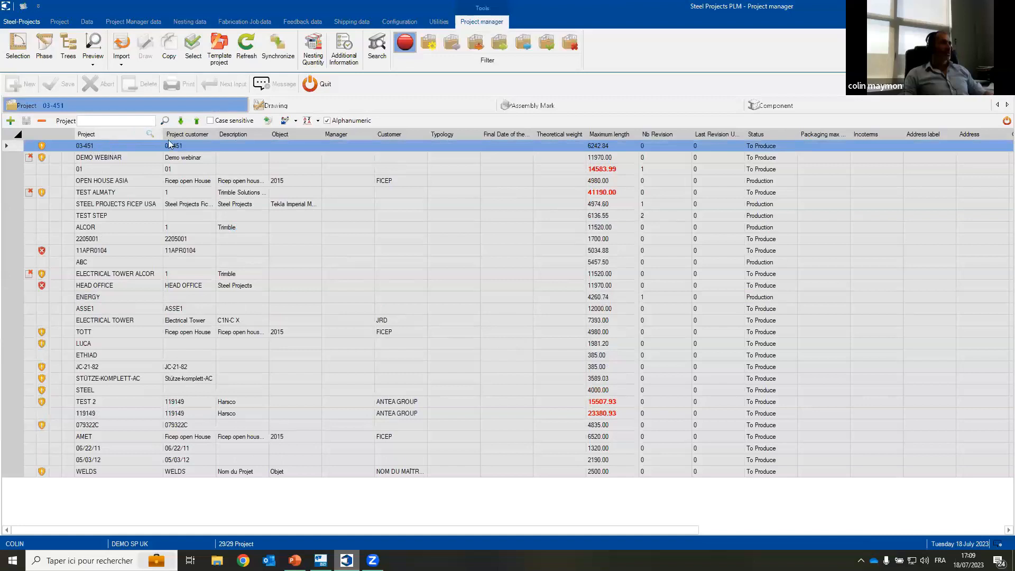
Step: Open the drawing, assembly mark and component levels of project 03-451 in turn
{"action": "left_click", "coordinate": [303, 112]}
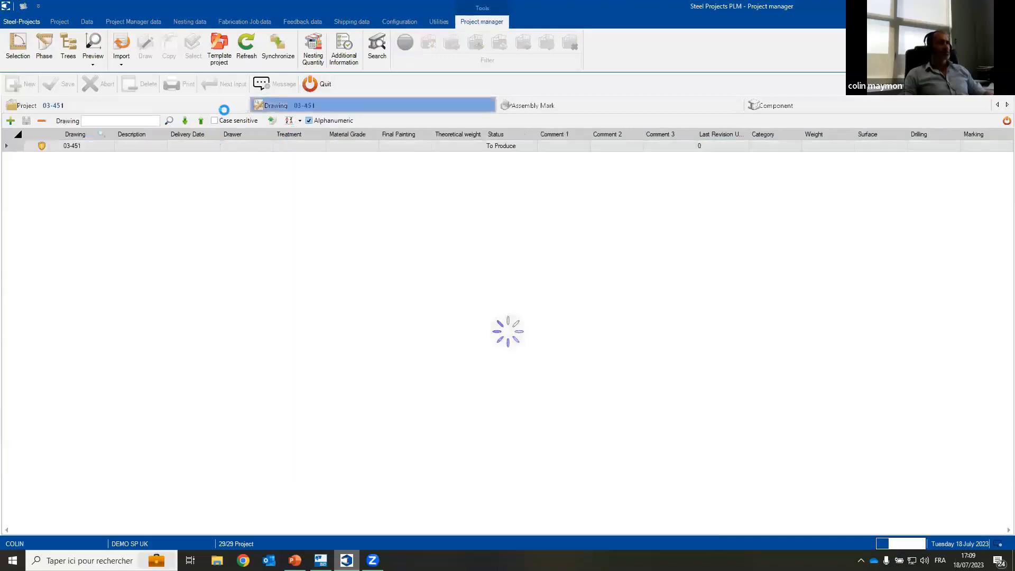
{"action": "left_click", "coordinate": [544, 108]}
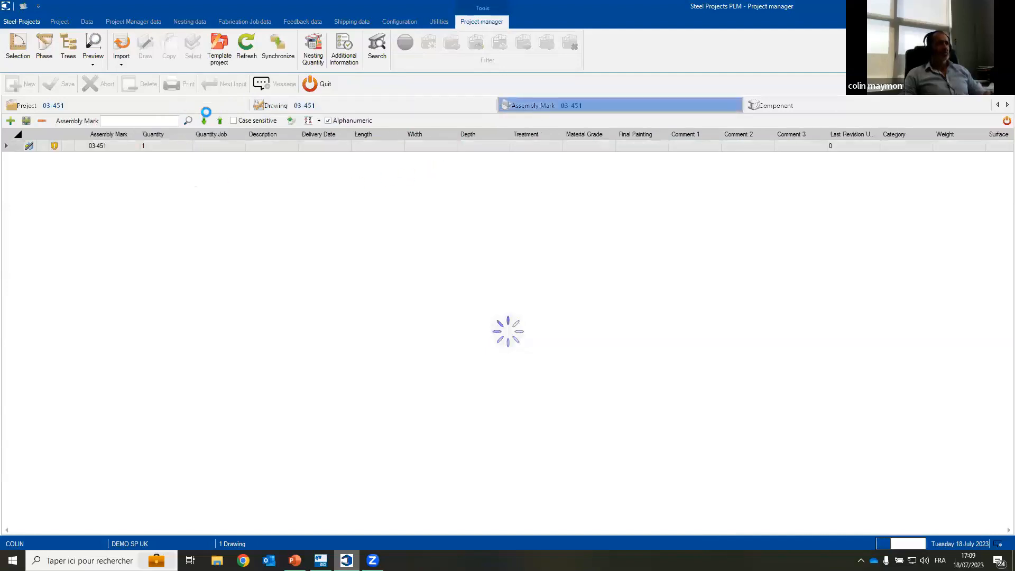
{"action": "left_click", "coordinate": [784, 102]}
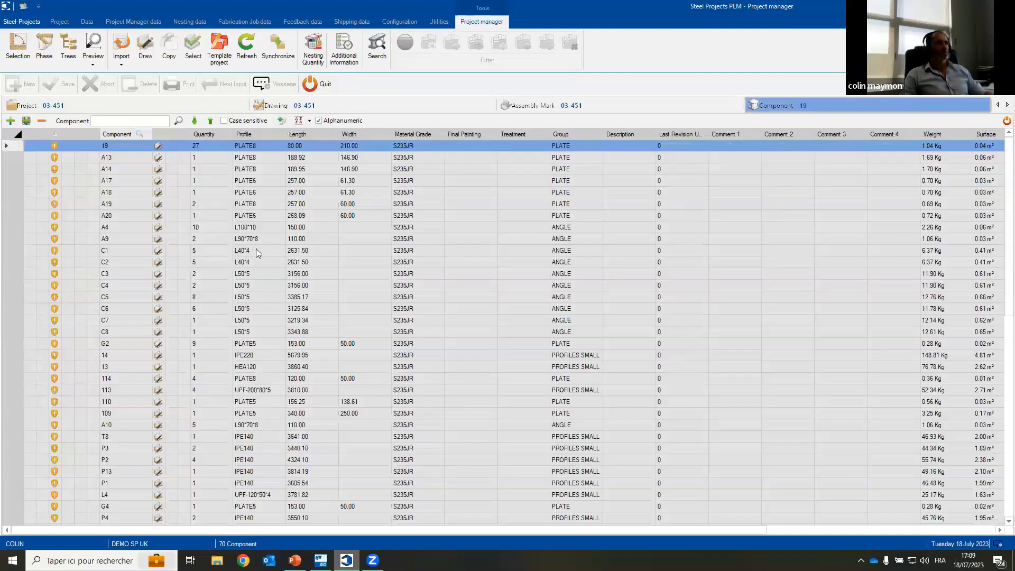
Step: Preview components C1, A19, 13 and 98 in 2D and 3D, and return to the project list with the preview turned off
{"action": "left_click", "coordinate": [255, 250]}
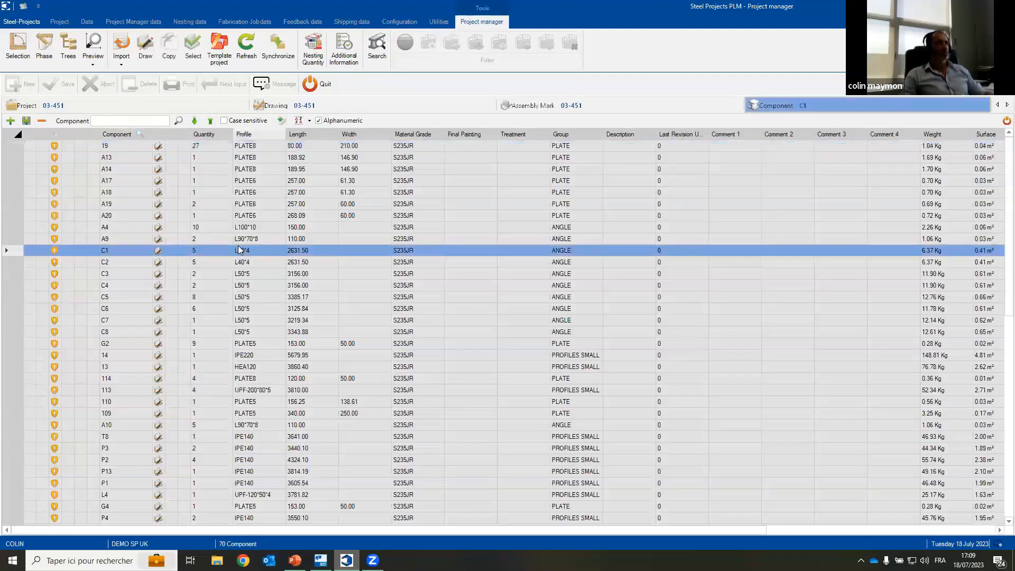
{"action": "left_click", "coordinate": [100, 59]}
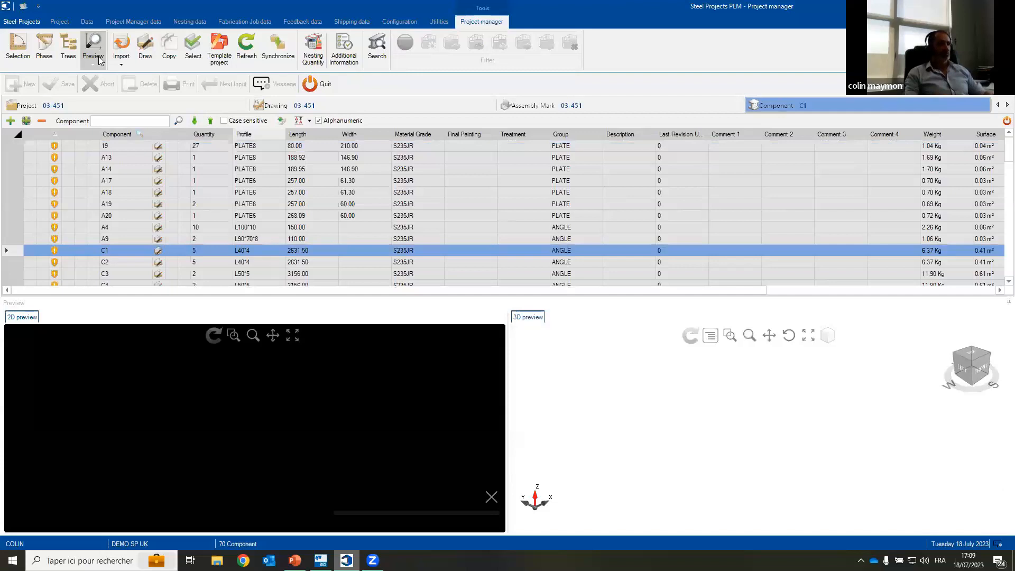
{"action": "left_click", "coordinate": [278, 205]}
{"action": "scroll", "coordinate": [314, 241], "scroll_direction": "down", "scroll_amount": 3}
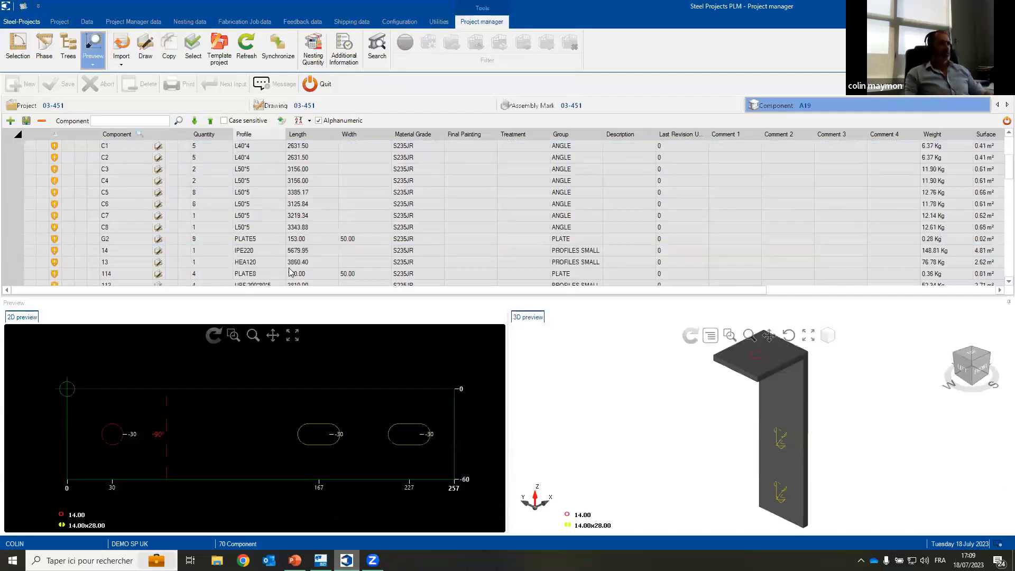
{"action": "left_click", "coordinate": [239, 262]}
{"action": "scroll", "coordinate": [345, 235], "scroll_direction": "down", "scroll_amount": 2}
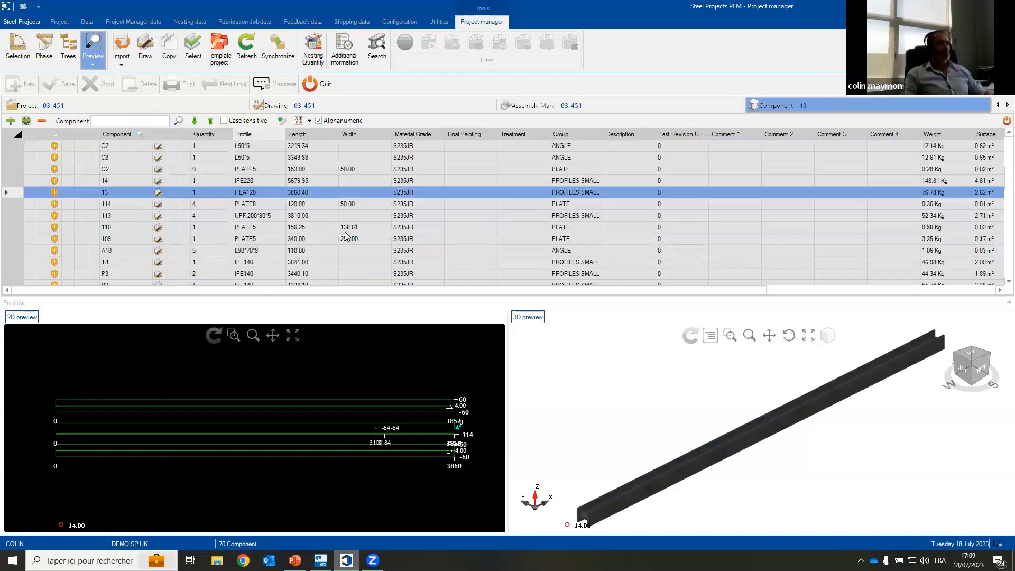
{"action": "scroll", "coordinate": [257, 266], "scroll_direction": "down", "scroll_amount": 3}
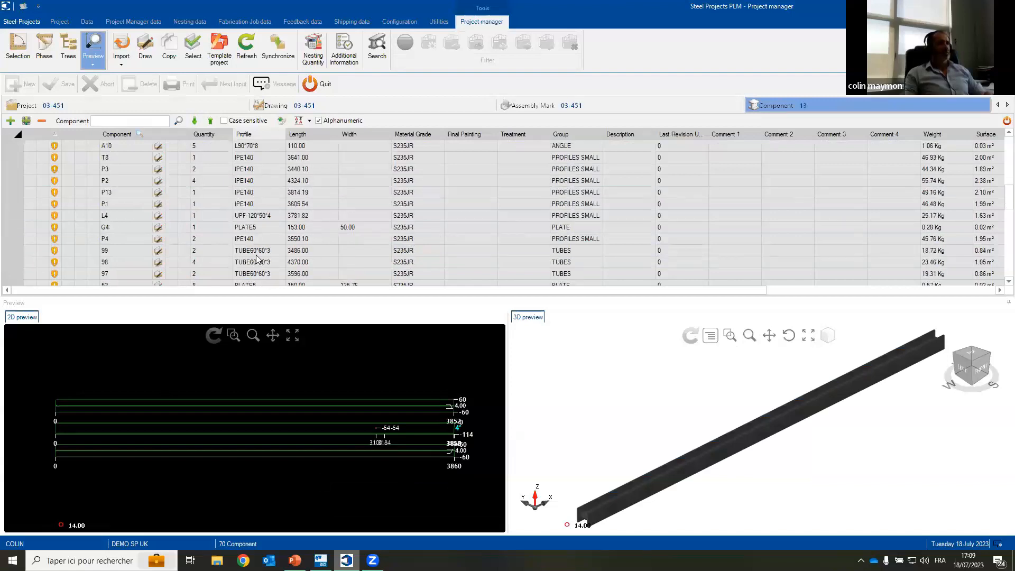
{"action": "left_click", "coordinate": [257, 263]}
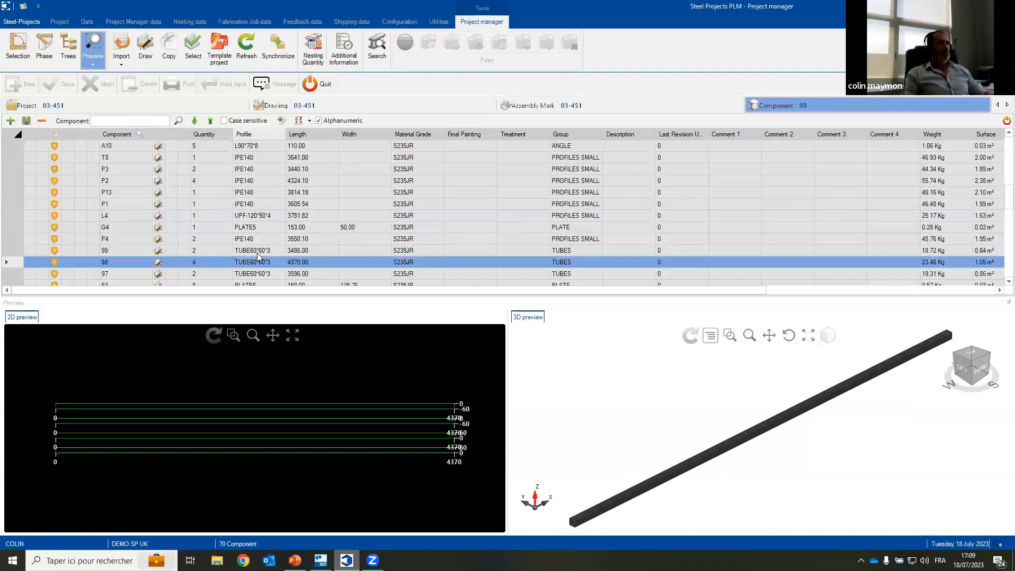
{"action": "left_click", "coordinate": [136, 108]}
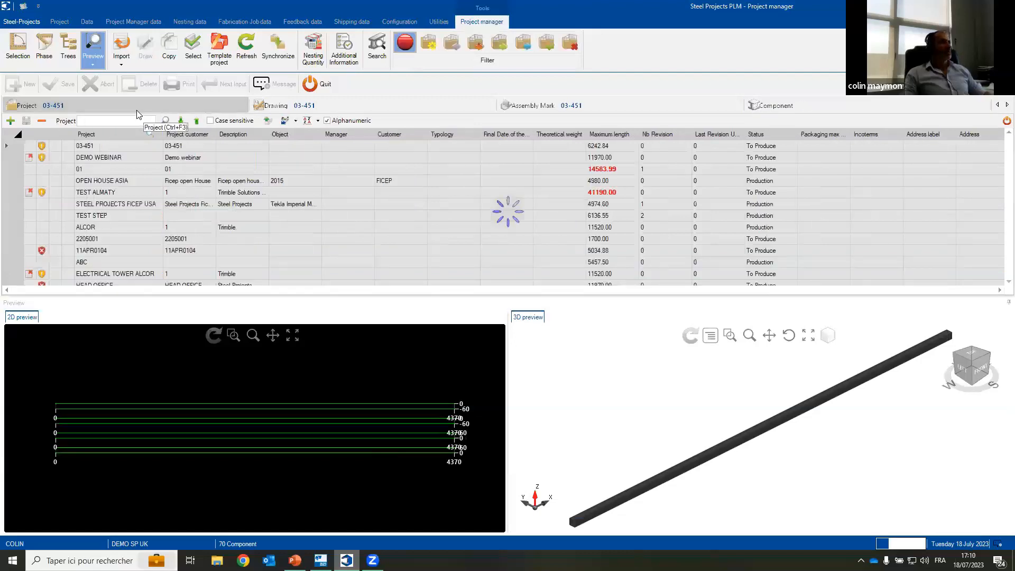
{"action": "left_click", "coordinate": [91, 52]}
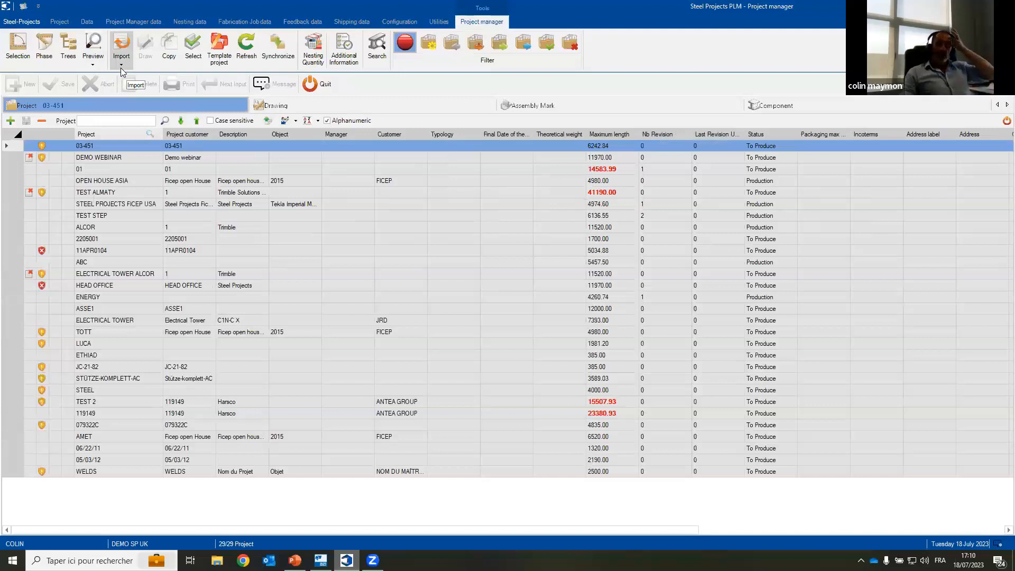
Step: Try a DXF-DWG NEW import from the DXF DWG folder inside Imports
{"action": "left_click", "coordinate": [121, 68]}
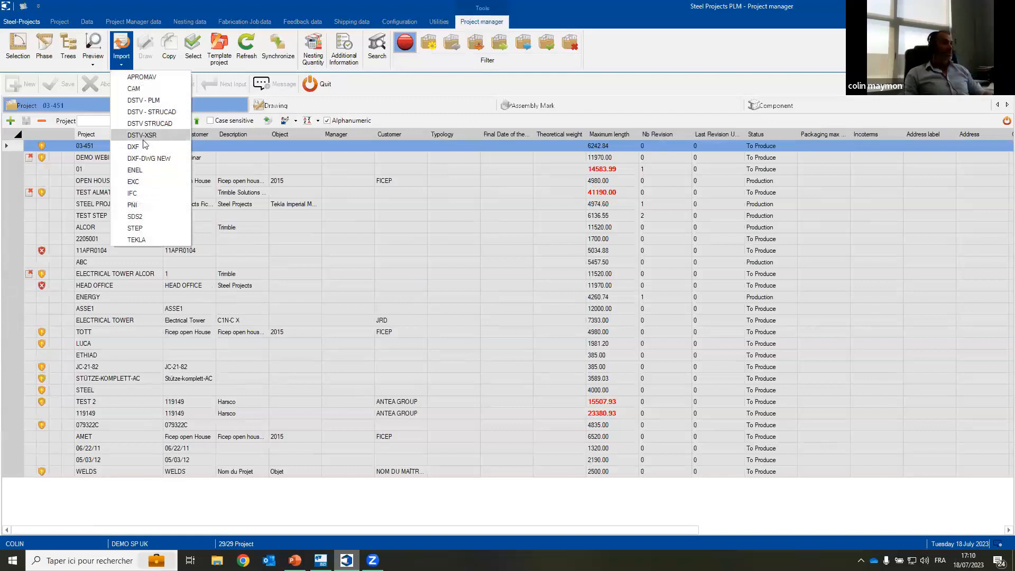
{"action": "left_click", "coordinate": [146, 159]}
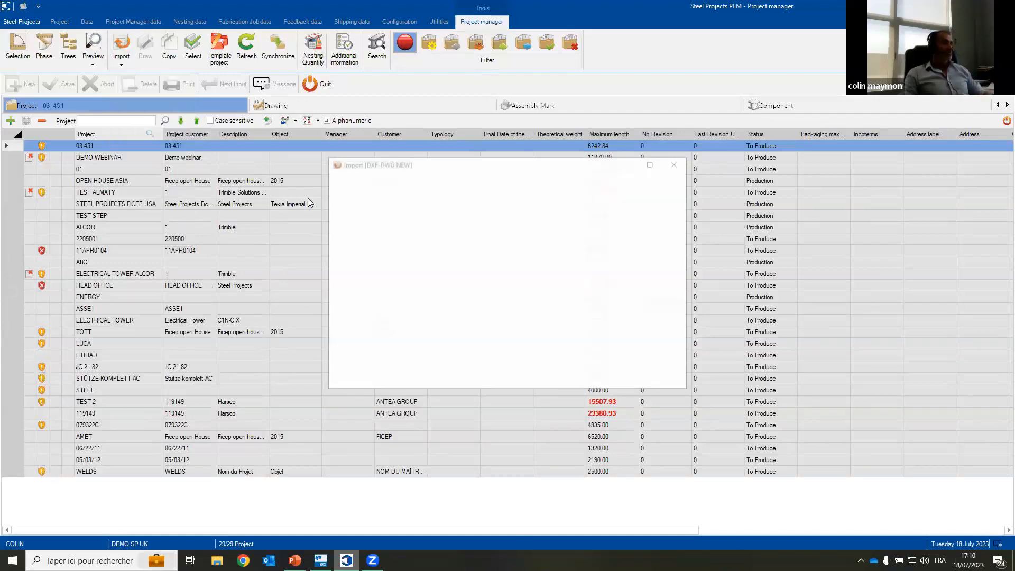
{"action": "left_click", "coordinate": [498, 201]}
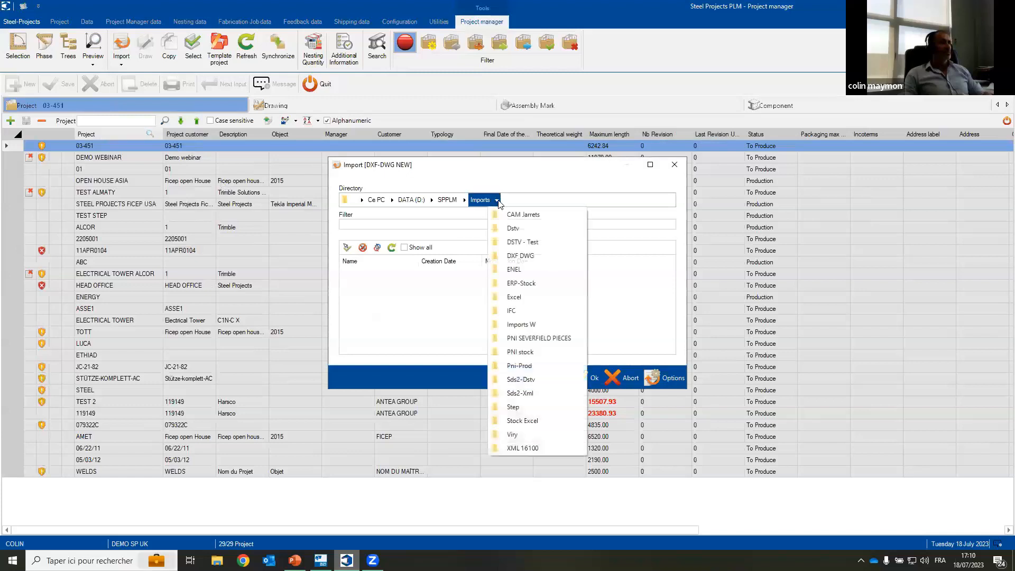
{"action": "left_click", "coordinate": [531, 255]}
{"action": "left_click", "coordinate": [586, 379]}
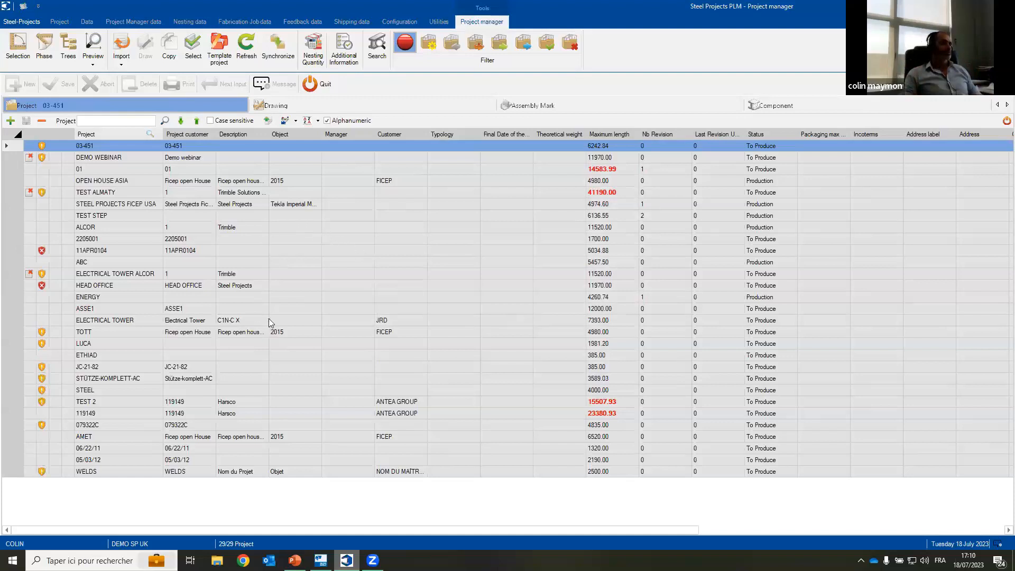
Step: Load the DWG files from D:\SPPLM\Imports\Imports W\DWG US with the DXF-DWG NEW import
{"action": "left_click", "coordinate": [123, 65]}
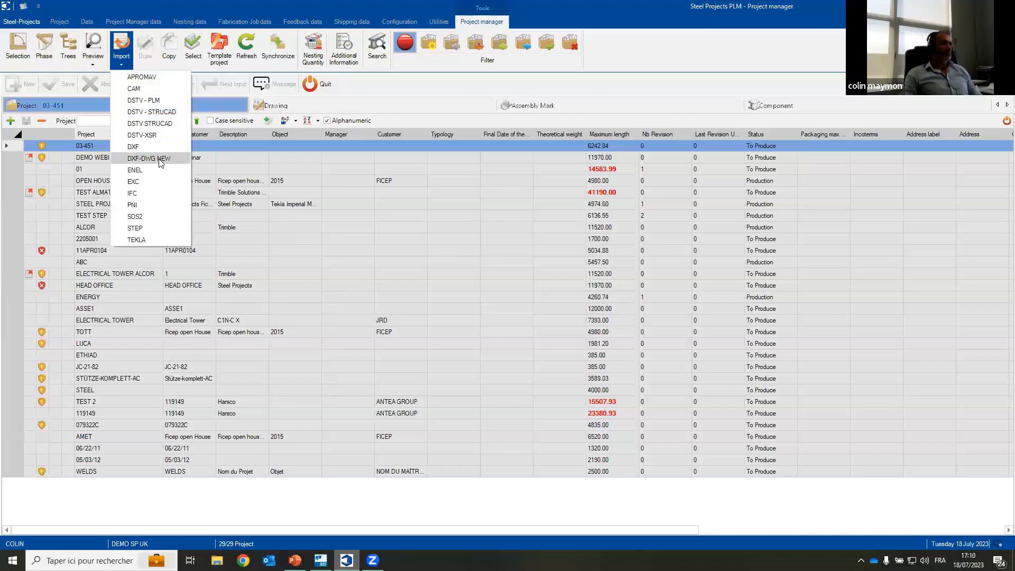
{"action": "left_click", "coordinate": [150, 158]}
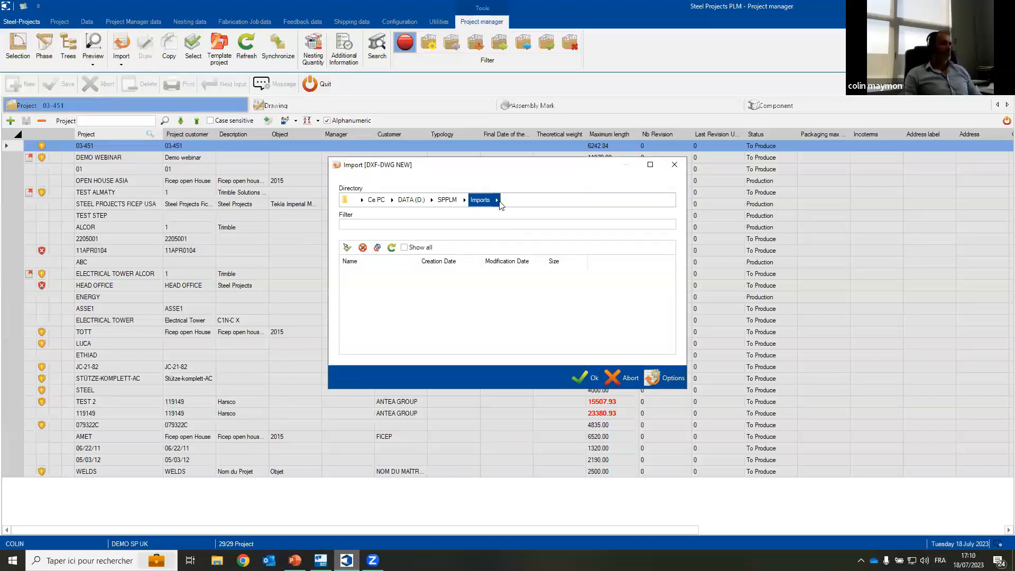
{"action": "left_click", "coordinate": [497, 200]}
{"action": "left_click", "coordinate": [523, 264]}
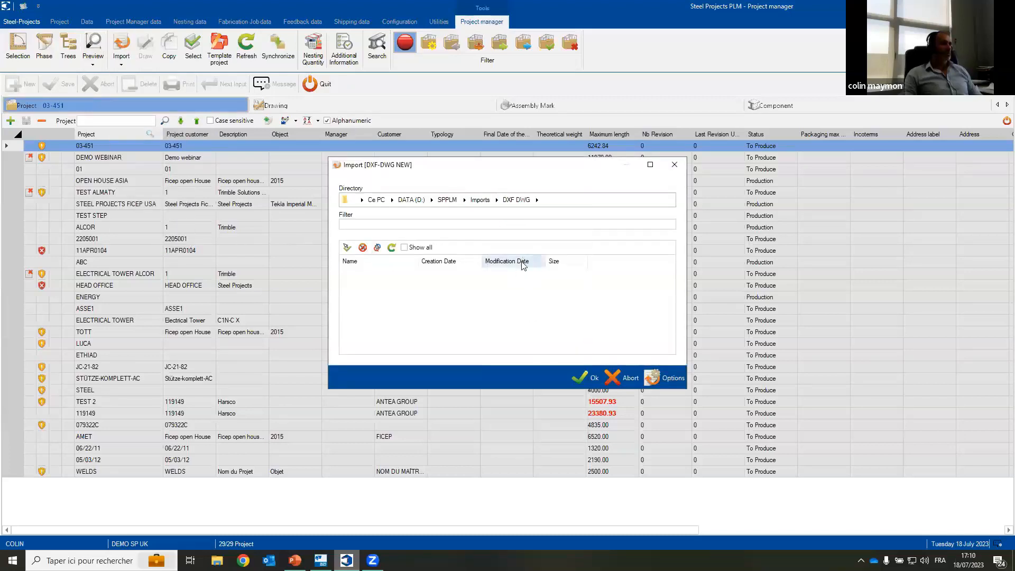
{"action": "left_click", "coordinate": [536, 199]}
{"action": "left_click", "coordinate": [496, 199]}
{"action": "left_click", "coordinate": [496, 201]}
{"action": "left_click", "coordinate": [497, 201]}
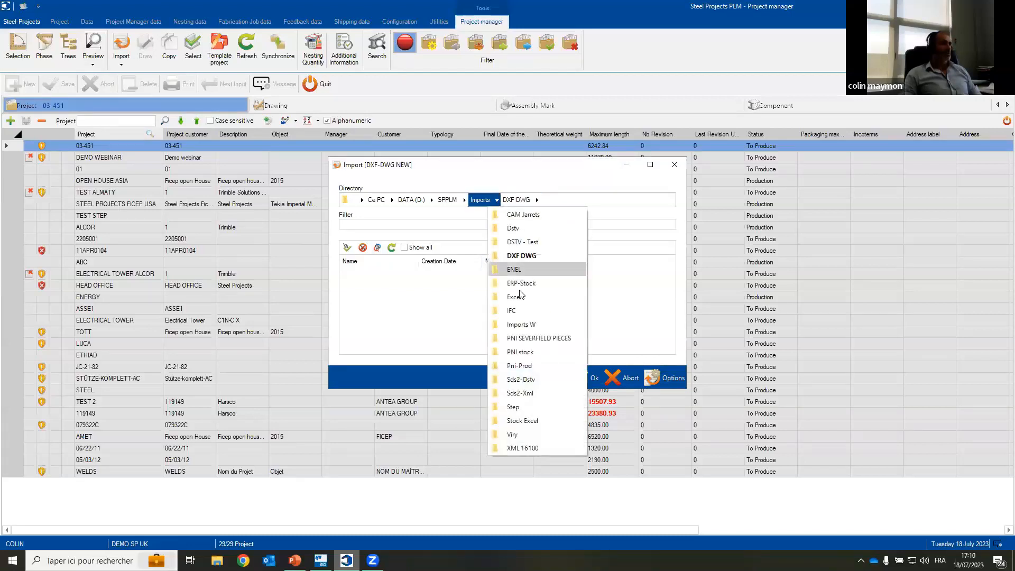
{"action": "left_click", "coordinate": [520, 325]}
{"action": "left_click", "coordinate": [535, 200]}
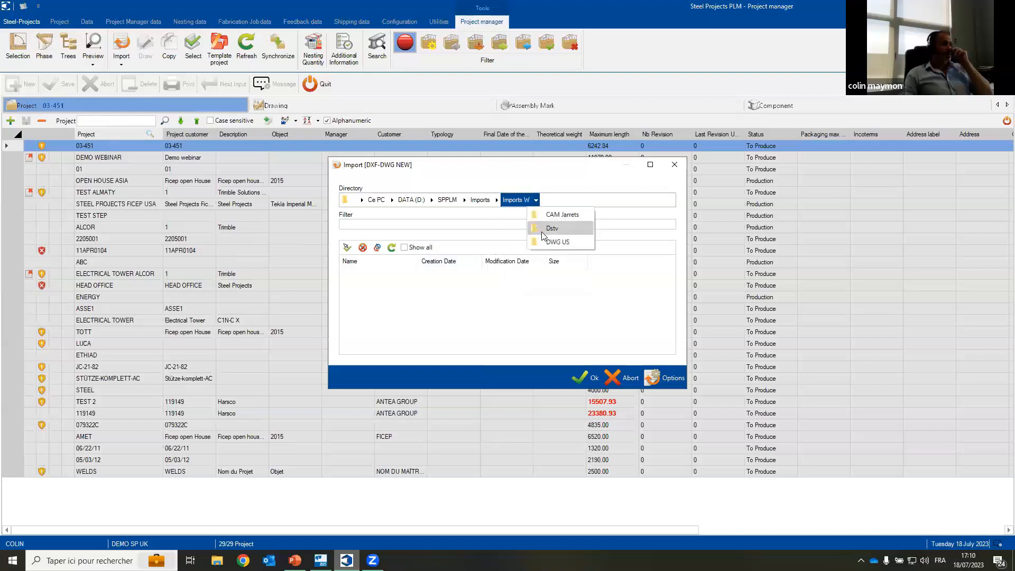
{"action": "left_click", "coordinate": [555, 243]}
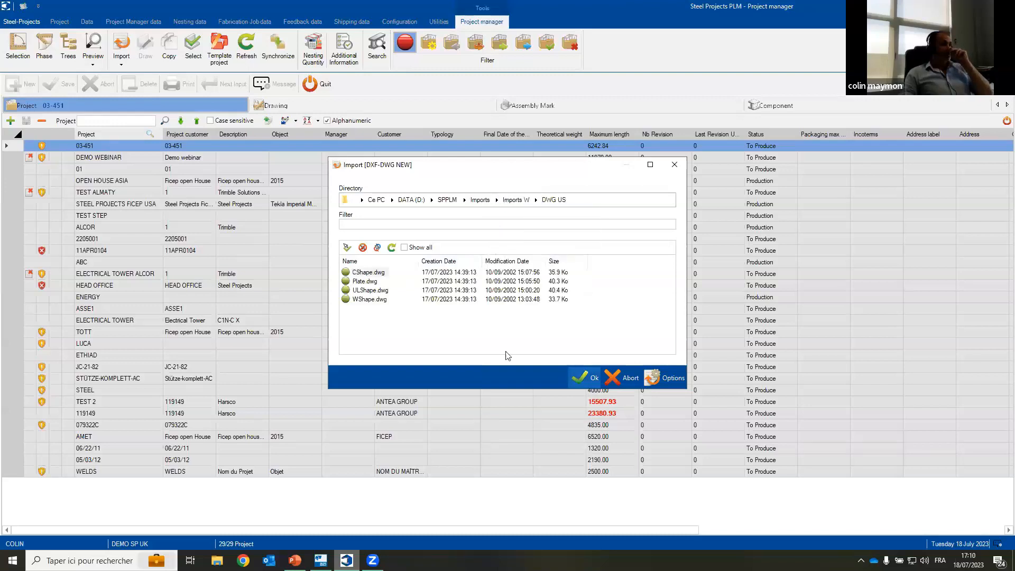
{"action": "left_click", "coordinate": [586, 377]}
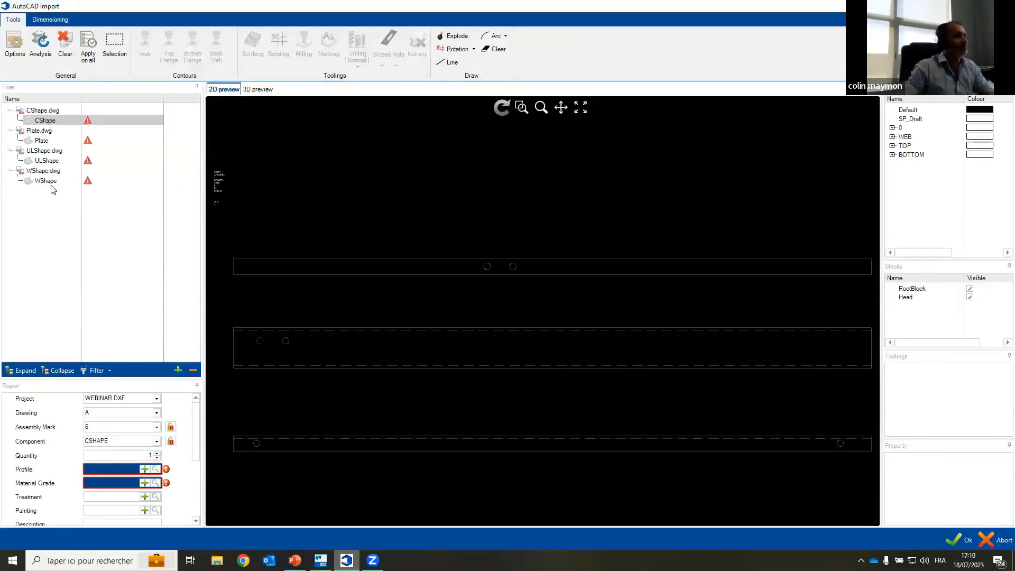
Step: Examine the CShape drawing's geometry and header text for its profile and material grade in the 2D preview
{"action": "mouse_move", "coordinate": [89, 127]}
{"action": "scroll", "coordinate": [214, 177], "scroll_direction": "up", "scroll_amount": 5}
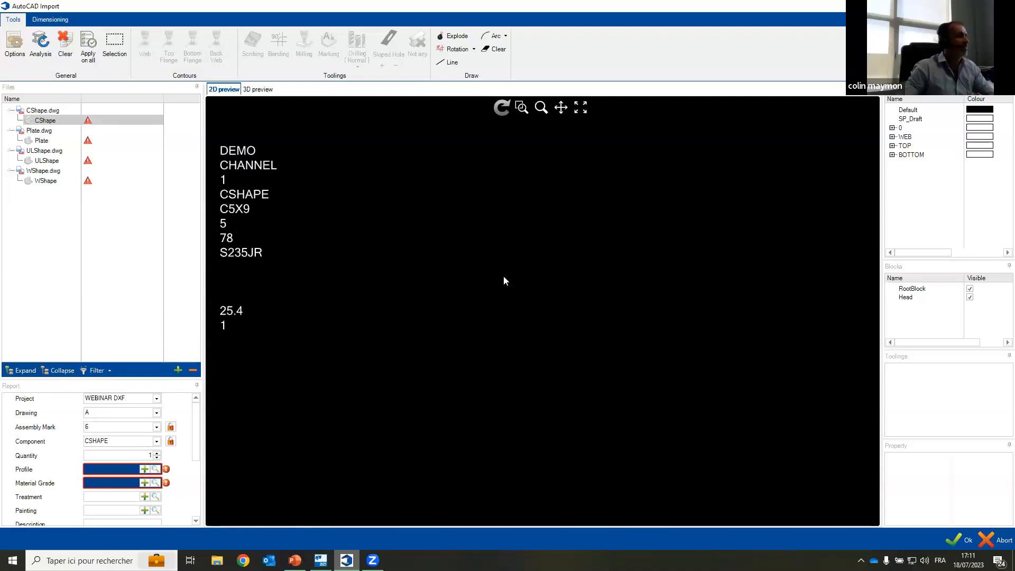
{"action": "scroll", "coordinate": [503, 277], "scroll_direction": "down", "scroll_amount": 3}
{"action": "left_click_drag", "start_coordinate": [702, 309], "coordinate": [475, 238]}
{"action": "scroll", "coordinate": [560, 283], "scroll_direction": "down", "scroll_amount": 3}
{"action": "left_click_drag", "start_coordinate": [706, 327], "coordinate": [573, 277]}
{"action": "scroll", "coordinate": [577, 276], "scroll_direction": "down", "scroll_amount": 2}
{"action": "left_click_drag", "start_coordinate": [689, 273], "coordinate": [592, 236]}
{"action": "scroll", "coordinate": [600, 246], "scroll_direction": "down", "scroll_amount": 1}
{"action": "scroll", "coordinate": [262, 189], "scroll_direction": "up", "scroll_amount": 8}
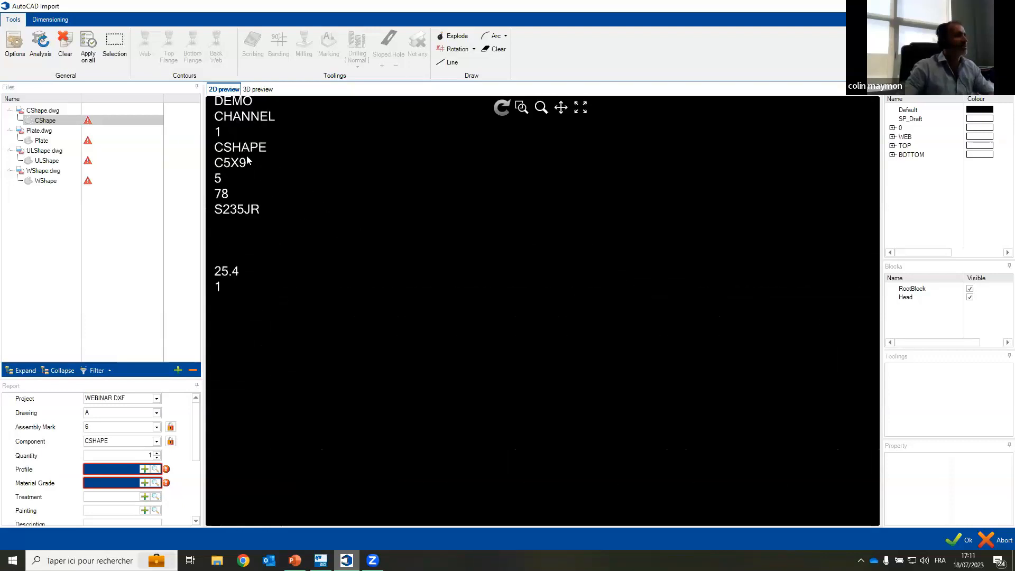
{"action": "left_click_drag", "start_coordinate": [269, 194], "coordinate": [312, 233]}
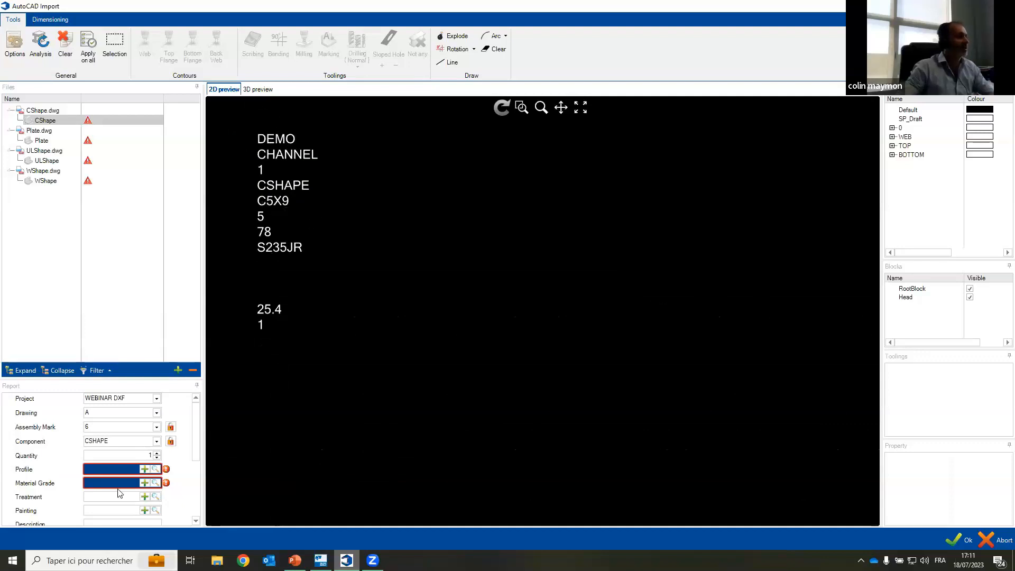
Step: Assign the profile C5X9 to the CSHAPE component by searching the profile list for c5
{"action": "left_click", "coordinate": [149, 469]}
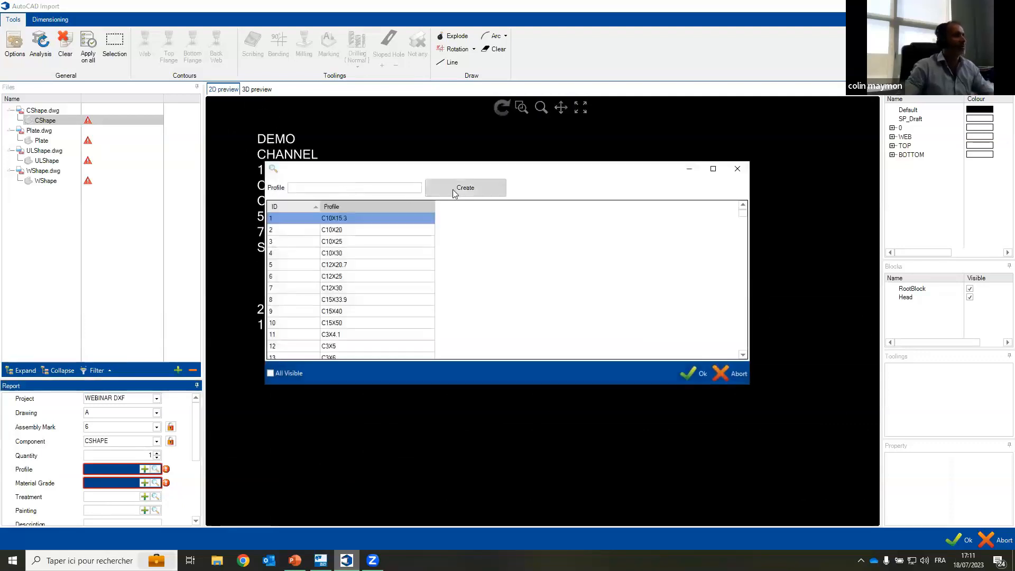
{"action": "type", "text": "c5"}
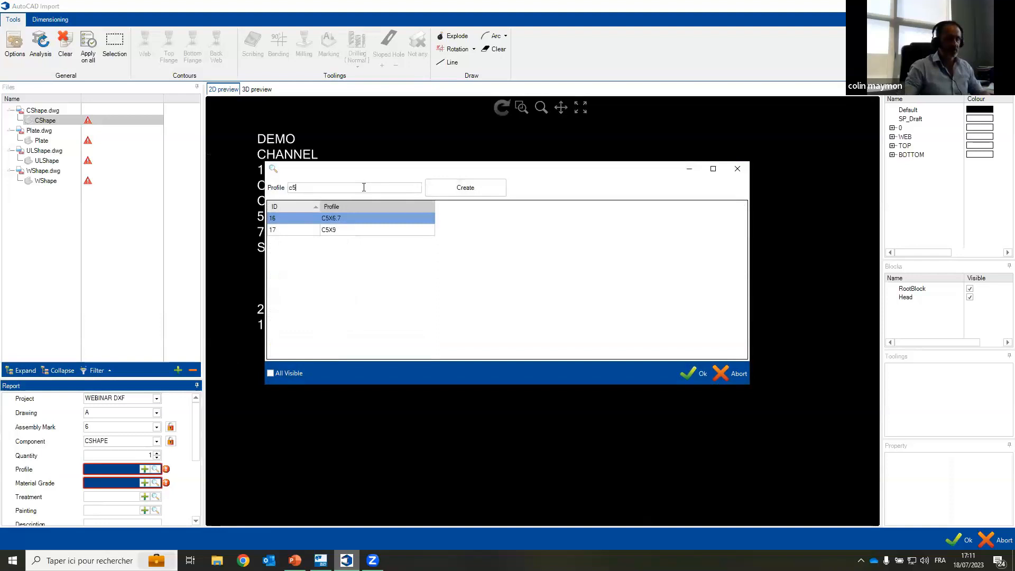
{"action": "double_click", "coordinate": [330, 230]}
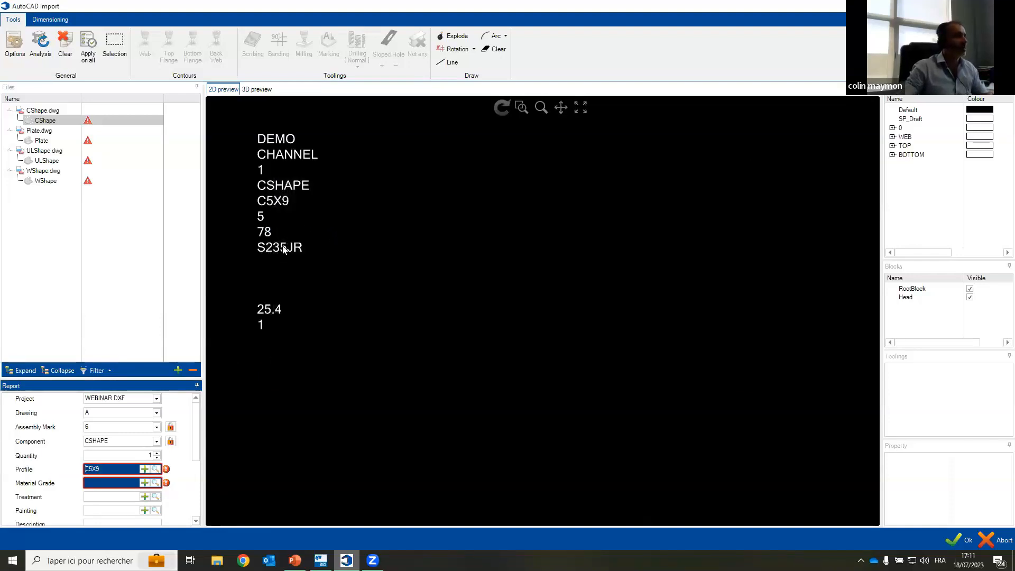
Step: Assign material grade S235JR to the CSHAPE component and set its scale to 25.4
{"action": "left_click", "coordinate": [156, 483]}
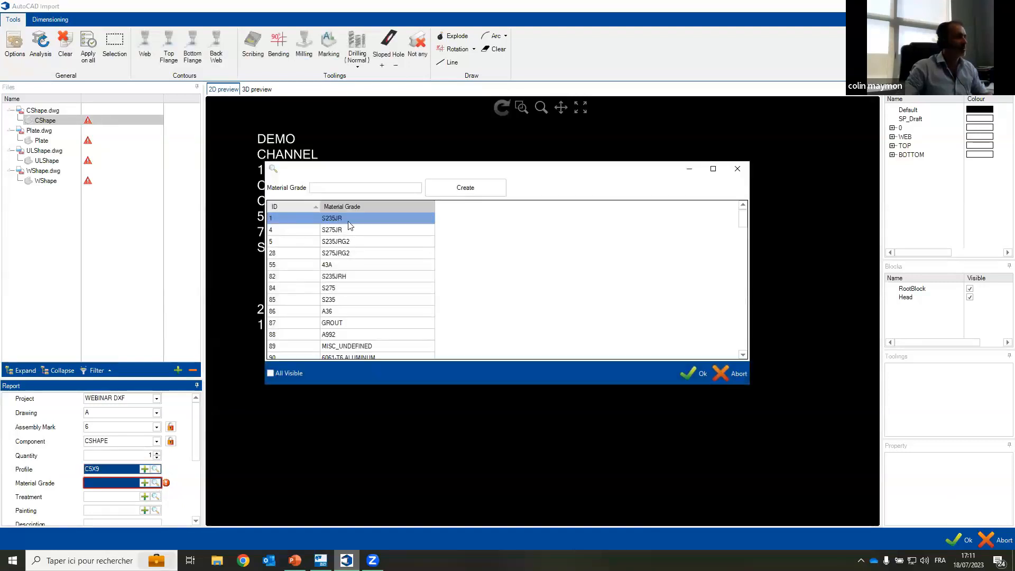
{"action": "double_click", "coordinate": [351, 219]}
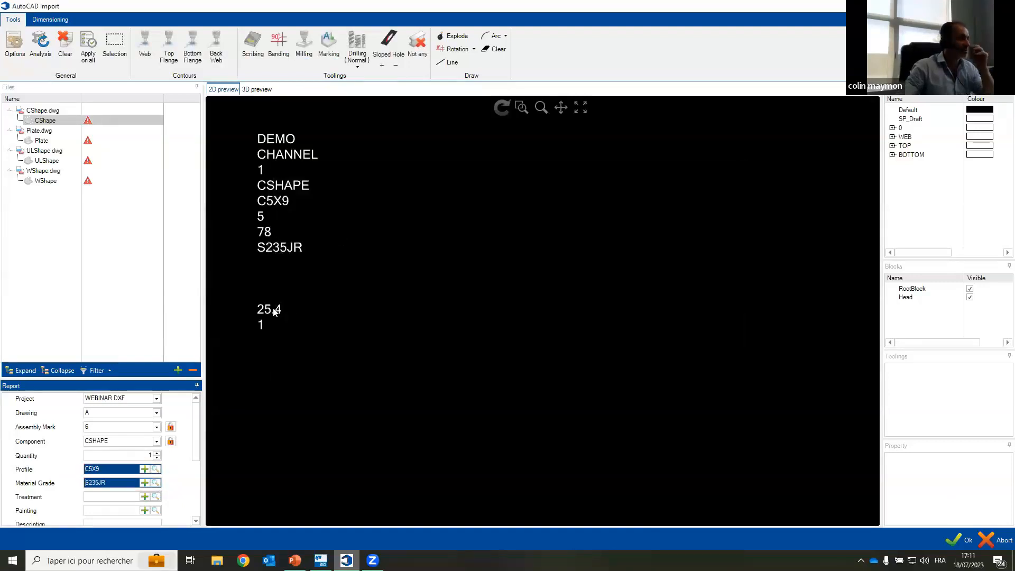
{"action": "scroll", "coordinate": [141, 465], "scroll_direction": "down", "scroll_amount": 3}
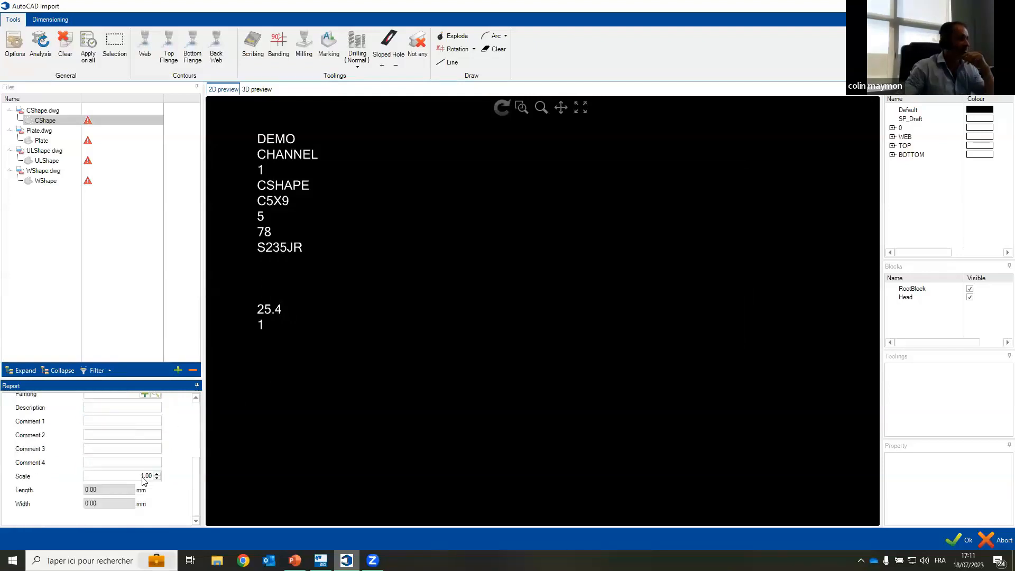
{"action": "double_click", "coordinate": [143, 476]}
{"action": "type", "text": "25.4"}
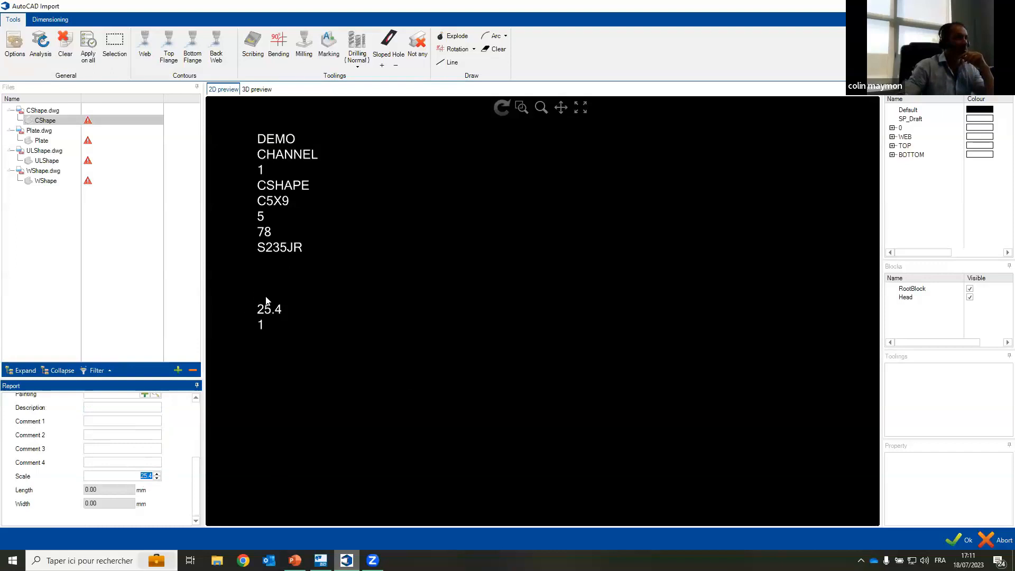
Step: Select the uppermost view of the CShape drawing with its two holes and define it as the Top Flange contour
{"action": "scroll", "coordinate": [169, 447], "scroll_direction": "up", "scroll_amount": 3}
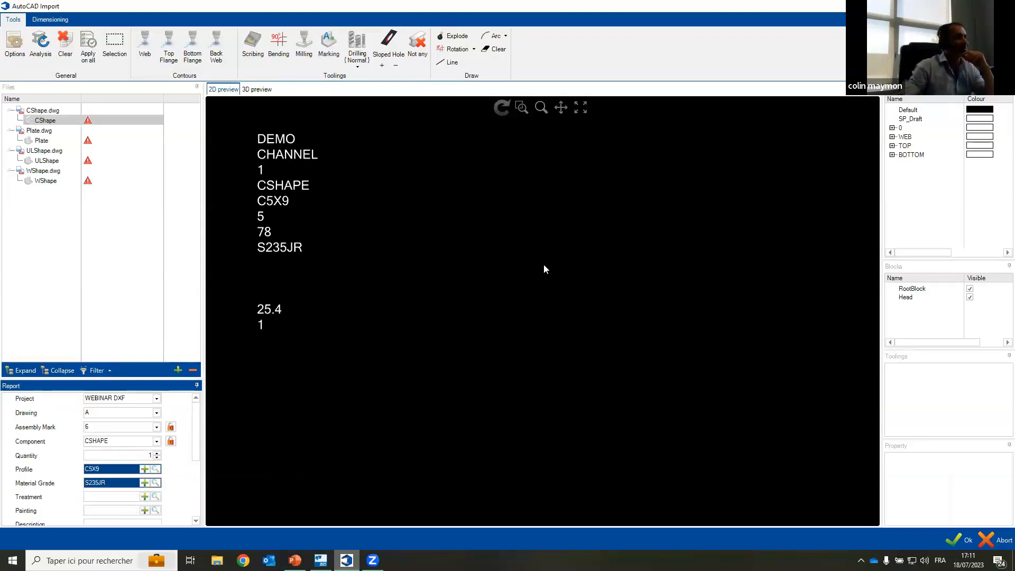
{"action": "left_click_drag", "start_coordinate": [672, 291], "coordinate": [393, 207]}
{"action": "scroll", "coordinate": [393, 207], "scroll_direction": "down", "scroll_amount": 3}
{"action": "scroll", "coordinate": [619, 265], "scroll_direction": "down", "scroll_amount": 2}
{"action": "left_click_drag", "start_coordinate": [618, 265], "coordinate": [480, 200]}
{"action": "scroll", "coordinate": [524, 232], "scroll_direction": "down", "scroll_amount": 3}
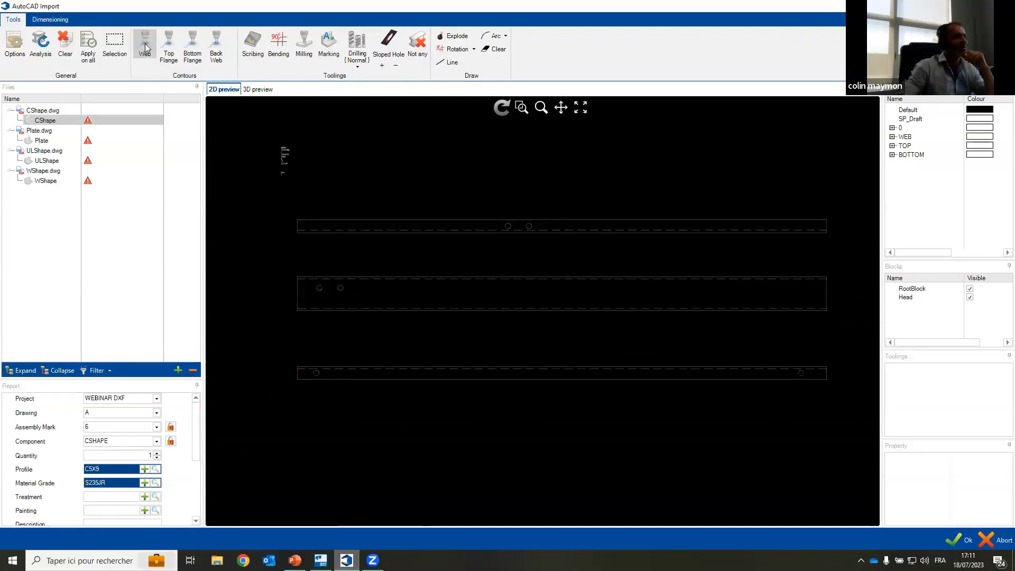
{"action": "left_click", "coordinate": [114, 45]}
{"action": "left_click_drag", "start_coordinate": [271, 196], "coordinate": [841, 252]}
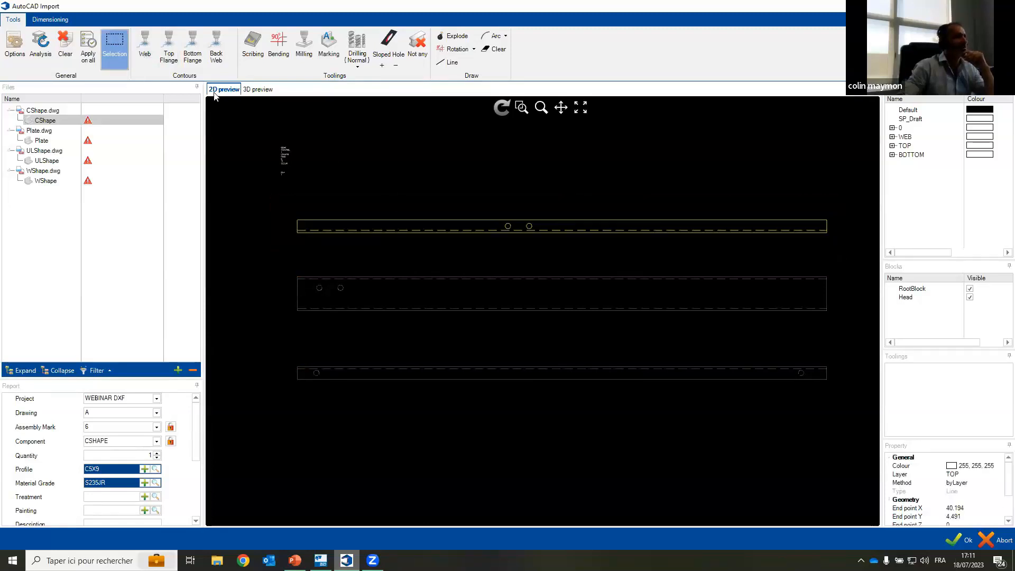
{"action": "left_click", "coordinate": [170, 53]}
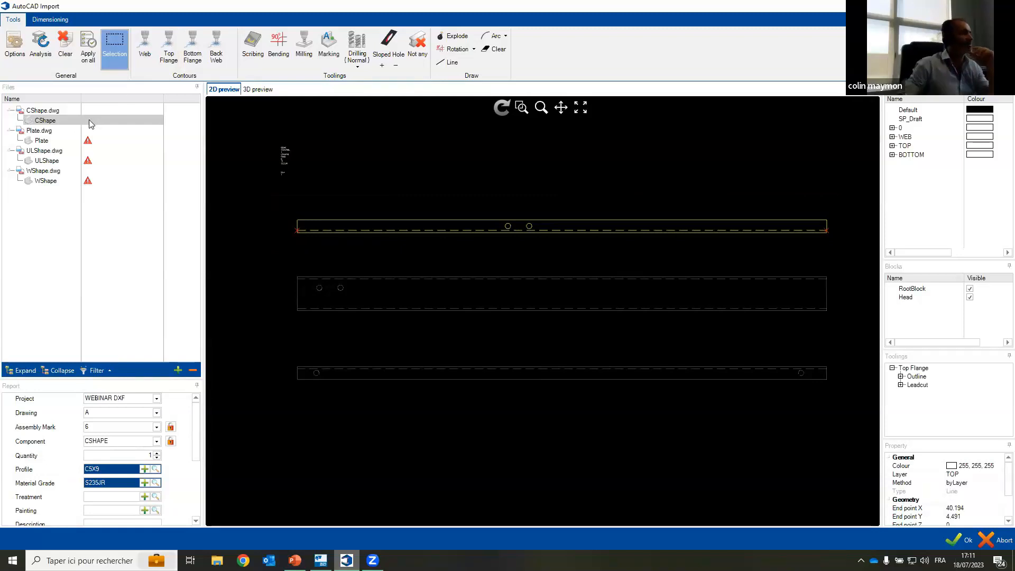
Step: Assign the profile PLATE8X0.25 to the PLATE component by searching the profile list for plate8x
{"action": "left_click", "coordinate": [41, 140]}
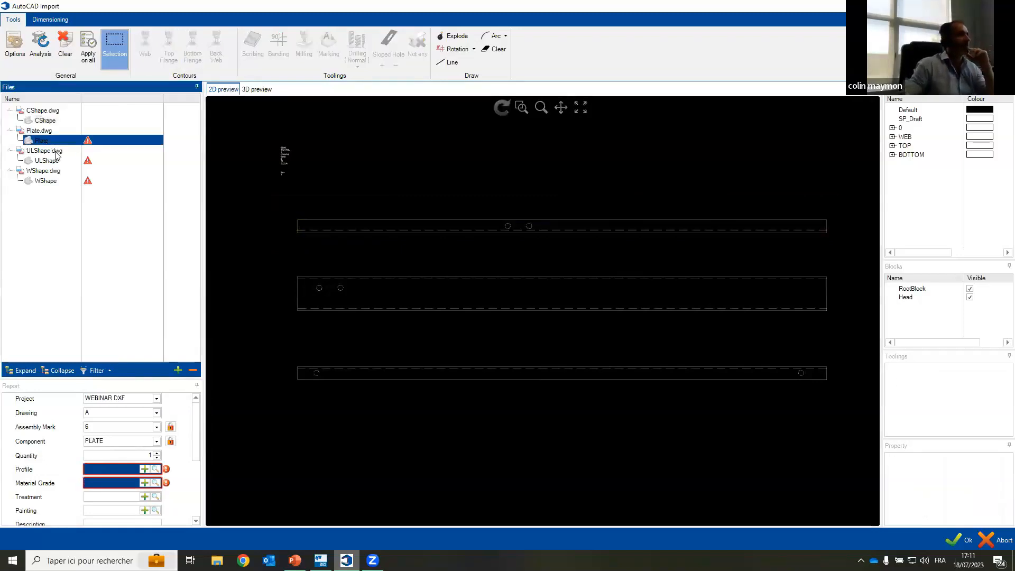
{"action": "scroll", "coordinate": [223, 166], "scroll_direction": "up", "scroll_amount": 5}
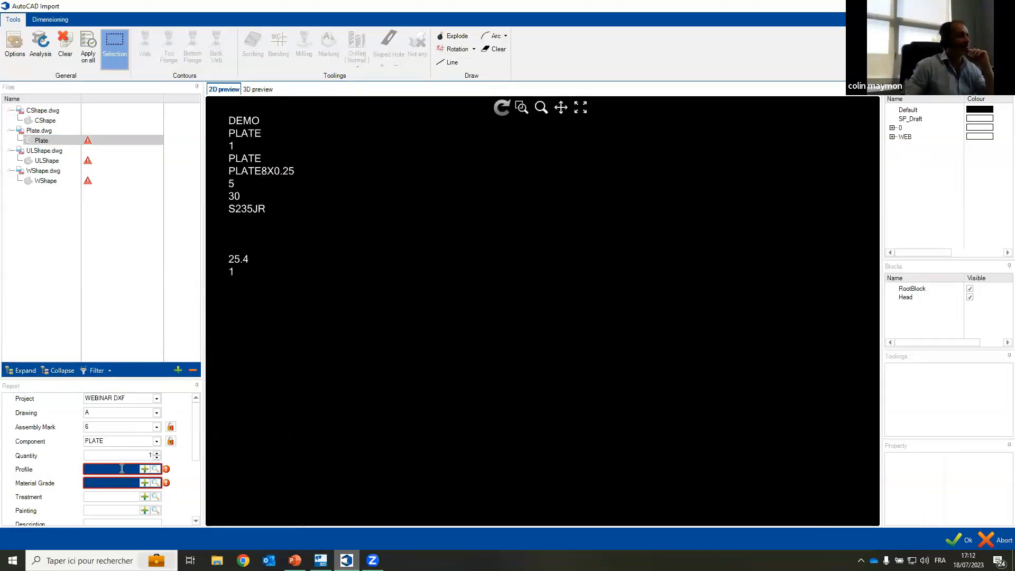
{"action": "left_click", "coordinate": [122, 468]}
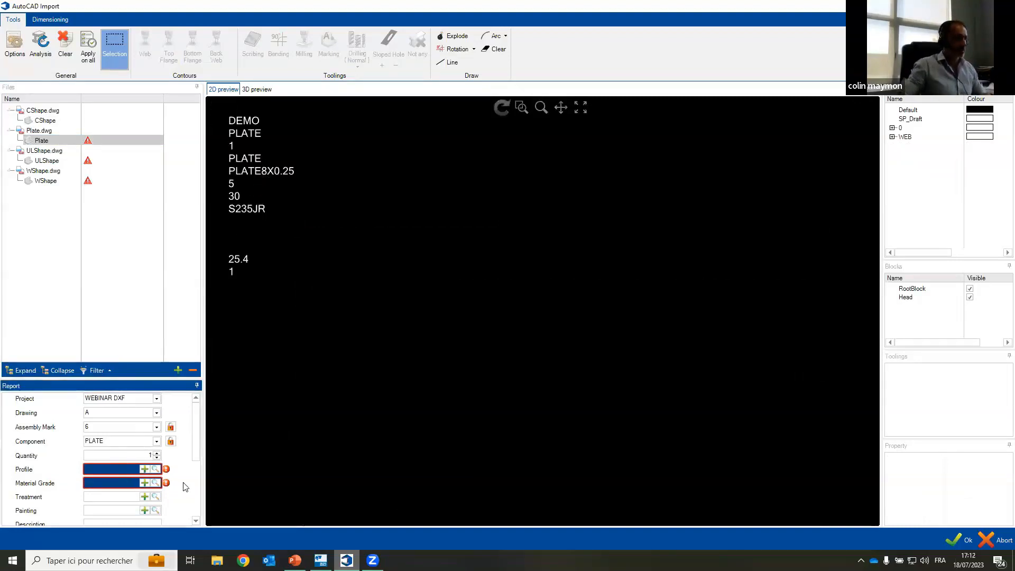
{"action": "left_click", "coordinate": [155, 469]}
{"action": "left_click", "coordinate": [369, 188]}
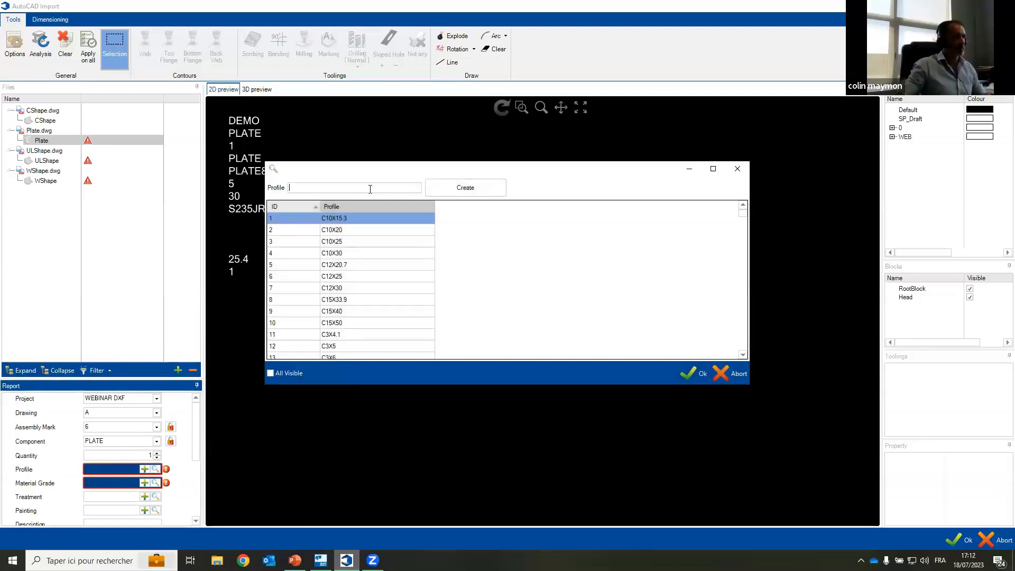
{"action": "type", "text": "plate"}
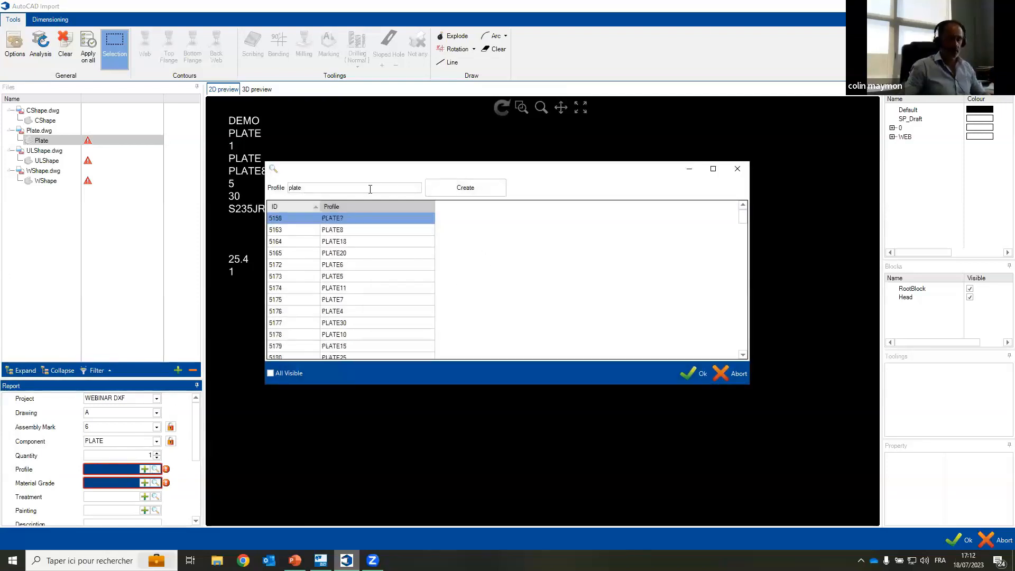
{"action": "type", "text": "8x"}
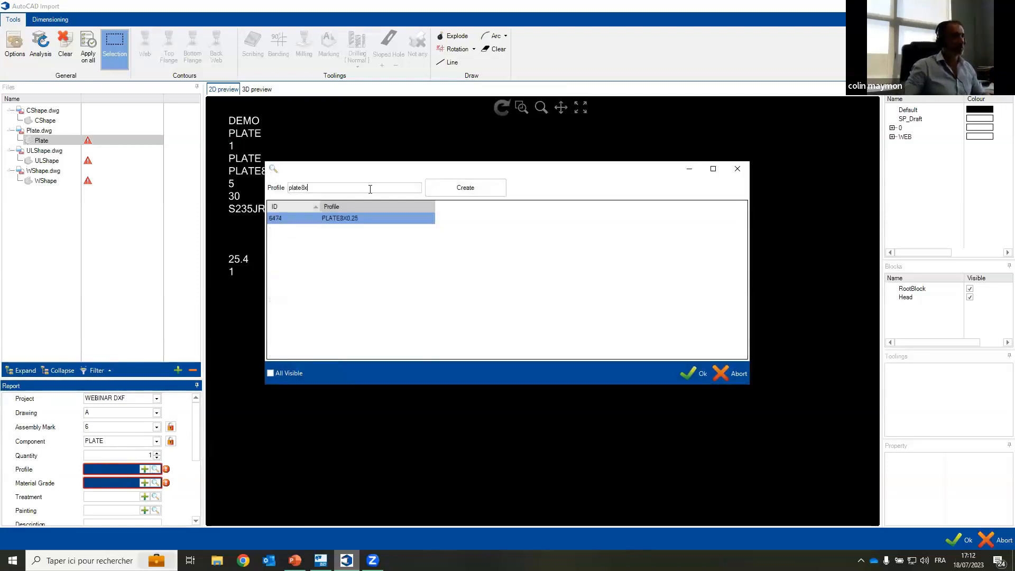
{"action": "double_click", "coordinate": [372, 229]}
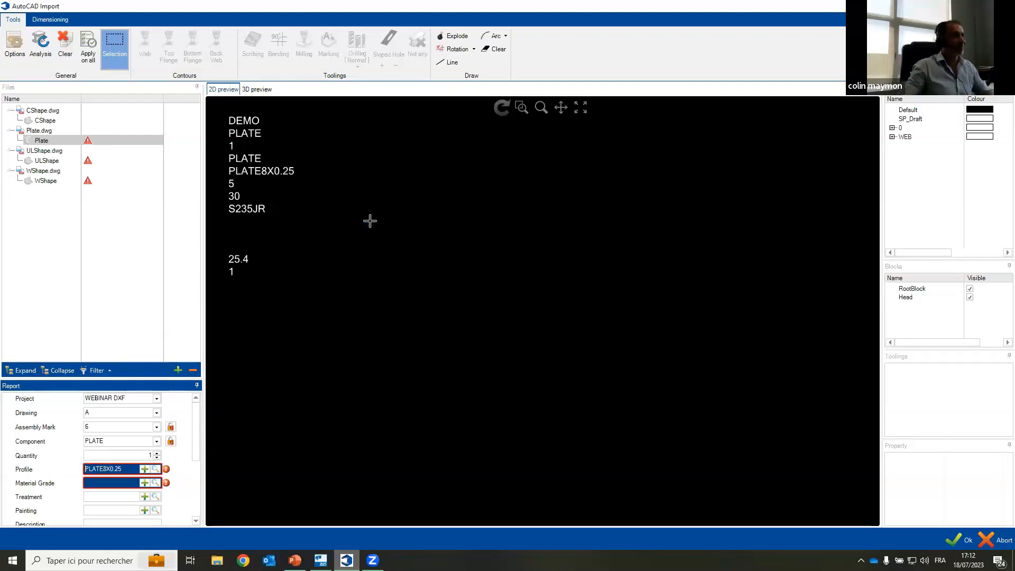
Step: Choose the PLATE component's material grade from the grade list and set its scale to 25.4
{"action": "left_click", "coordinate": [154, 482]}
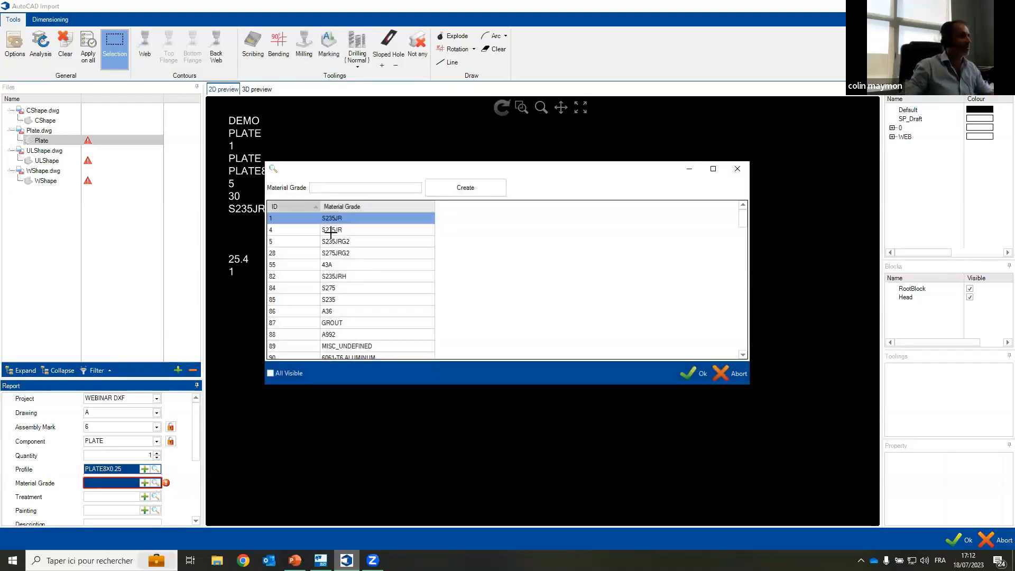
{"action": "double_click", "coordinate": [330, 230]}
{"action": "scroll", "coordinate": [143, 483], "scroll_direction": "down", "scroll_amount": 3}
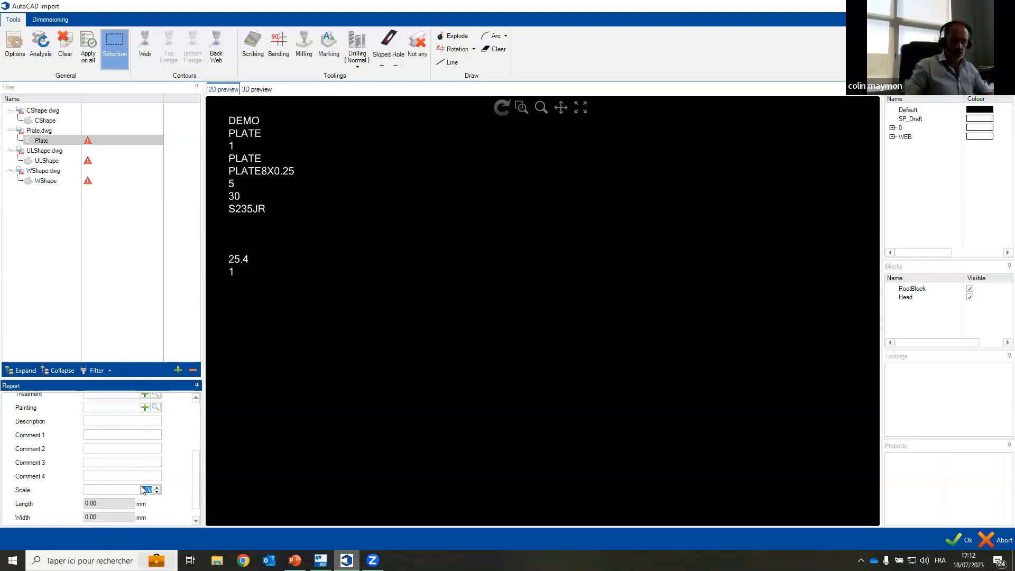
Step: Select the plate's rectangular outline with its eight holes and define it as the Web contour
{"action": "scroll", "coordinate": [508, 312], "scroll_direction": "down", "scroll_amount": 3}
{"action": "scroll", "coordinate": [547, 269], "scroll_direction": "down", "scroll_amount": 5}
{"action": "left_click_drag", "start_coordinate": [634, 360], "coordinate": [540, 342]}
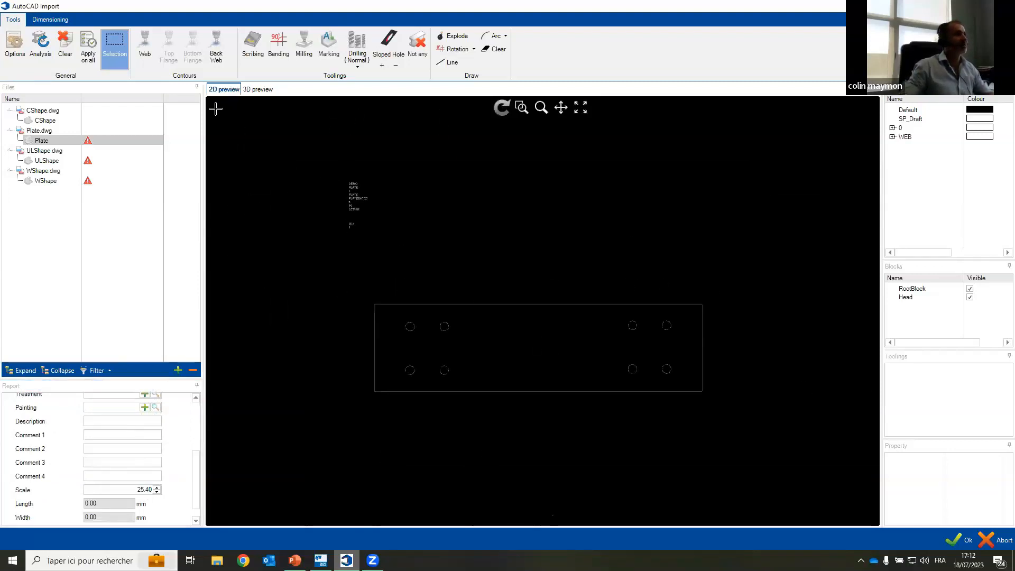
{"action": "left_click", "coordinate": [745, 437]}
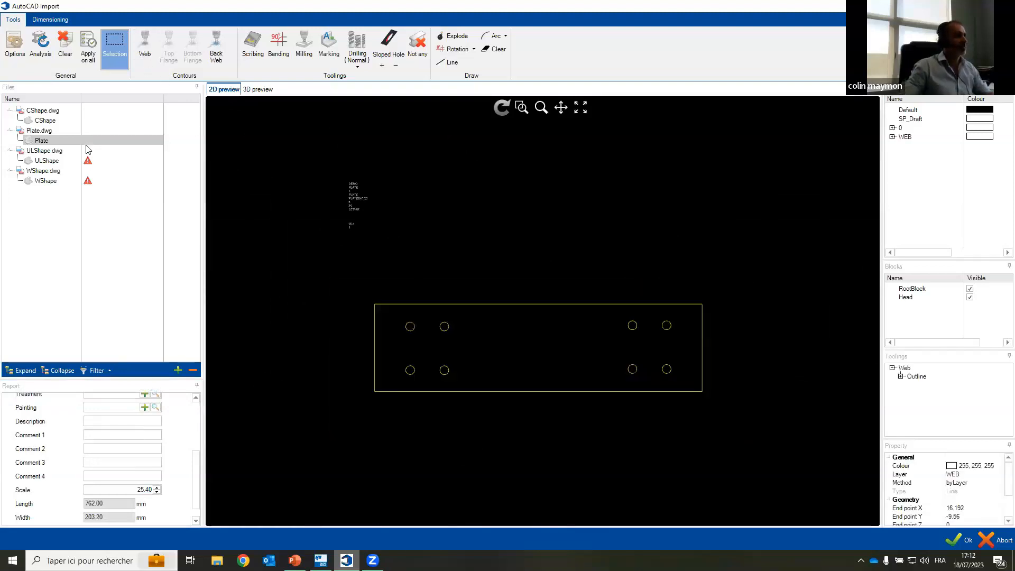
Step: Assign the profile UL8X6X1 to the ULSHAPE component by searching the profile list for ul8x6
{"action": "left_click", "coordinate": [58, 162]}
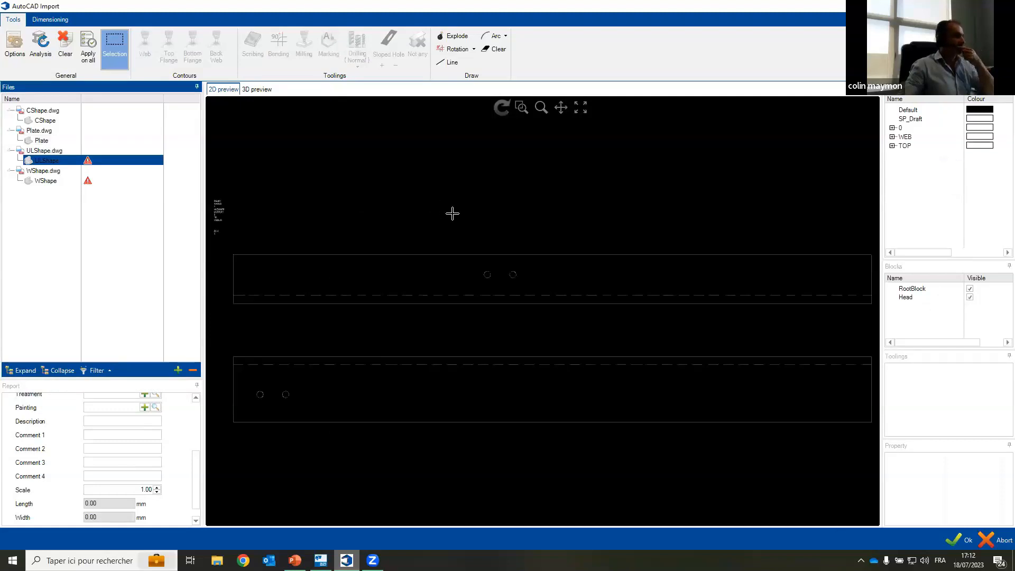
{"action": "scroll", "coordinate": [208, 206], "scroll_direction": "up", "scroll_amount": 8}
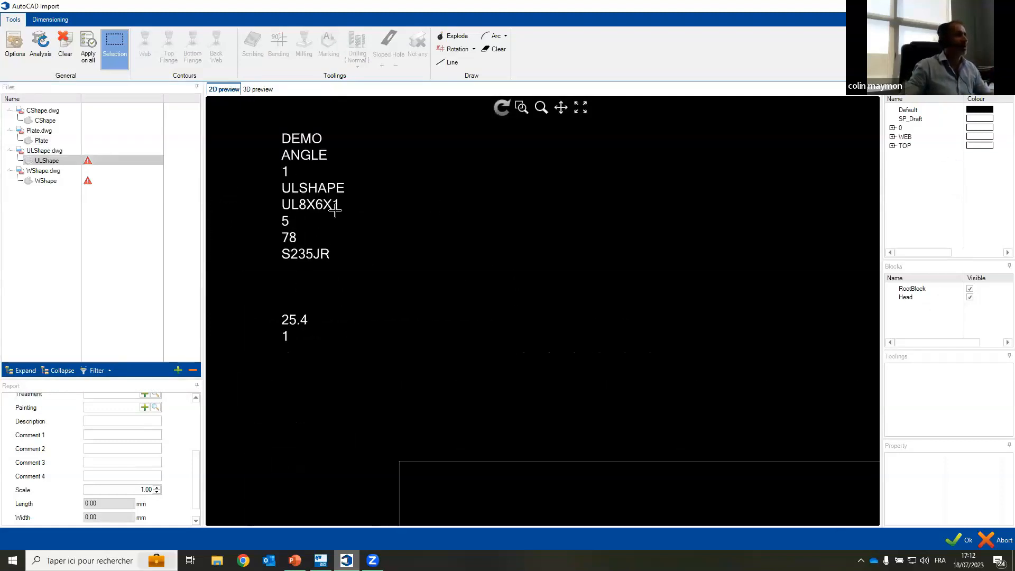
{"action": "scroll", "coordinate": [122, 438], "scroll_direction": "up", "scroll_amount": 3}
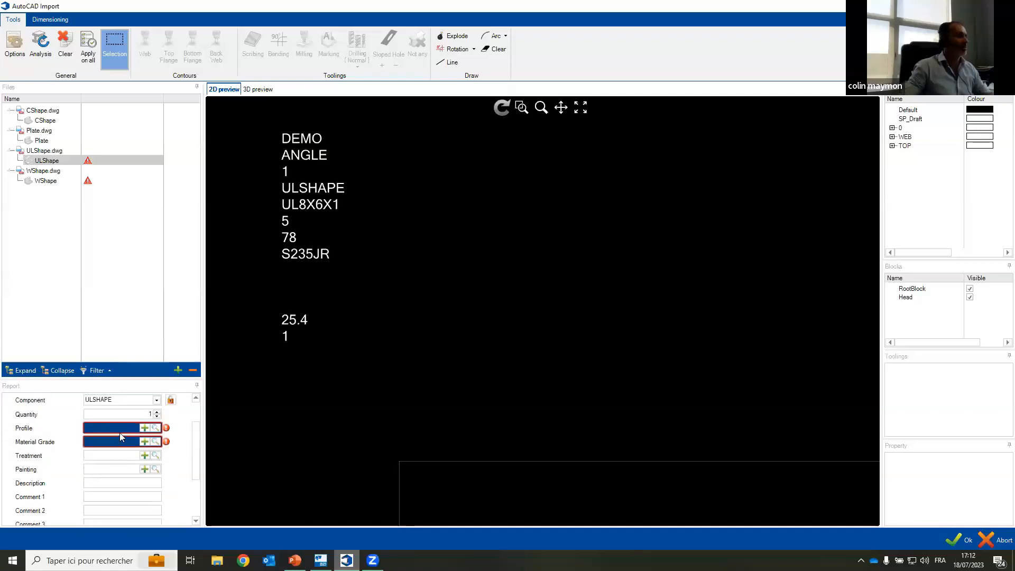
{"action": "left_click", "coordinate": [122, 428]}
{"action": "left_click", "coordinate": [155, 428]}
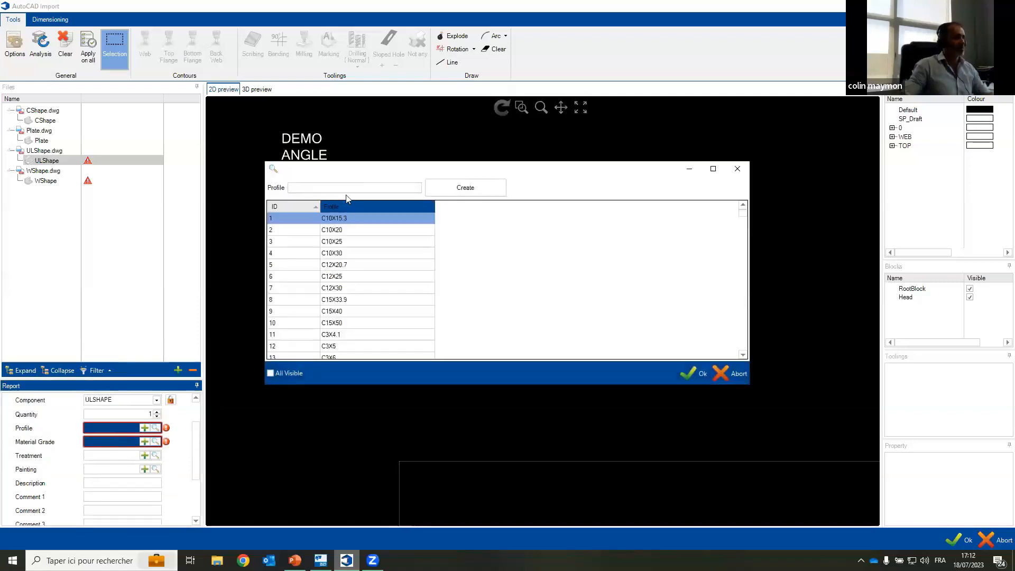
{"action": "type", "text": "ul"}
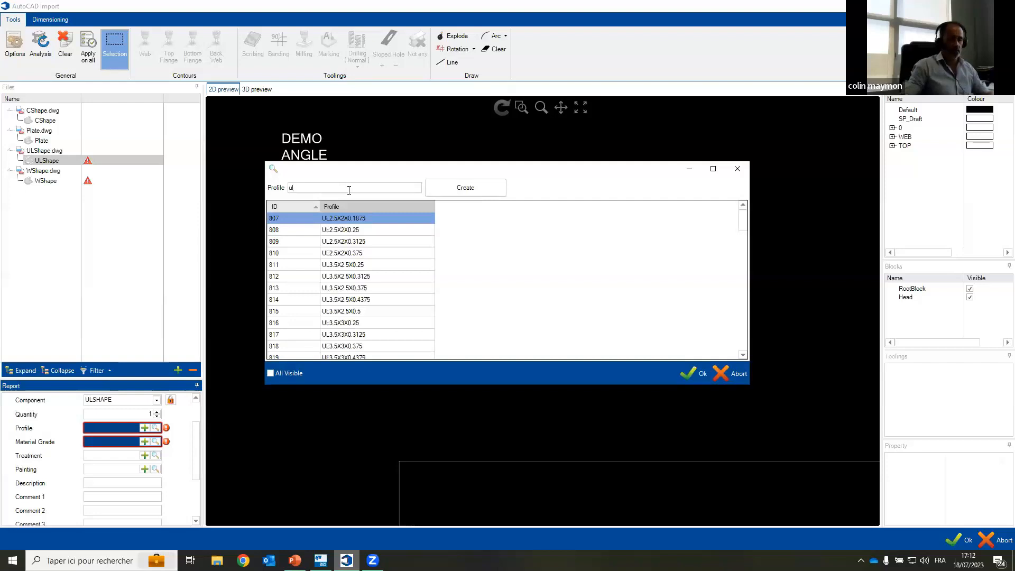
{"action": "type", "text": "8x6x"}
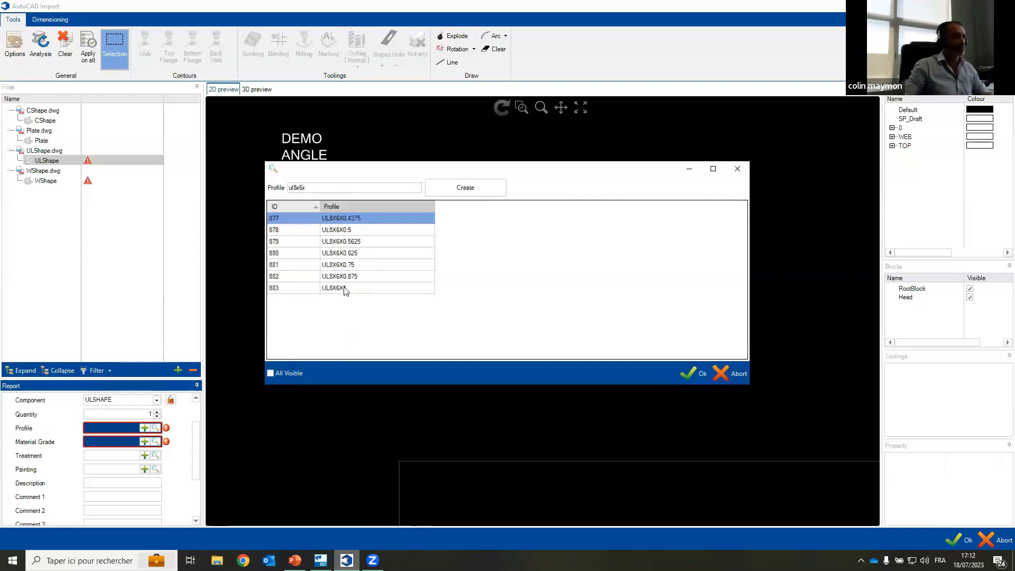
{"action": "left_click", "coordinate": [344, 290]}
{"action": "double_click", "coordinate": [390, 288]}
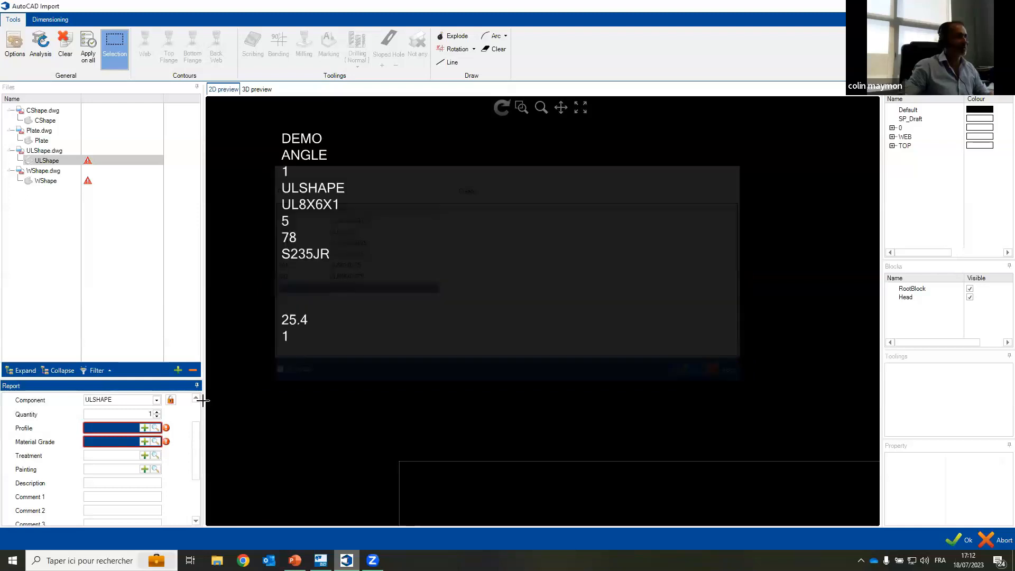
Step: Assign material grade S235JR to the ULSHAPE component and set its scale to 25.4
{"action": "left_click", "coordinate": [155, 441]}
{"action": "double_click", "coordinate": [334, 219]}
{"action": "scroll", "coordinate": [142, 484], "scroll_direction": "down", "scroll_amount": 3}
{"action": "double_click", "coordinate": [147, 475]}
{"action": "type", "text": "25.4"}
Step: Select the lower view of the ULShape drawing with its two holes and define it as the Web contour
{"action": "scroll", "coordinate": [515, 403], "scroll_direction": "down", "scroll_amount": 5}
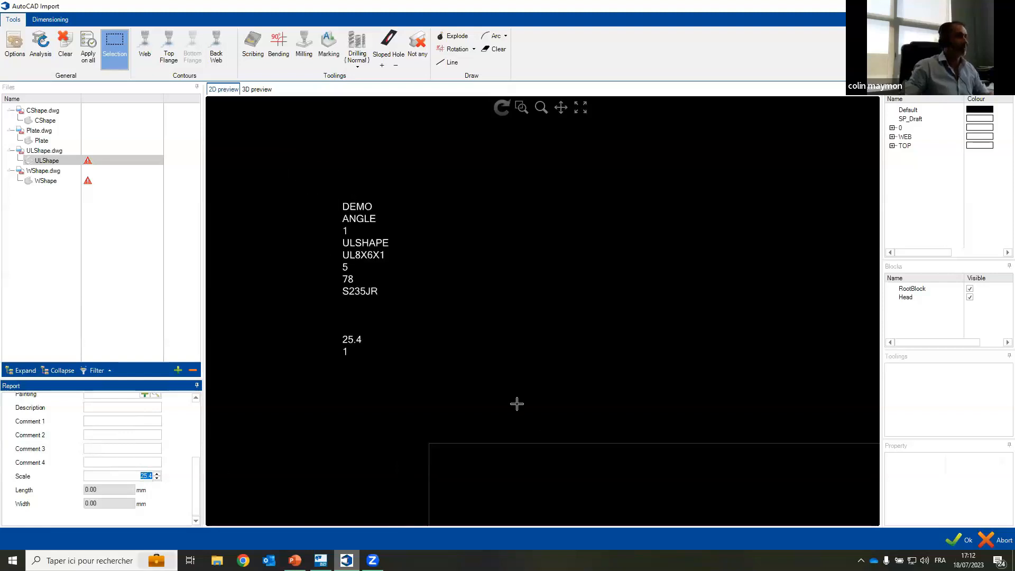
{"action": "left_click_drag", "start_coordinate": [507, 407], "coordinate": [474, 288]}
{"action": "scroll", "coordinate": [474, 289], "scroll_direction": "down", "scroll_amount": 3}
{"action": "scroll", "coordinate": [473, 289], "scroll_direction": "down", "scroll_amount": 1}
{"action": "left_click_drag", "start_coordinate": [641, 302], "coordinate": [587, 281]}
{"action": "scroll", "coordinate": [571, 288], "scroll_direction": "down", "scroll_amount": 1}
{"action": "left_click_drag", "start_coordinate": [721, 291], "coordinate": [623, 285]}
{"action": "scroll", "coordinate": [623, 285], "scroll_direction": "down", "scroll_amount": 1}
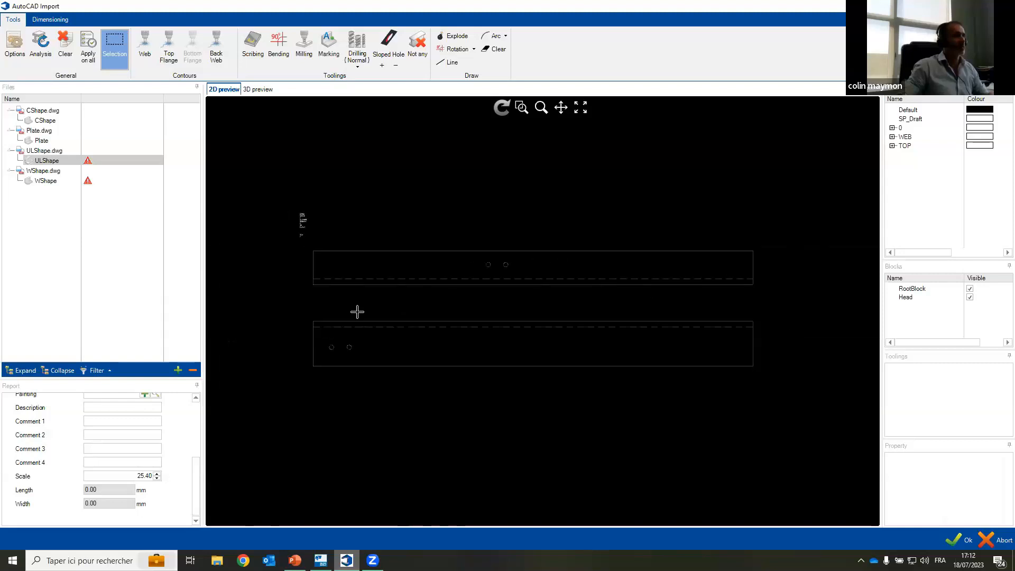
{"action": "left_click_drag", "start_coordinate": [276, 306], "coordinate": [792, 416]}
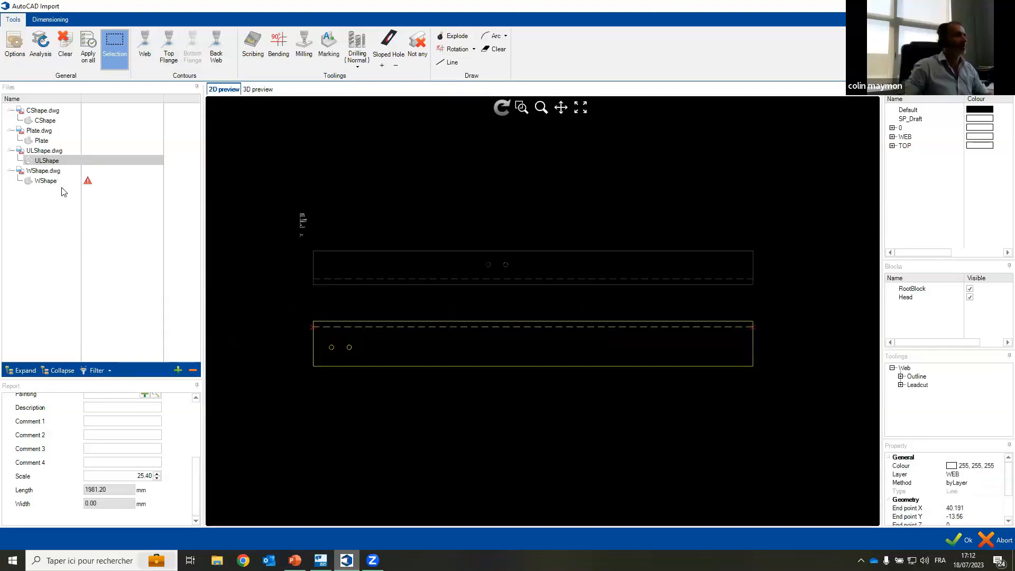
Step: Assign the WSHAPE component the profile W6X9 and choose its material grade from the grade list
{"action": "left_click", "coordinate": [47, 180]}
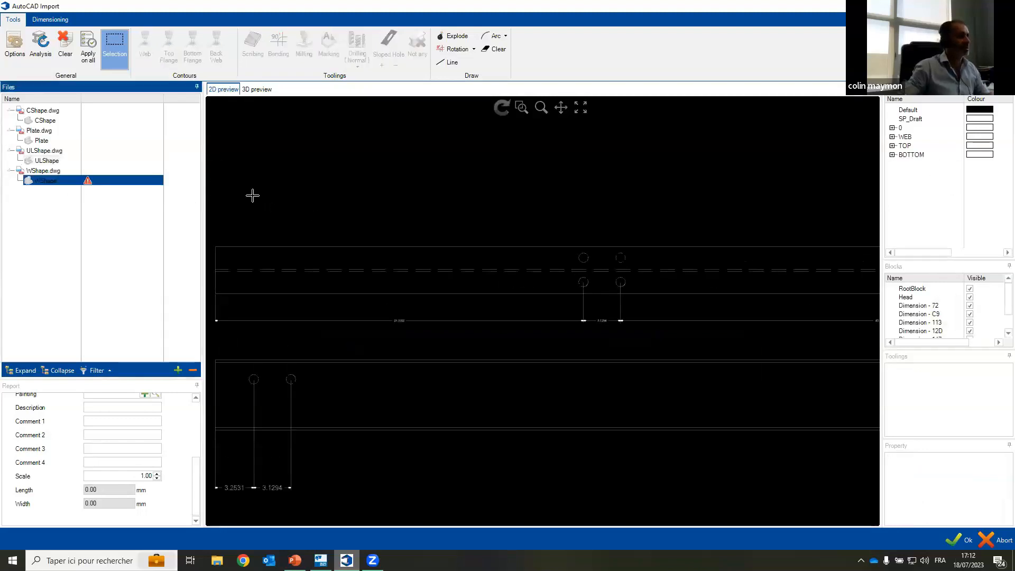
{"action": "scroll", "coordinate": [380, 179], "scroll_direction": "up", "scroll_amount": 5}
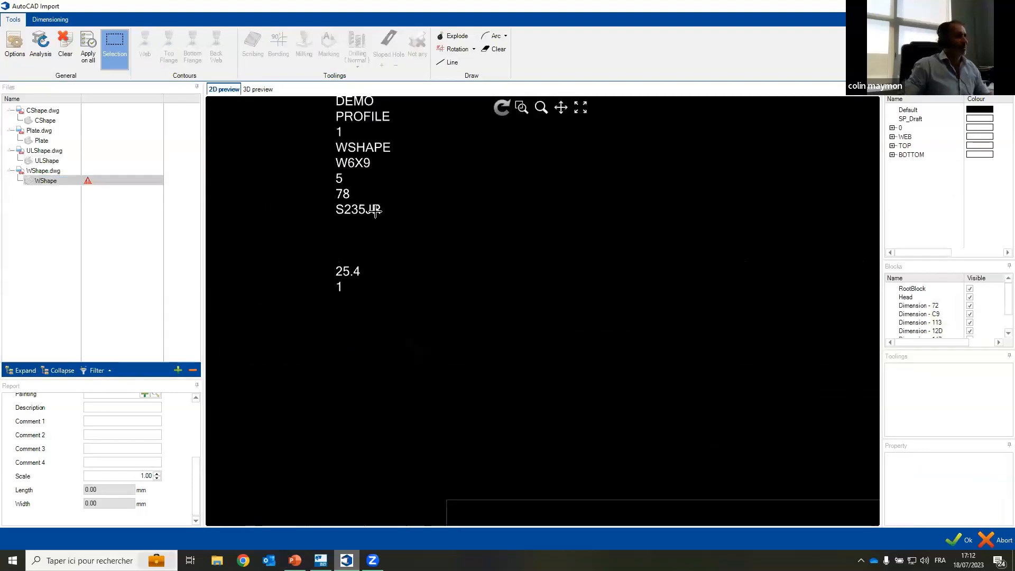
{"action": "scroll", "coordinate": [120, 439], "scroll_direction": "up", "scroll_amount": 2}
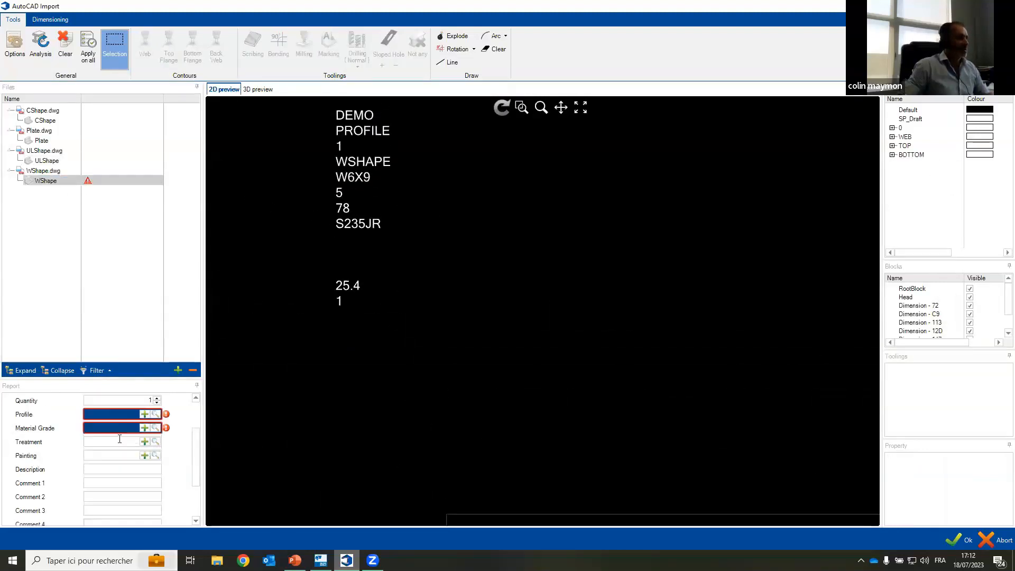
{"action": "left_click", "coordinate": [158, 414]}
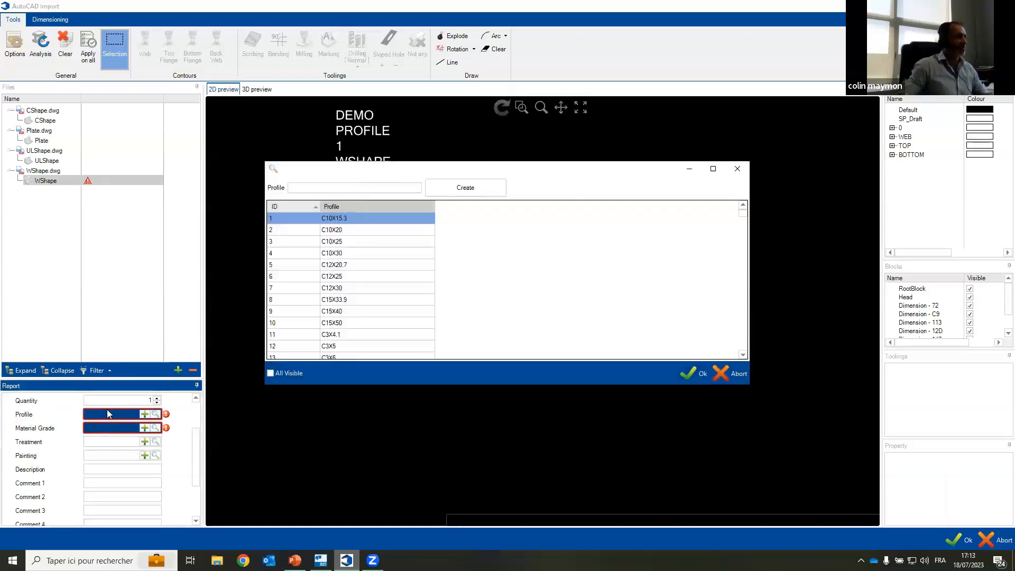
{"action": "left_click", "coordinate": [720, 374]}
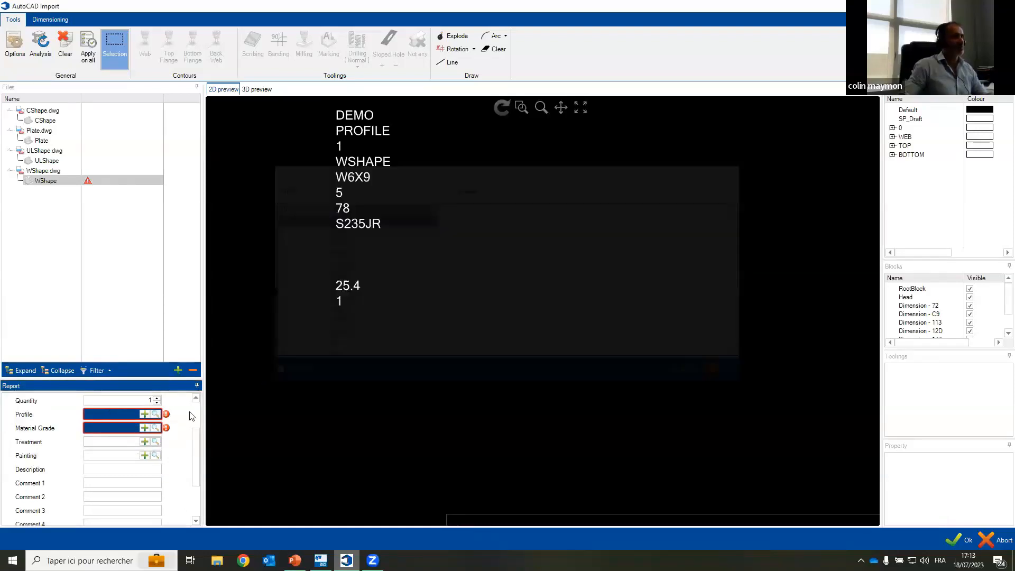
{"action": "left_click", "coordinate": [155, 427]}
{"action": "double_click", "coordinate": [341, 224]}
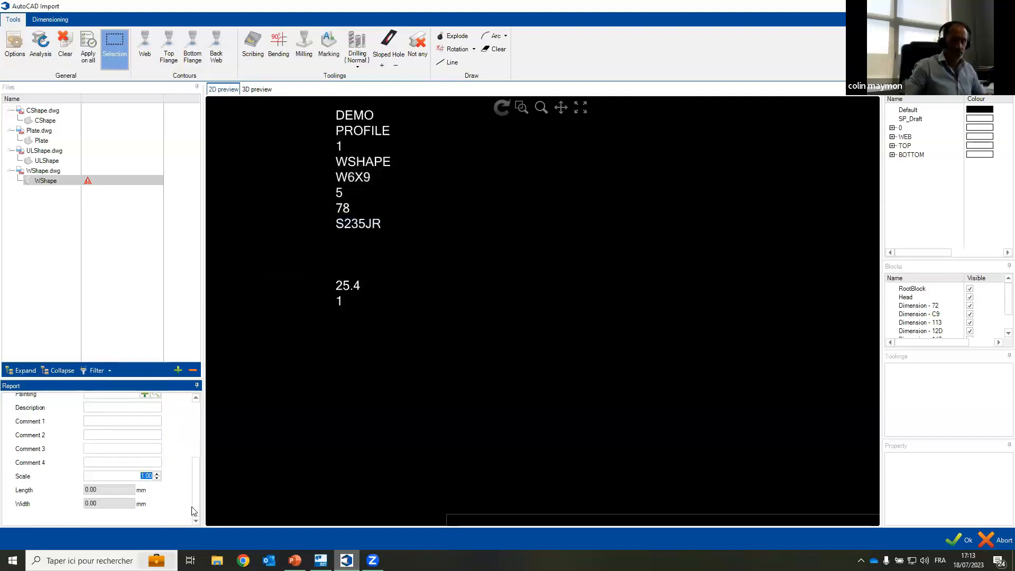
Step: Select the lowest view of the WShape drawing, define it as the Bottom Flange contour, and complete the import of the DWG parts
{"action": "scroll", "coordinate": [171, 468], "scroll_direction": "up", "scroll_amount": 3}
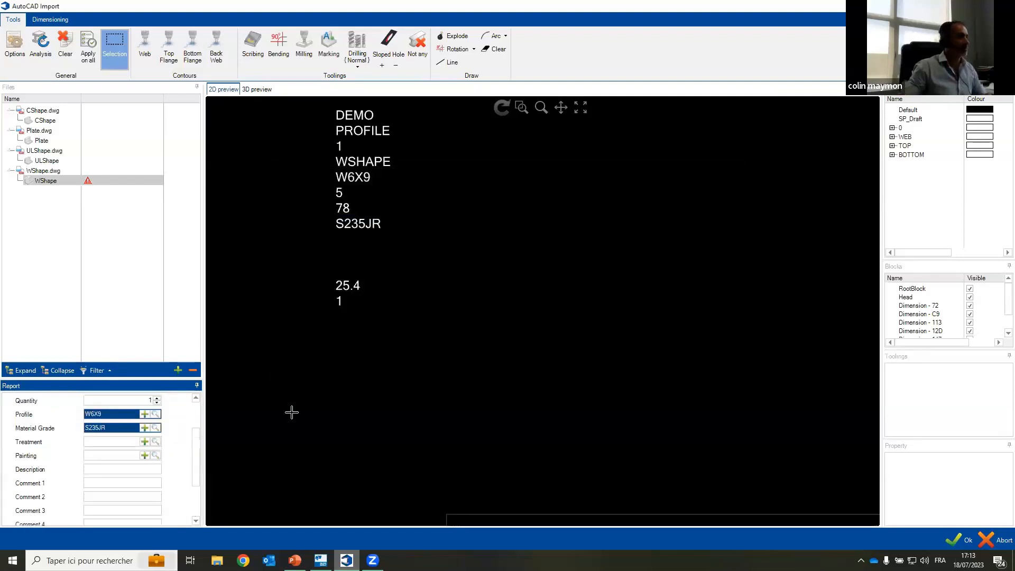
{"action": "scroll", "coordinate": [449, 362], "scroll_direction": "down", "scroll_amount": 5}
{"action": "left_click_drag", "start_coordinate": [428, 274], "coordinate": [351, 256]}
{"action": "scroll", "coordinate": [334, 232], "scroll_direction": "down", "scroll_amount": 5}
{"action": "scroll", "coordinate": [541, 314], "scroll_direction": "down", "scroll_amount": 5}
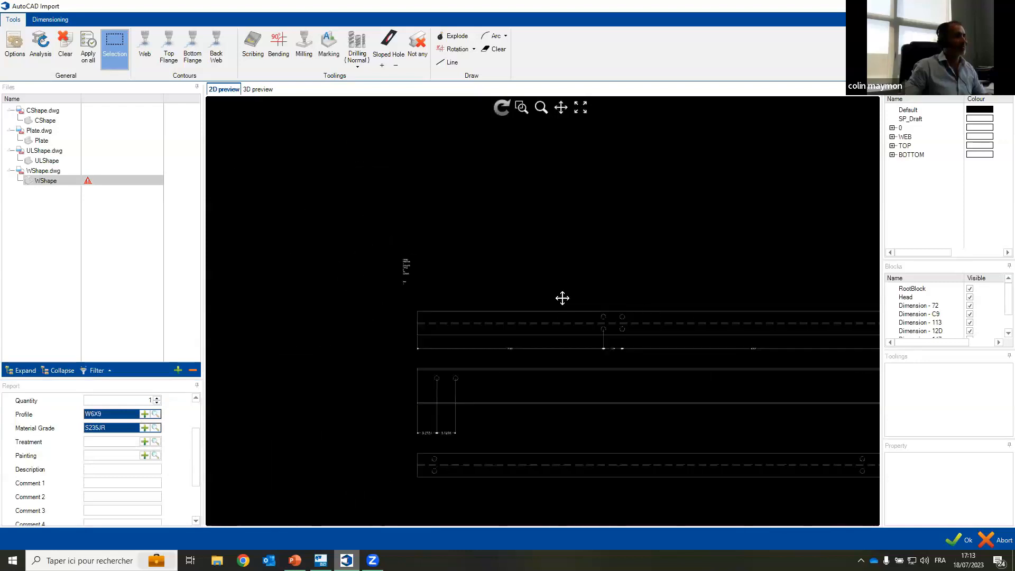
{"action": "left_click_drag", "start_coordinate": [262, 310], "coordinate": [687, 370]}
{"action": "left_click", "coordinate": [200, 53]}
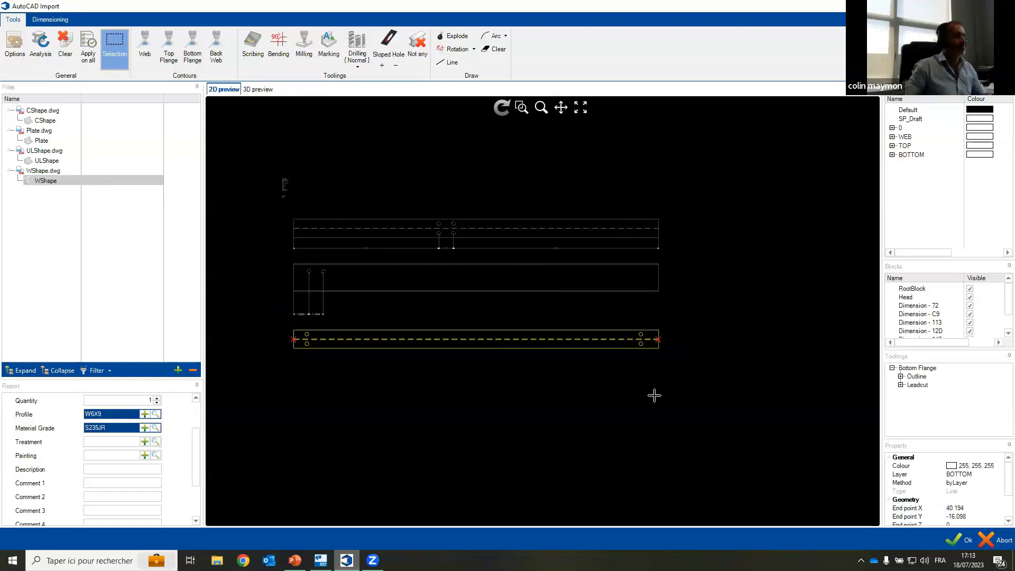
{"action": "left_click", "coordinate": [957, 540]}
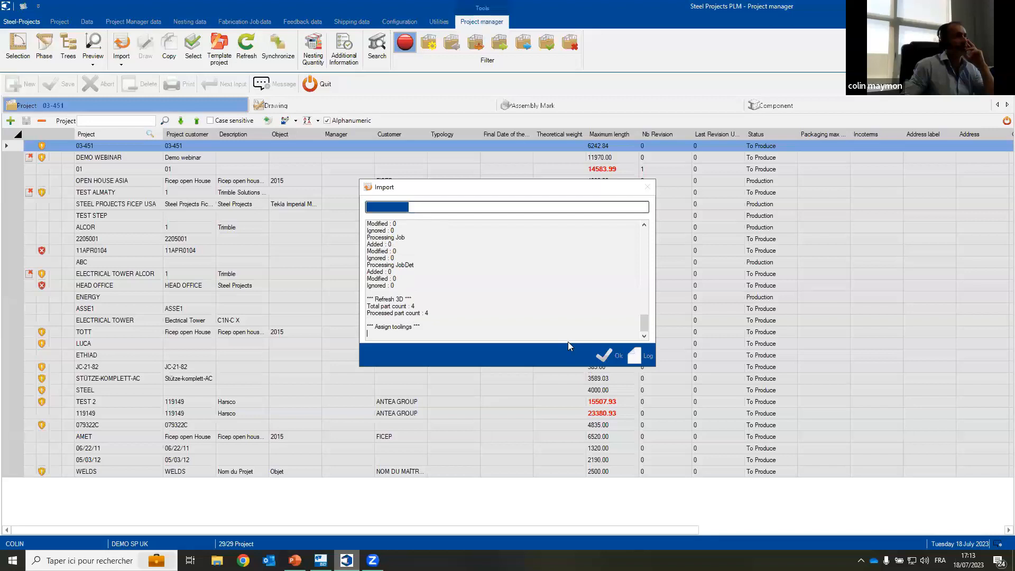
{"action": "left_click", "coordinate": [604, 354]}
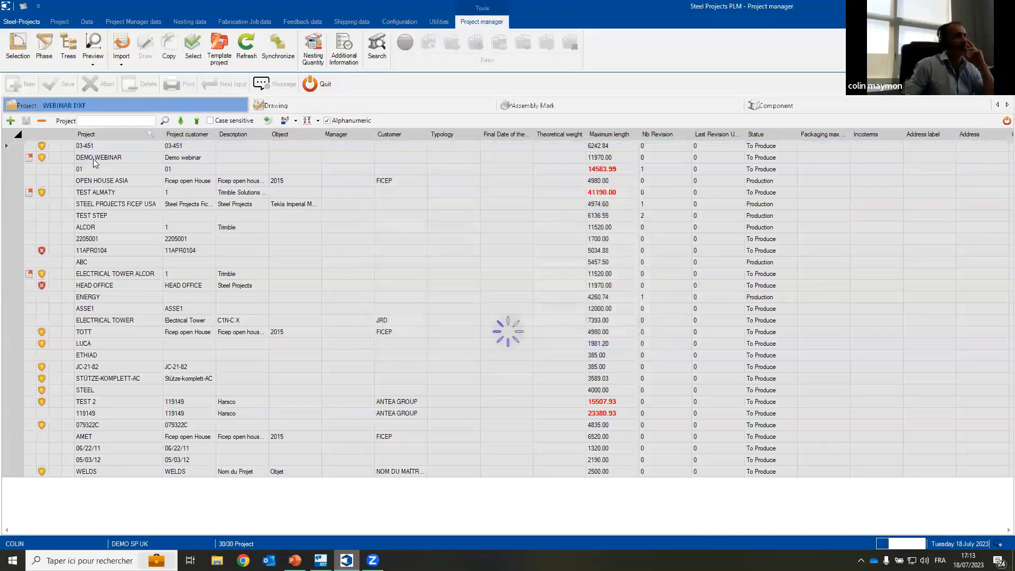
Step: Examine the WEBINAR DXF components in the 2D and 3D previews, including PLATE, ULSHAPE and WSHAPE, and return to the project list
{"action": "left_click", "coordinate": [777, 105]}
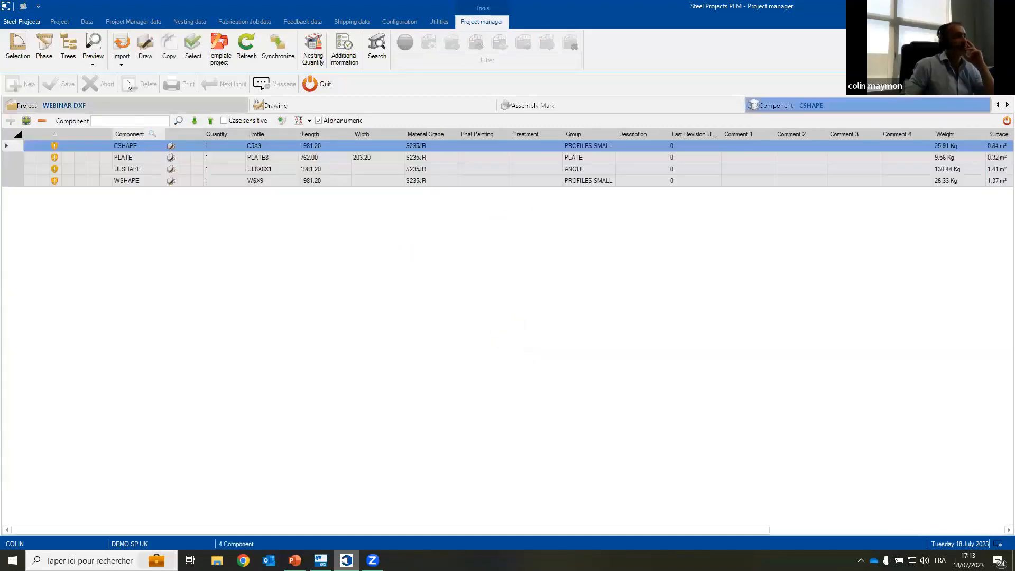
{"action": "left_click", "coordinate": [93, 47]}
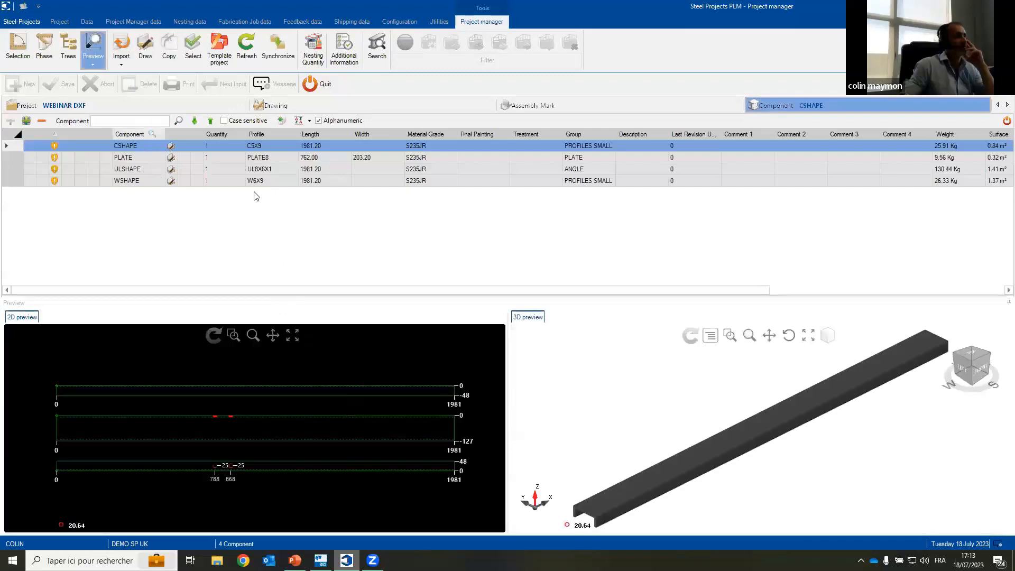
{"action": "left_click", "coordinate": [254, 160]}
{"action": "left_click", "coordinate": [268, 170]}
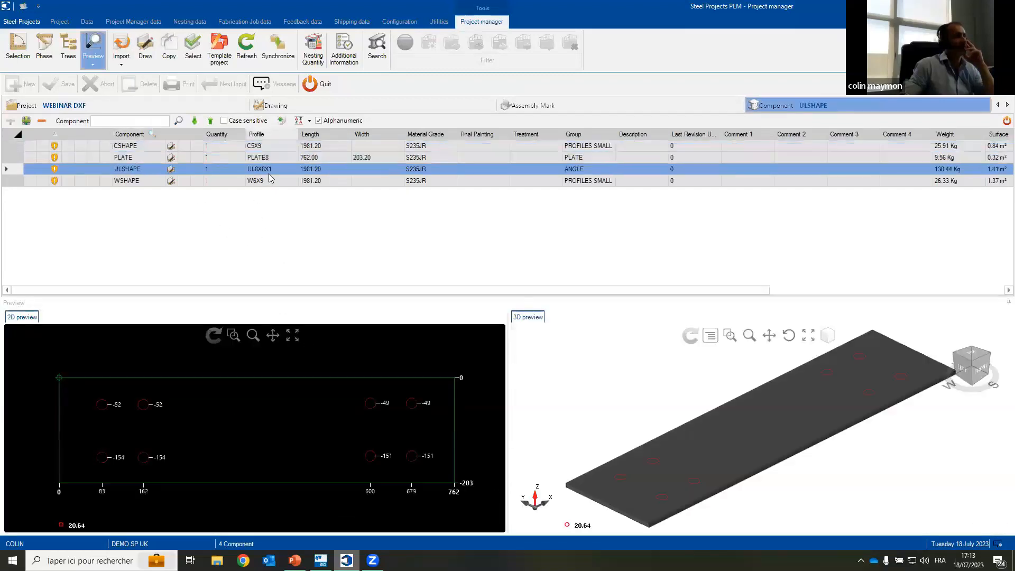
{"action": "left_click", "coordinate": [269, 181]}
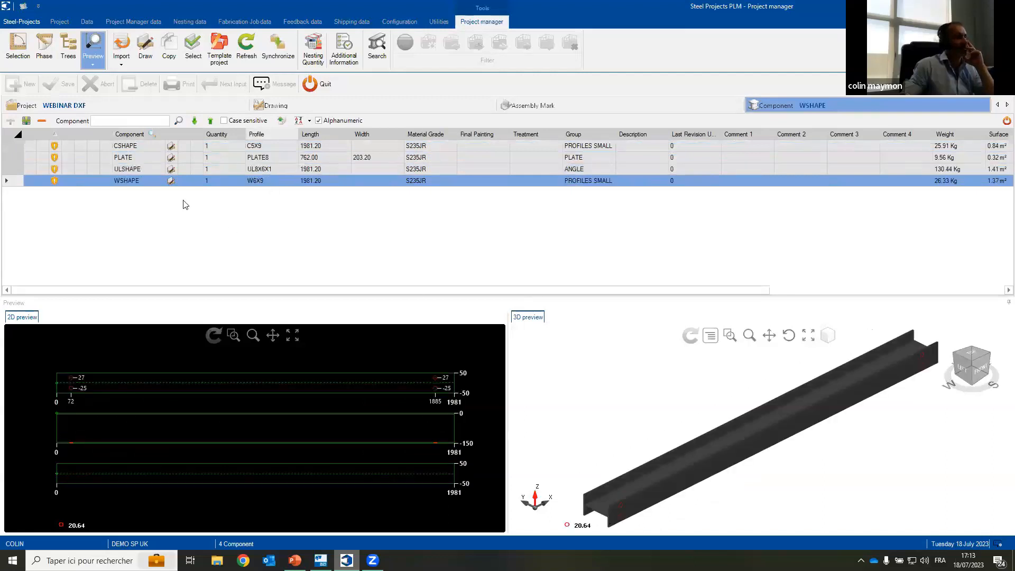
{"action": "left_click", "coordinate": [126, 105]}
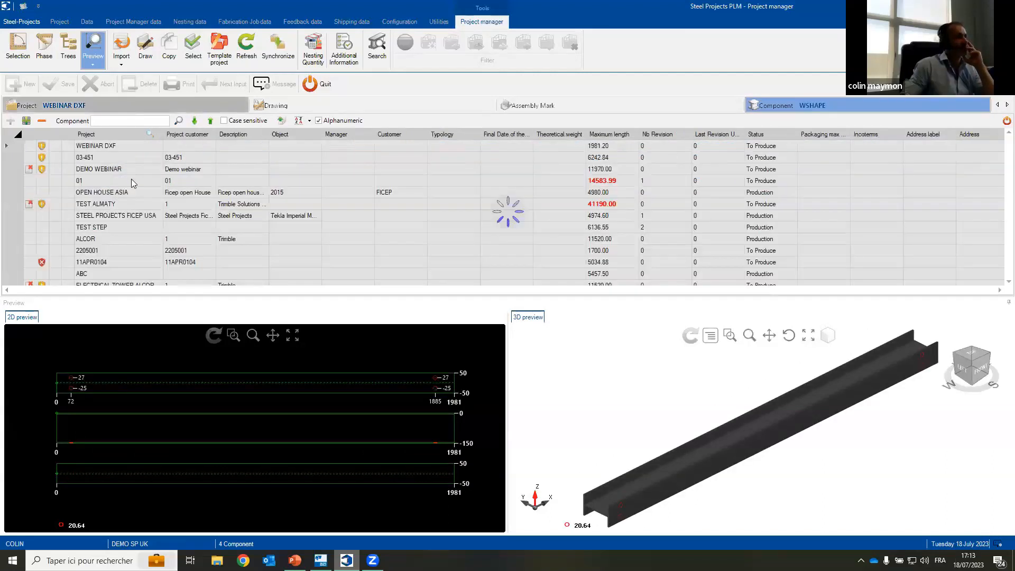
{"action": "left_click", "coordinate": [99, 68]}
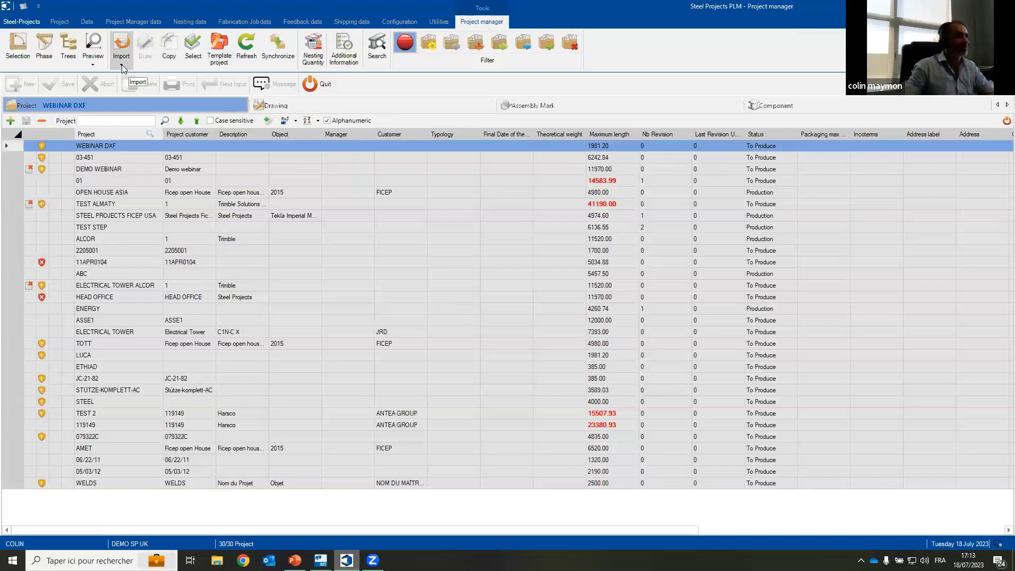
Step: Import assem3 - demo.xlsx from the Imports\Excel folder using the EXC import format
{"action": "left_click", "coordinate": [122, 66]}
{"action": "left_click", "coordinate": [142, 182]}
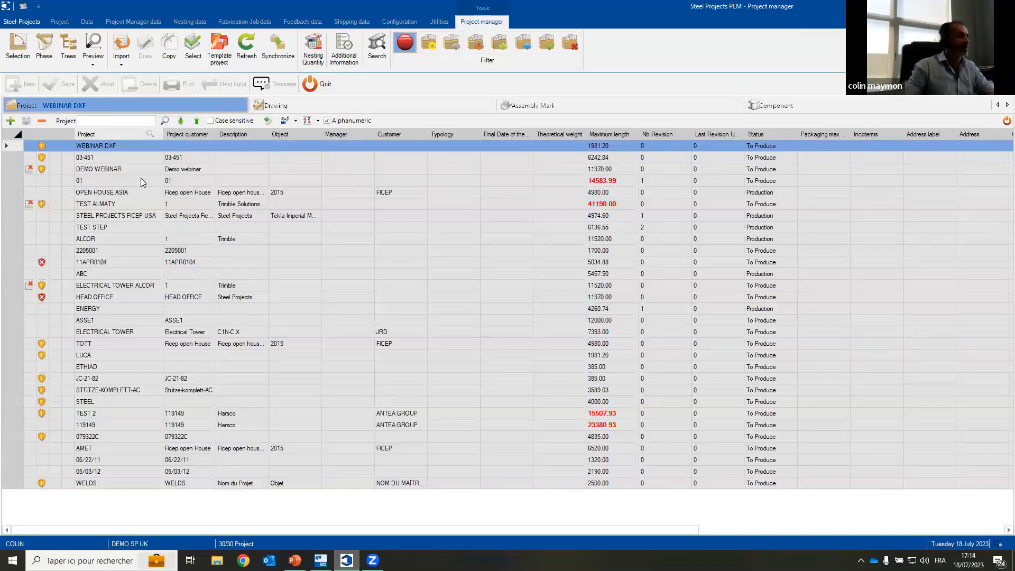
{"action": "left_click", "coordinate": [494, 201]}
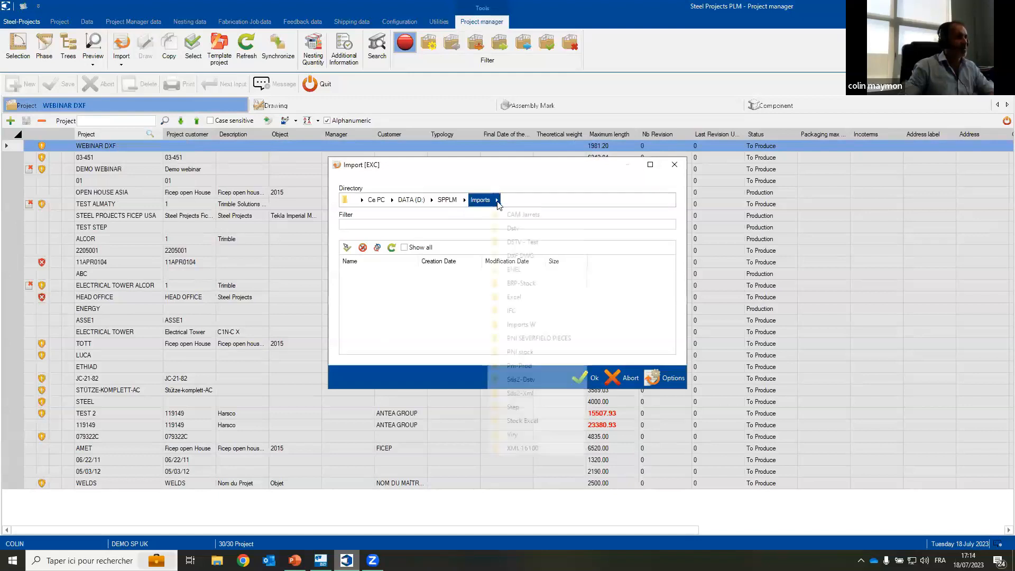
{"action": "left_click", "coordinate": [521, 298]}
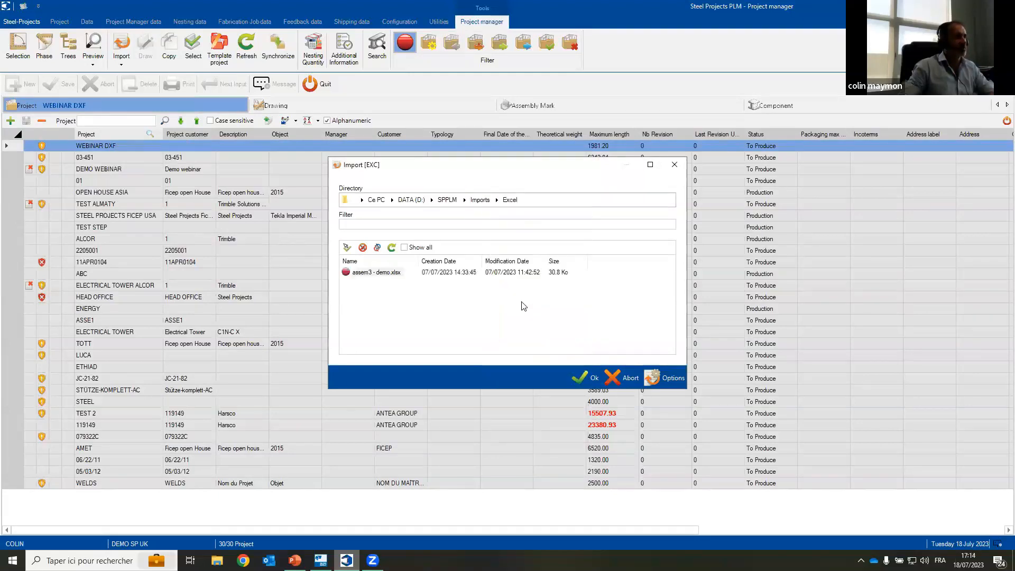
{"action": "left_click", "coordinate": [350, 274]}
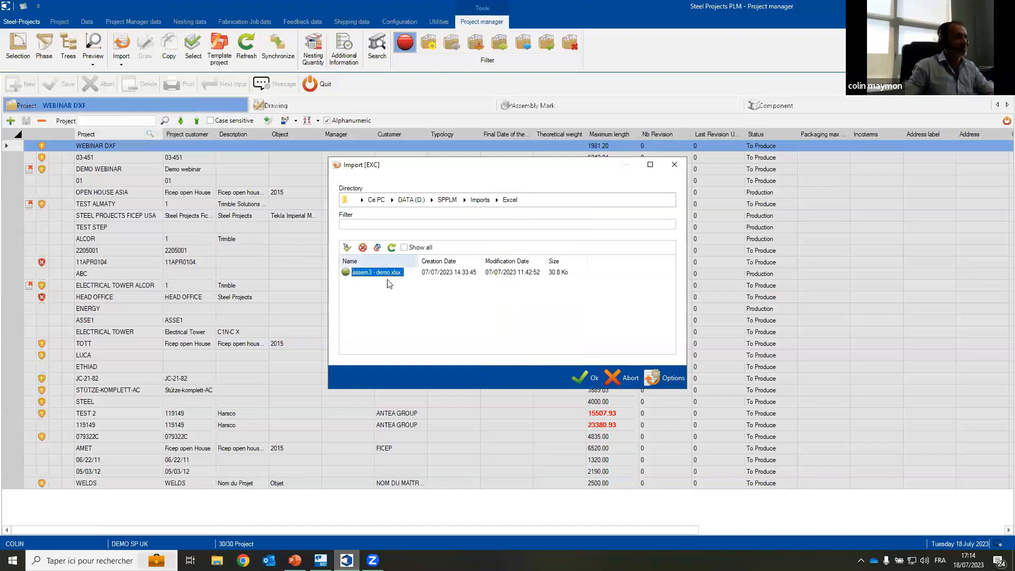
{"action": "left_click", "coordinate": [581, 380]}
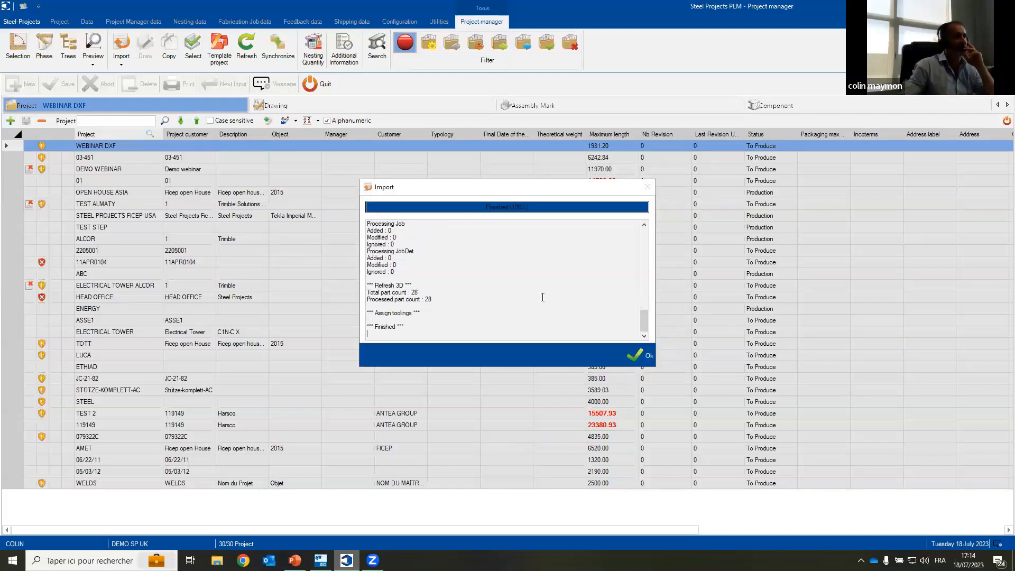
{"action": "left_click", "coordinate": [644, 361]}
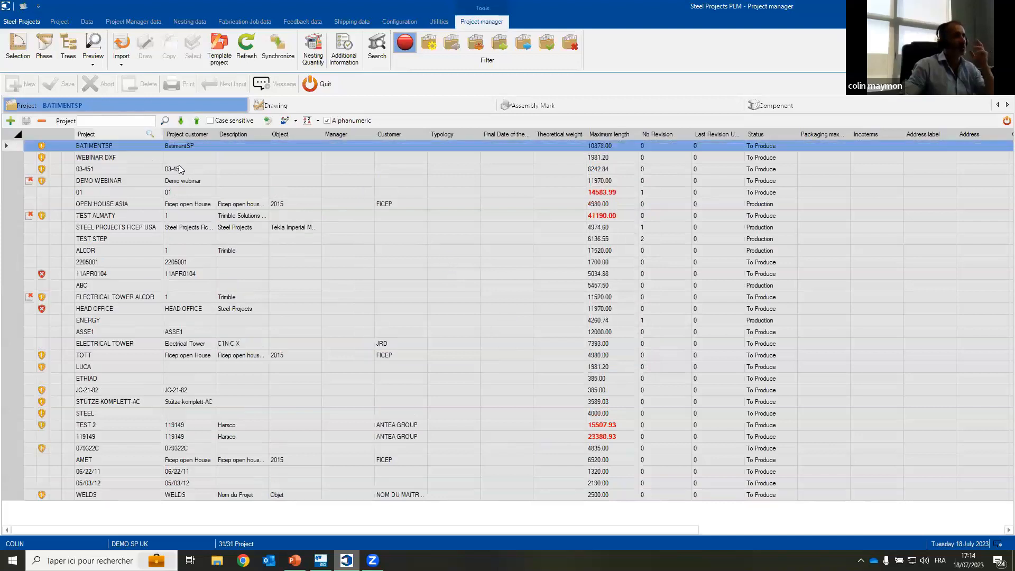
Step: Examine several BATIMENTSP profiles and plates in the 2D and 3D previews, and return to the project list with the preview closed
{"action": "left_click", "coordinate": [759, 105]}
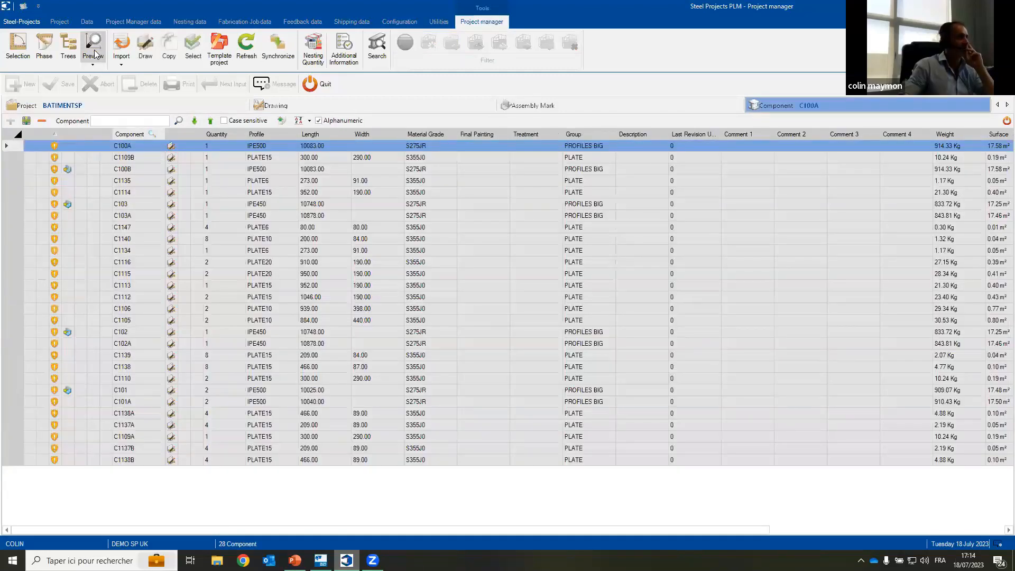
{"action": "left_click", "coordinate": [94, 53]}
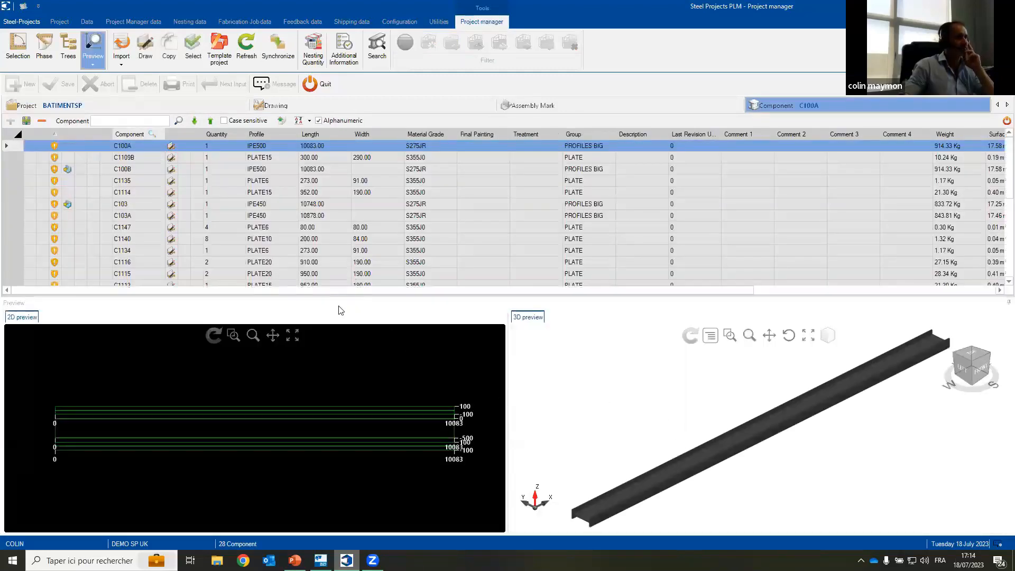
{"action": "left_click", "coordinate": [197, 169]}
{"action": "left_click", "coordinate": [268, 183]}
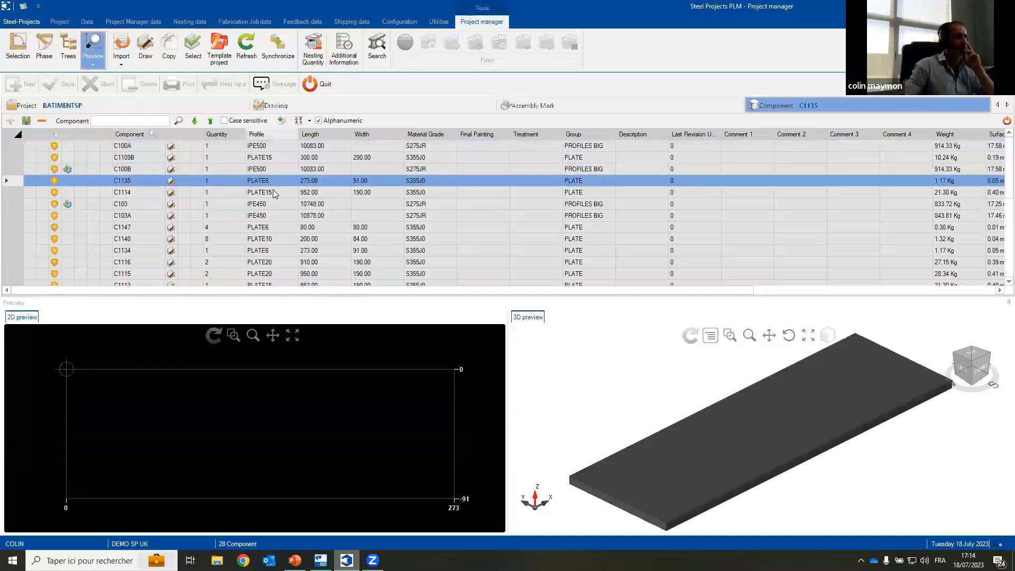
{"action": "scroll", "coordinate": [281, 259], "scroll_direction": "down", "scroll_amount": 4}
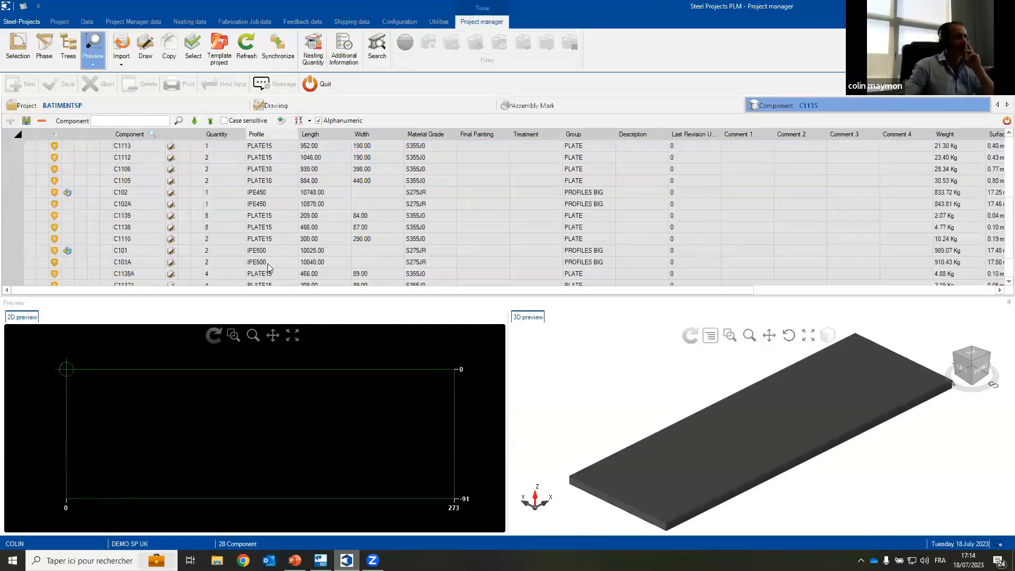
{"action": "left_click", "coordinate": [283, 262]}
{"action": "scroll", "coordinate": [316, 232], "scroll_direction": "down", "scroll_amount": 2}
{"action": "left_click", "coordinate": [284, 261]}
{"action": "left_click", "coordinate": [294, 220]}
{"action": "scroll", "coordinate": [289, 183], "scroll_direction": "up", "scroll_amount": 3}
{"action": "left_click", "coordinate": [289, 182]}
{"action": "scroll", "coordinate": [289, 183], "scroll_direction": "up", "scroll_amount": 2}
{"action": "left_click", "coordinate": [288, 170]}
{"action": "left_click", "coordinate": [284, 146]}
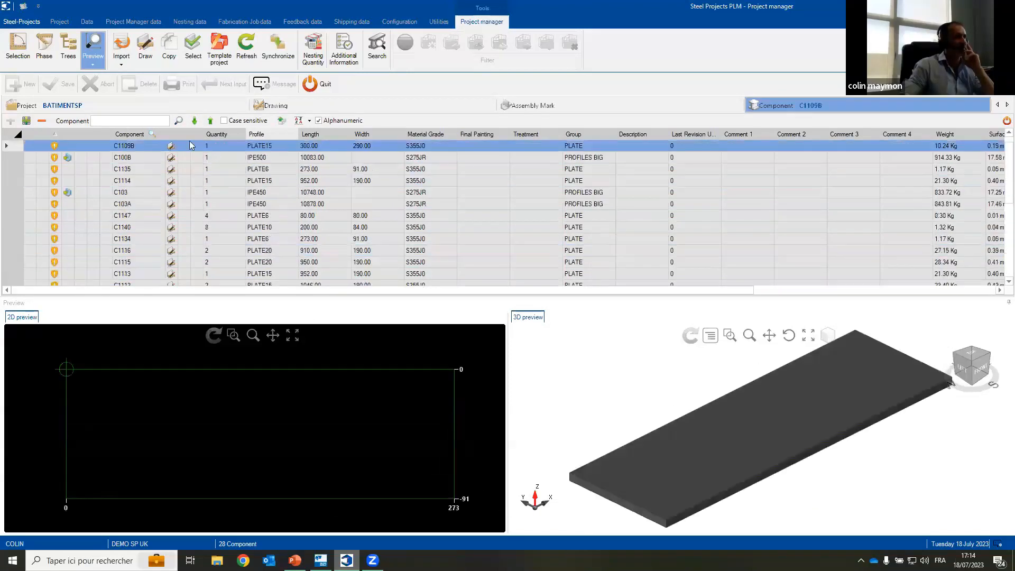
{"action": "left_click", "coordinate": [786, 103]}
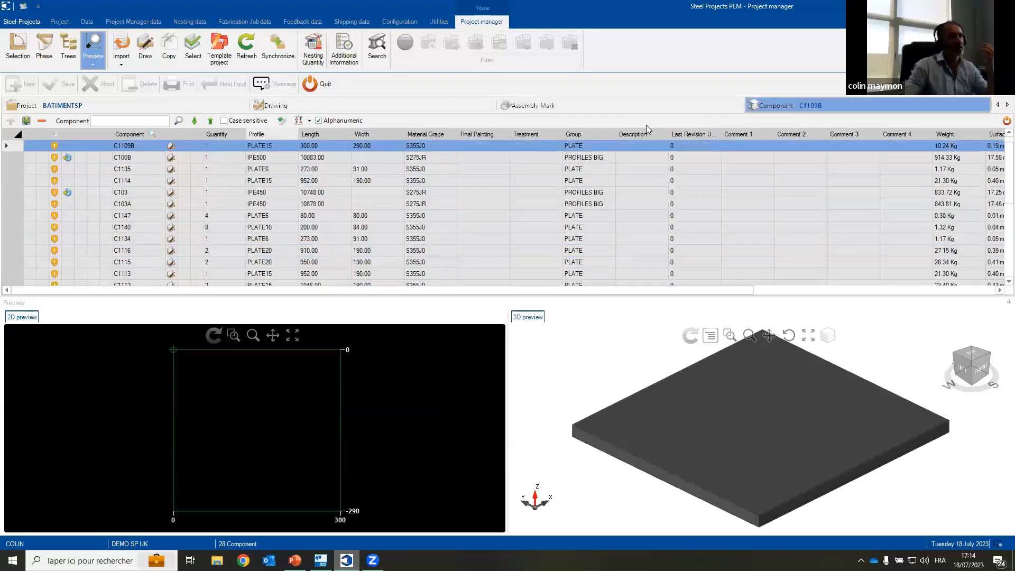
{"action": "left_click", "coordinate": [105, 112]}
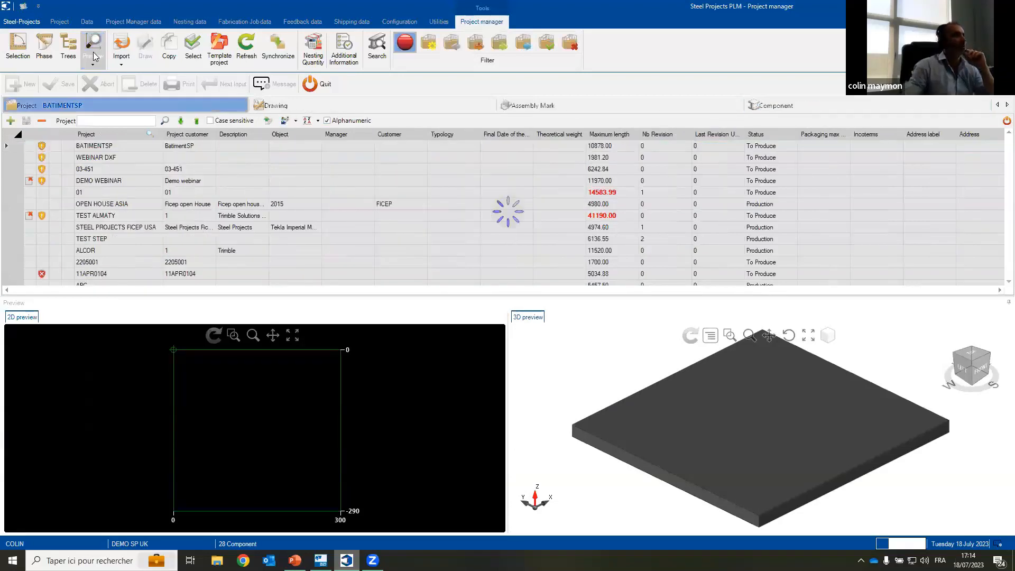
{"action": "left_click", "coordinate": [94, 57]}
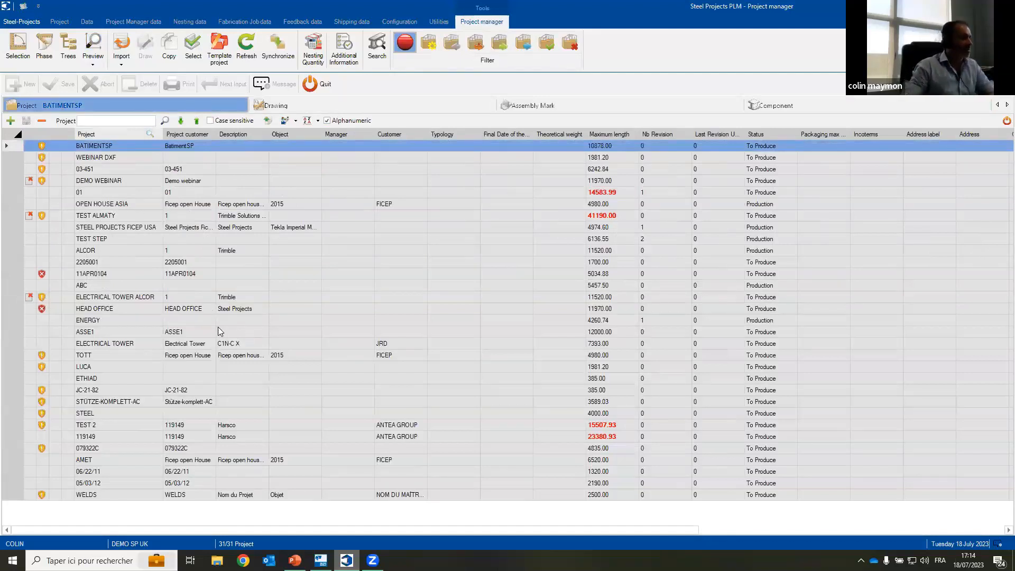
Step: Run a CAM format import from the CAM Jarrets folder inside Imports\Imports W
{"action": "left_click", "coordinate": [122, 66]}
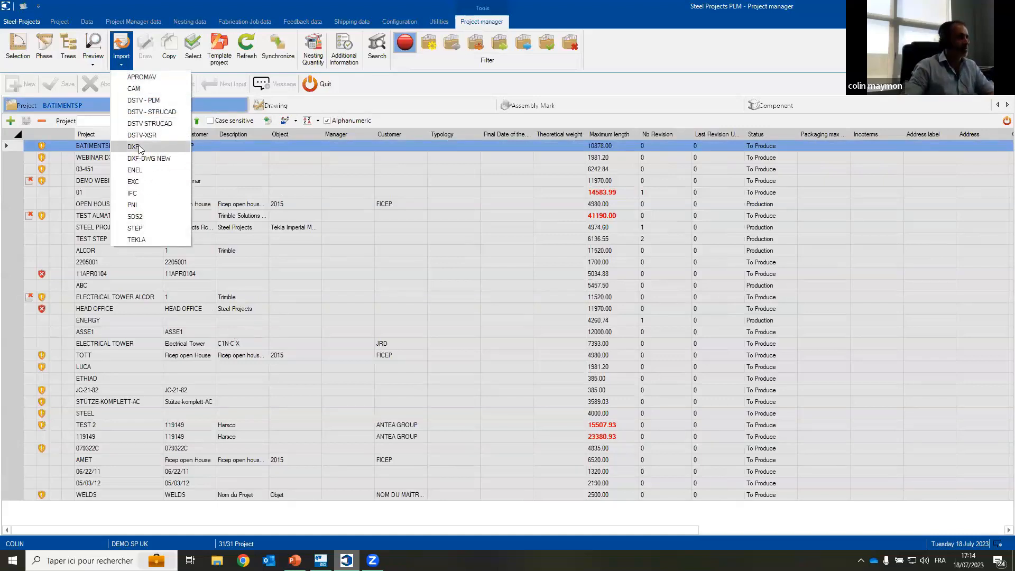
{"action": "left_click", "coordinate": [135, 89]}
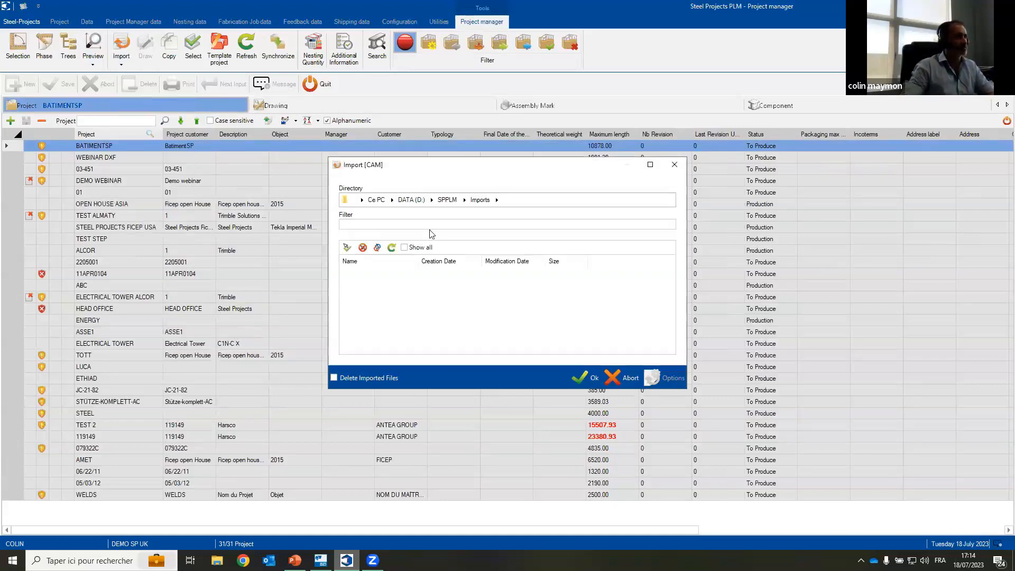
{"action": "left_click", "coordinate": [497, 200]}
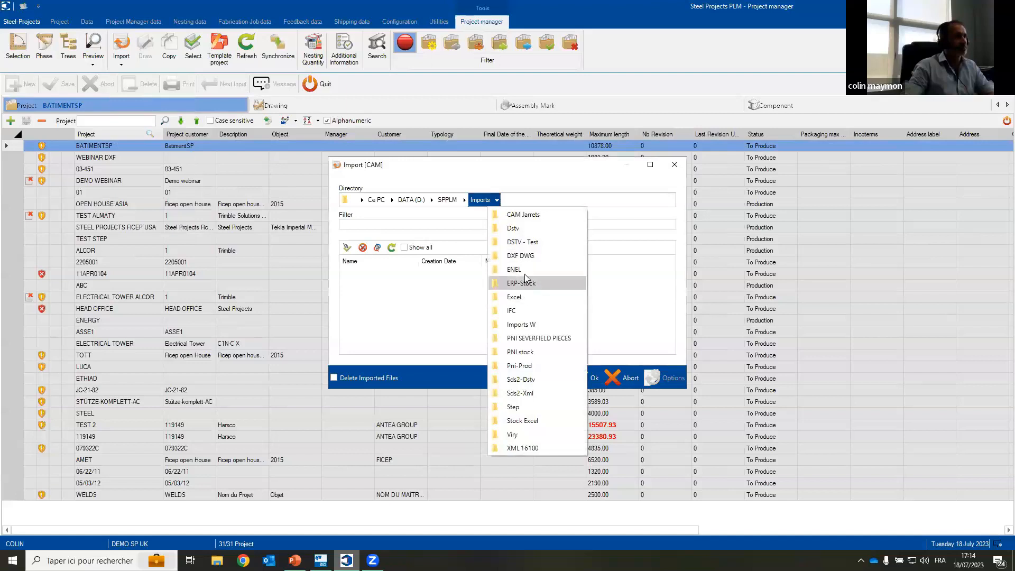
{"action": "left_click", "coordinate": [520, 324]}
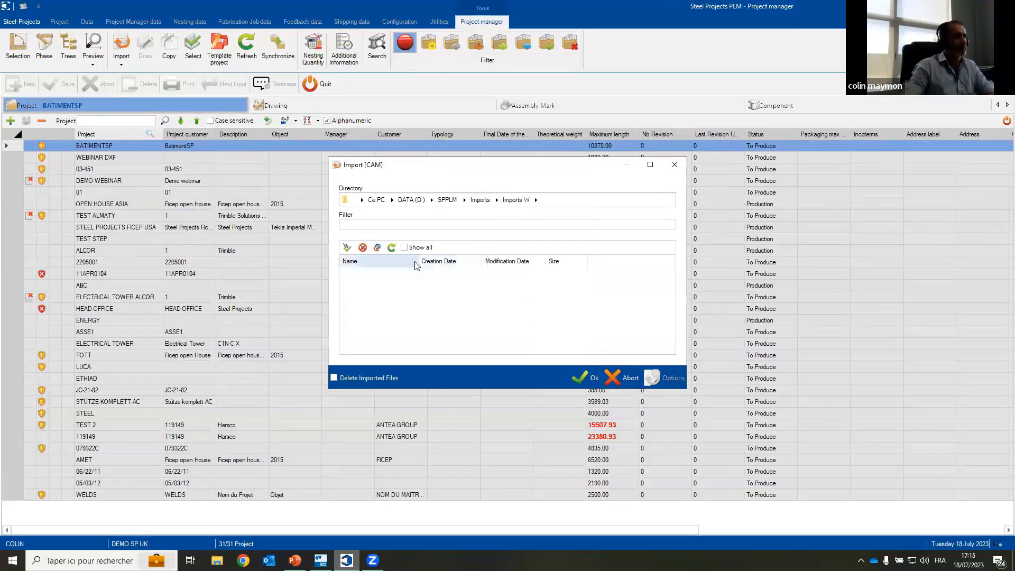
{"action": "left_click", "coordinate": [537, 200]}
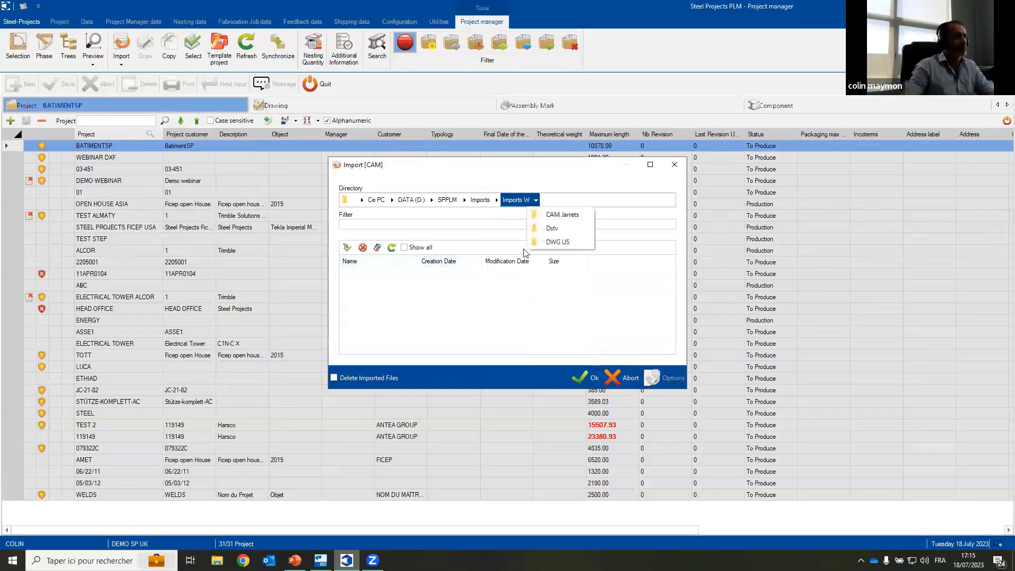
{"action": "left_click", "coordinate": [544, 213]}
{"action": "left_click", "coordinate": [586, 377]}
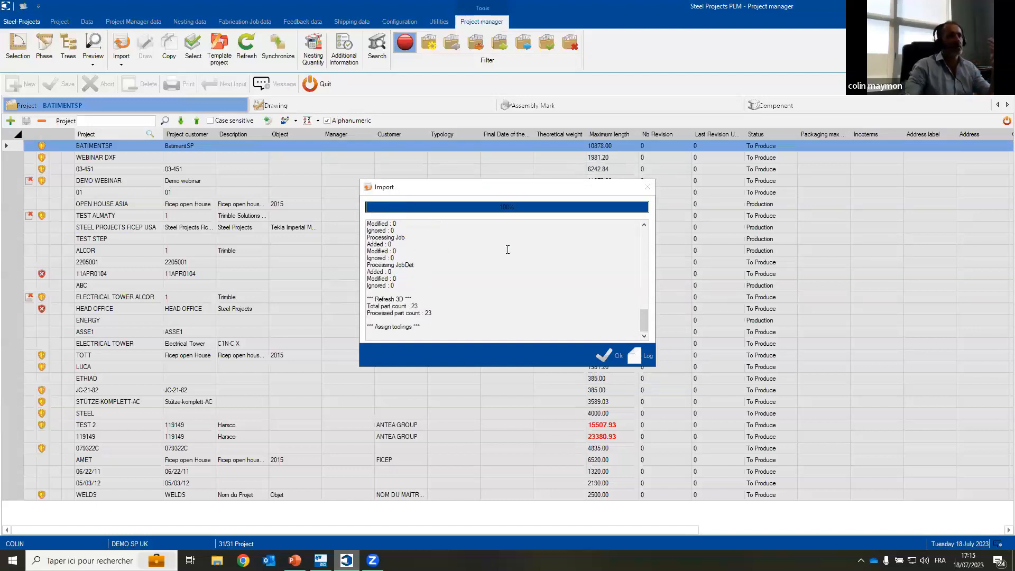
{"action": "left_click", "coordinate": [642, 355]}
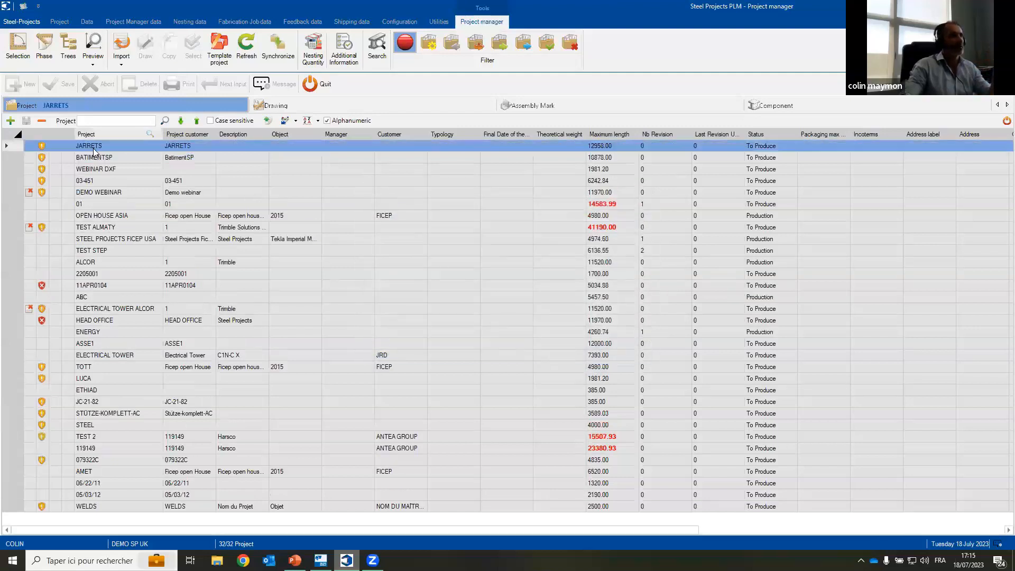
Step: Show the JARRETS project's components and examine component J2 in the 2D and 3D previews
{"action": "left_click", "coordinate": [761, 105]}
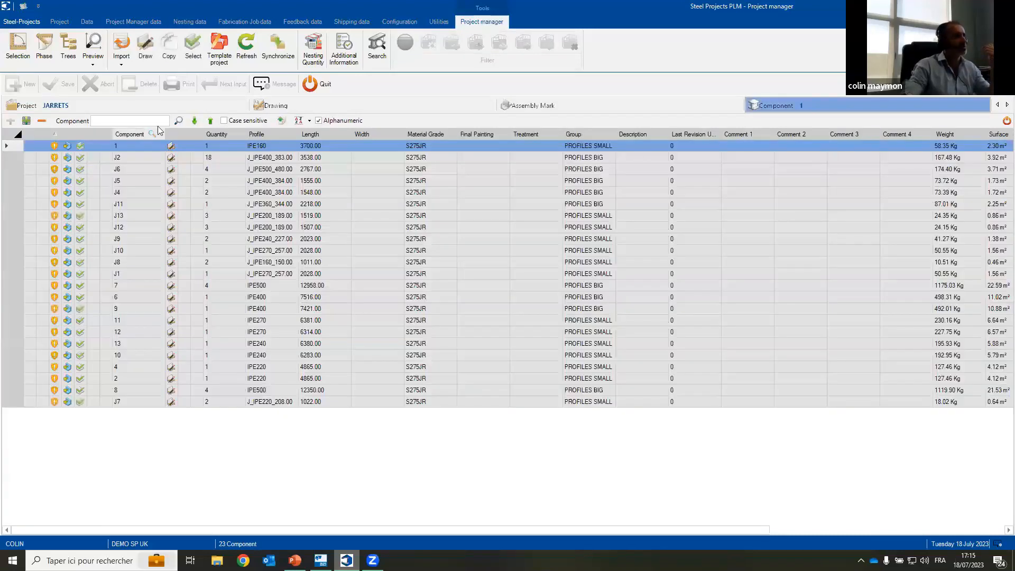
{"action": "left_click", "coordinate": [93, 46]}
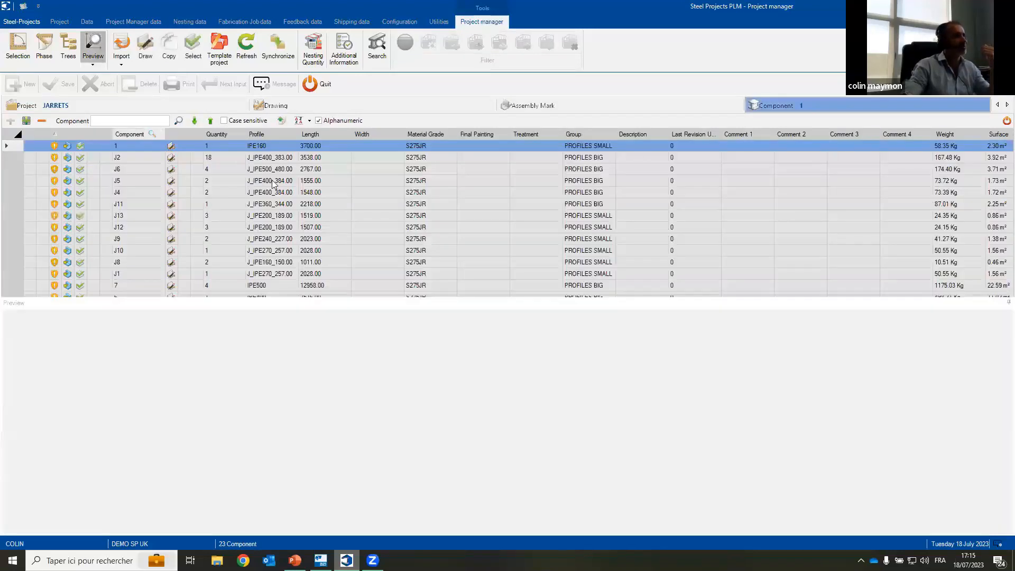
{"action": "left_click", "coordinate": [270, 158]}
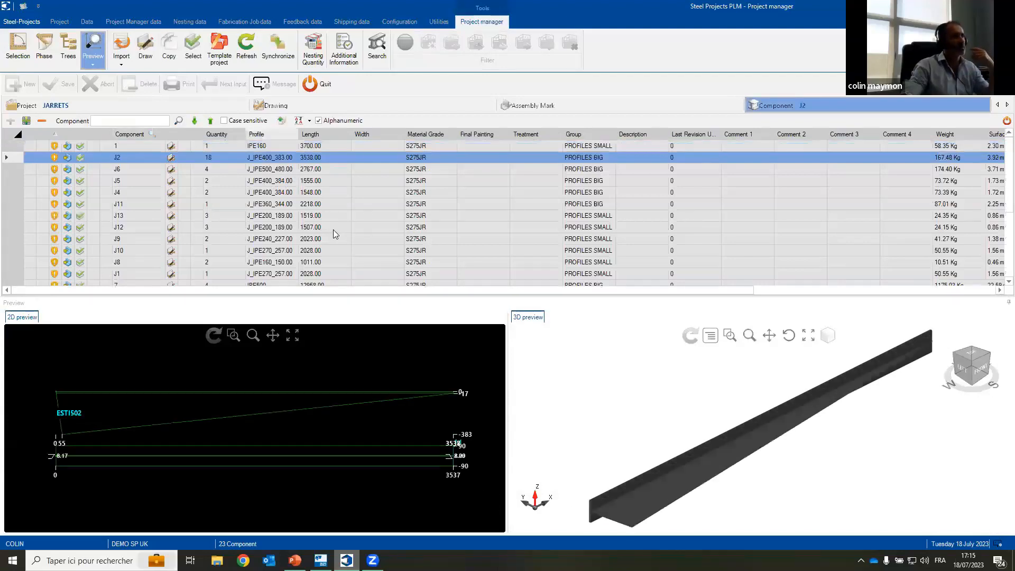
Step: Examine the remaining JARRETS components down to J7 in the 2D and 3D previews, and return to the project list
{"action": "key", "text": "Down"}
{"action": "key", "text": "Down"}
{"action": "key", "text": "Down"}
{"action": "key", "text": "Down"}
{"action": "key", "text": "Down"}
{"action": "key", "text": "Down"}
{"action": "key", "text": "Down"}
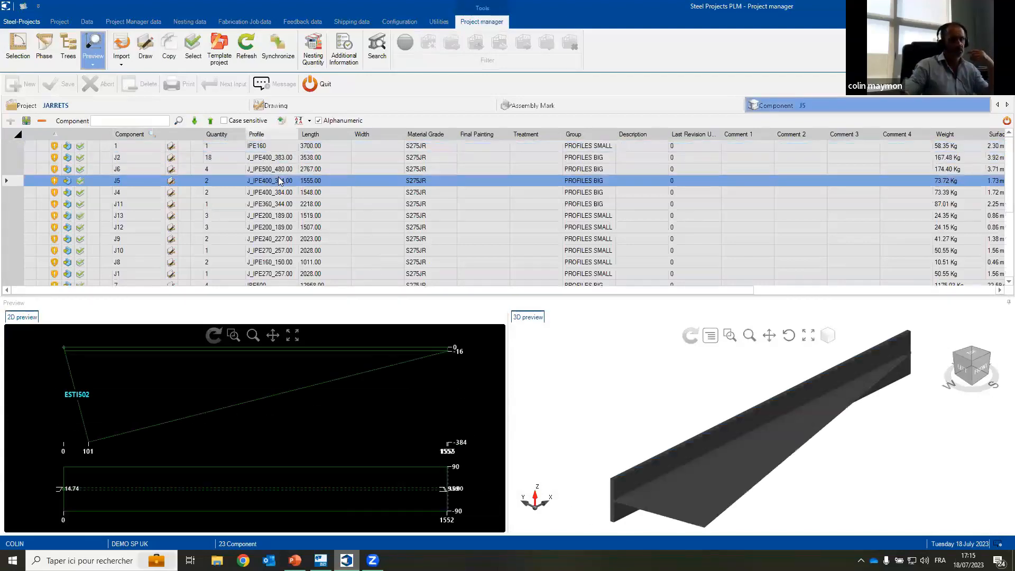
{"action": "key", "text": "Down"}
{"action": "key", "text": "Down"}
{"action": "key", "text": "Down"}
{"action": "key", "text": "Down"}
{"action": "key", "text": "Down"}
{"action": "key", "text": "Down"}
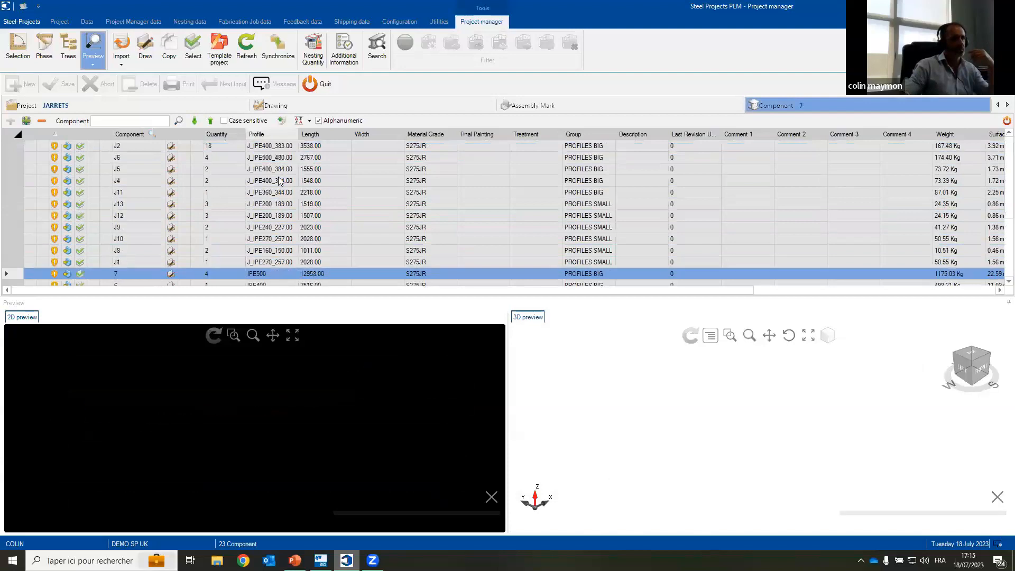
{"action": "key", "text": "Down"}
{"action": "key", "text": "Down"}
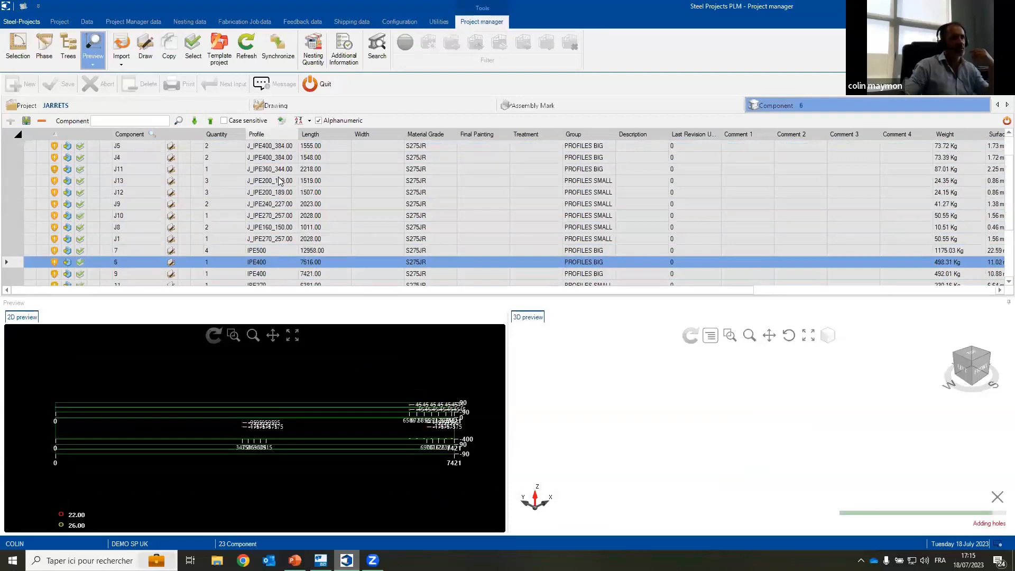
{"action": "key", "text": "Down"}
{"action": "key", "text": "Down"}
{"action": "key", "text": "Down"}
{"action": "key", "text": "Down"}
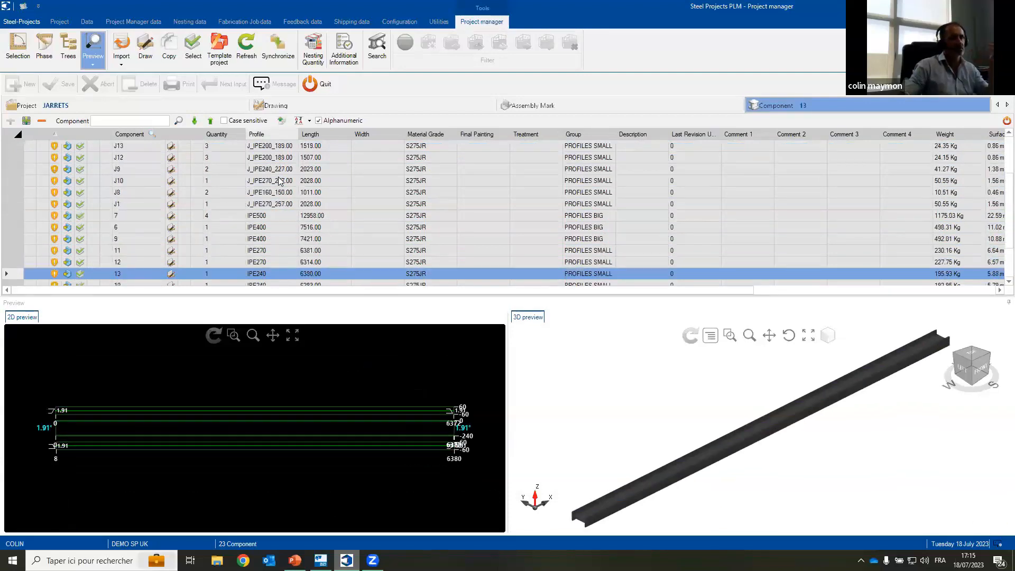
{"action": "key", "text": "Down"}
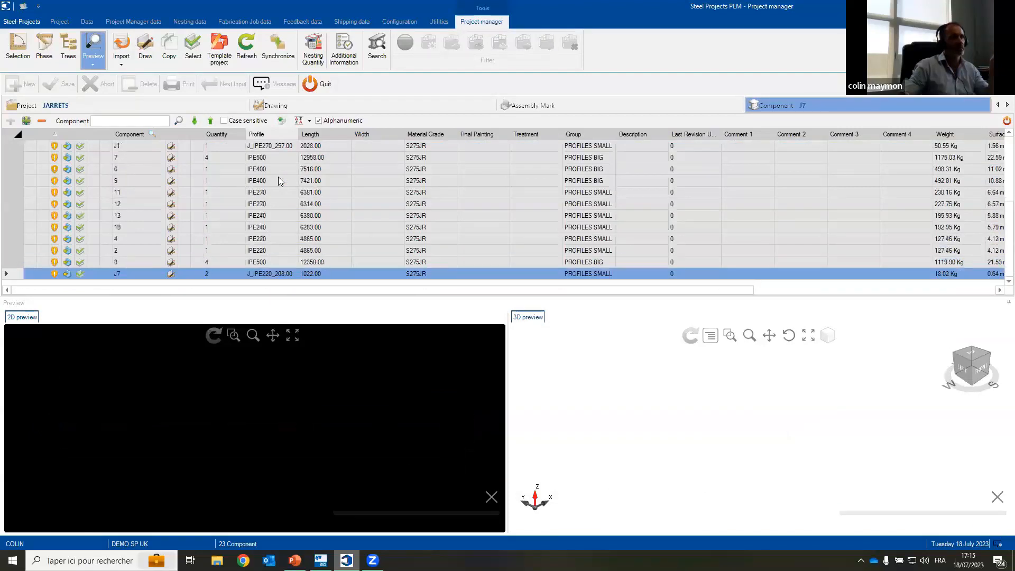
{"action": "left_click", "coordinate": [211, 105]}
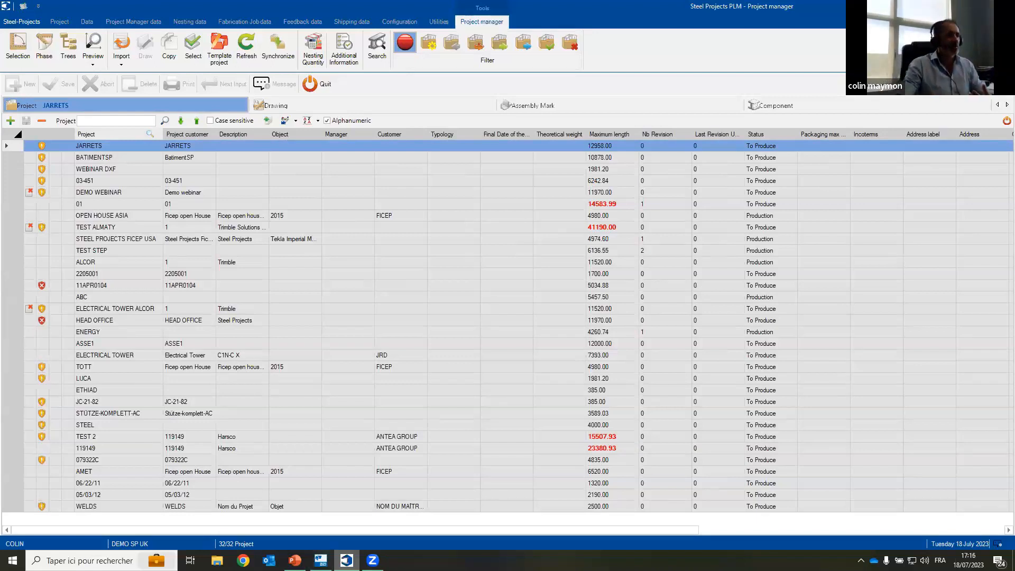
Step: Switch to Tekla Structures and search its component catalog for "xml" to find the Steel Projects export tool
{"action": "key", "text": "alt+Tab"}
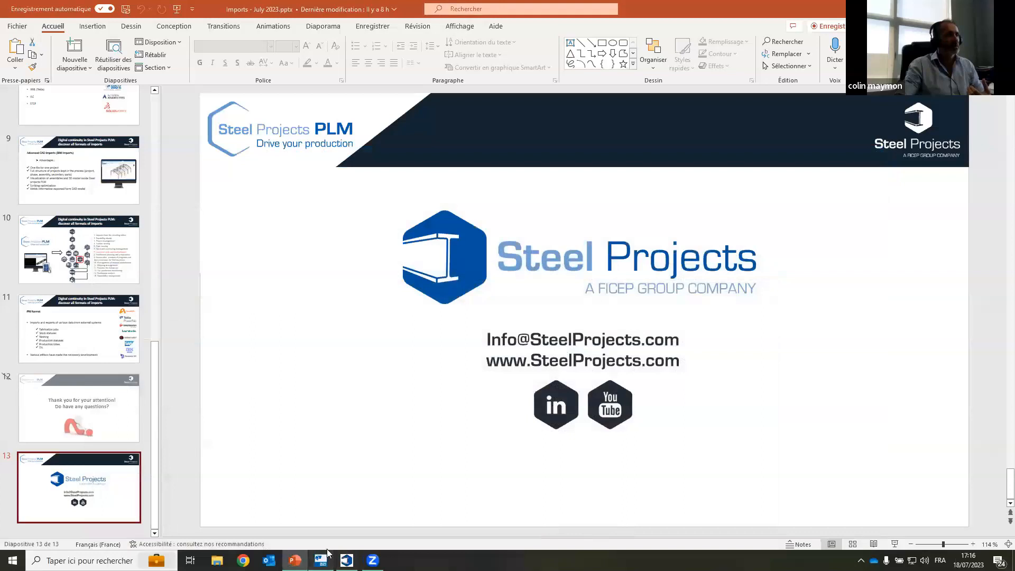
{"action": "key", "text": "alt+Tab"}
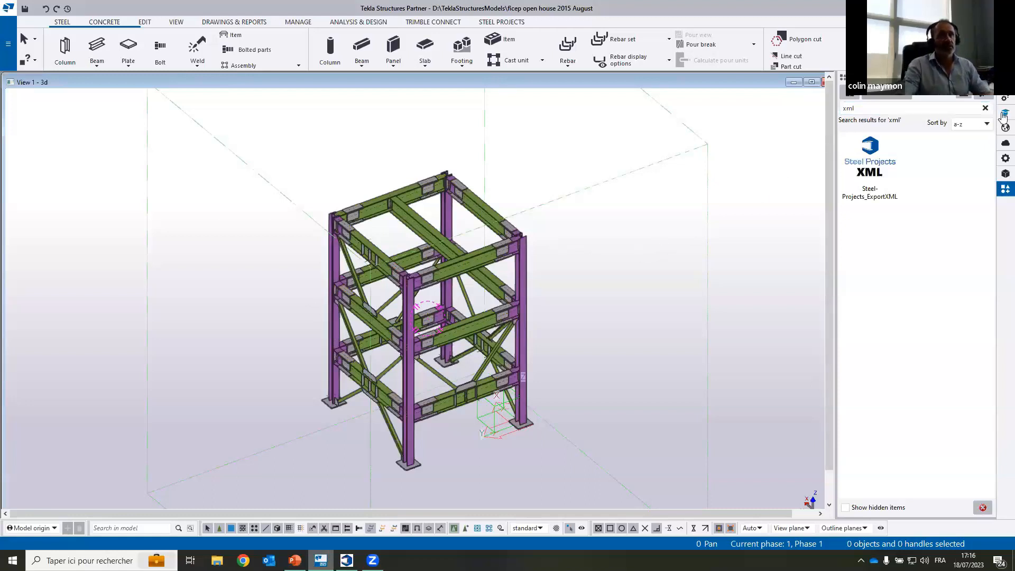
{"action": "left_click", "coordinate": [984, 108]}
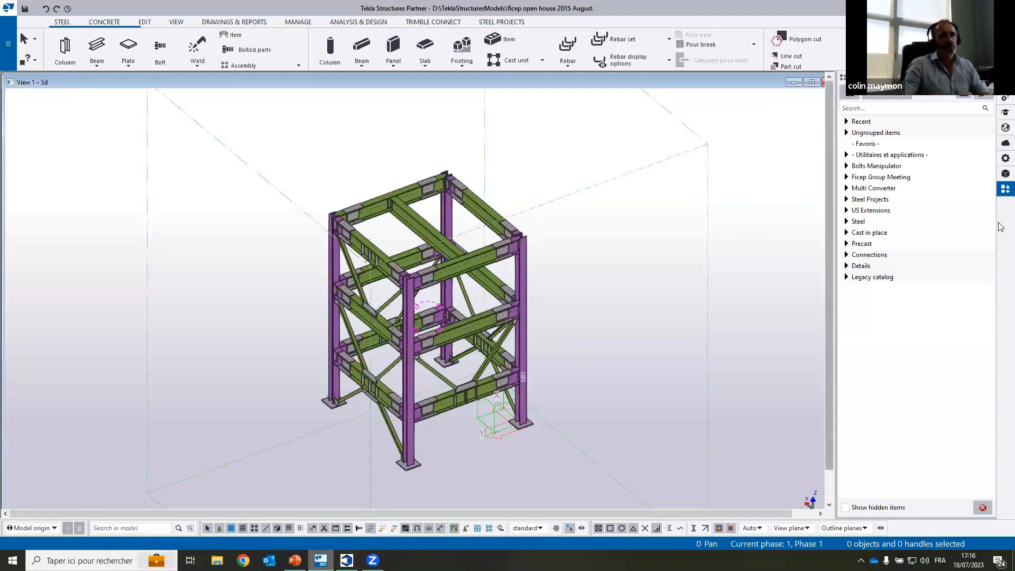
{"action": "left_click", "coordinate": [858, 109]}
{"action": "type", "text": "x"}
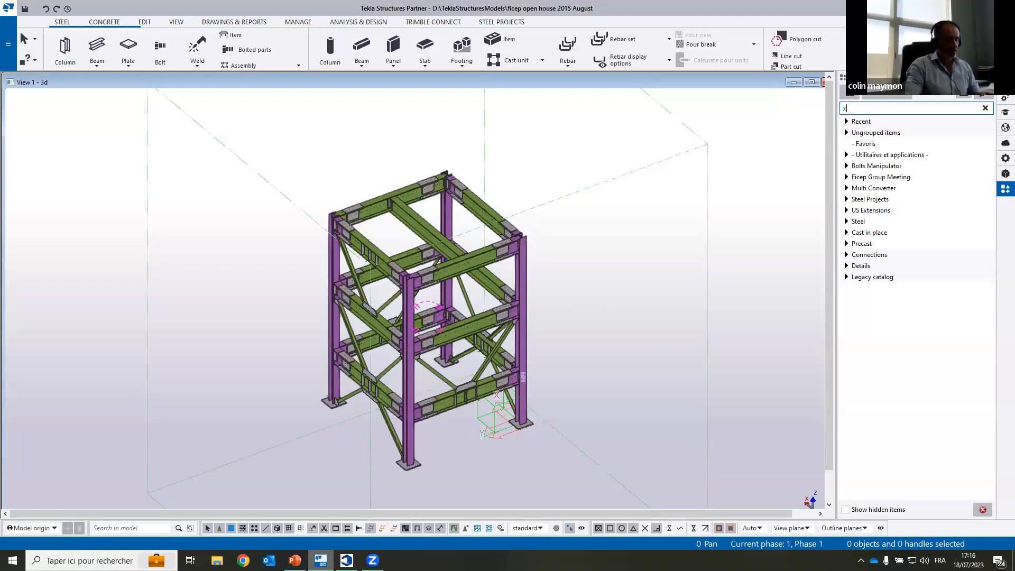
{"action": "type", "text": "ml"}
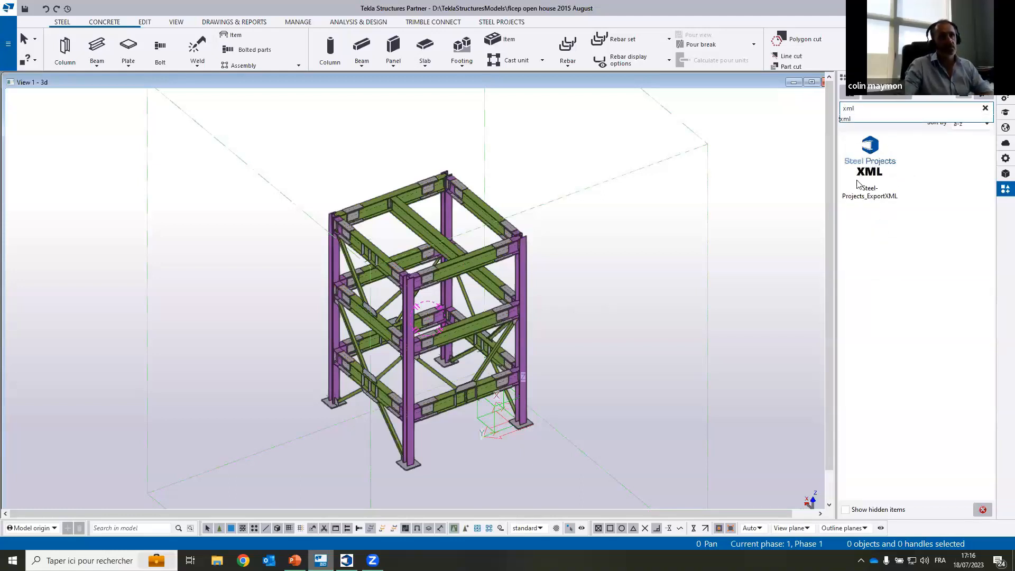
Step: Open the Steel Projects XML export in Tekla Structures and set its scope to the whole model
{"action": "left_click", "coordinate": [504, 22]}
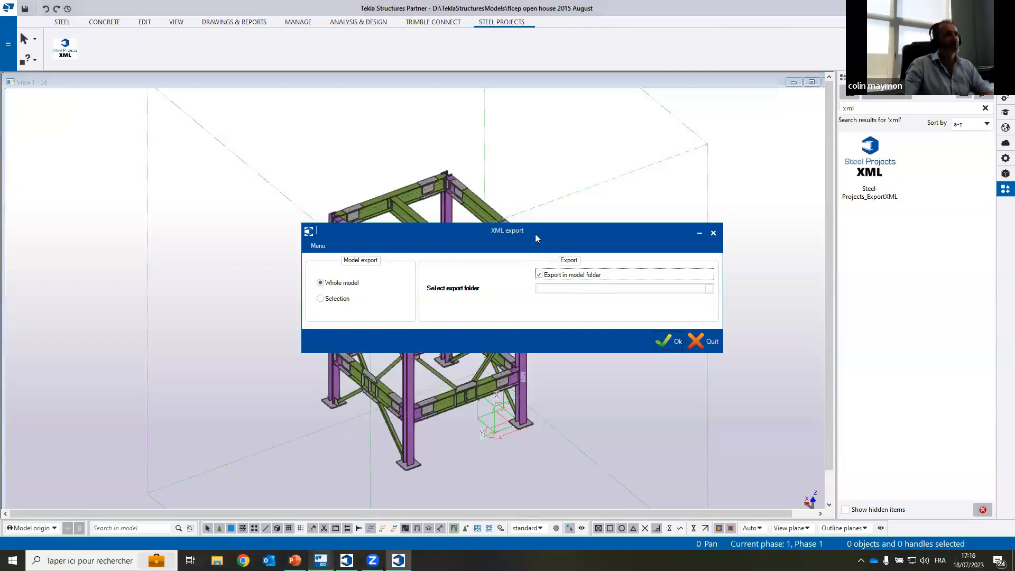
{"action": "left_click", "coordinate": [536, 156]}
{"action": "left_click", "coordinate": [536, 140]}
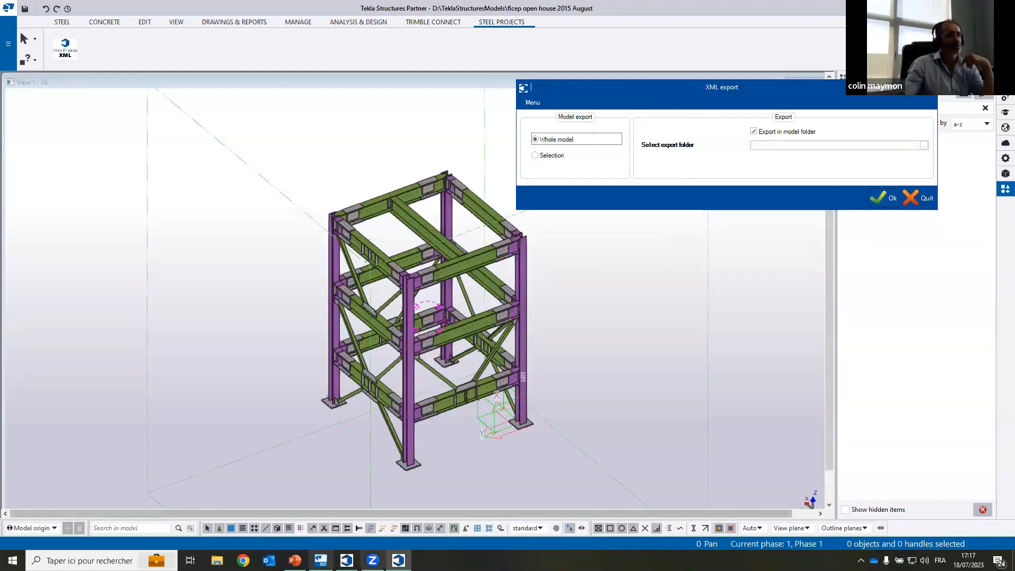
Step: Switch to Steel Projects PLM and run a TEKLA import of Ficep open House_1.xml from the ExportXML folder of ficep open house 2015 August
{"action": "left_click", "coordinate": [347, 560]}
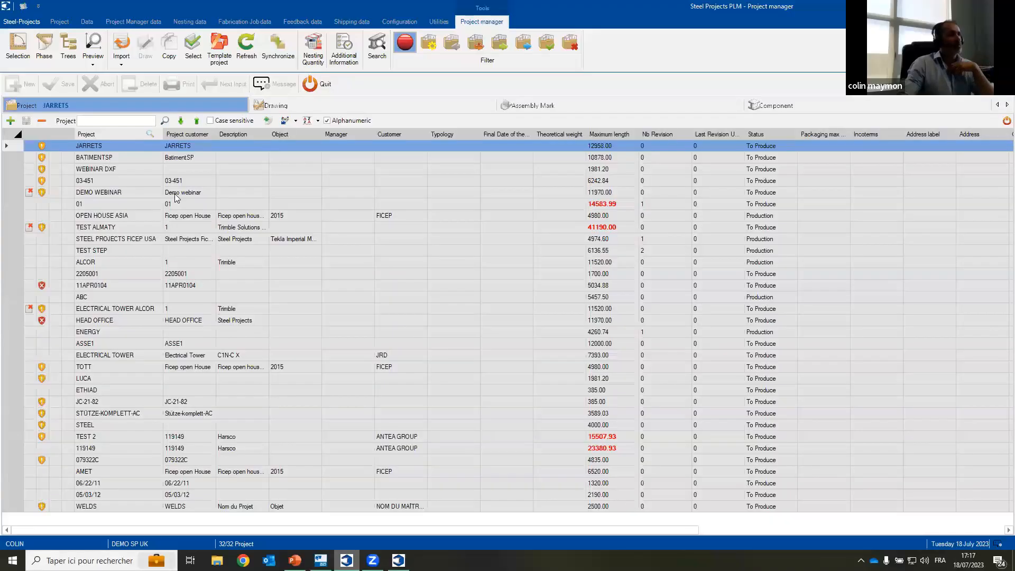
{"action": "left_click", "coordinate": [122, 63]}
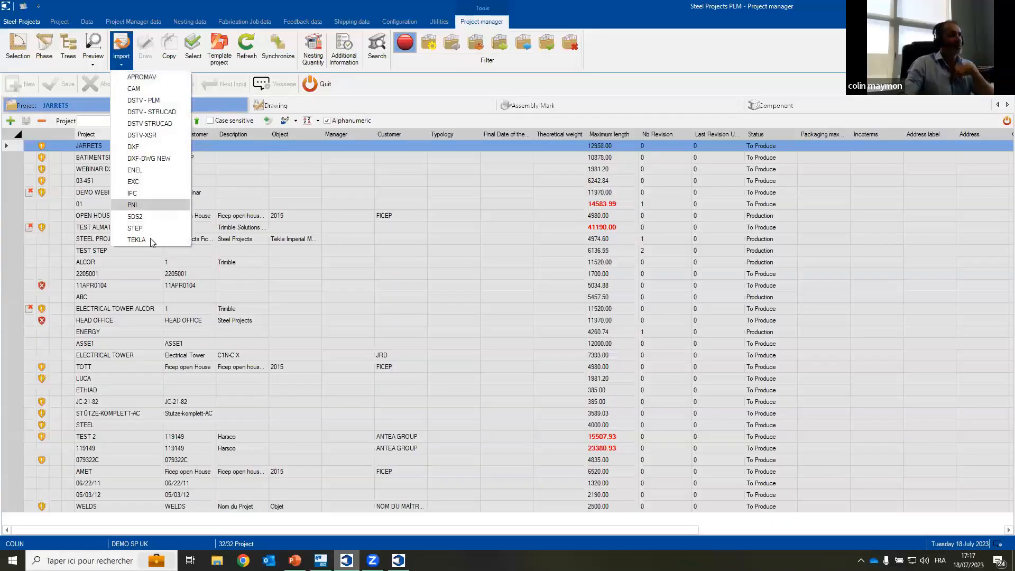
{"action": "left_click", "coordinate": [150, 240]}
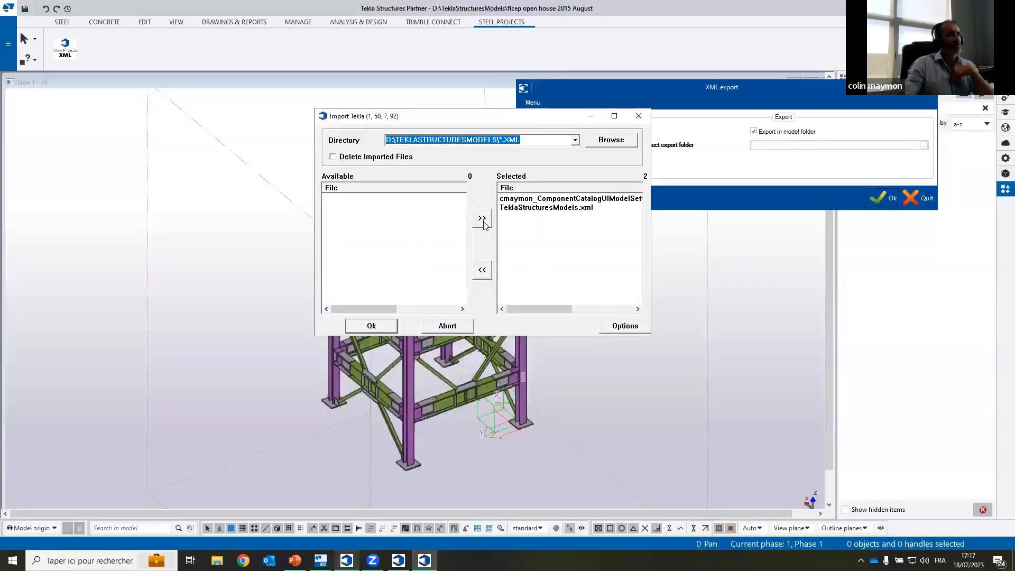
{"action": "left_click", "coordinate": [598, 145]}
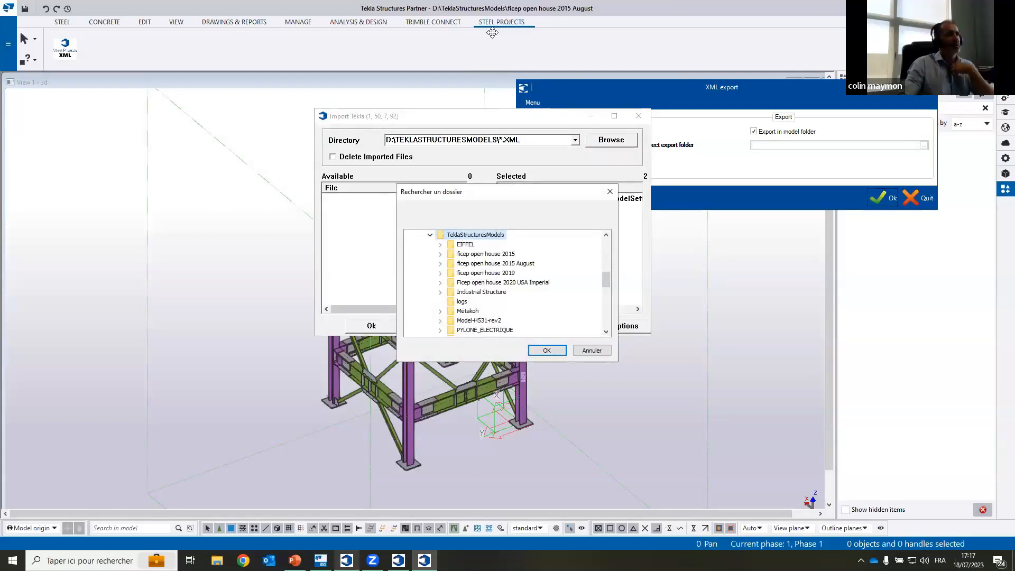
{"action": "left_click", "coordinate": [440, 263]}
{"action": "scroll", "coordinate": [482, 306], "scroll_direction": "down", "scroll_amount": 3}
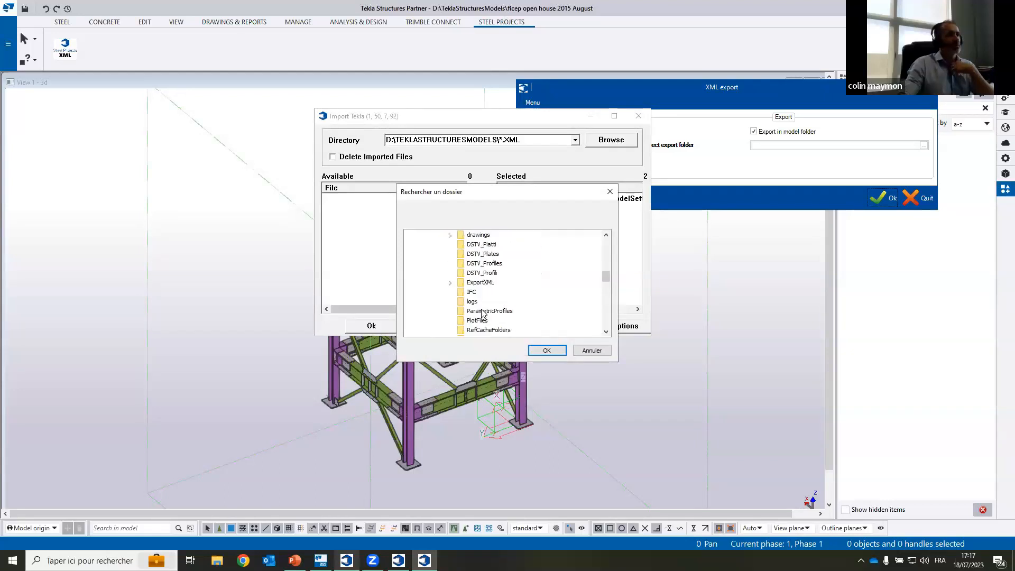
{"action": "left_click", "coordinate": [547, 351]}
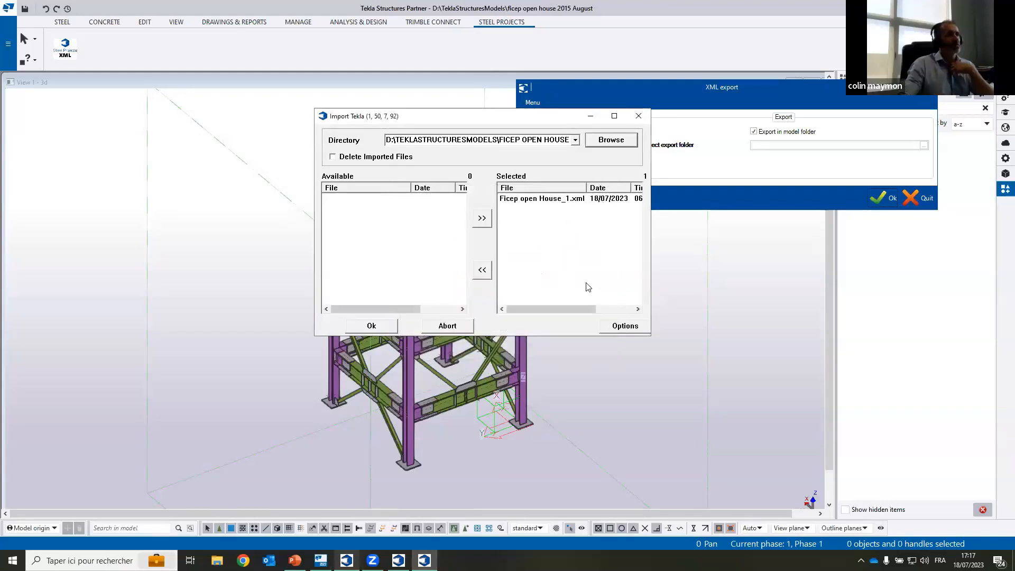
{"action": "left_click_drag", "start_coordinate": [580, 310], "coordinate": [559, 301]}
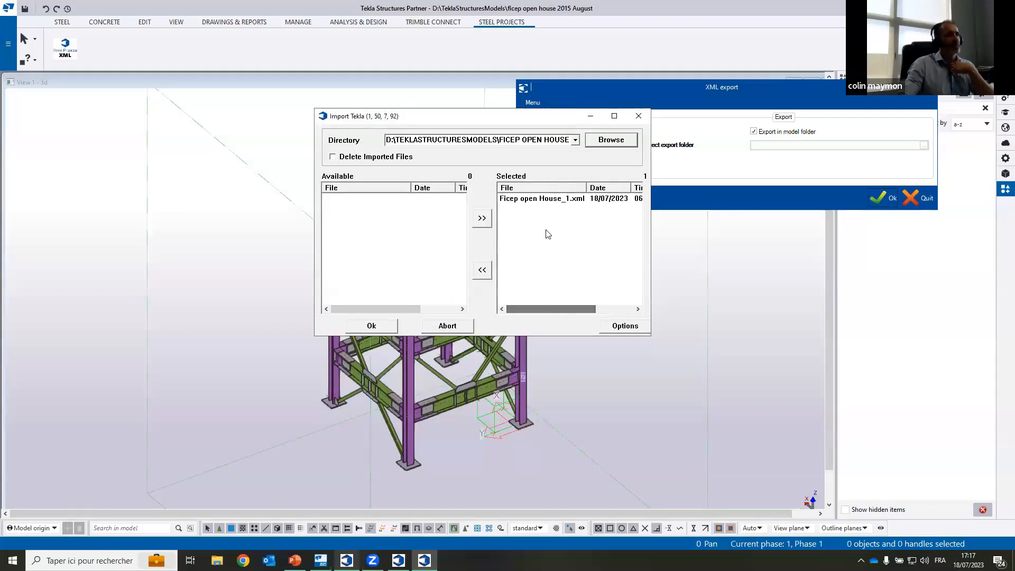
{"action": "left_click", "coordinate": [373, 326]}
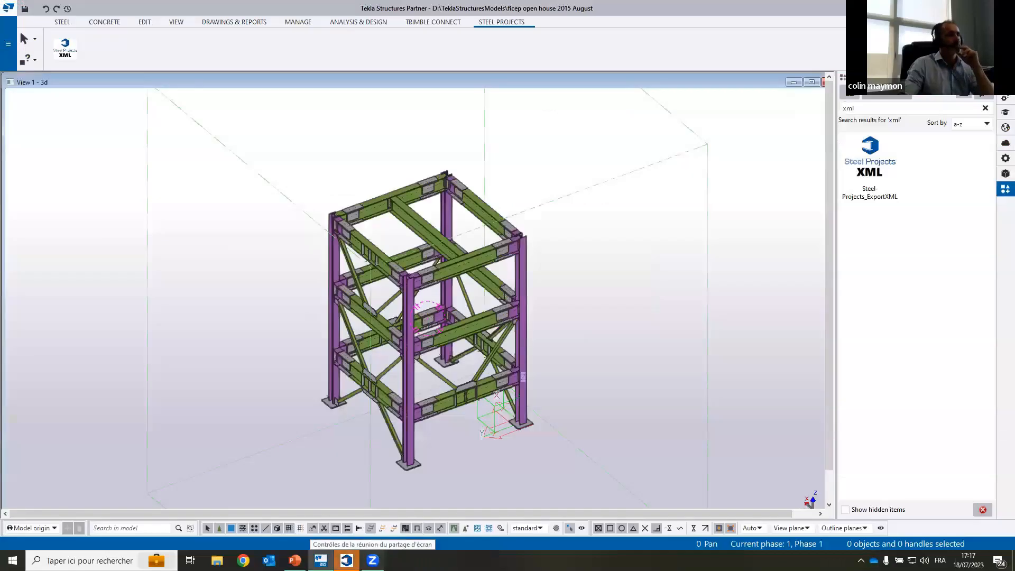
Step: Dispatch the imported drawing to project WEBINAR XML and drawing WEBINAR XML, and accept the dispatching
{"action": "mouse_move", "coordinate": [320, 560]}
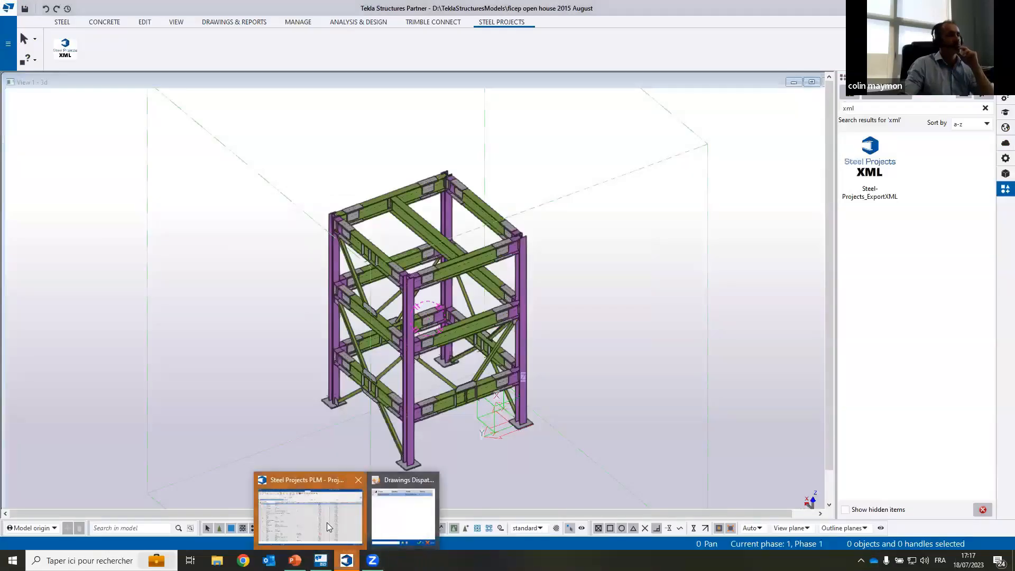
{"action": "left_click", "coordinate": [376, 531]}
{"action": "left_click", "coordinate": [457, 382]}
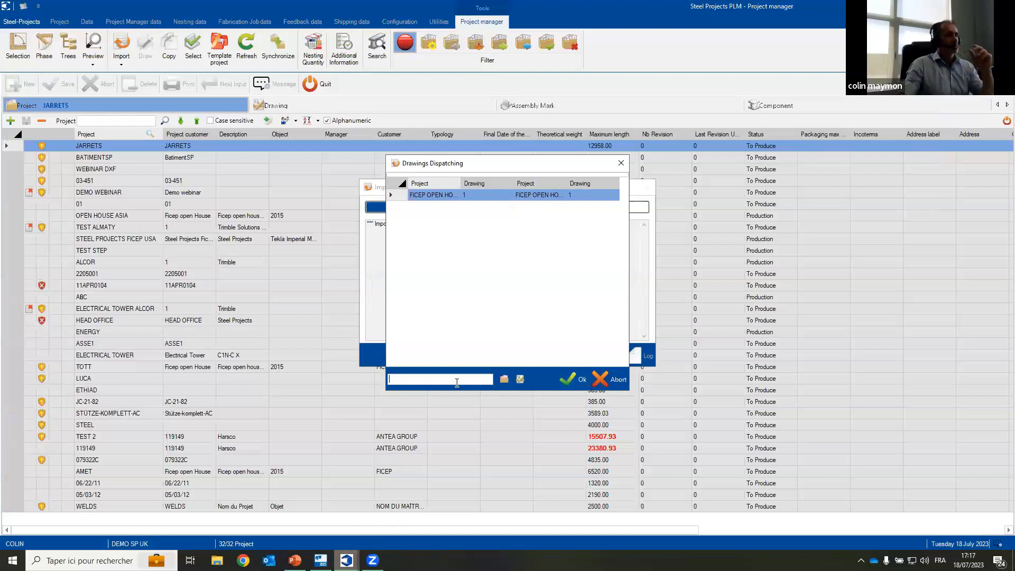
{"action": "type", "text": "WEBINAR XML"}
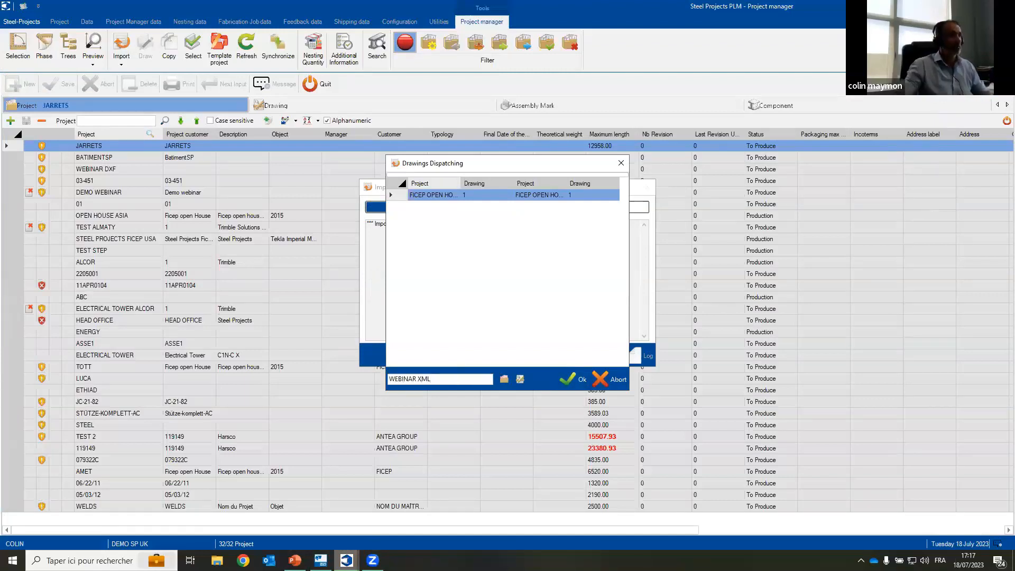
{"action": "left_click", "coordinate": [518, 379]}
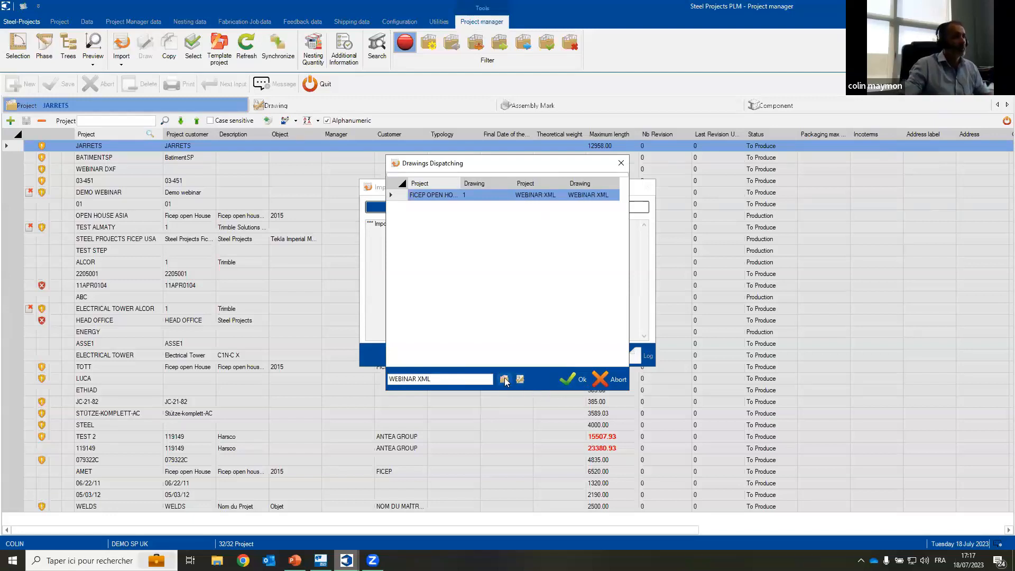
{"action": "left_click", "coordinate": [566, 379]}
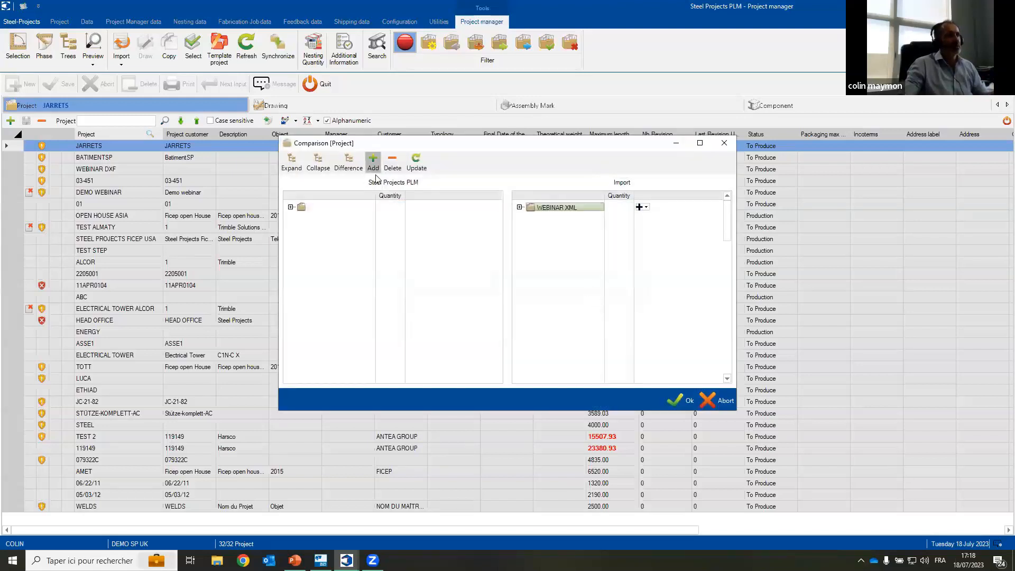
Step: Add the WEBINAR XML content in the project comparison and complete the import
{"action": "left_click", "coordinate": [373, 161]}
{"action": "left_click", "coordinate": [682, 403]}
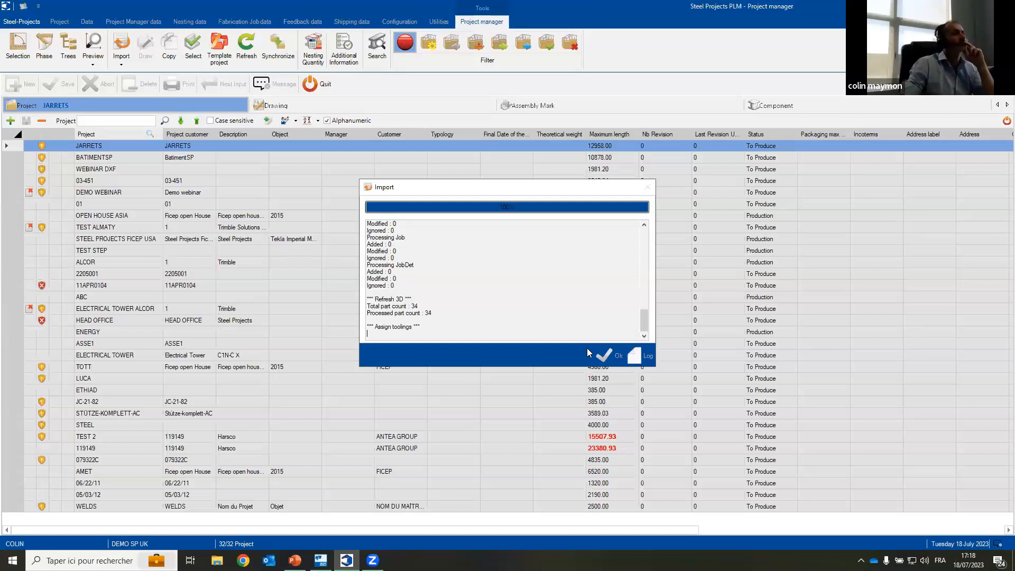
{"action": "left_click", "coordinate": [639, 355]}
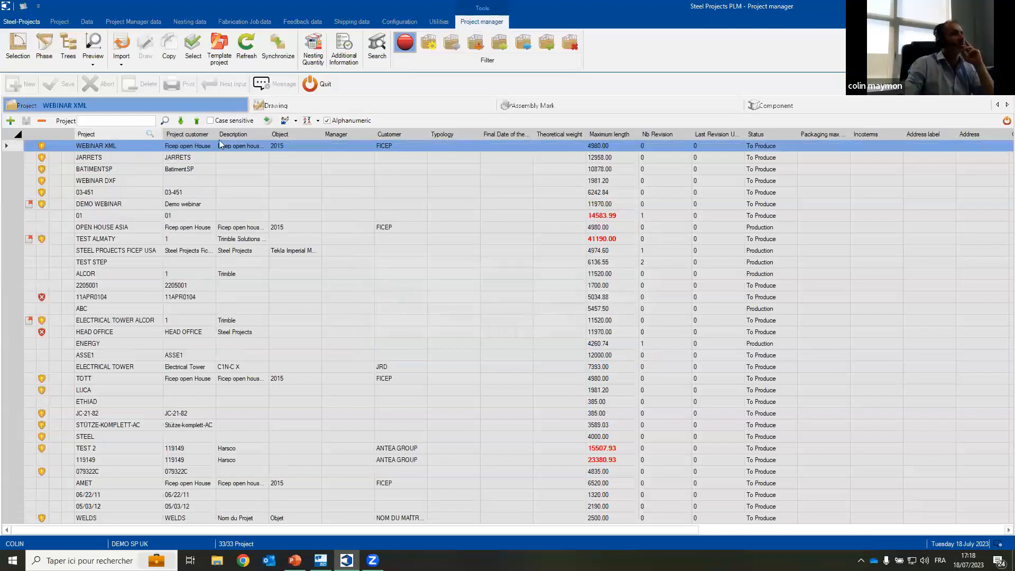
Step: Show the WEBINAR XML drawing and its assembly marks, and examine beam assembly B9 in the 3D preview, rotating it
{"action": "left_click", "coordinate": [276, 106]}
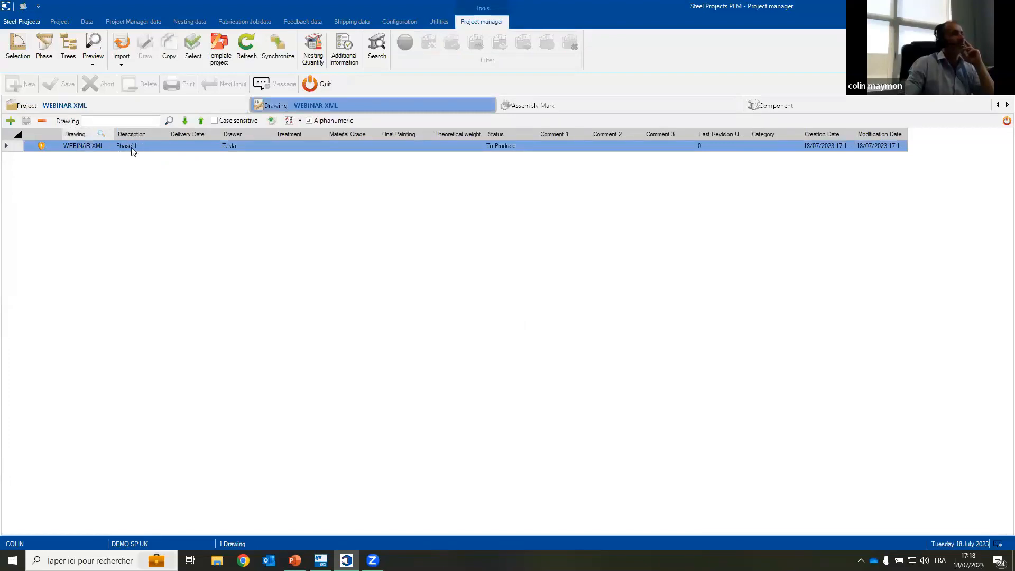
{"action": "left_click", "coordinate": [515, 104]}
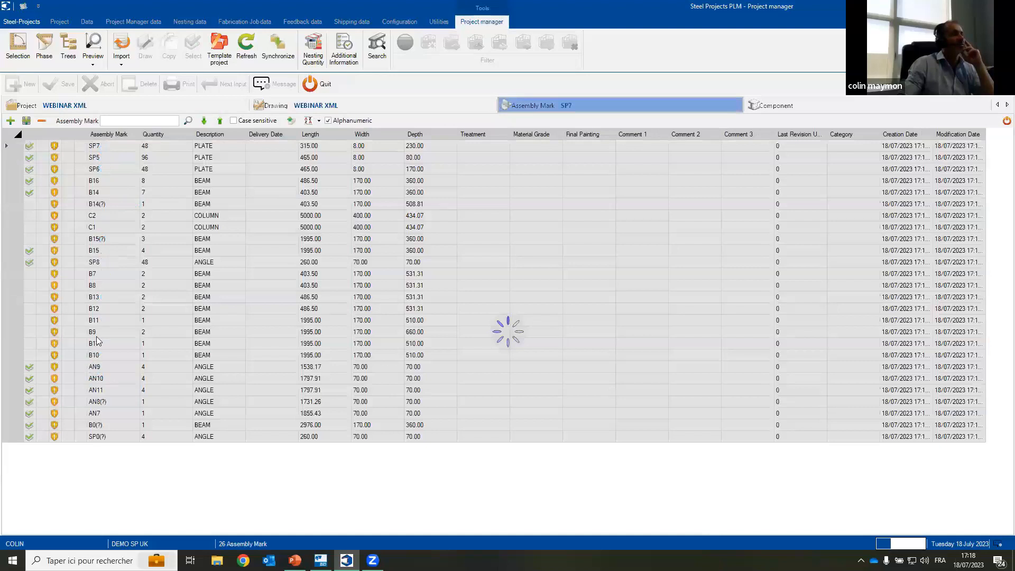
{"action": "left_click", "coordinate": [100, 331]}
{"action": "left_click", "coordinate": [93, 49]}
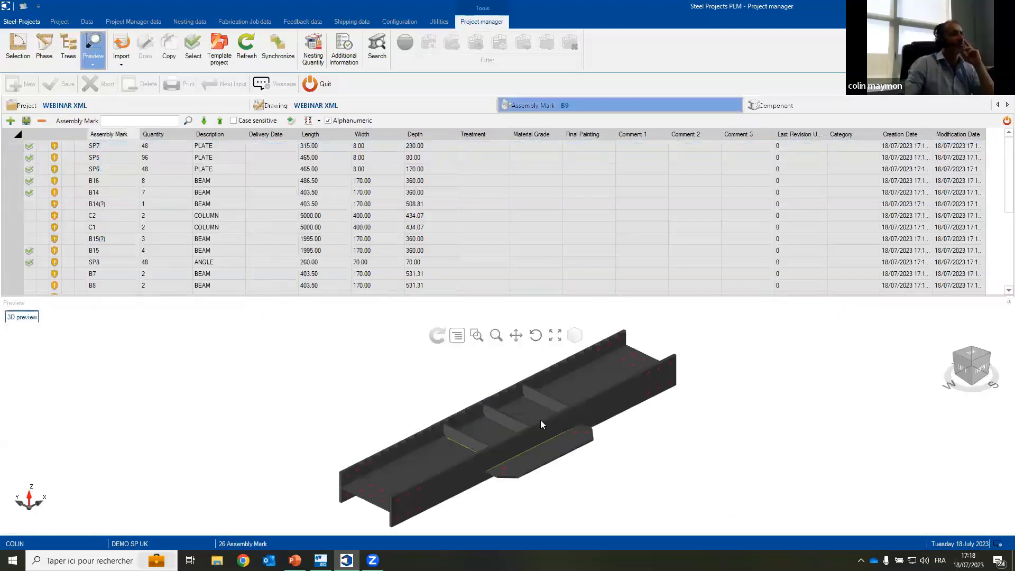
{"action": "left_click", "coordinate": [534, 335]}
{"action": "left_click_drag", "start_coordinate": [512, 437], "coordinate": [107, 351]}
Step: Examine column assemblies C1 and C2 and beam assemblies B14(?) and B9 in the 3D preview
{"action": "left_click", "coordinate": [106, 227]}
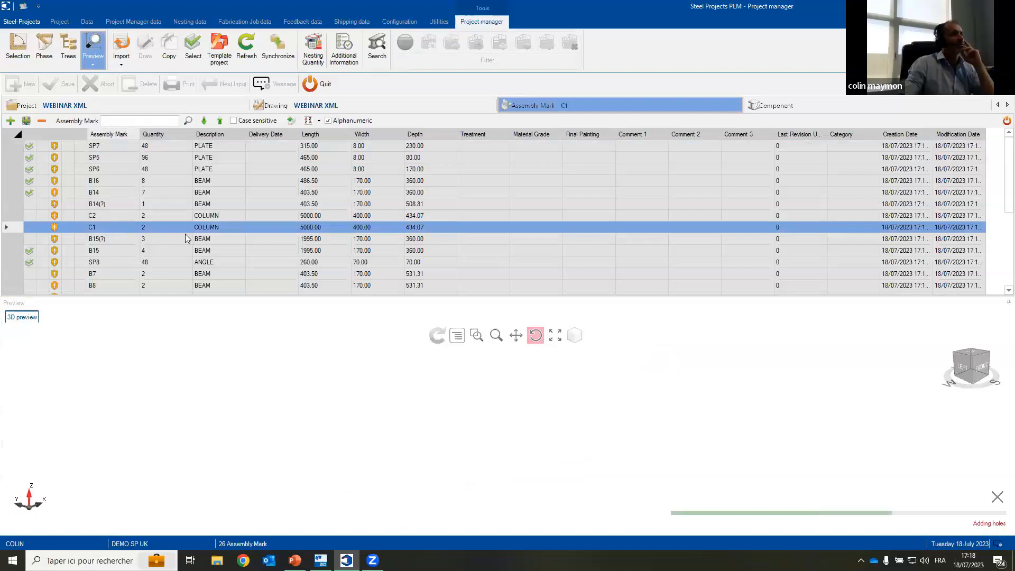
{"action": "left_click", "coordinate": [109, 214]}
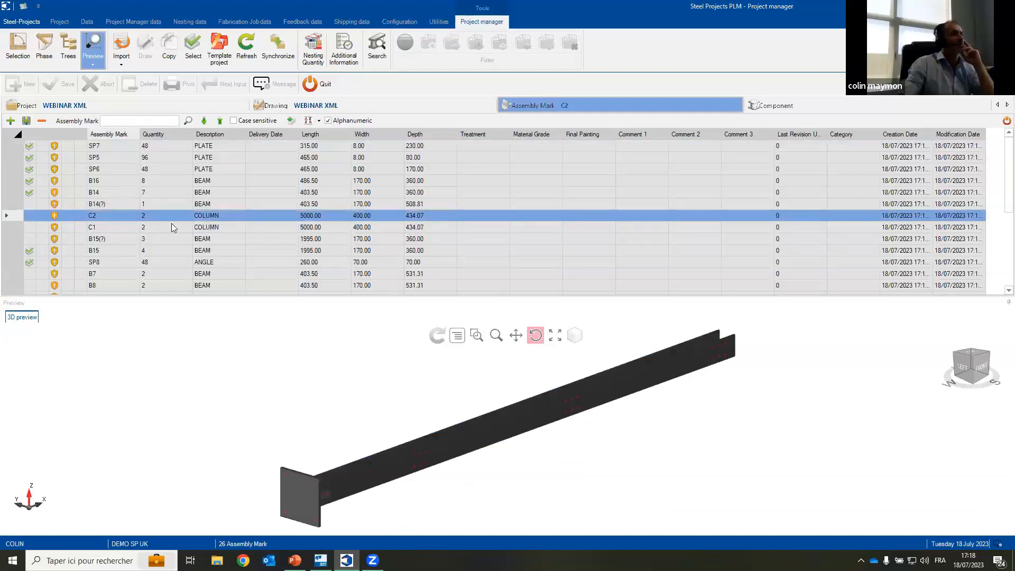
{"action": "left_click", "coordinate": [121, 204]}
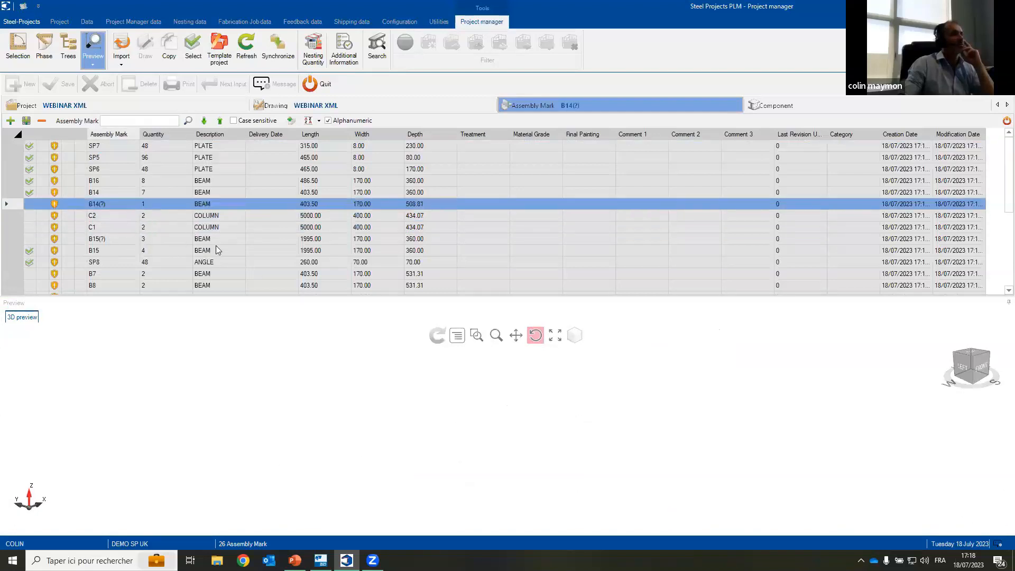
{"action": "scroll", "coordinate": [120, 251], "scroll_direction": "down", "scroll_amount": 3}
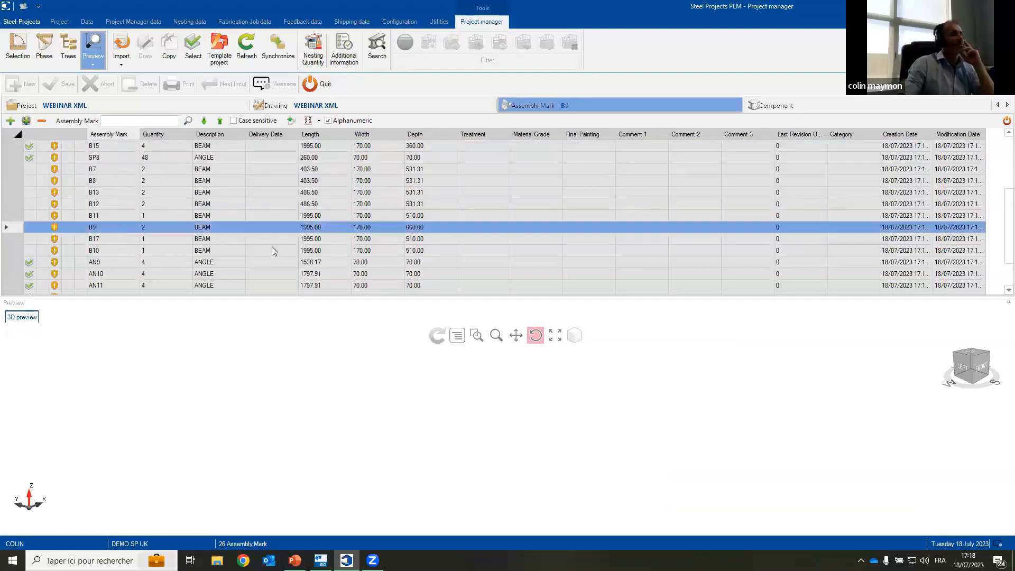
Step: Rotate assembly B9 in the 3D preview, then list its components and display beam component M19
{"action": "left_click_drag", "start_coordinate": [446, 461], "coordinate": [557, 389]}
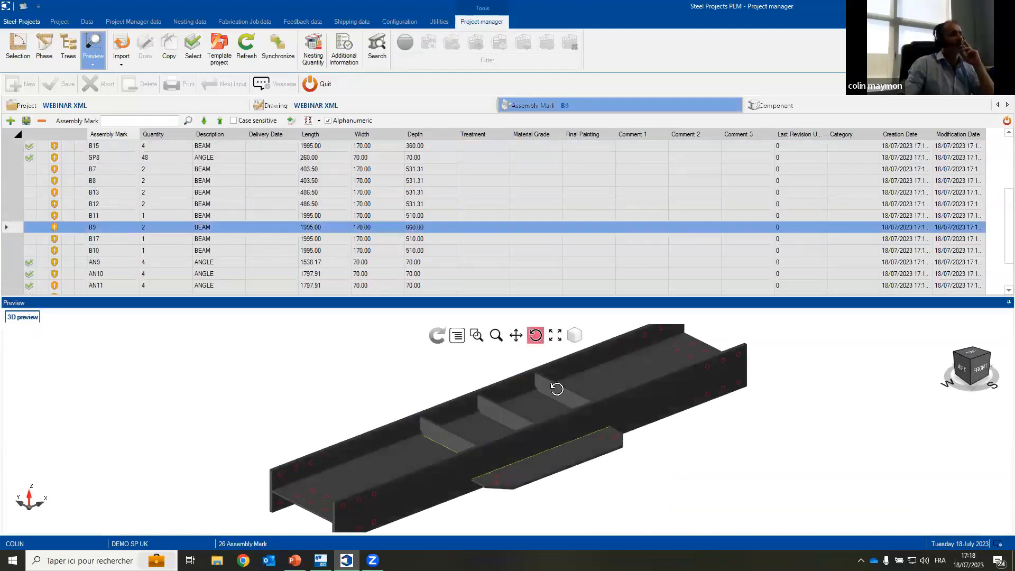
{"action": "left_click", "coordinate": [786, 105]}
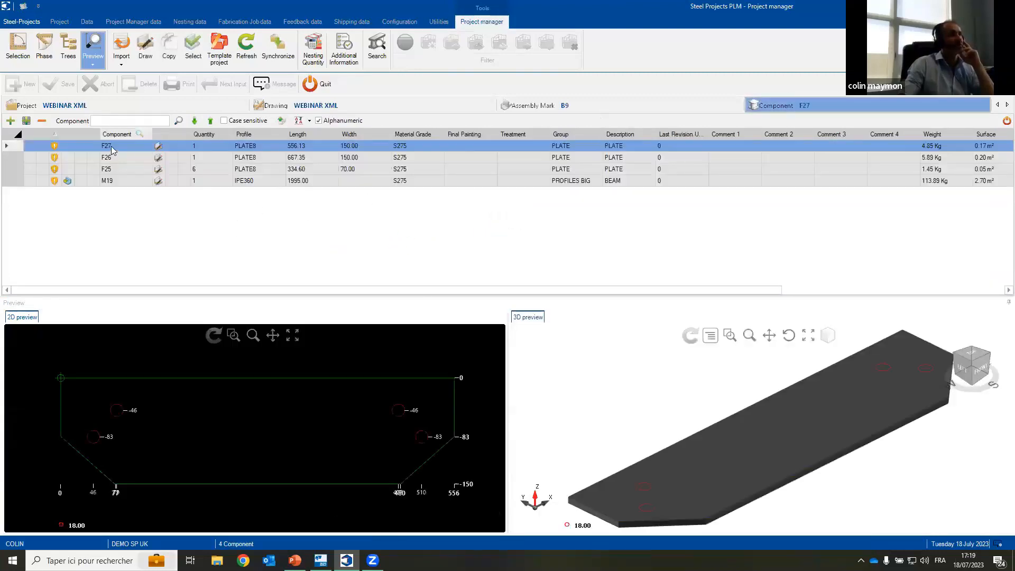
{"action": "left_click", "coordinate": [119, 181]}
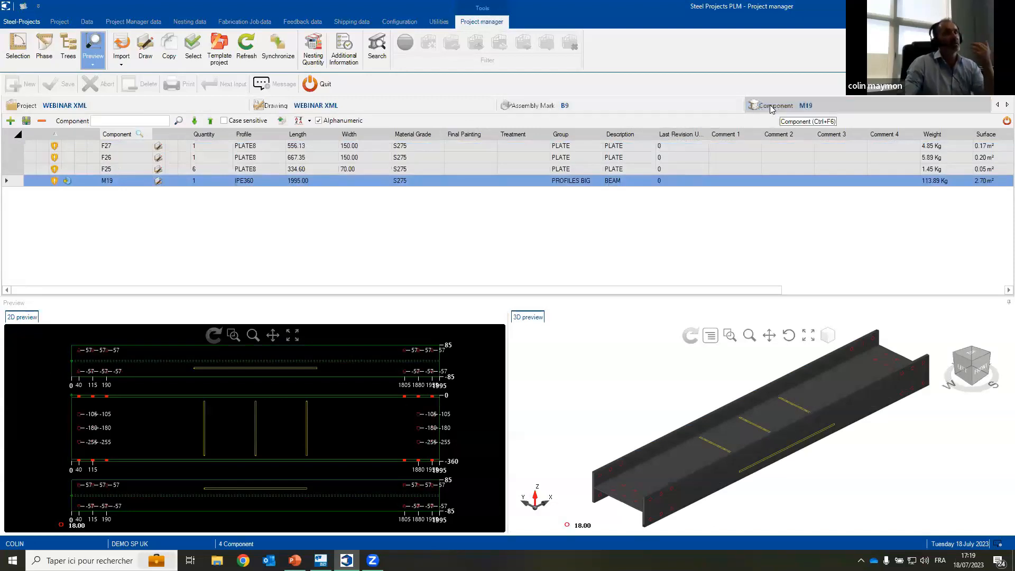
Step: List all components of project WEBINAR XML, follow the distribution of beam M20 to assembly B11, and preview that assembly
{"action": "left_click", "coordinate": [180, 110]}
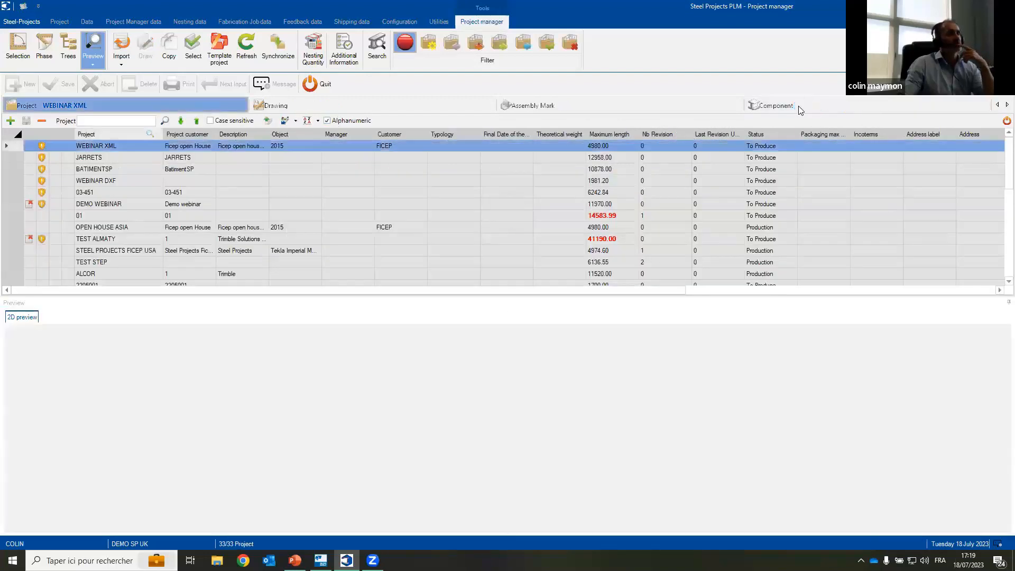
{"action": "left_click", "coordinate": [798, 105]}
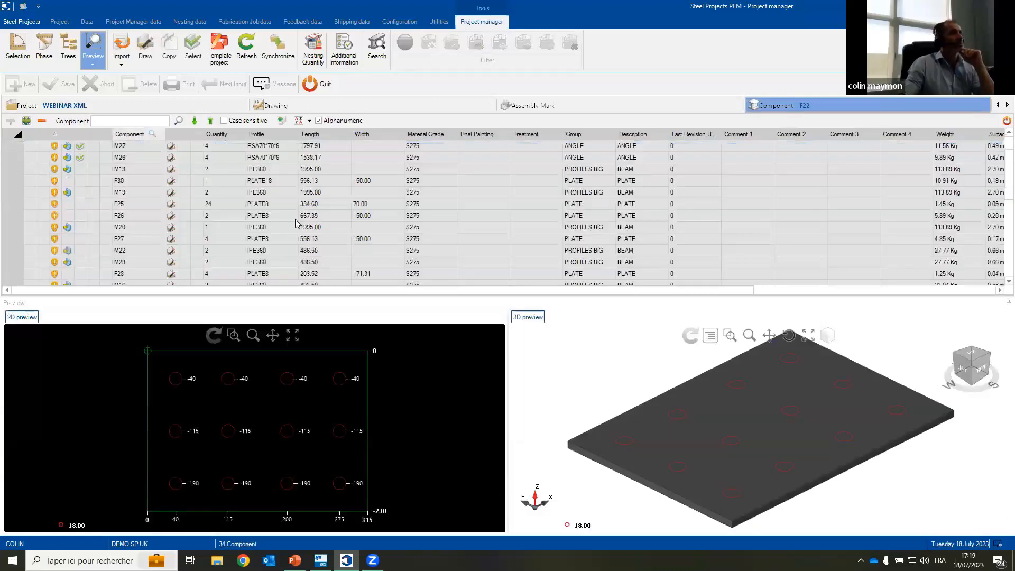
{"action": "left_click", "coordinate": [167, 228]}
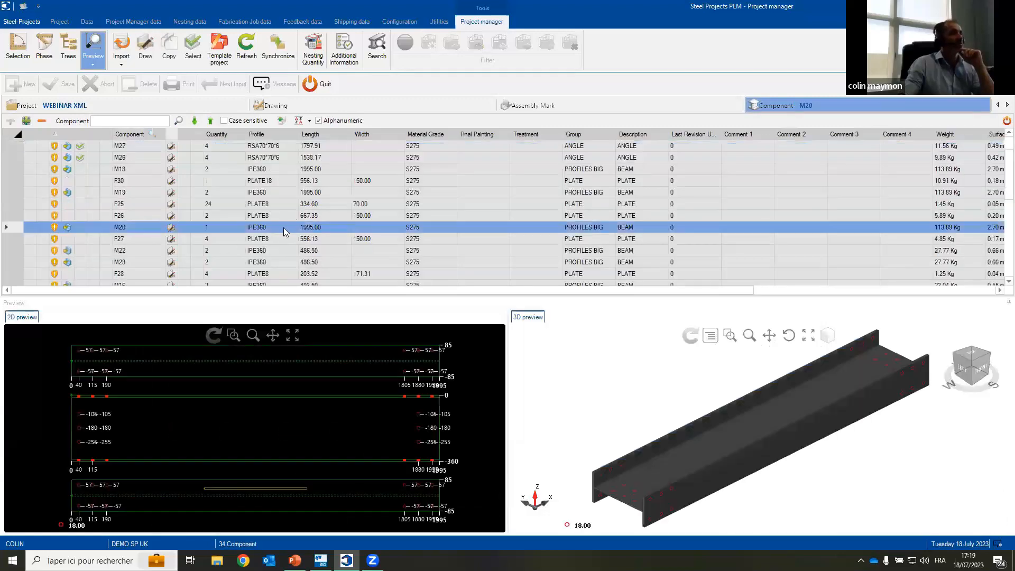
{"action": "right_click", "coordinate": [284, 231]}
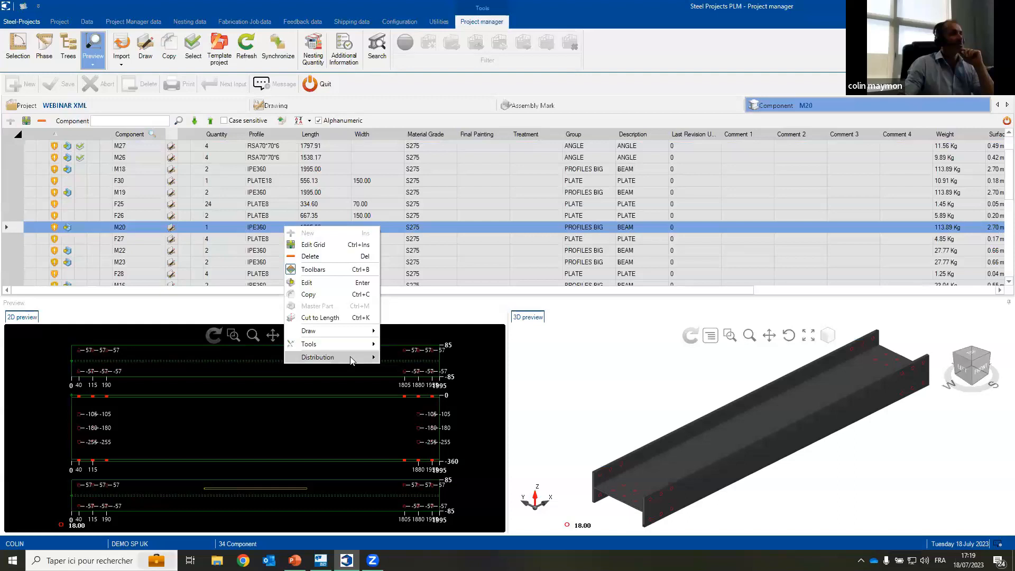
{"action": "mouse_move", "coordinate": [372, 359]}
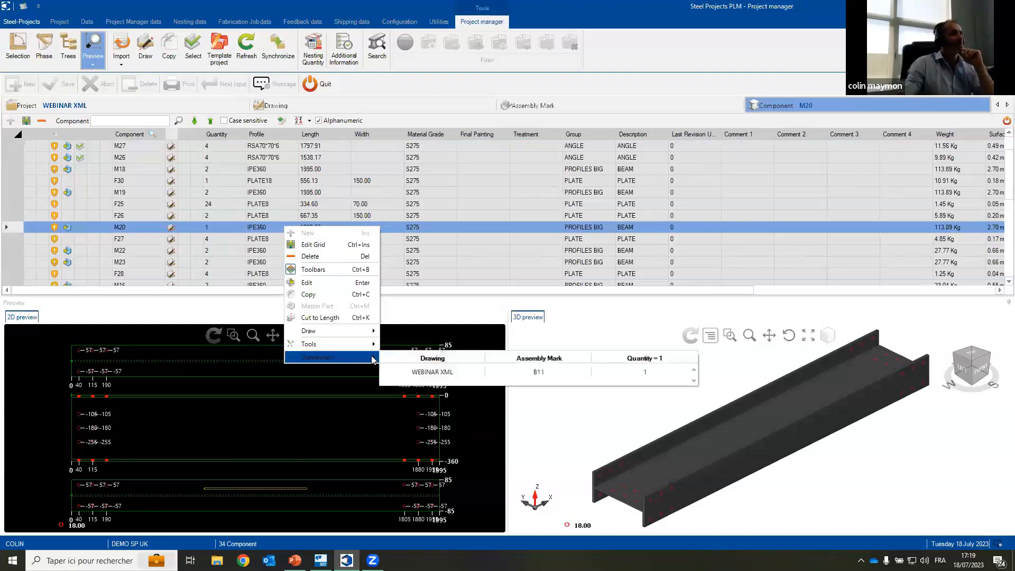
{"action": "left_click", "coordinate": [539, 372]}
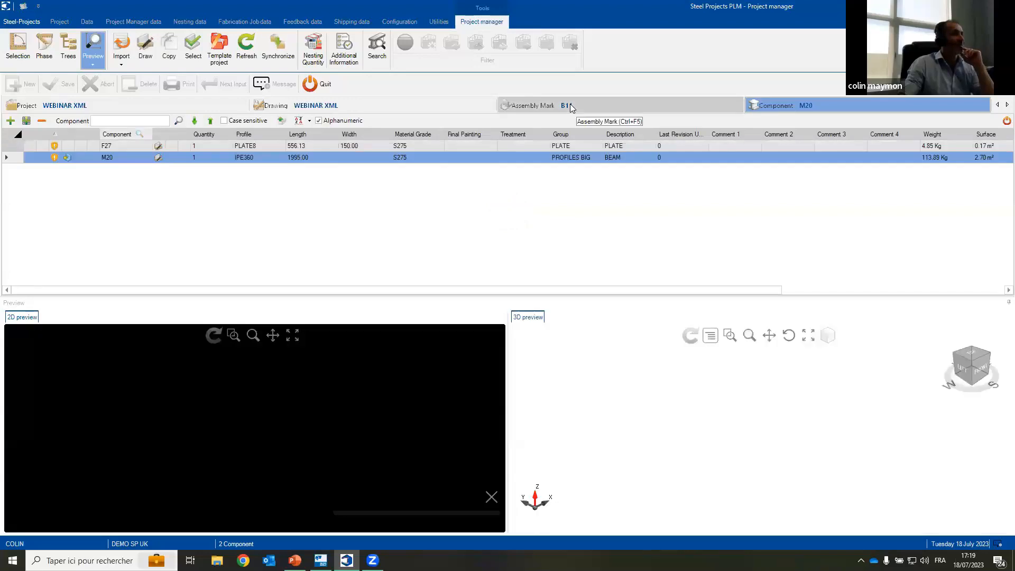
{"action": "left_click", "coordinate": [565, 106]}
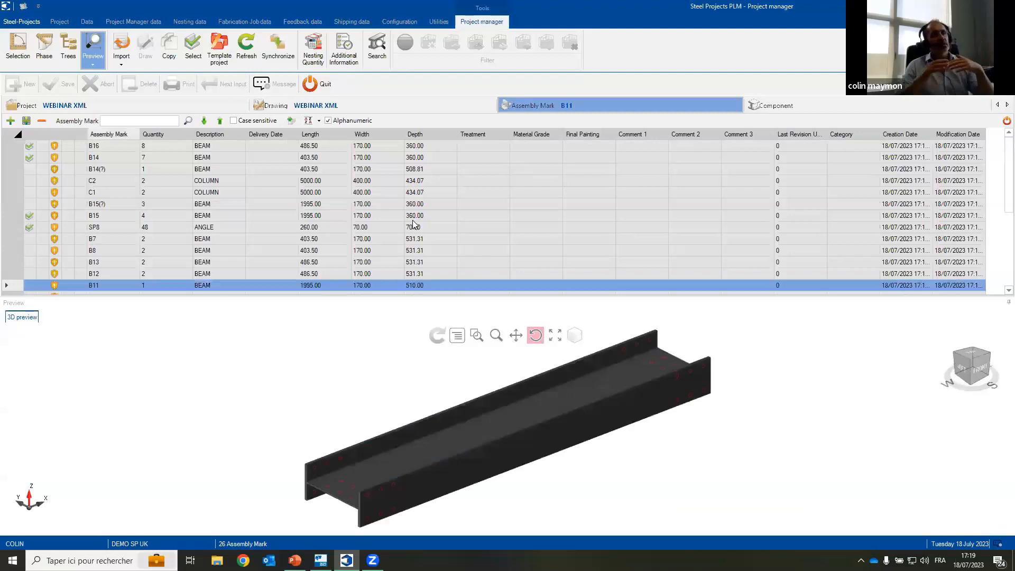
Step: Hide the preview and list all assembly marks of project WEBINAR XML, selecting beam assembly B9
{"action": "left_click", "coordinate": [136, 103]}
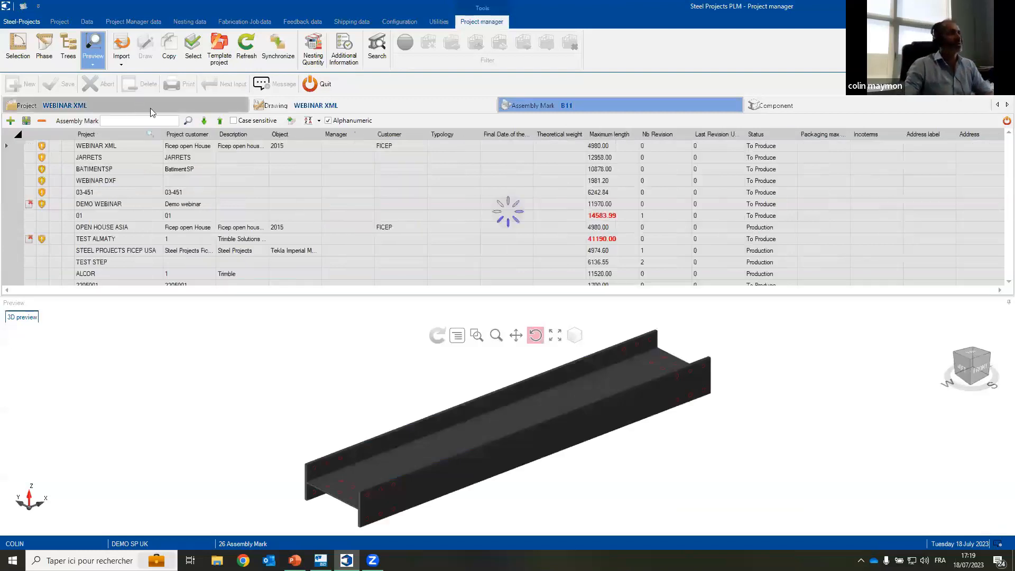
{"action": "left_click", "coordinate": [93, 52]}
{"action": "left_click", "coordinate": [557, 108]}
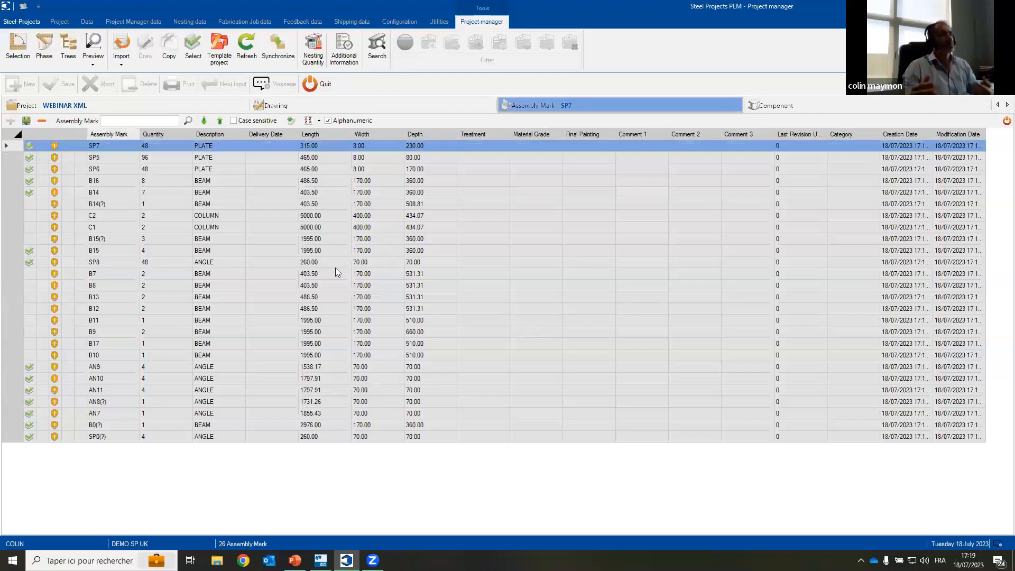
{"action": "left_click", "coordinate": [121, 332]}
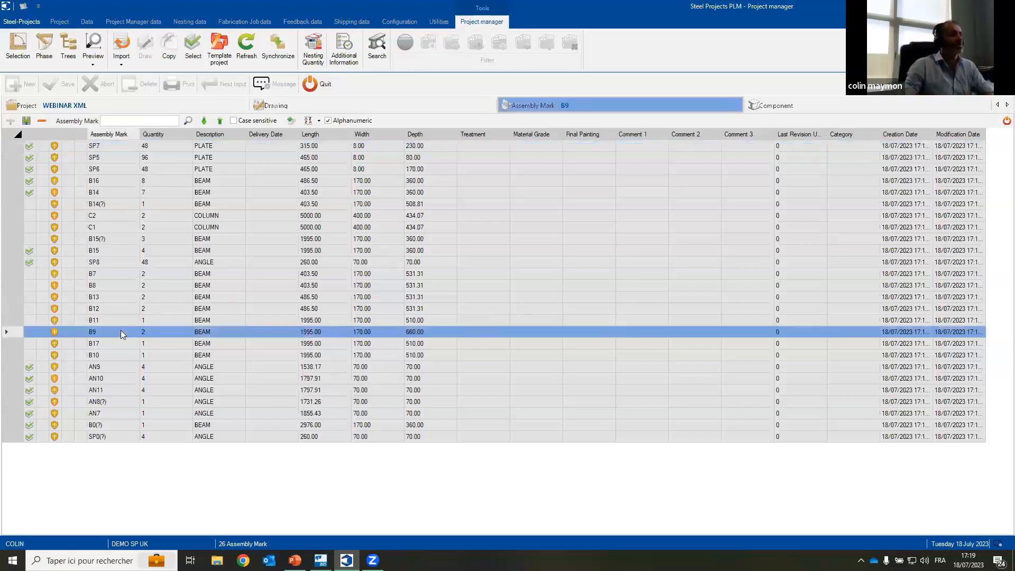
Step: List the components of B9, turn the preview back on, and inspect the scribing lines on beam M19 in 3D
{"action": "left_click", "coordinate": [799, 103]}
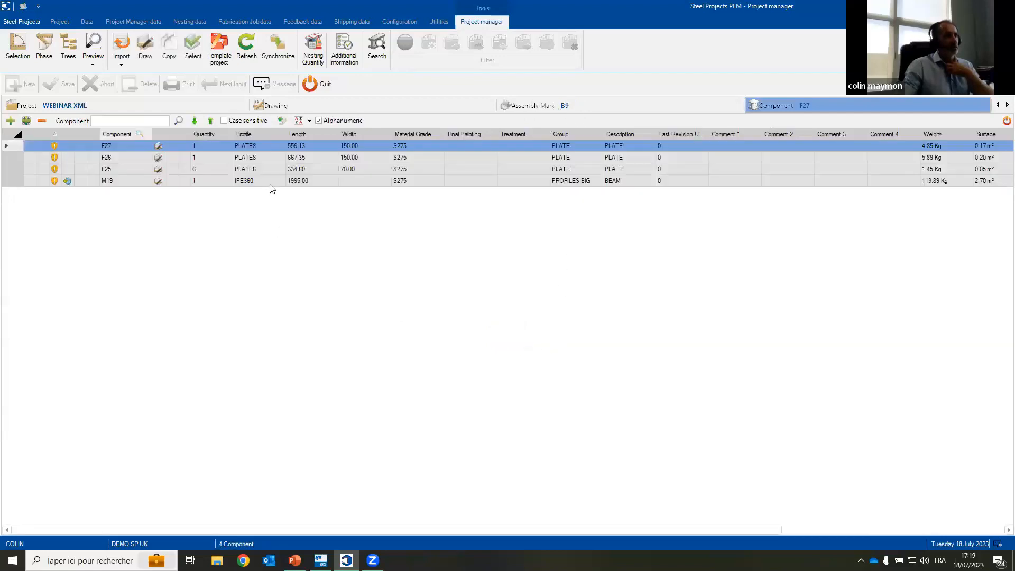
{"action": "left_click", "coordinate": [270, 183]}
{"action": "left_click", "coordinate": [90, 55]}
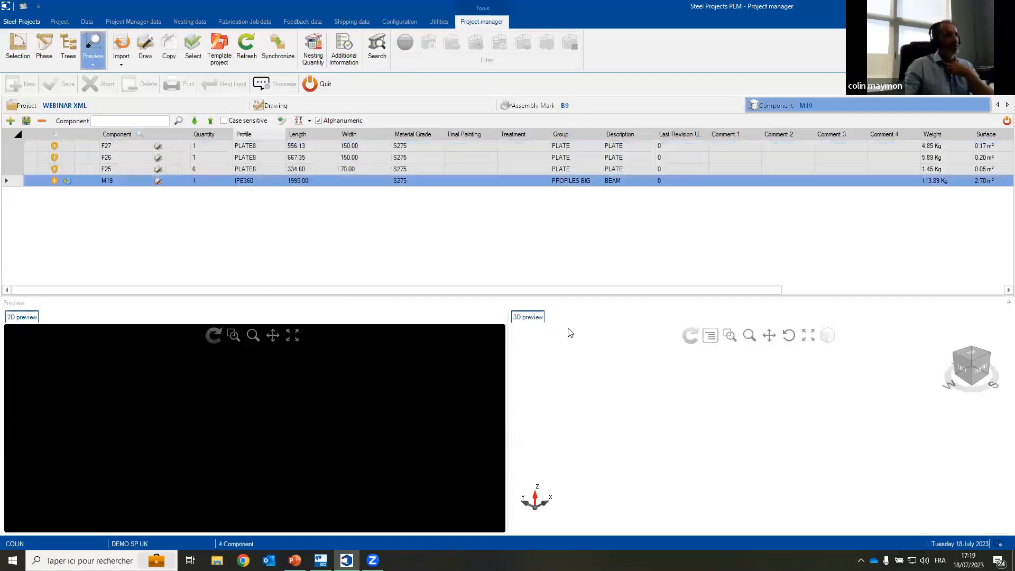
{"action": "scroll", "coordinate": [837, 441], "scroll_direction": "up", "scroll_amount": 5}
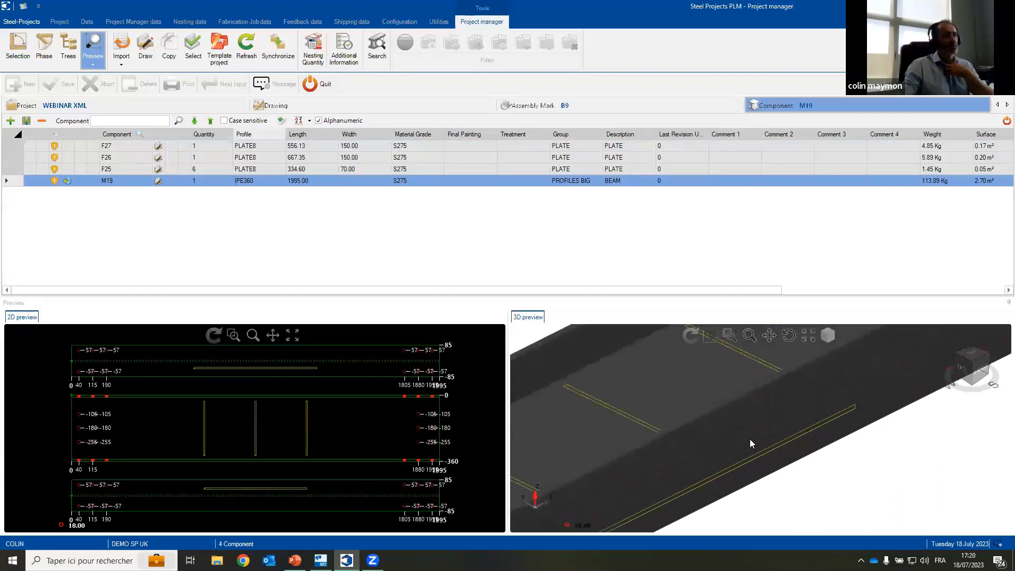
{"action": "left_click_drag", "start_coordinate": [751, 412], "coordinate": [780, 367]}
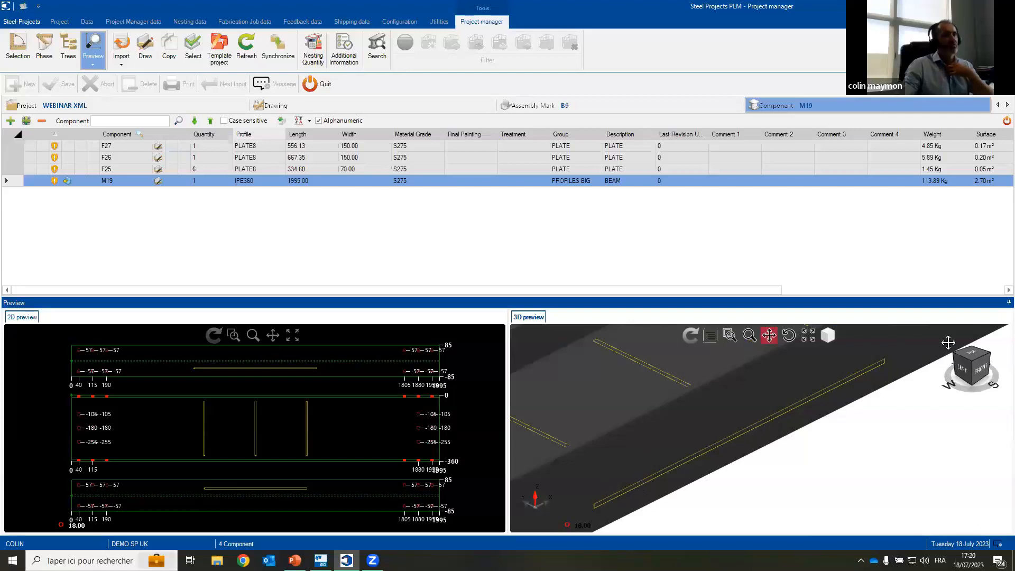
Step: Open the scribing computation for assembly B9 and apply partial scribing with beginning and end but no centre line to all profiles
{"action": "left_click", "coordinate": [560, 105]}
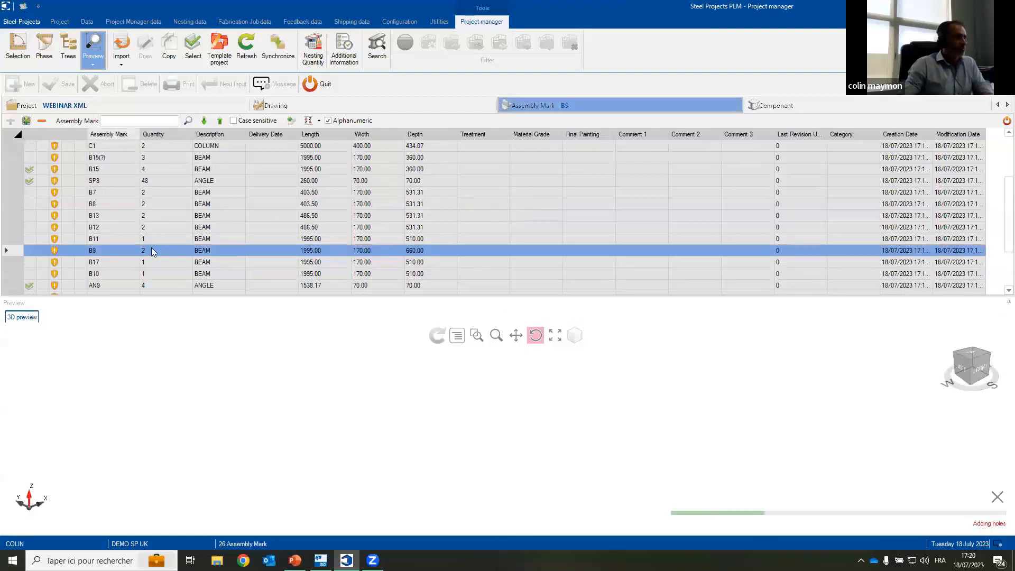
{"action": "right_click", "coordinate": [151, 248]}
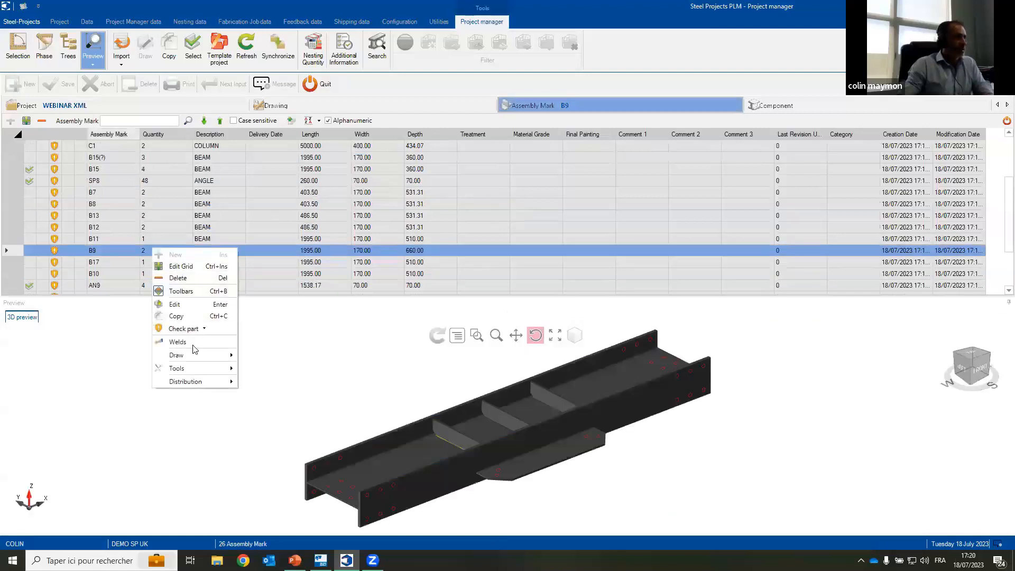
{"action": "mouse_move", "coordinate": [193, 366]}
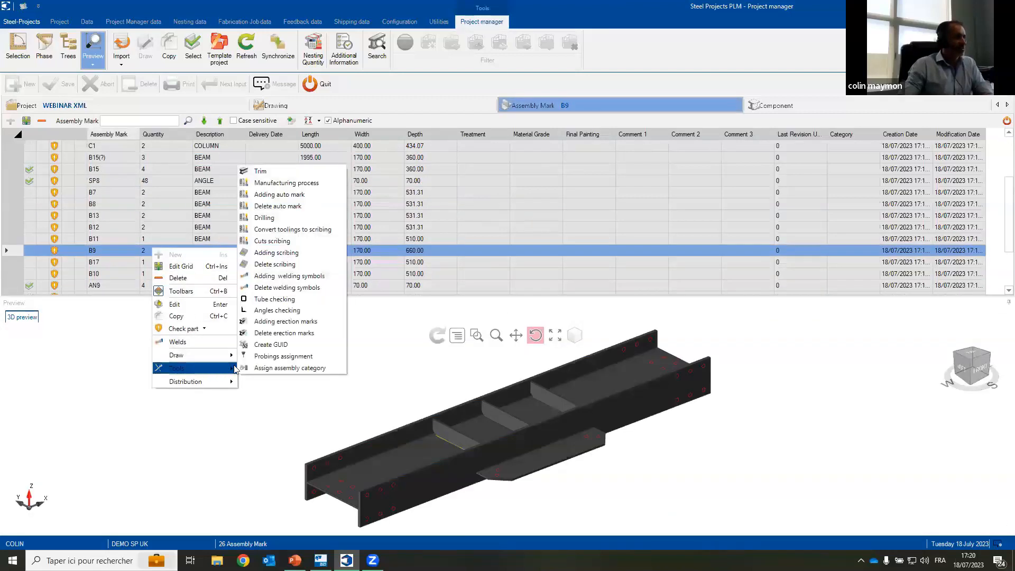
{"action": "left_click", "coordinate": [280, 253]}
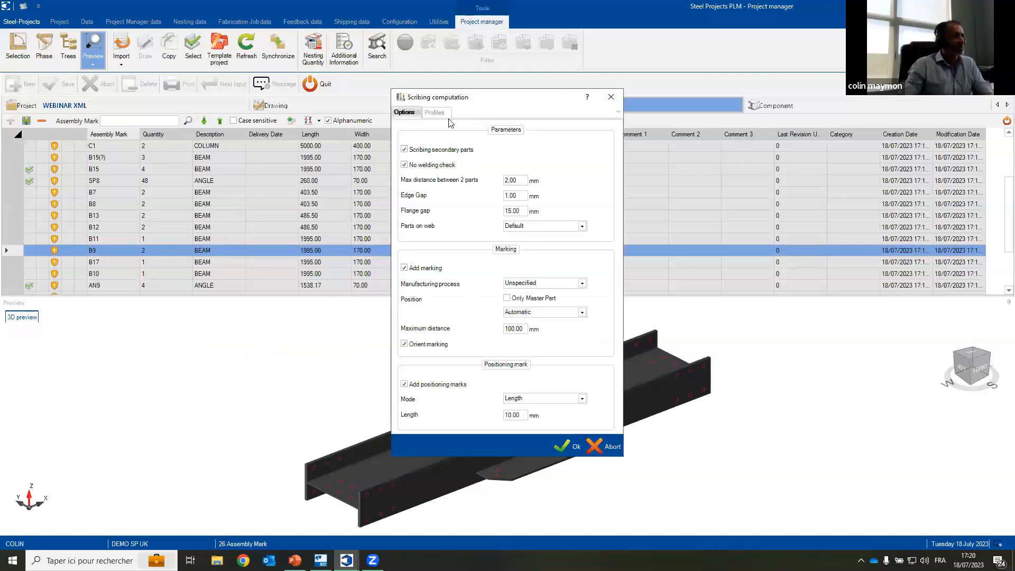
{"action": "left_click", "coordinate": [441, 113]}
{"action": "left_click", "coordinate": [423, 361]}
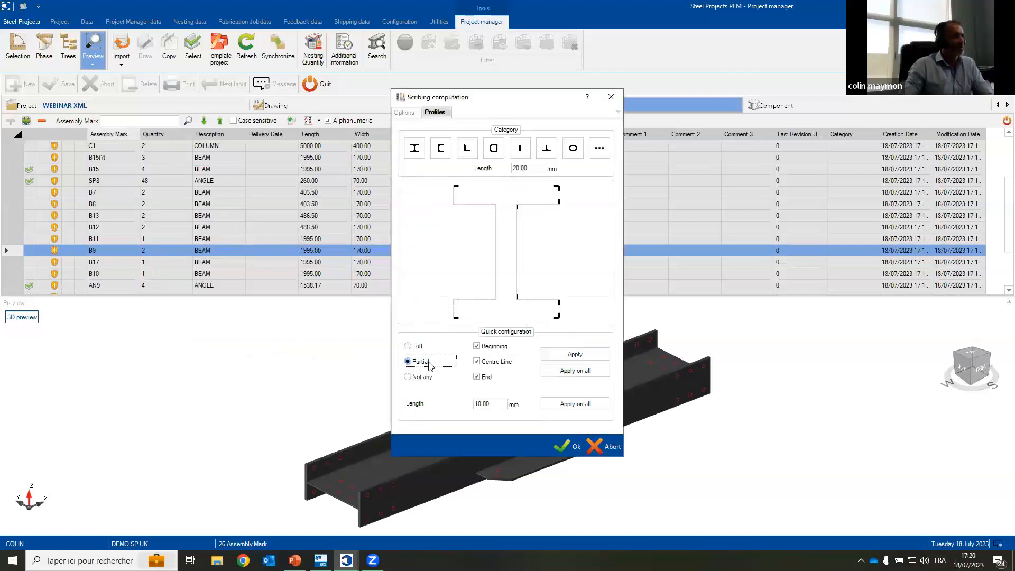
{"action": "left_click", "coordinate": [477, 361]}
{"action": "left_click", "coordinate": [575, 370]}
Step: Review the profile categories, apply a 10 mm scribing length to all of them, and run the scribing computation
{"action": "left_click", "coordinate": [467, 148]}
{"action": "left_click", "coordinate": [519, 148]}
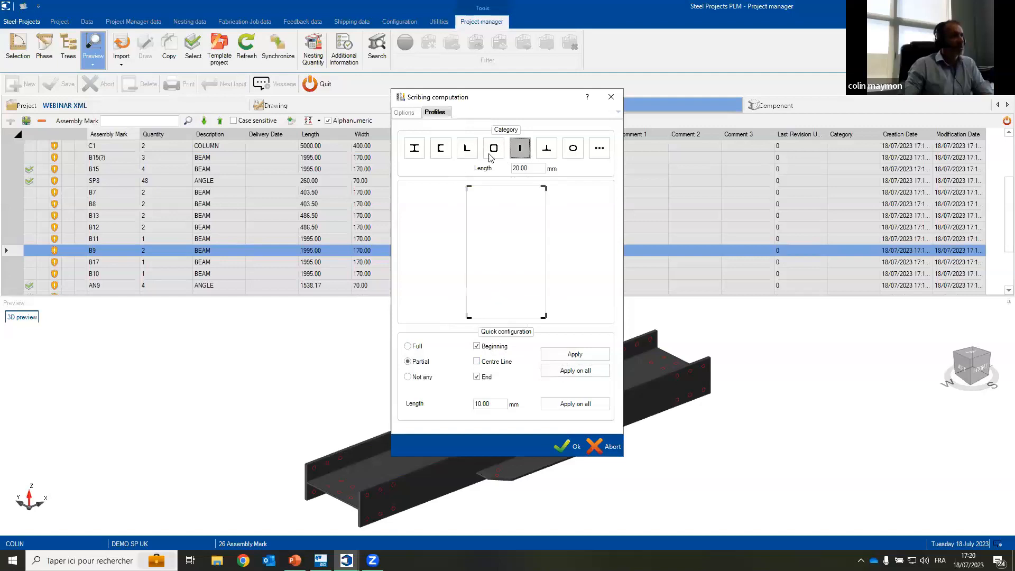
{"action": "left_click", "coordinate": [440, 148]}
{"action": "left_click", "coordinate": [565, 407]}
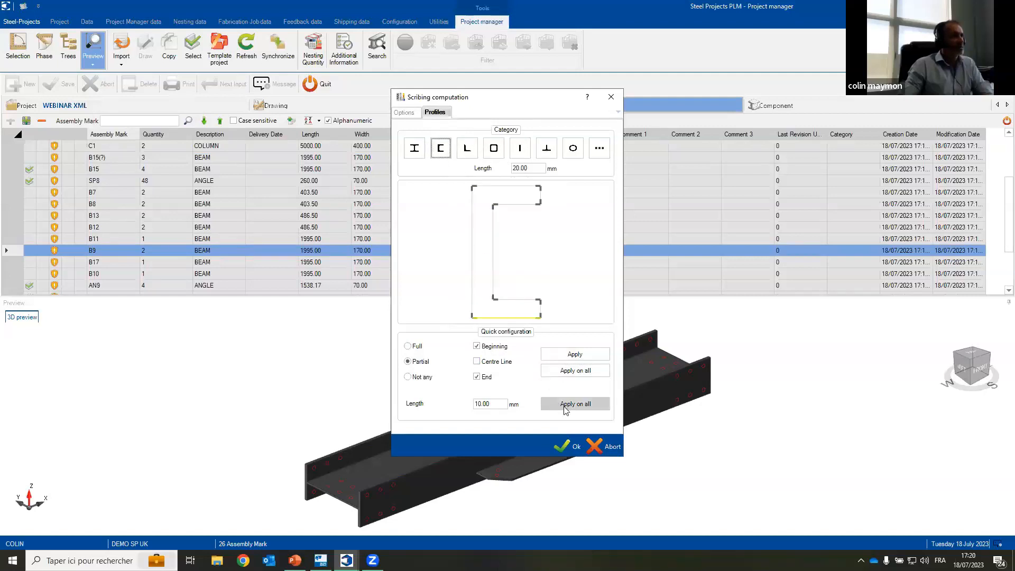
{"action": "left_click", "coordinate": [573, 407]}
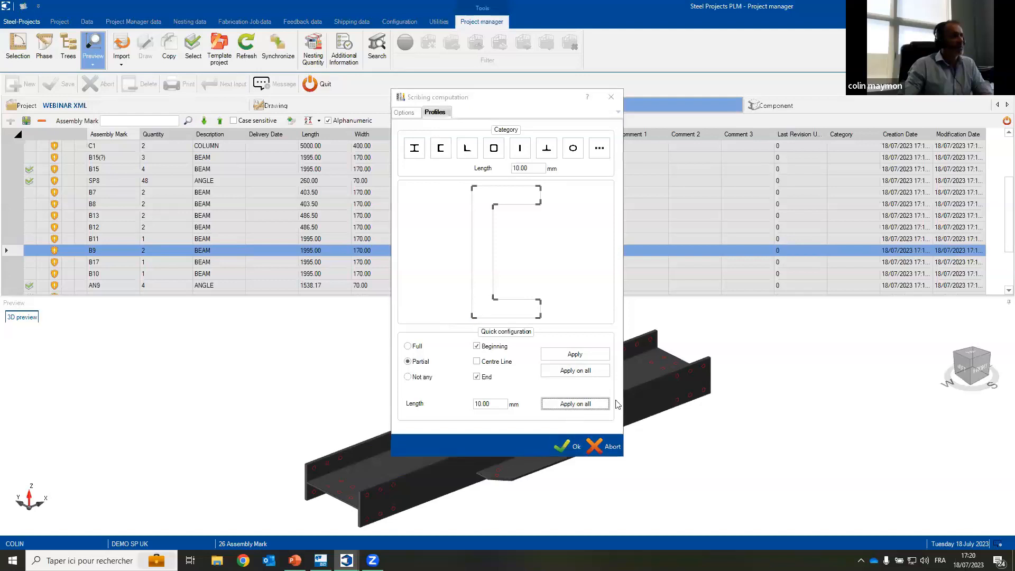
{"action": "left_click", "coordinate": [568, 446]}
{"action": "left_click", "coordinate": [490, 310]}
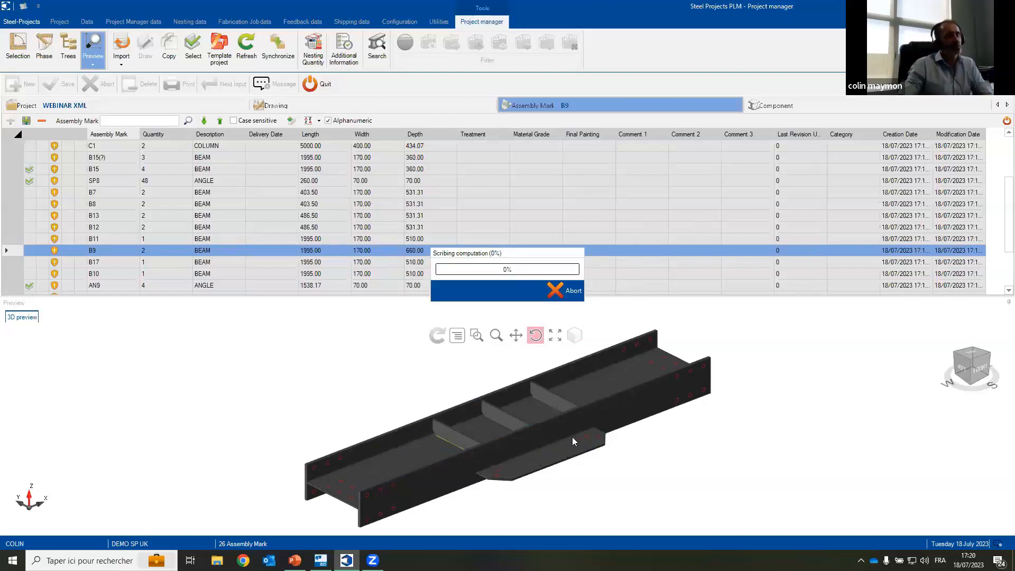
Step: Inspect the new scribing and part marks on beam component M19 of assembly B9, closely examining the F26 mark in 3D
{"action": "left_click", "coordinate": [795, 104]}
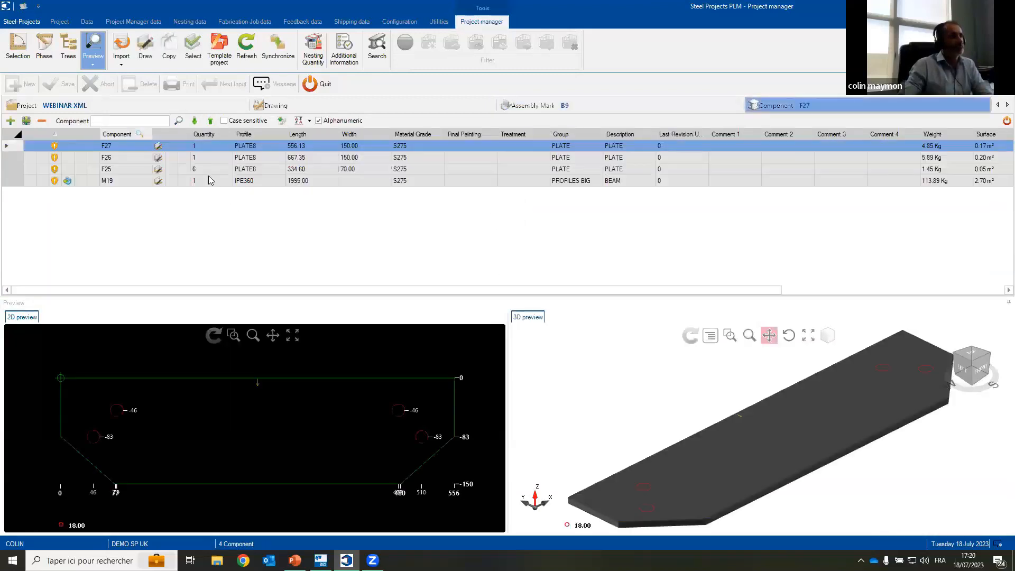
{"action": "left_click", "coordinate": [217, 183]}
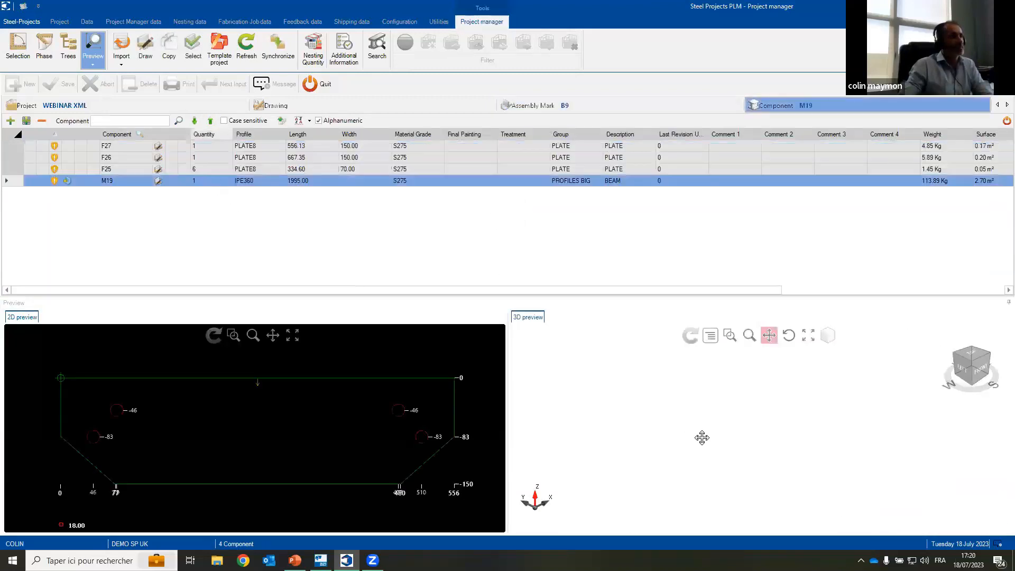
{"action": "scroll", "coordinate": [793, 442], "scroll_direction": "up", "scroll_amount": 6}
{"action": "left_click_drag", "start_coordinate": [793, 440], "coordinate": [796, 416]}
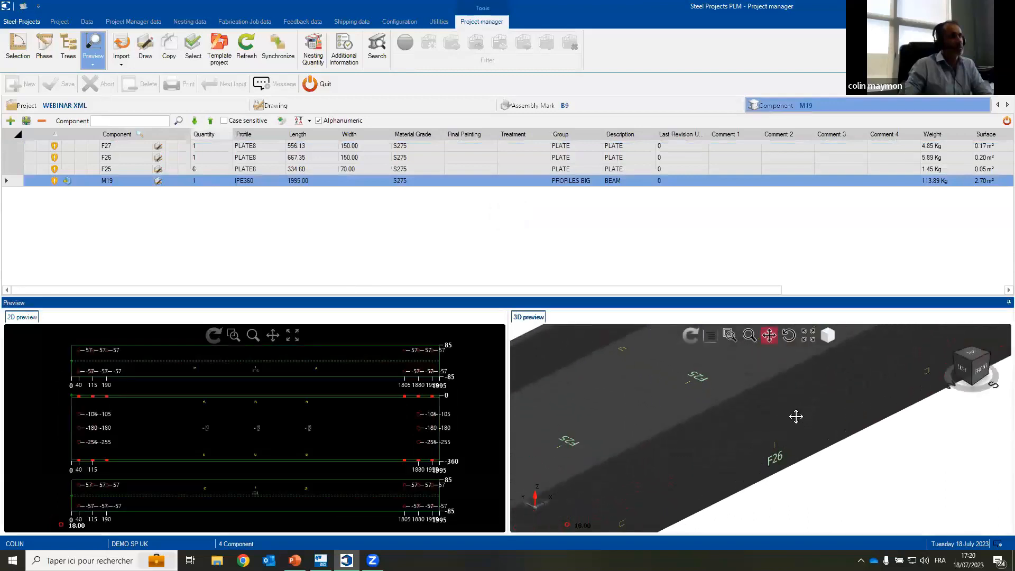
{"action": "scroll", "coordinate": [775, 444], "scroll_direction": "up", "scroll_amount": 2}
{"action": "scroll", "coordinate": [755, 404], "scroll_direction": "down", "scroll_amount": 3}
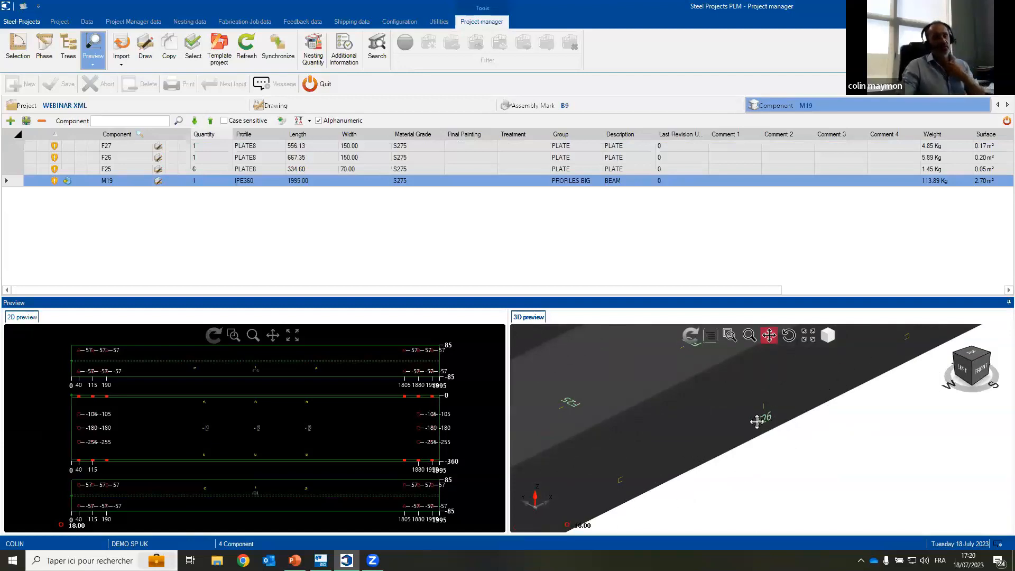
{"action": "scroll", "coordinate": [769, 409], "scroll_direction": "up", "scroll_amount": 2}
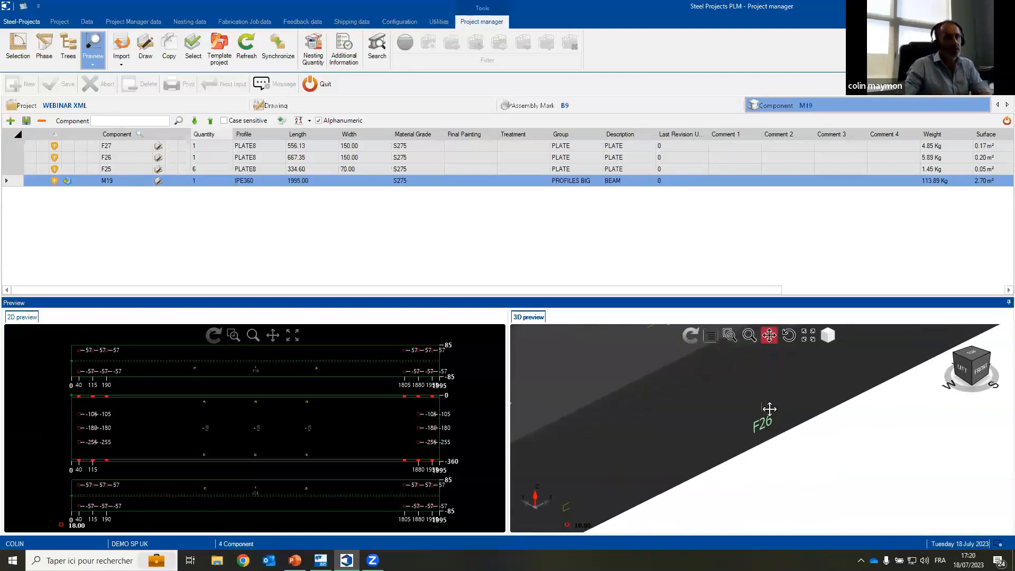
{"action": "scroll", "coordinate": [769, 409], "scroll_direction": "up", "scroll_amount": 3}
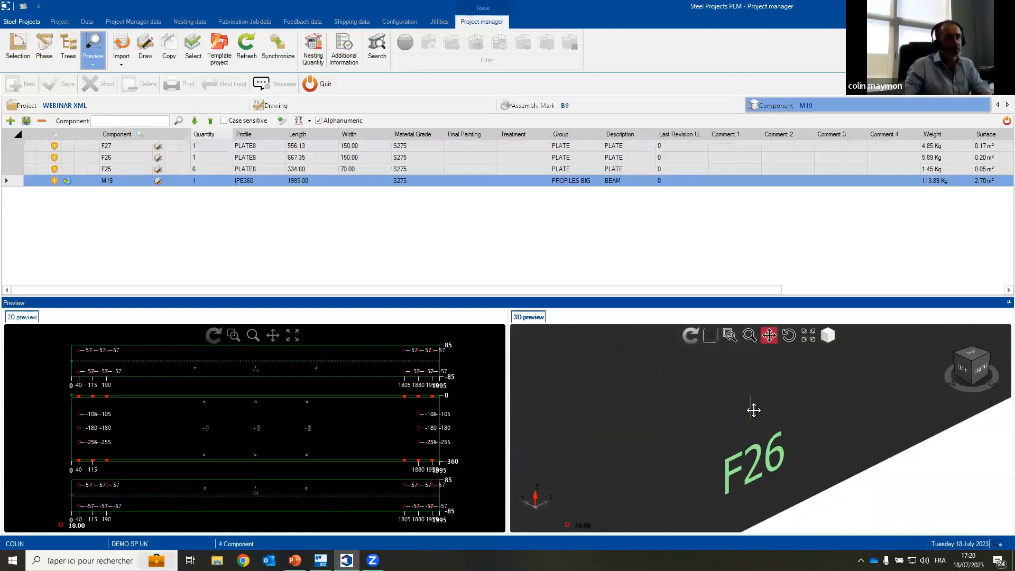
{"action": "scroll", "coordinate": [753, 410], "scroll_direction": "down", "scroll_amount": 5}
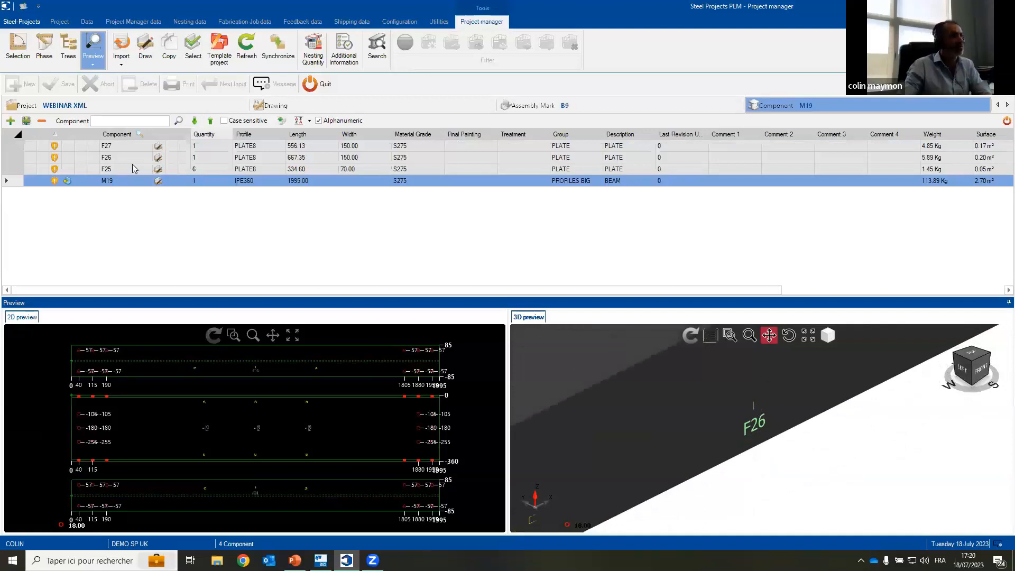
Step: Inspect plate component F26 of assembly B9 in the 3D preview, and return to the B9 assembly preview
{"action": "left_click", "coordinate": [117, 160]}
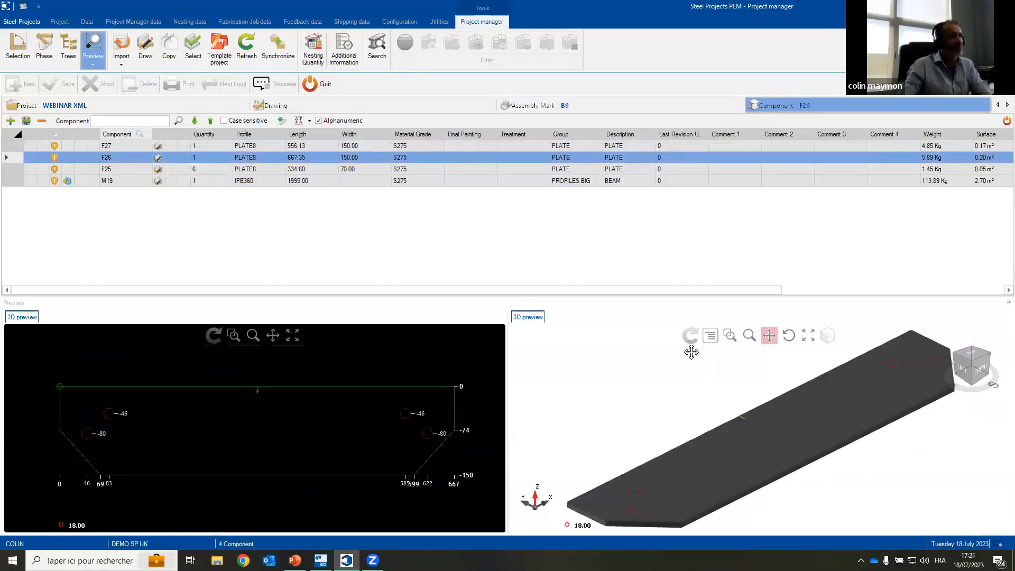
{"action": "scroll", "coordinate": [742, 420], "scroll_direction": "up", "scroll_amount": 5}
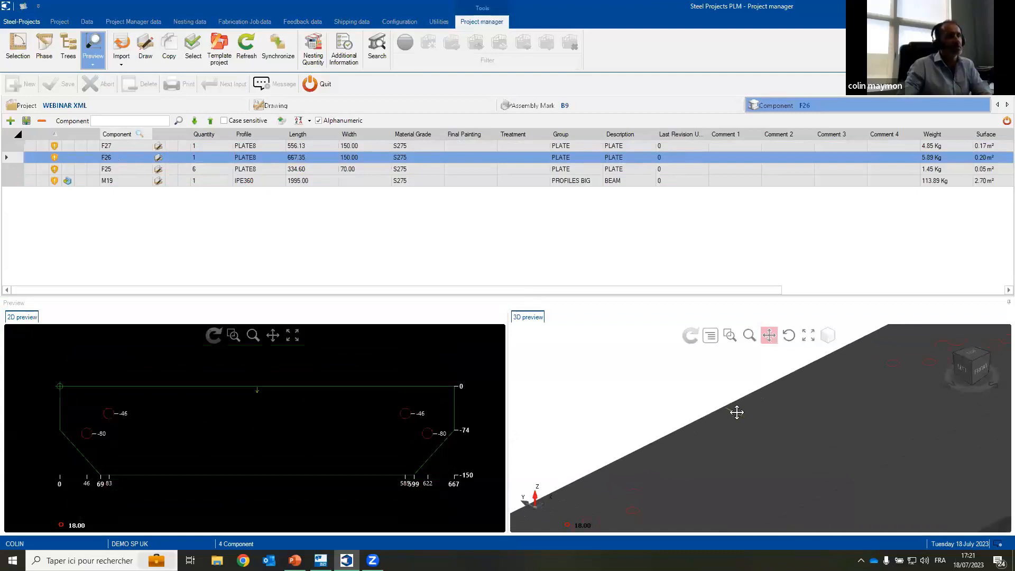
{"action": "scroll", "coordinate": [737, 413], "scroll_direction": "down", "scroll_amount": 5}
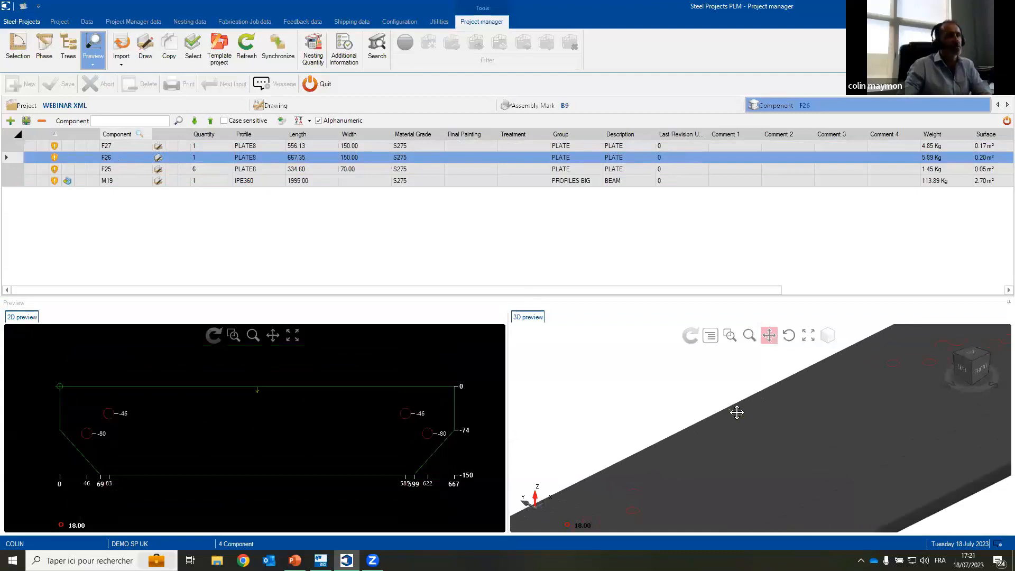
{"action": "left_click", "coordinate": [505, 105]}
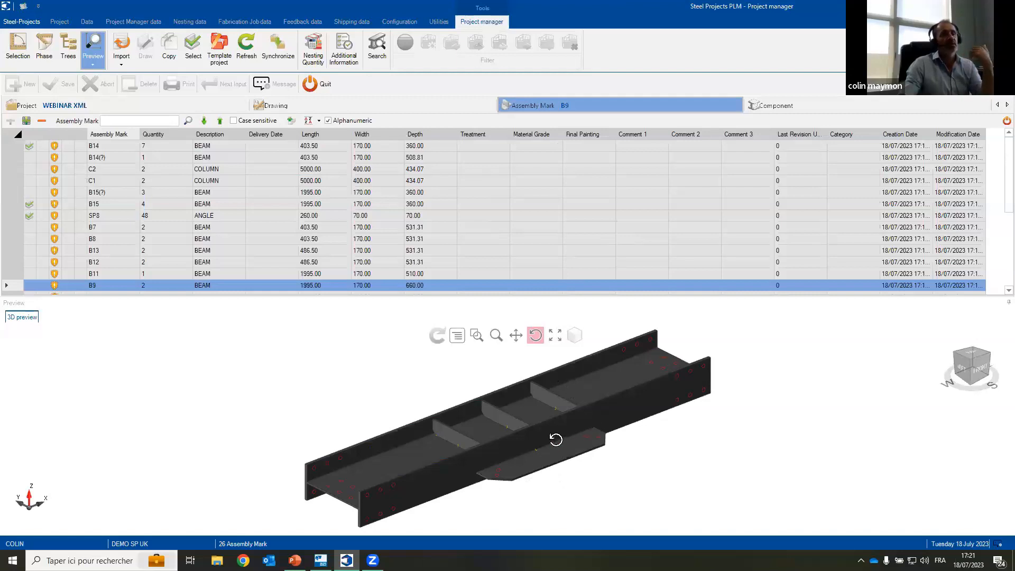
Step: Open the complete 3D model of the WEBINAR XML project in the Project Viewer
{"action": "left_click", "coordinate": [121, 102]}
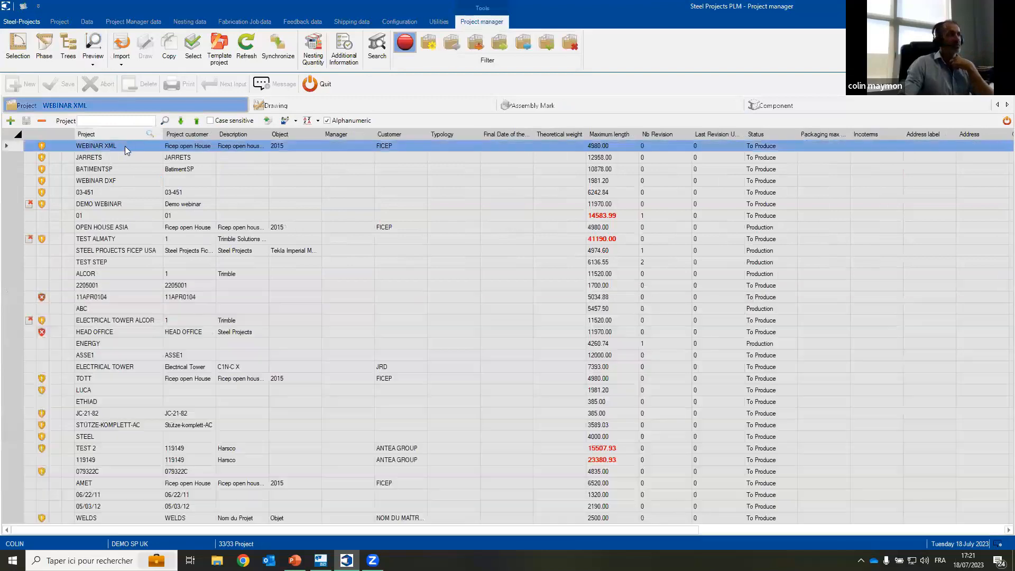
{"action": "right_click", "coordinate": [125, 146]}
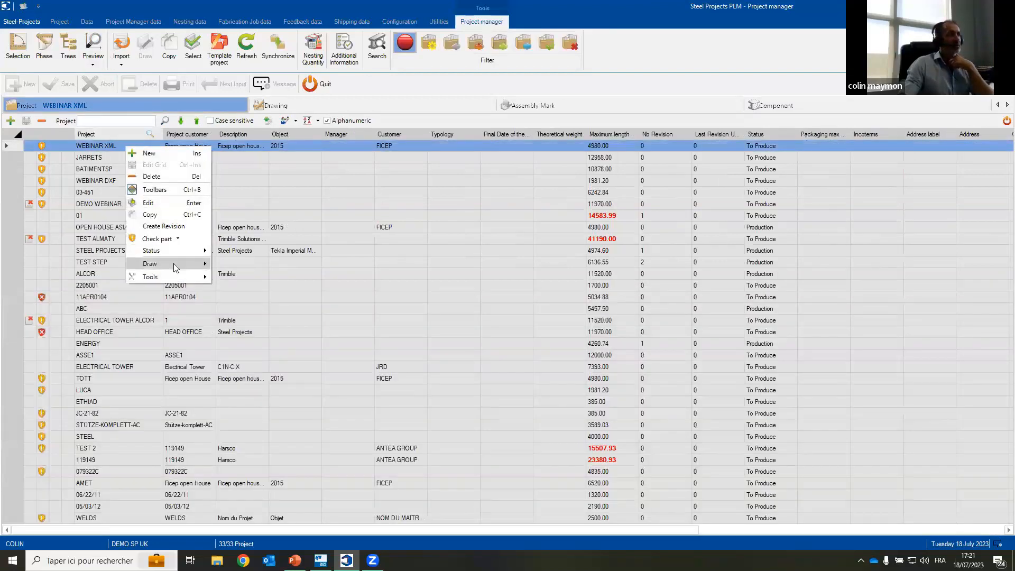
{"action": "mouse_move", "coordinate": [175, 263]}
{"action": "left_click", "coordinate": [266, 316]}
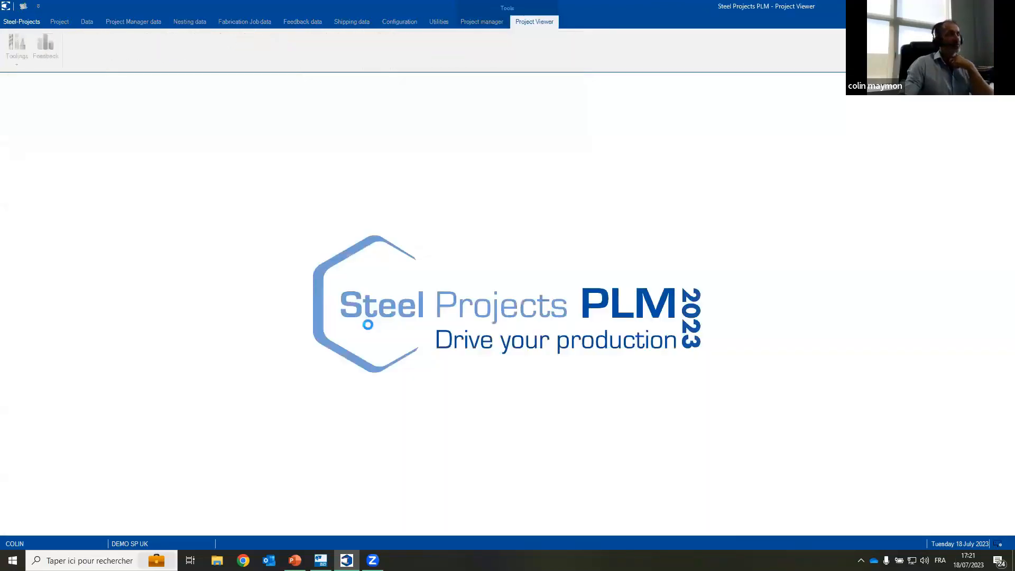
{"action": "left_click", "coordinate": [320, 560]}
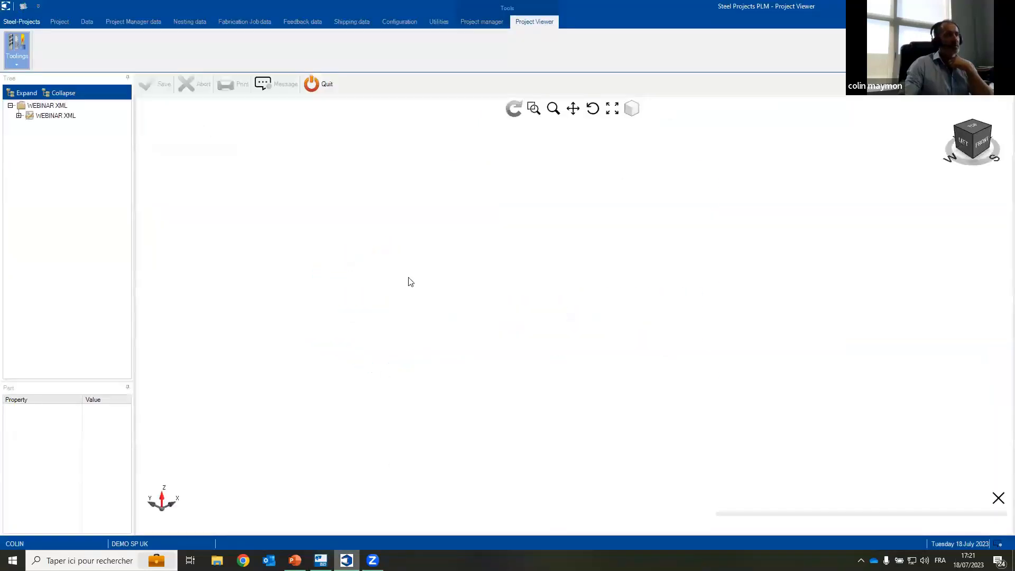
Step: Examine the complete WEBINAR XML structure in 3D from several angles, and close the Project Viewer
{"action": "left_click", "coordinate": [592, 108]}
{"action": "left_click_drag", "start_coordinate": [513, 282], "coordinate": [575, 267]}
{"action": "left_click", "coordinate": [573, 109]}
{"action": "left_click", "coordinate": [593, 108]}
{"action": "left_click_drag", "start_coordinate": [580, 202], "coordinate": [623, 222]}
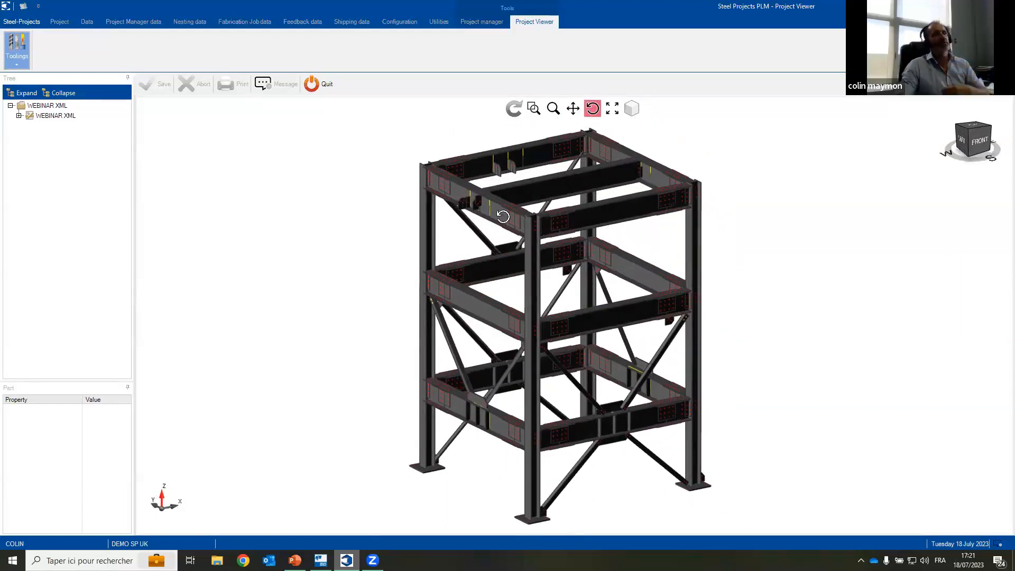
{"action": "left_click", "coordinate": [317, 83]}
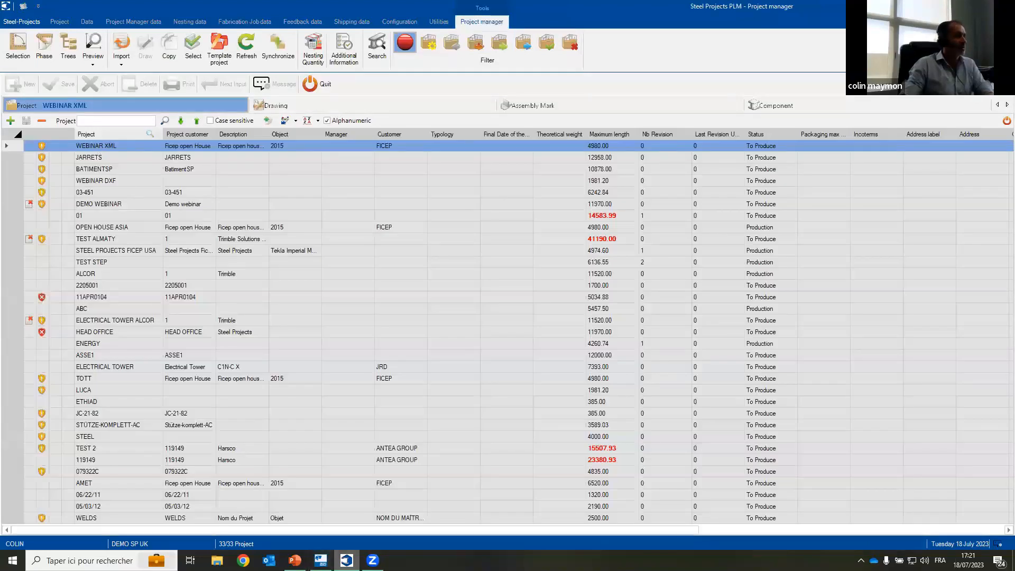
Step: Switch to Tekla Structures and open the recent model ScheduledModel
{"action": "left_click", "coordinate": [321, 561]}
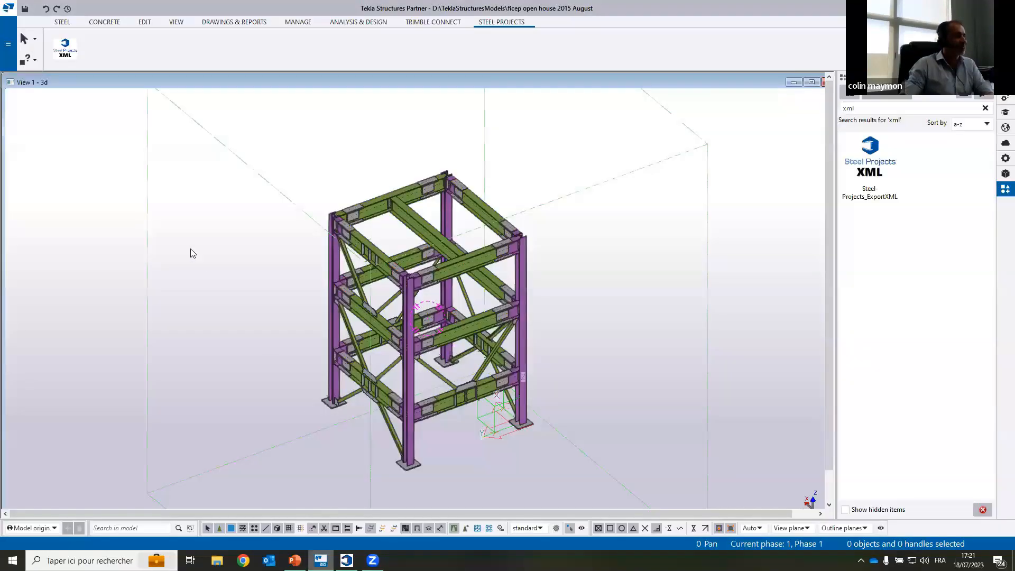
{"action": "left_click", "coordinate": [8, 43]}
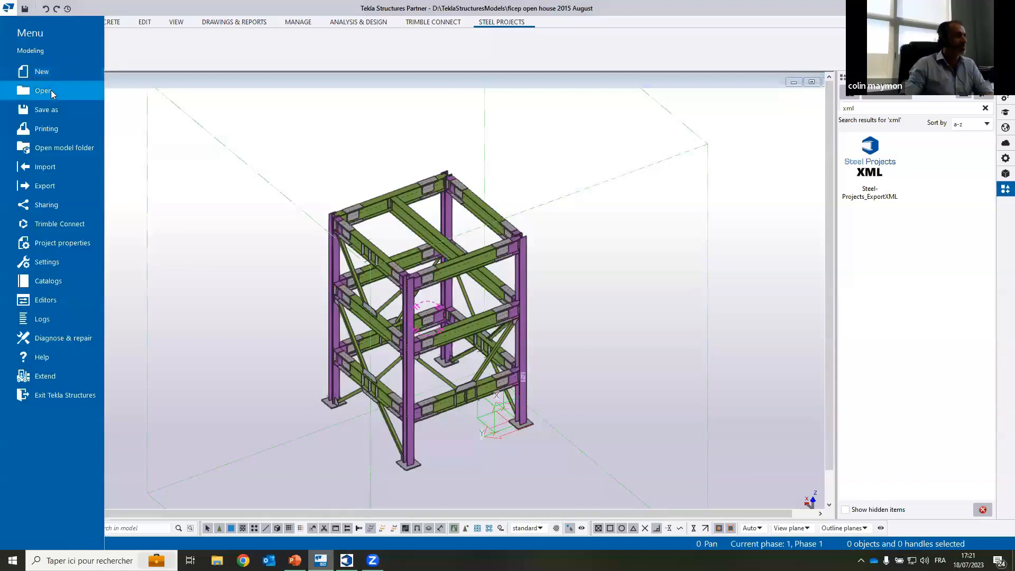
{"action": "left_click", "coordinate": [54, 90]}
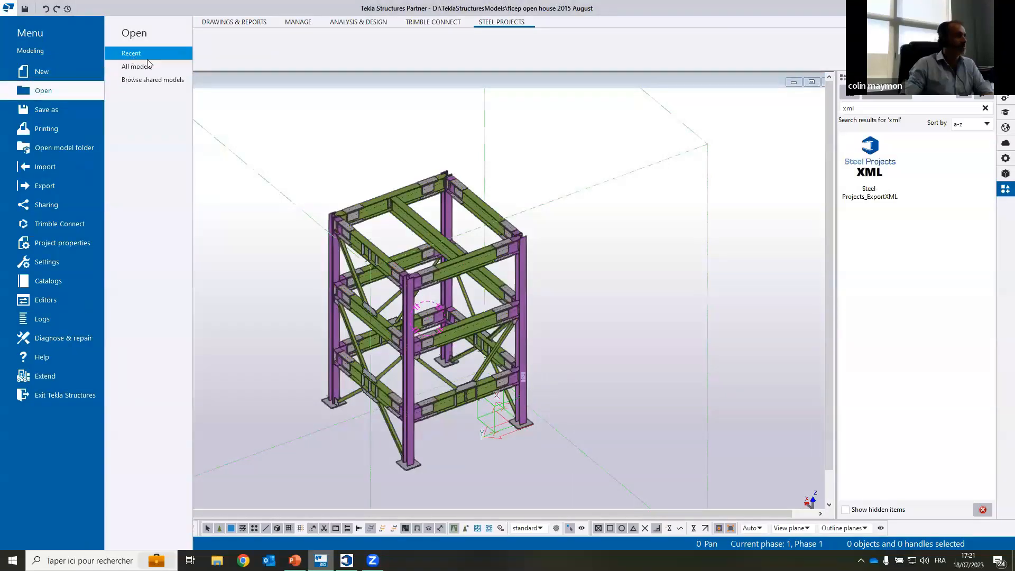
{"action": "left_click", "coordinate": [259, 80]}
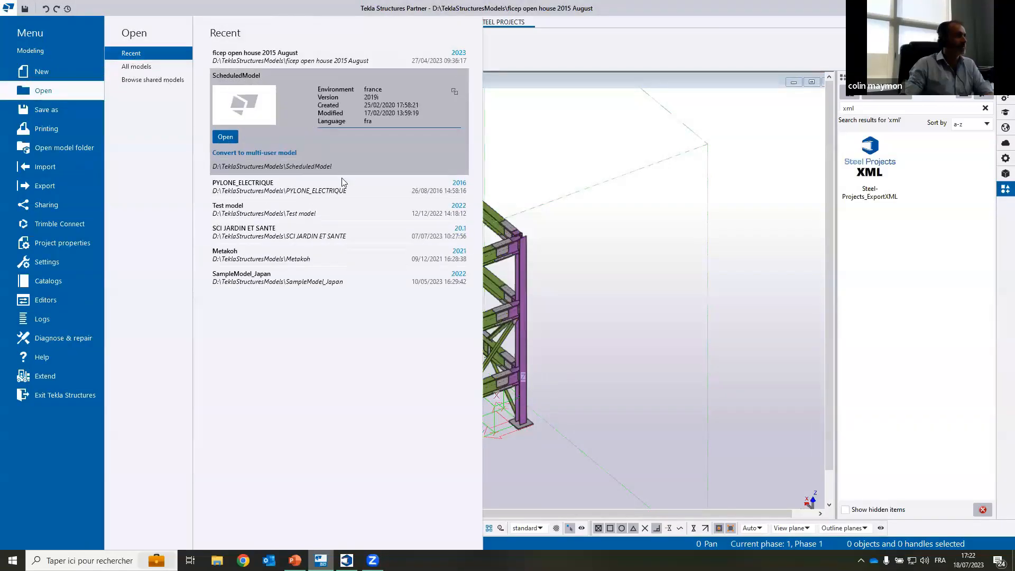
{"action": "left_click", "coordinate": [215, 137]}
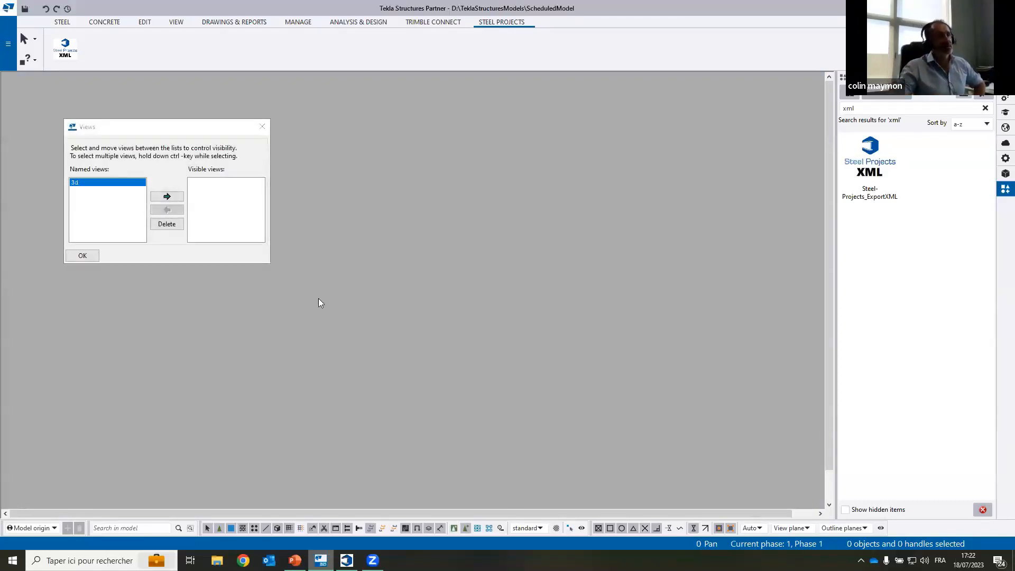
Step: Make the saved 3D view of ScheduledModel visible
{"action": "left_click", "coordinate": [497, 295]}
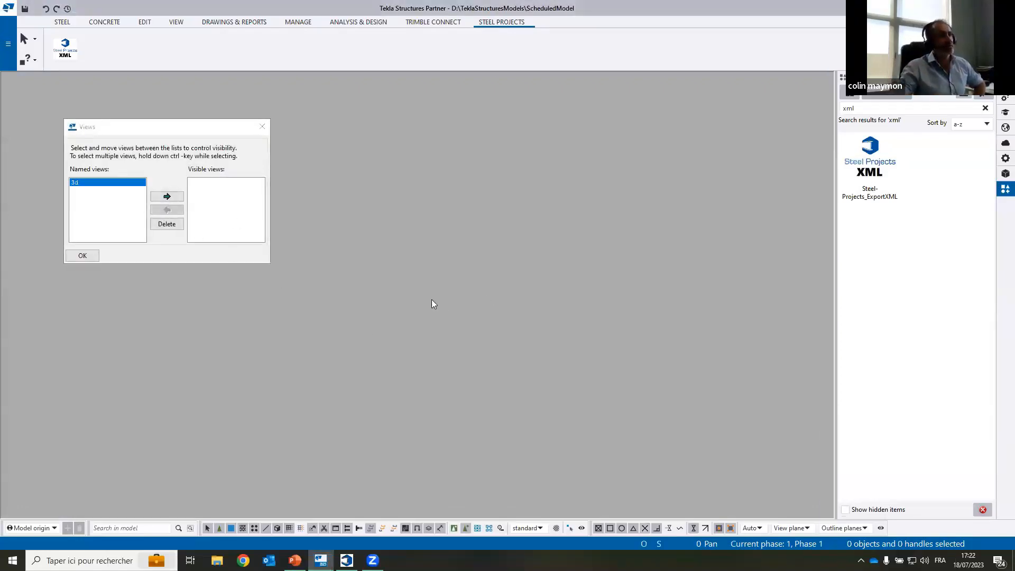
{"action": "left_click", "coordinate": [174, 197]}
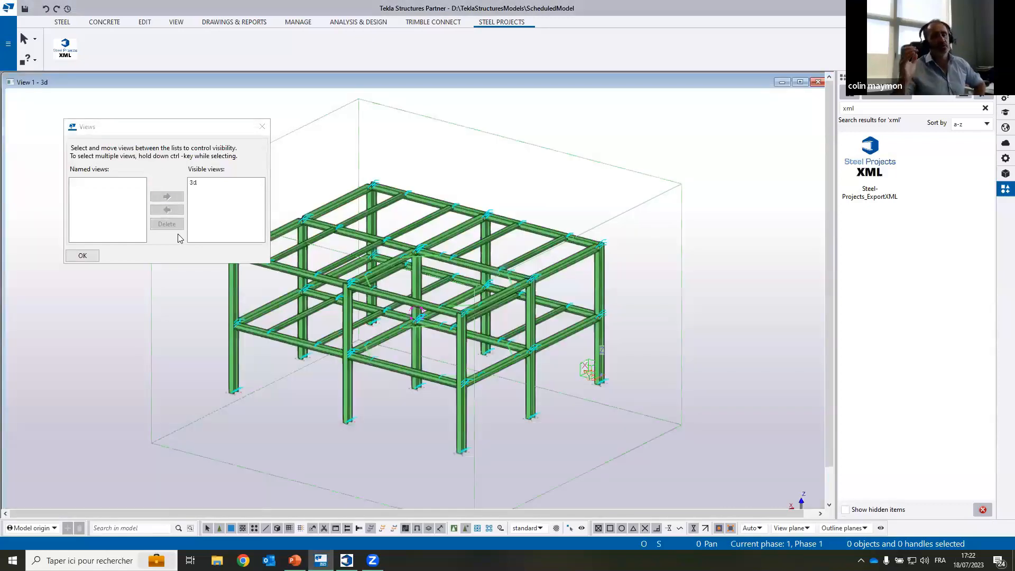
{"action": "left_click", "coordinate": [82, 256]}
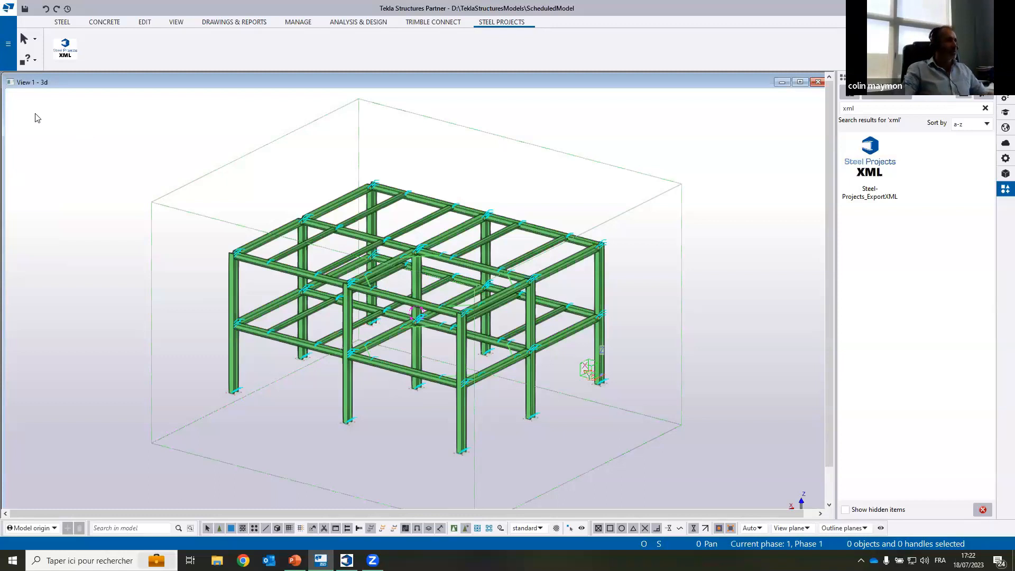
Step: Start an IFC export of ScheduledModel and set the output file to IFC WEBINAR on the desktop (Bureau)
{"action": "left_click", "coordinate": [9, 53]}
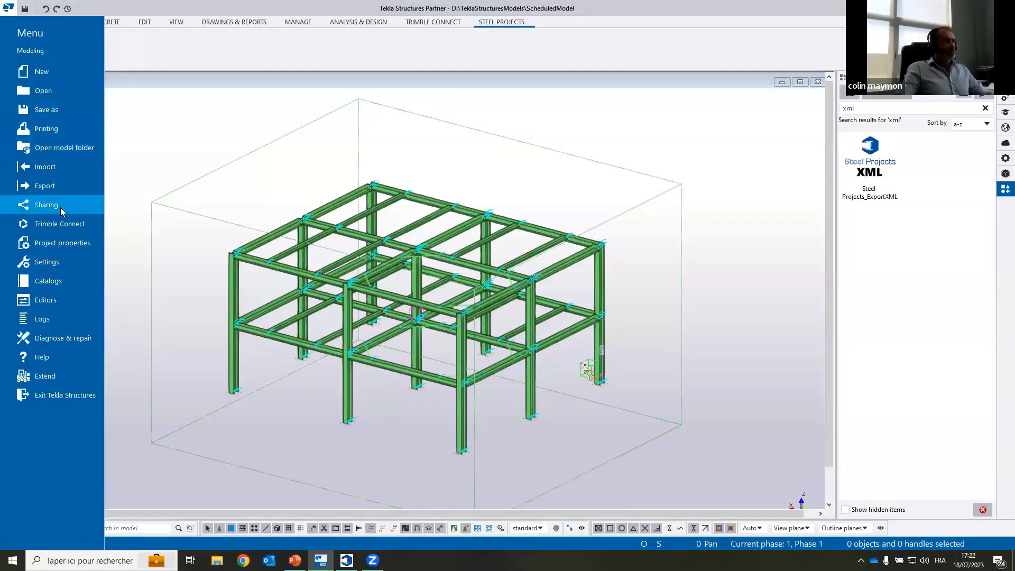
{"action": "left_click", "coordinate": [53, 189]}
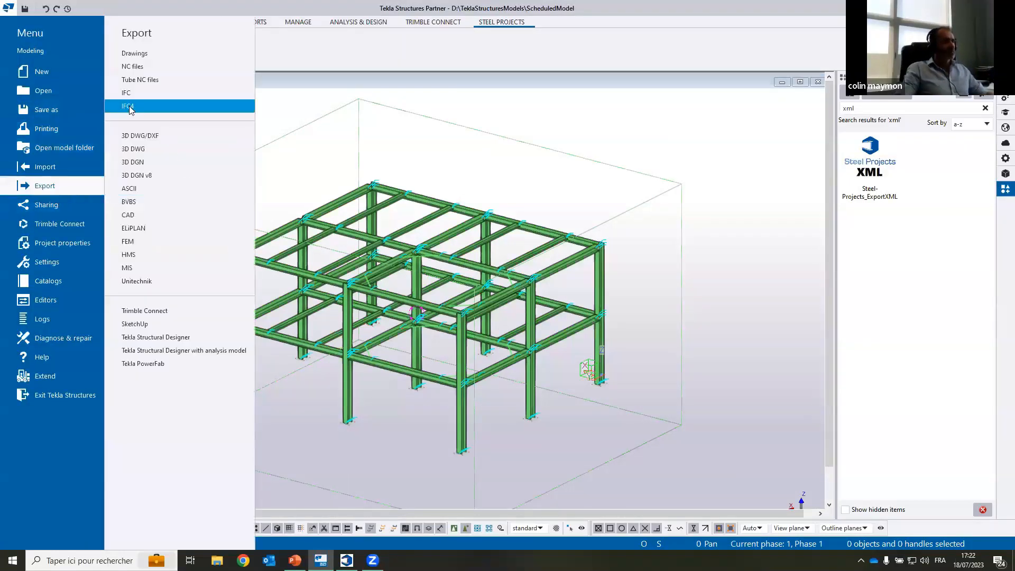
{"action": "left_click", "coordinate": [165, 93]}
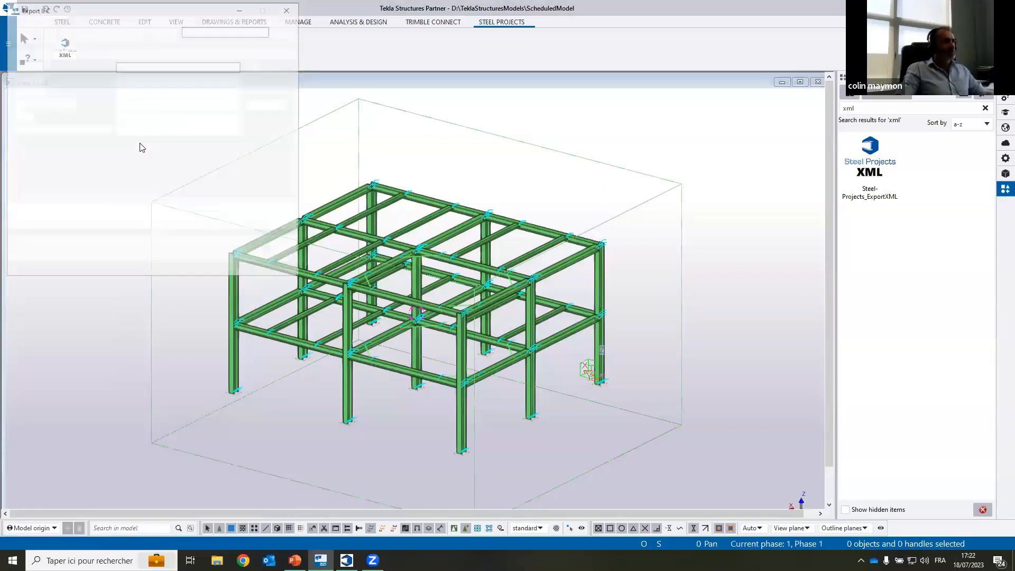
{"action": "left_click", "coordinate": [258, 67]}
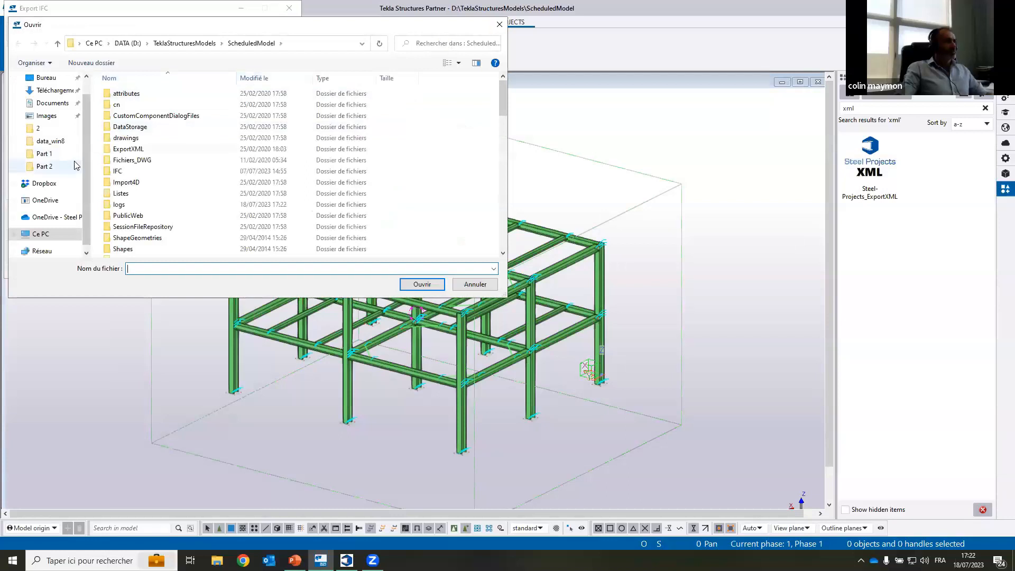
{"action": "scroll", "coordinate": [50, 109], "scroll_direction": "up", "scroll_amount": 1}
{"action": "left_click", "coordinate": [47, 99]}
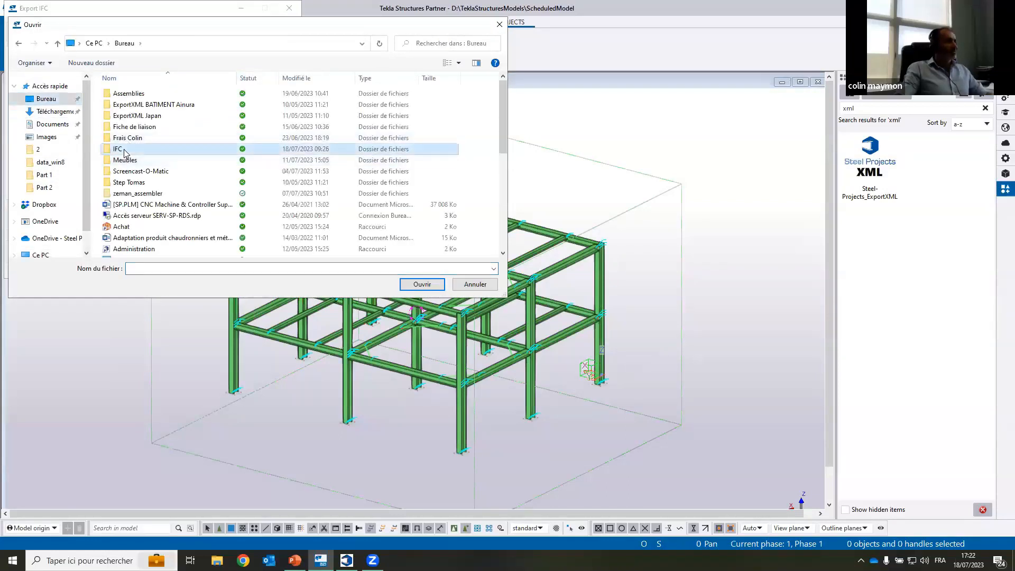
{"action": "left_click", "coordinate": [165, 267]}
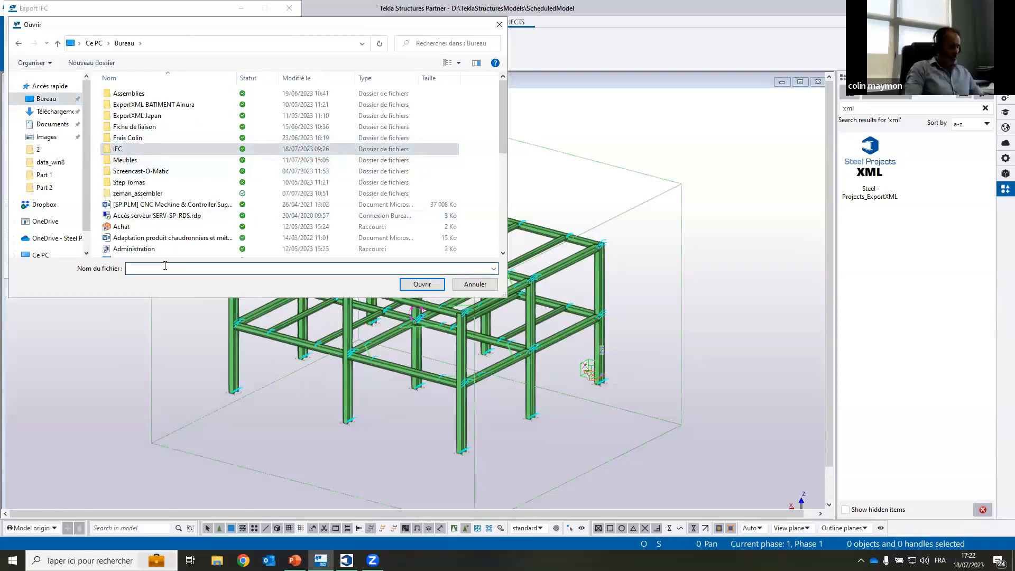
{"action": "type", "text": "IC"}
{"action": "key", "text": "BackSpace"}
{"action": "type", "text": "FC WEBINAR"}
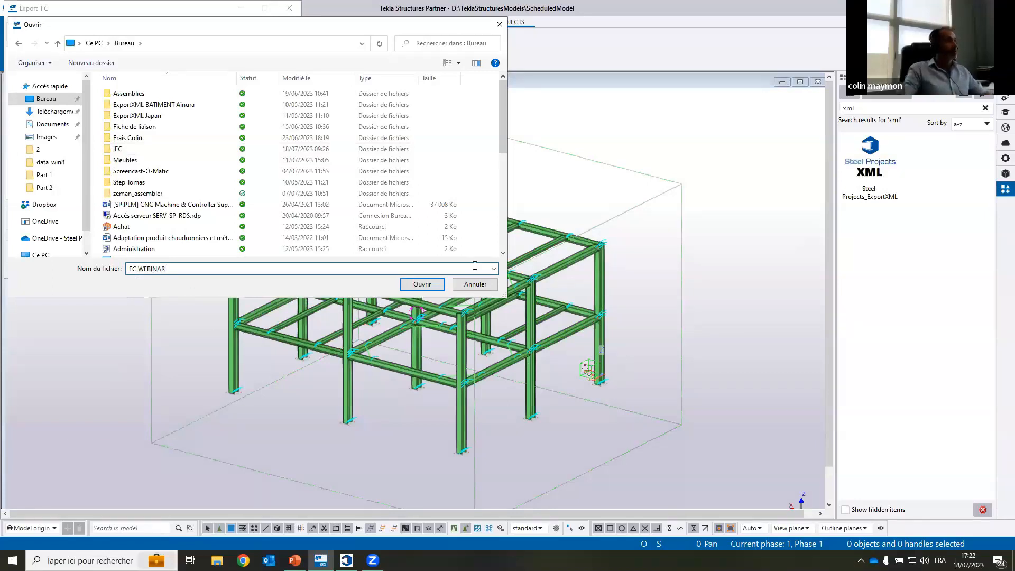
{"action": "left_click", "coordinate": [421, 284]}
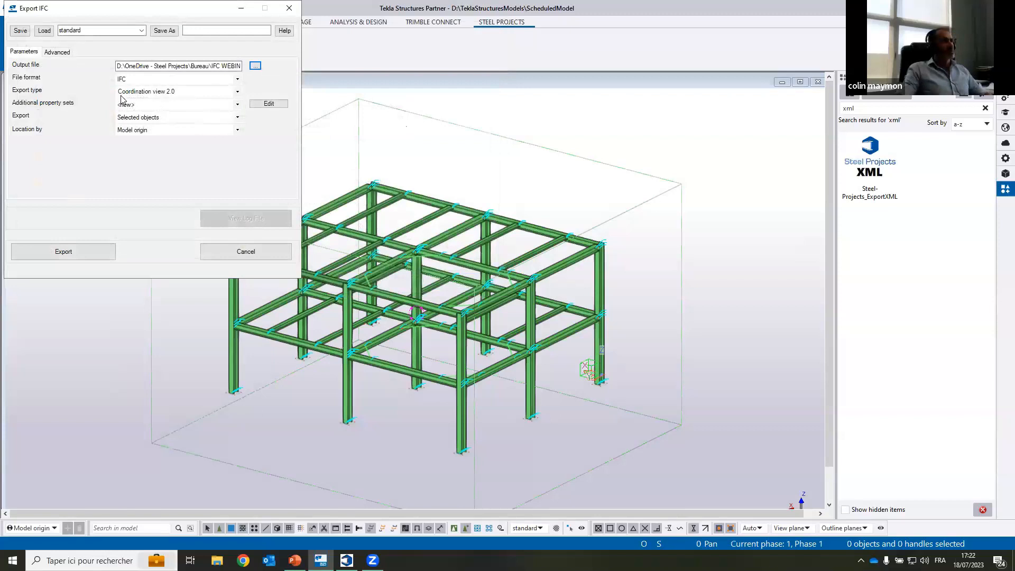
Step: Set the export type to Steel fabrication view, include all objects, check the advanced object types, and run the IFC export
{"action": "left_click", "coordinate": [238, 94]}
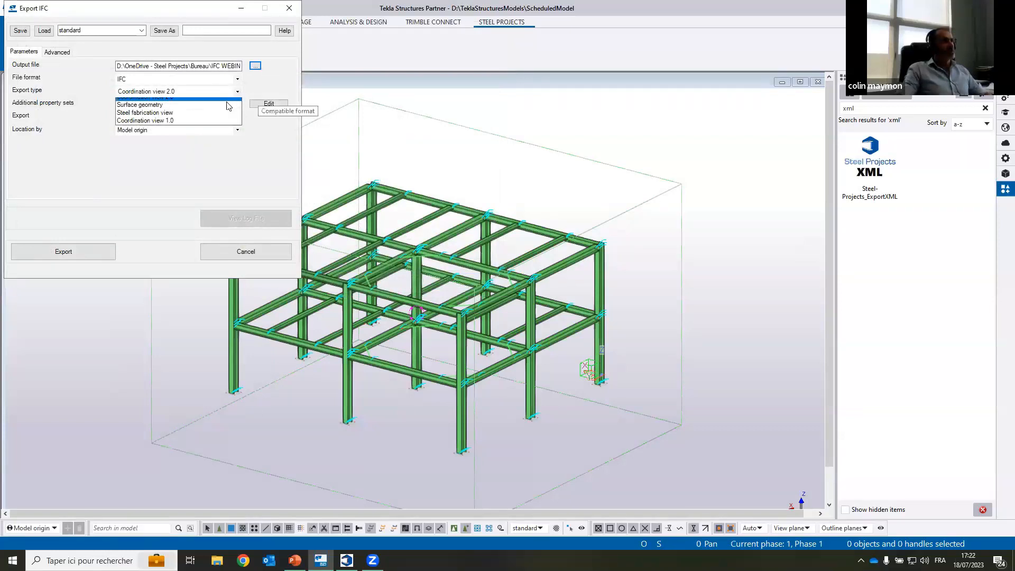
{"action": "left_click", "coordinate": [186, 121]}
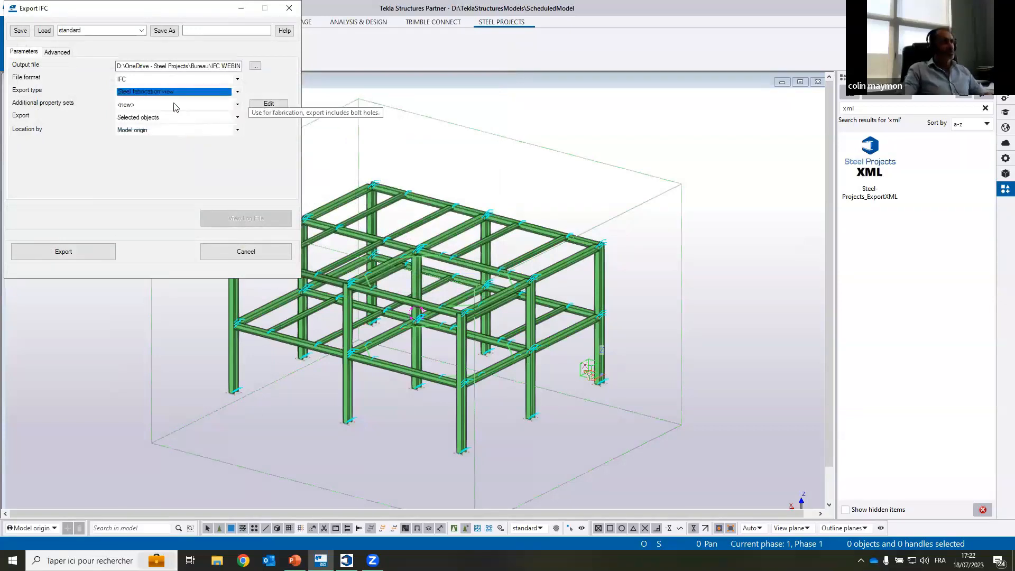
{"action": "left_click", "coordinate": [239, 94]}
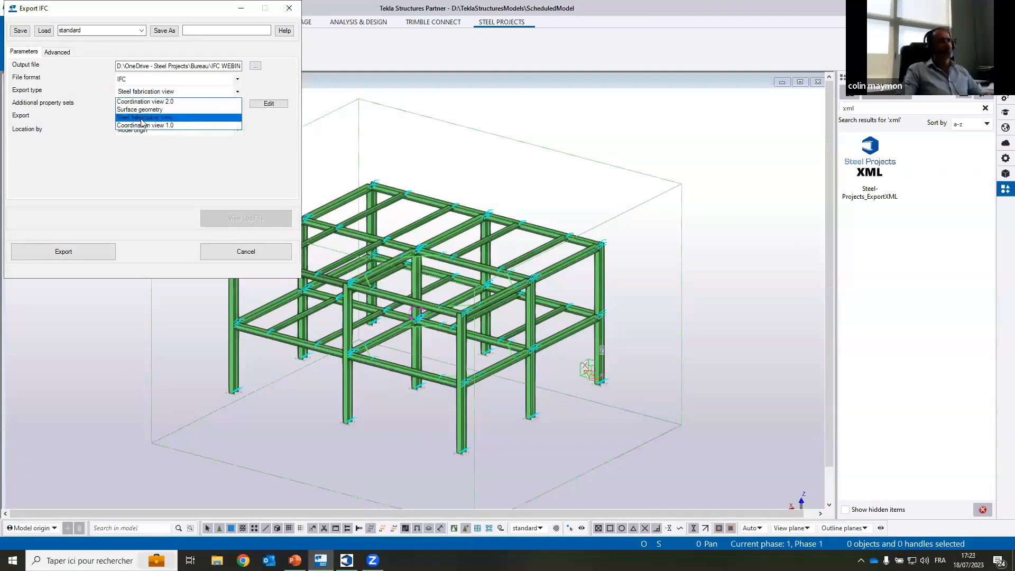
{"action": "left_click", "coordinate": [176, 119]}
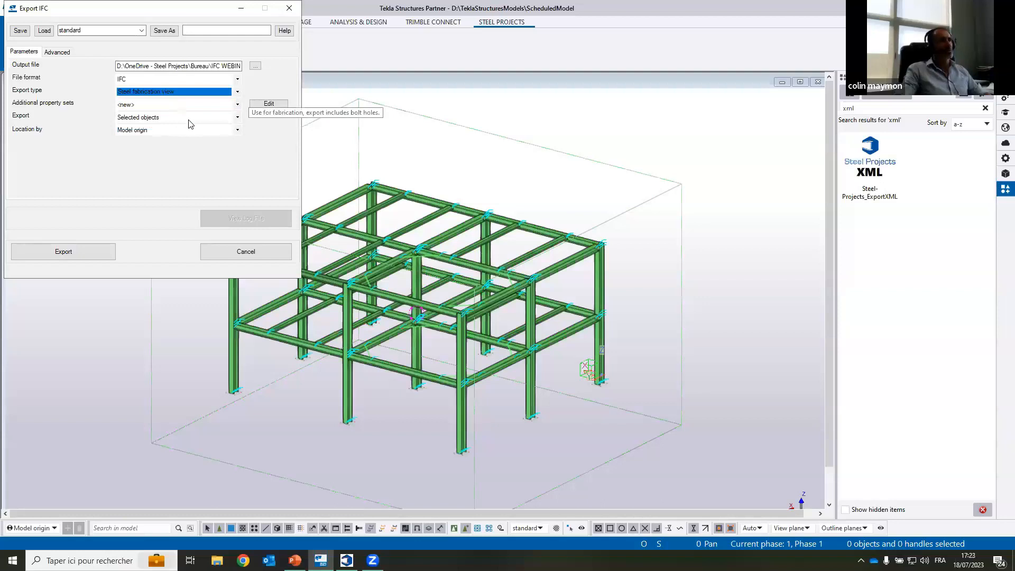
{"action": "left_click", "coordinate": [232, 118]}
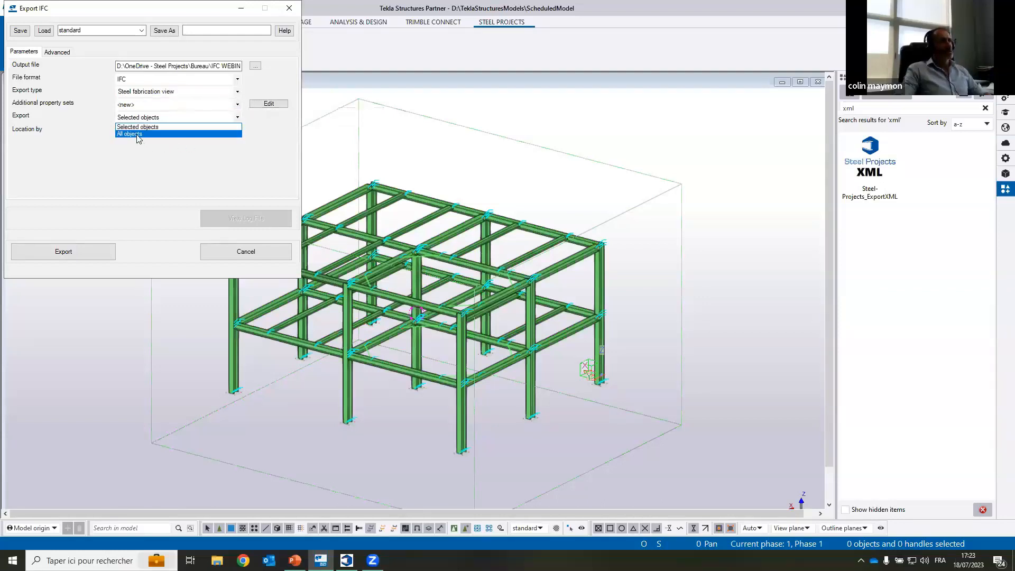
{"action": "left_click", "coordinate": [138, 135]}
{"action": "left_click", "coordinate": [53, 53]}
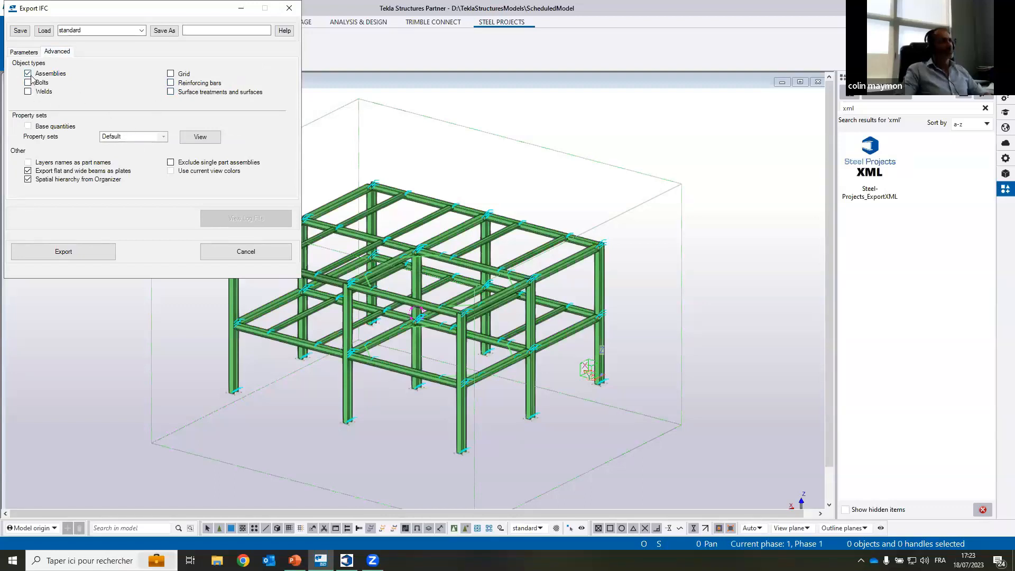
{"action": "left_click", "coordinate": [84, 250]}
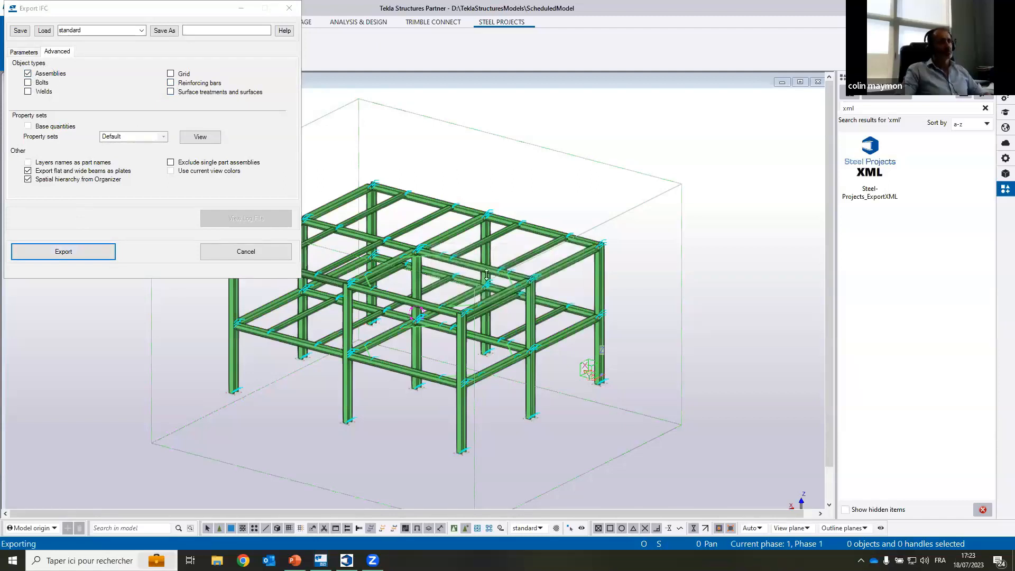
Step: Show the desktop and open the IFC folder to check its files
{"action": "left_click", "coordinate": [1013, 562]}
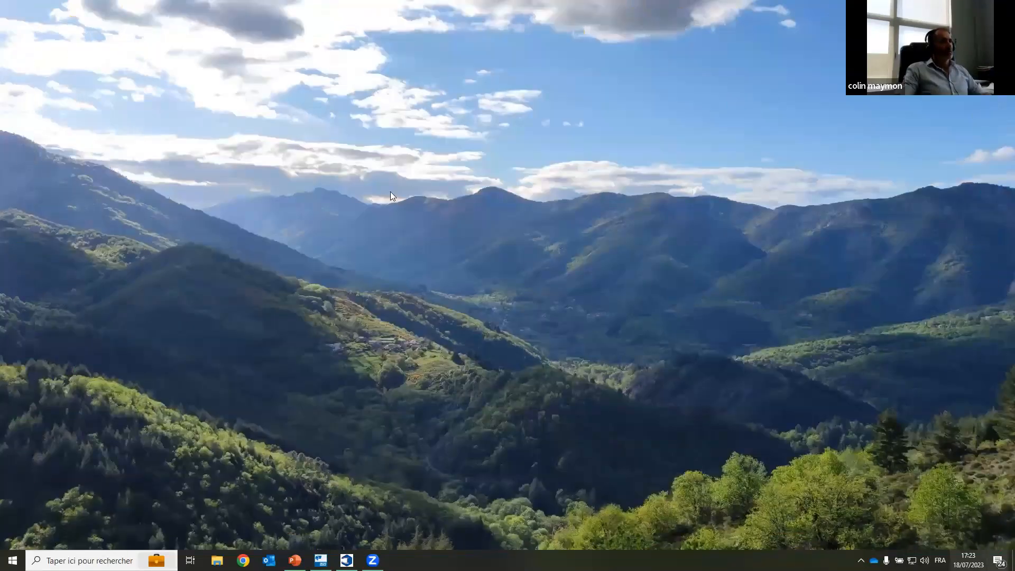
{"action": "double_click", "coordinate": [379, 151]}
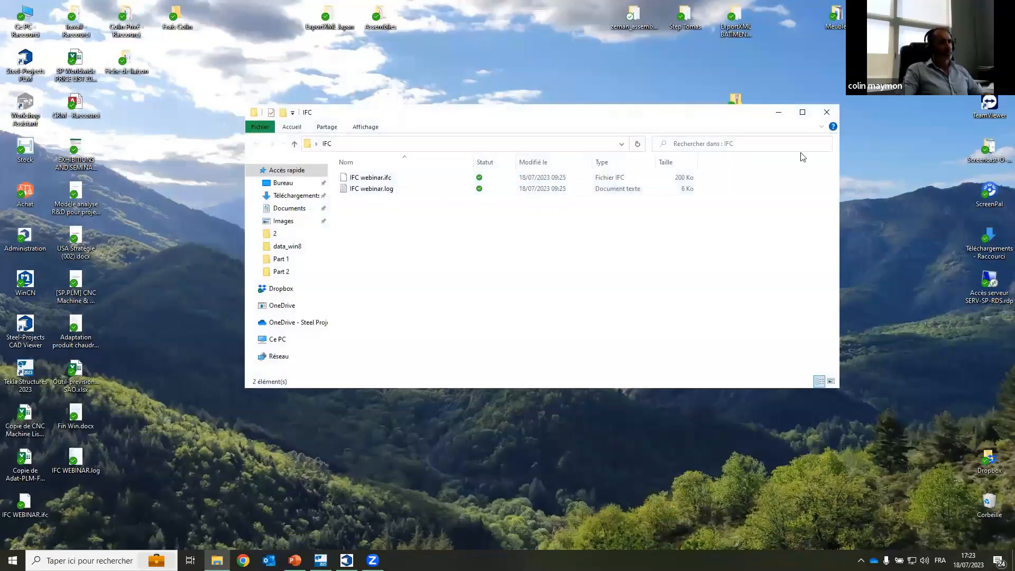
Step: Switch to Steel Projects PLM, start an IFC import and set its directory to the desktop (Bureau)
{"action": "left_click", "coordinate": [778, 112]}
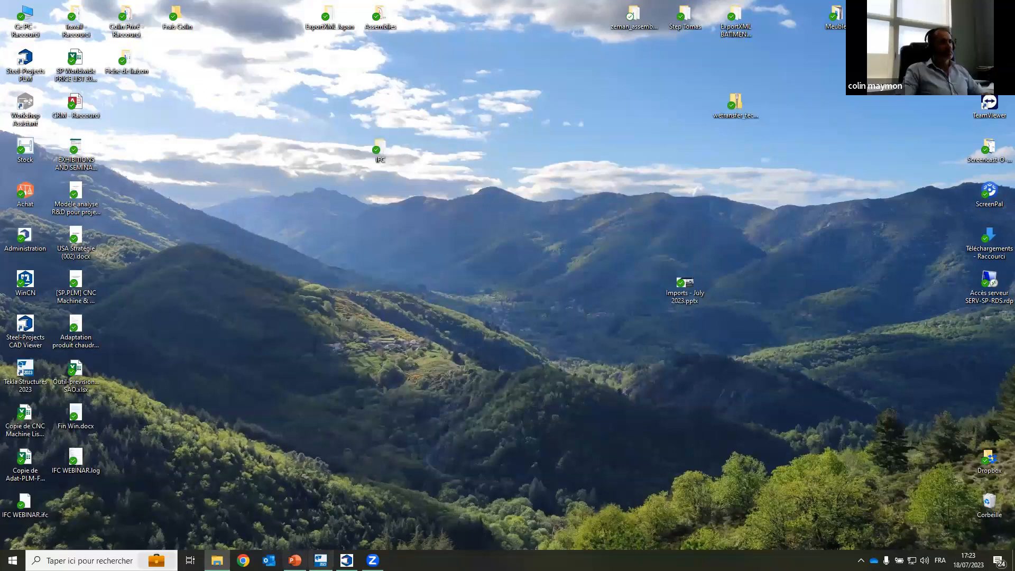
{"action": "left_click", "coordinate": [347, 560]}
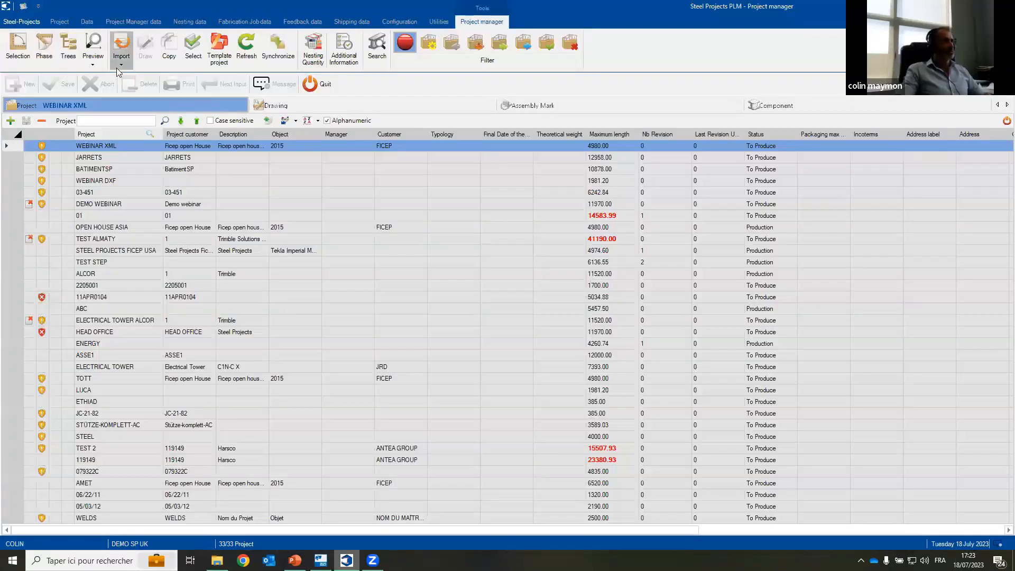
{"action": "left_click", "coordinate": [117, 66]}
{"action": "left_click", "coordinate": [144, 195]}
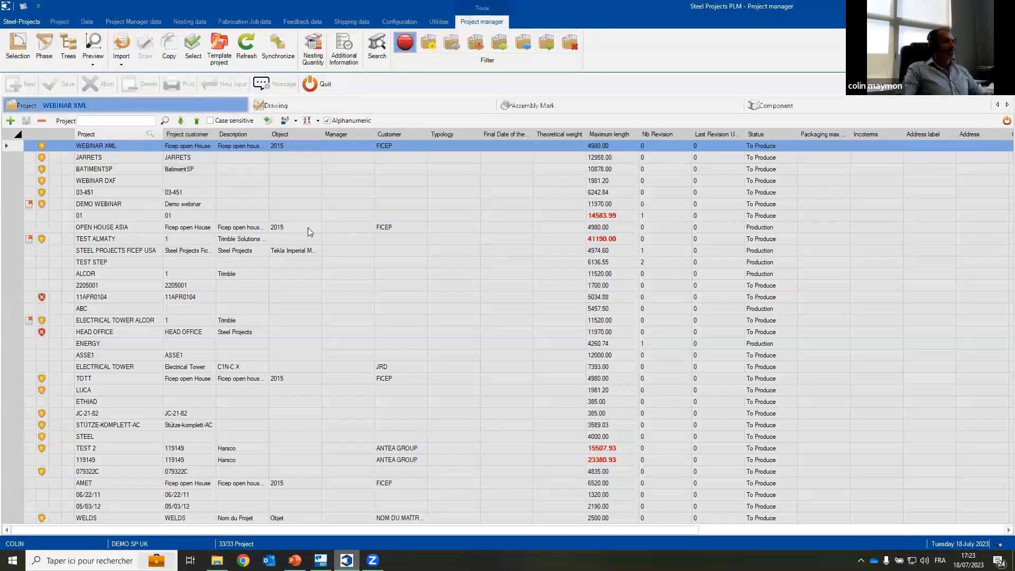
{"action": "left_click", "coordinate": [497, 201]}
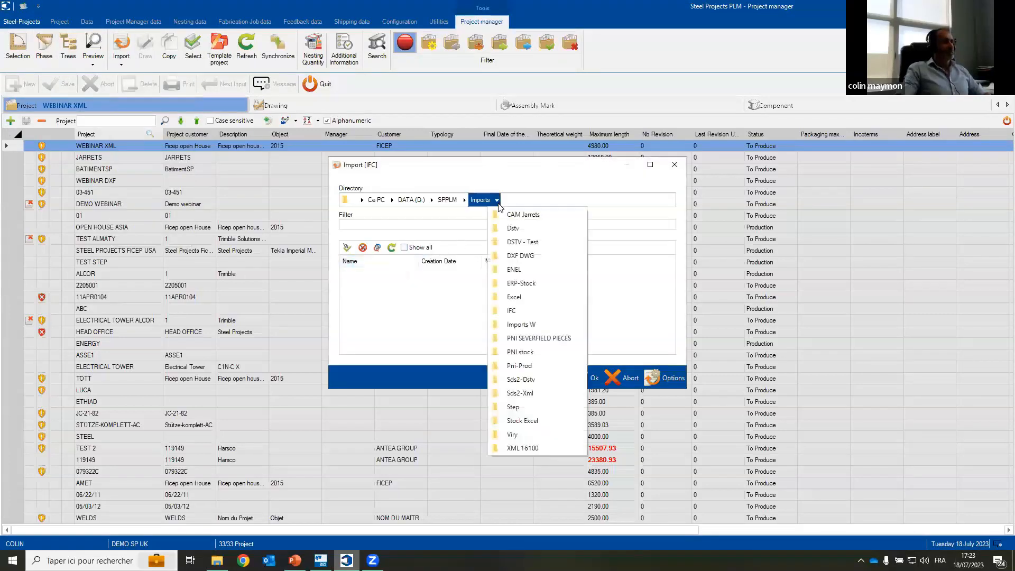
{"action": "left_click", "coordinate": [467, 204]}
{"action": "left_click", "coordinate": [467, 204]}
{"action": "left_click", "coordinate": [467, 204]}
{"action": "left_click", "coordinate": [466, 204]}
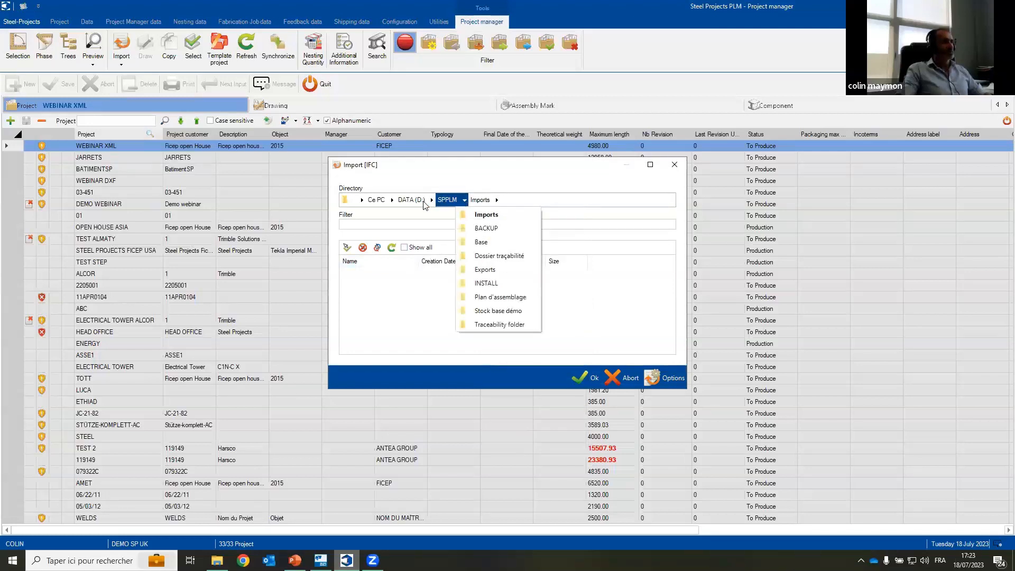
{"action": "left_click", "coordinate": [402, 214]}
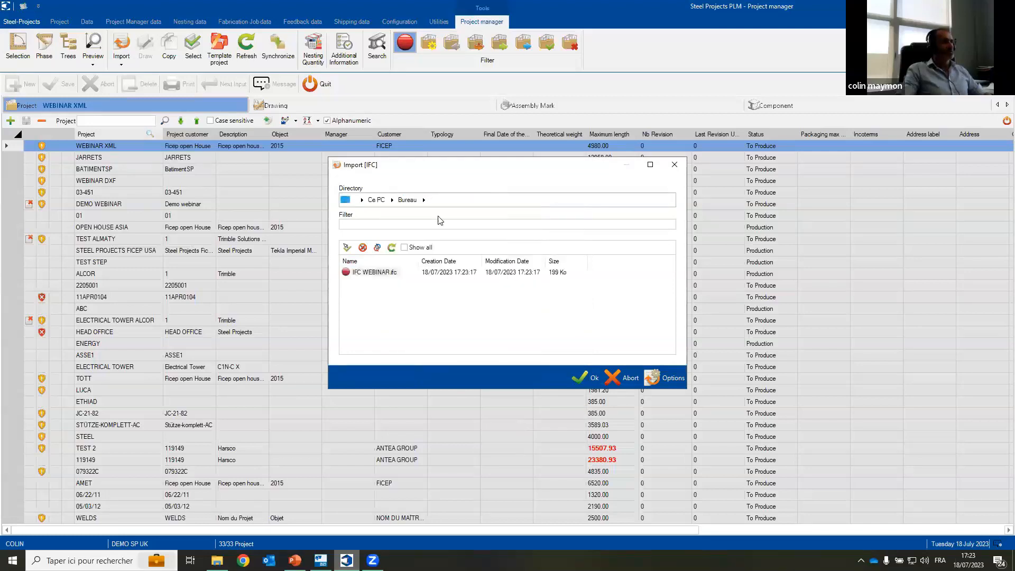
Step: Import IFC WEBINAR.ifc, leaving the L150*100*10 profile unselected in the comparison between import and database
{"action": "left_click", "coordinate": [347, 272]}
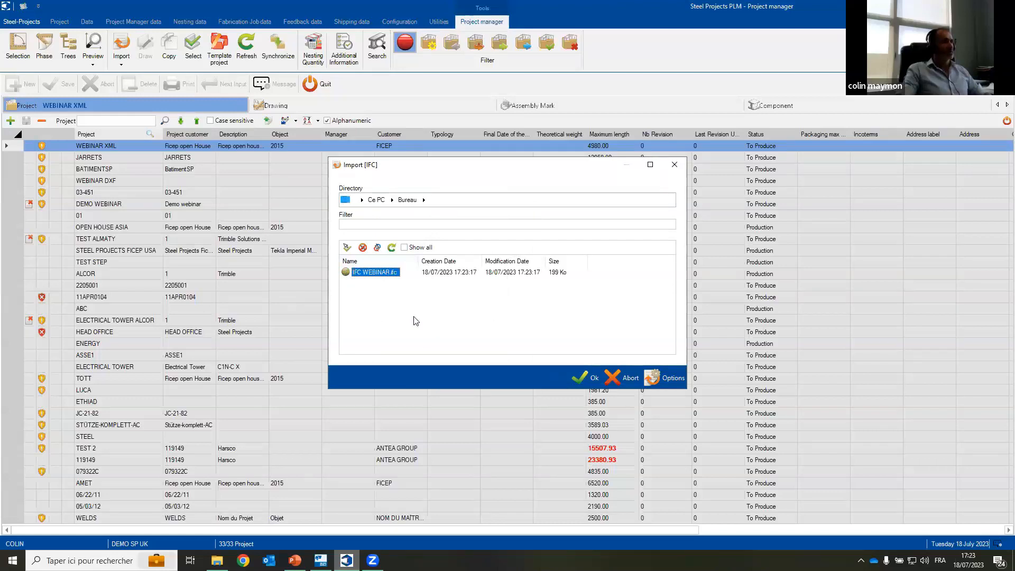
{"action": "left_click", "coordinate": [585, 377]}
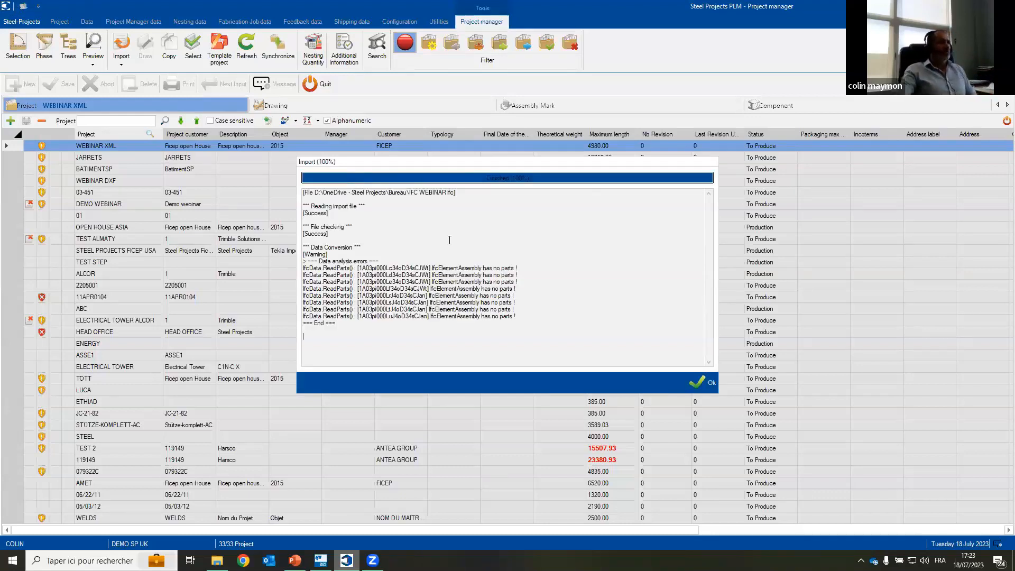
{"action": "left_click", "coordinate": [698, 382]}
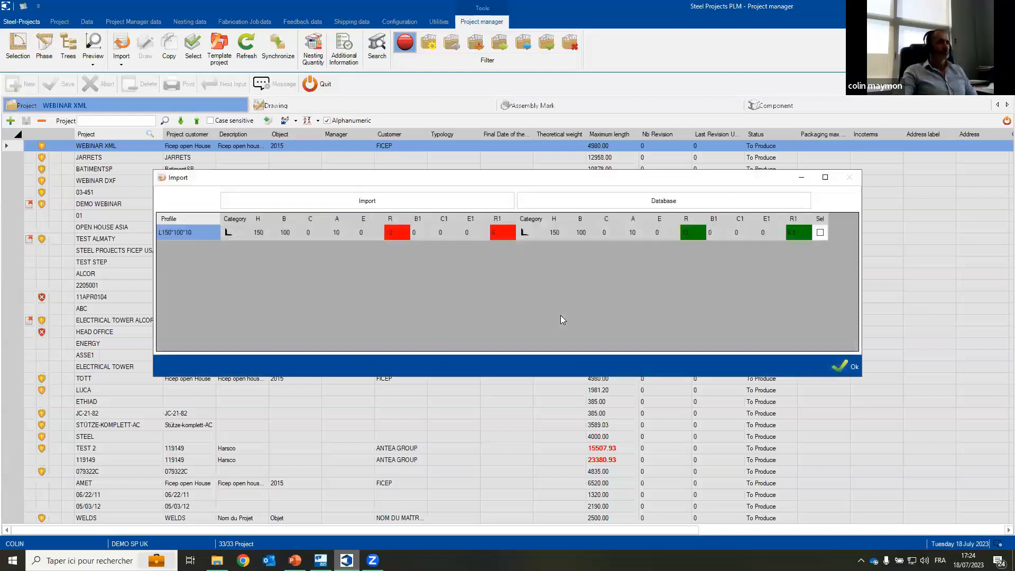
{"action": "left_click", "coordinate": [857, 365]}
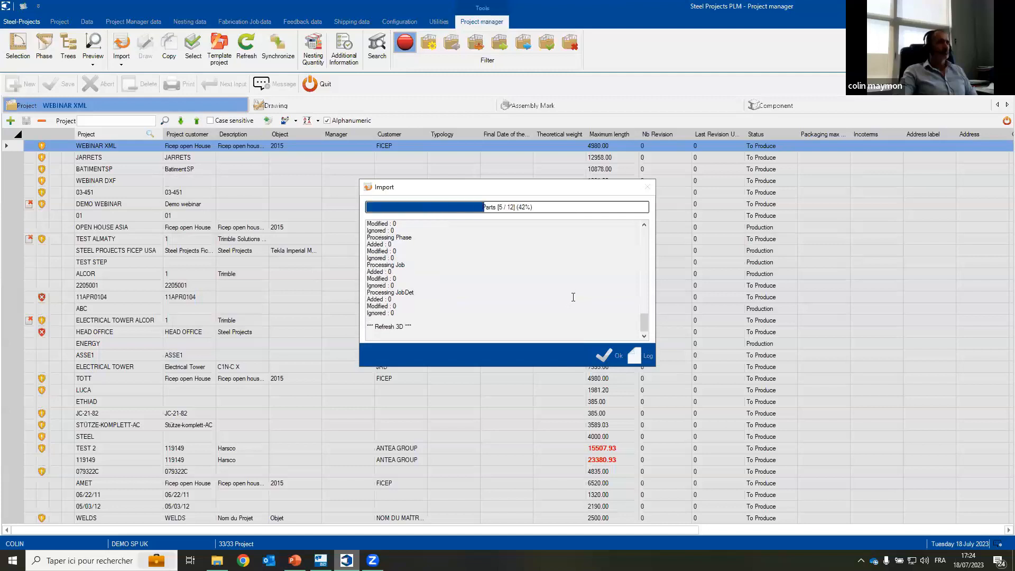
{"action": "left_click", "coordinate": [609, 356]}
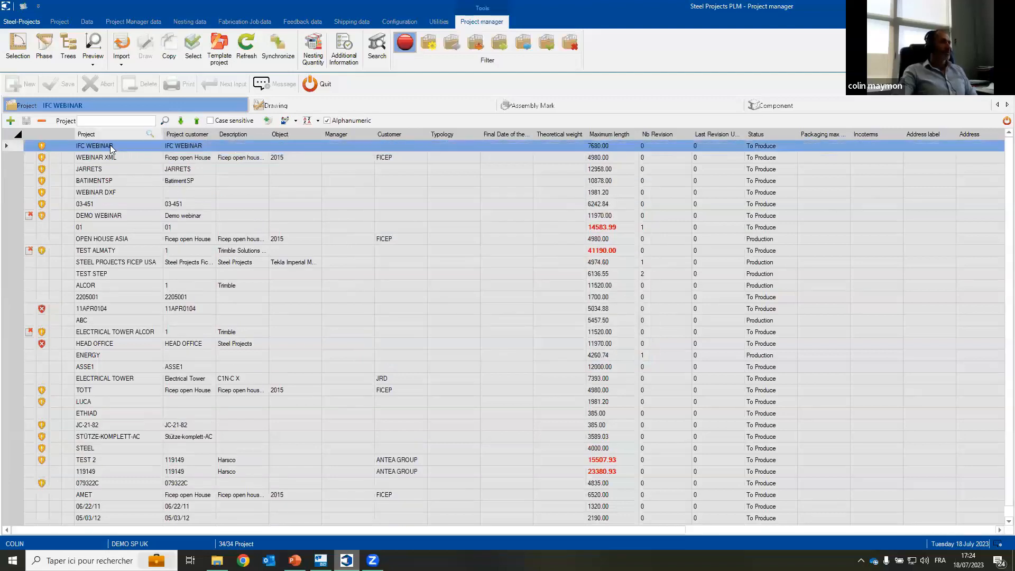
Step: List the components of the IFC WEBINAR project and preview P/5, 1005, 1004 and P/3 in 2D and 3D
{"action": "left_click", "coordinate": [802, 101]}
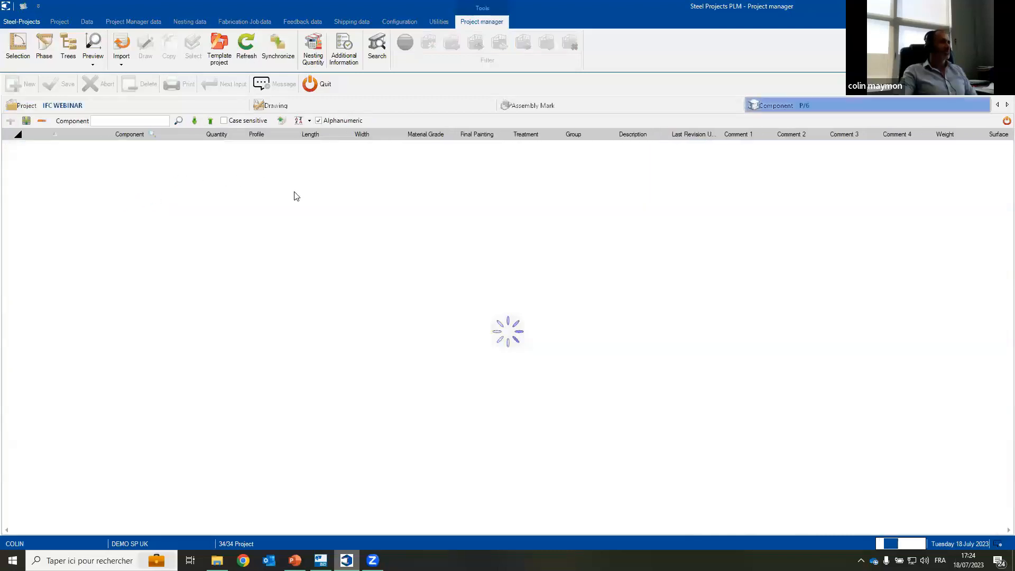
{"action": "left_click", "coordinate": [214, 168]}
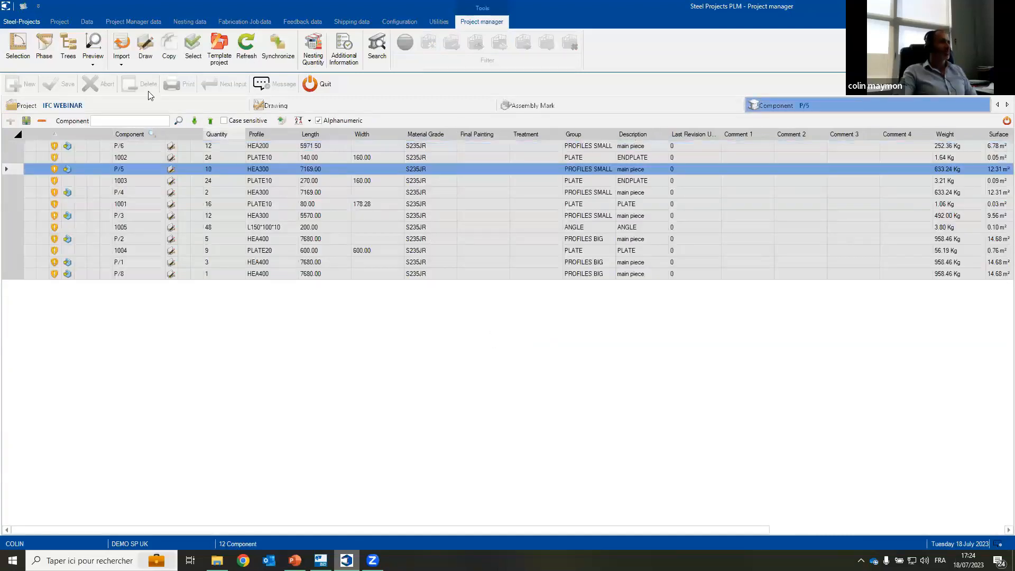
{"action": "left_click", "coordinate": [93, 48]}
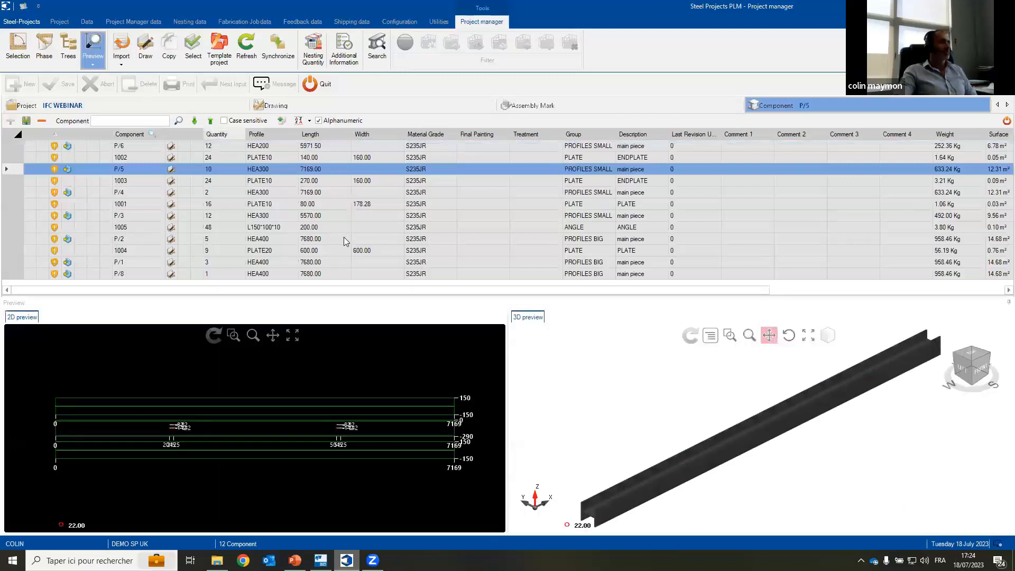
{"action": "left_click", "coordinate": [346, 227]}
{"action": "left_click", "coordinate": [364, 250]}
{"action": "left_click", "coordinate": [406, 214]}
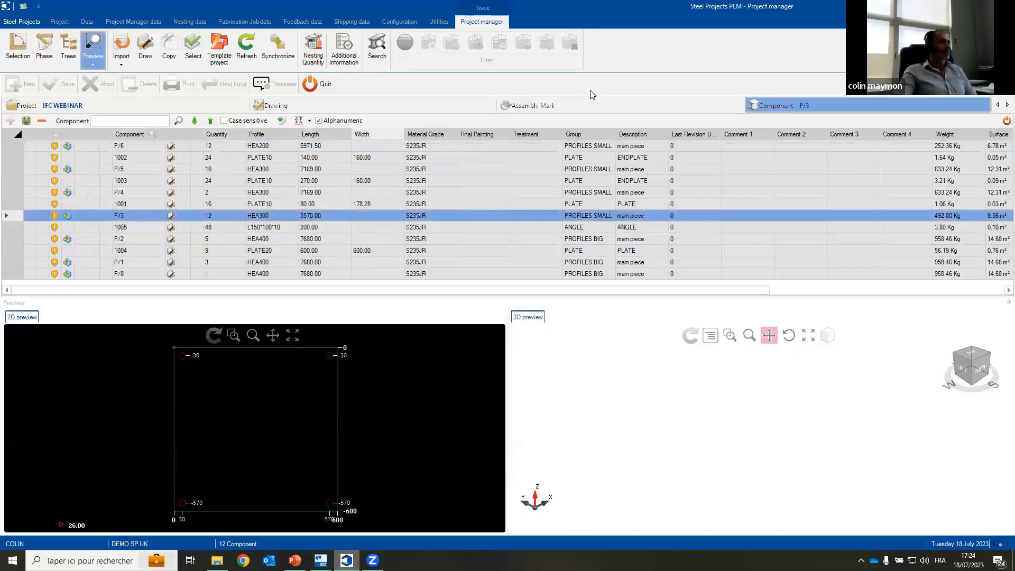
Step: Open the assembly marks of IFC WEBINAR and examine column C/2 from several angles in the 3D preview
{"action": "left_click", "coordinate": [528, 105]}
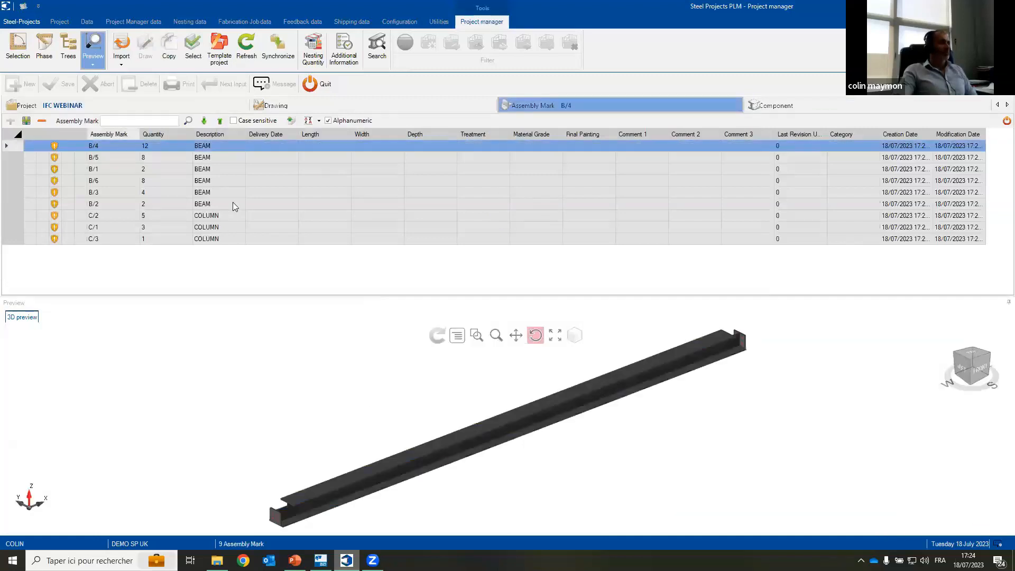
{"action": "left_click", "coordinate": [239, 215]}
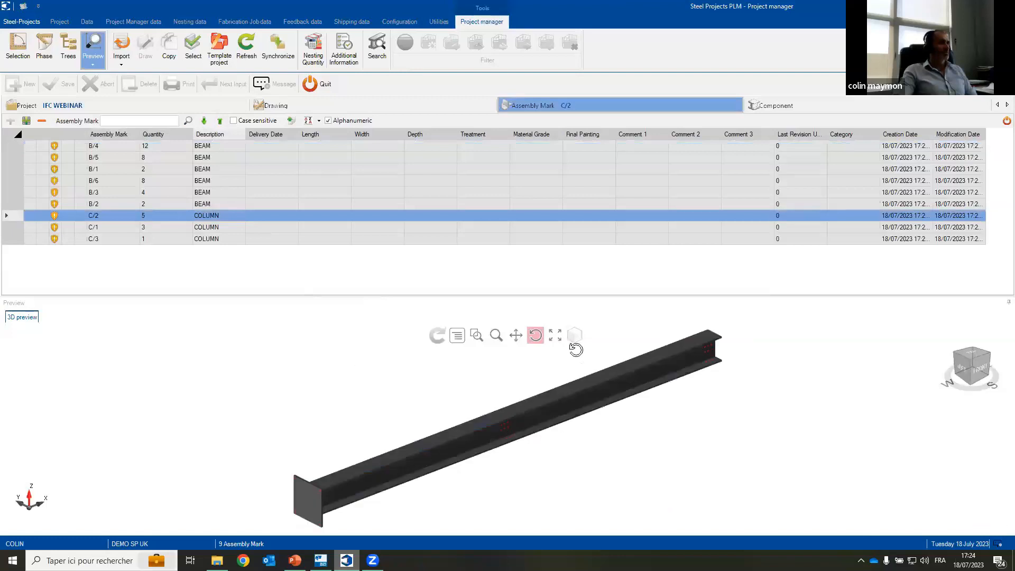
{"action": "left_click_drag", "start_coordinate": [338, 495], "coordinate": [263, 400]}
{"action": "mouse_move", "coordinate": [300, 373]}
{"action": "left_mouse_down"}
{"action": "mouse_move", "coordinate": [331, 382]}
{"action": "mouse_move", "coordinate": [290, 363]}
{"action": "left_mouse_up"}
{"action": "scroll", "coordinate": [292, 369], "scroll_direction": "up", "scroll_amount": 5}
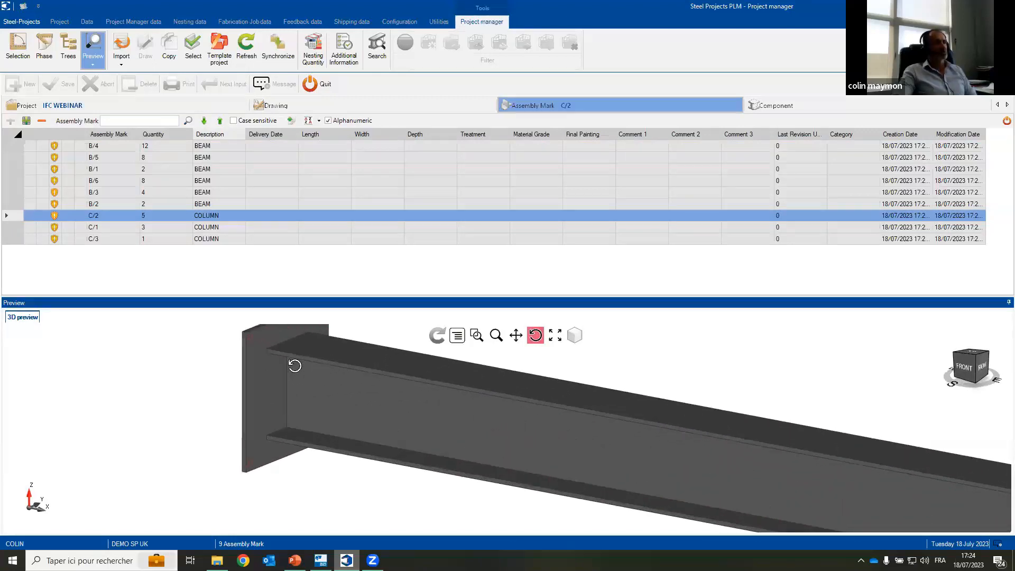
{"action": "scroll", "coordinate": [295, 364], "scroll_direction": "down", "scroll_amount": 5}
{"action": "left_click_drag", "start_coordinate": [295, 362], "coordinate": [238, 267]}
Step: Examine the complete IFC WEBINAR structure in the Project Viewer, return to the project list and turn off the preview
{"action": "left_click", "coordinate": [163, 108]}
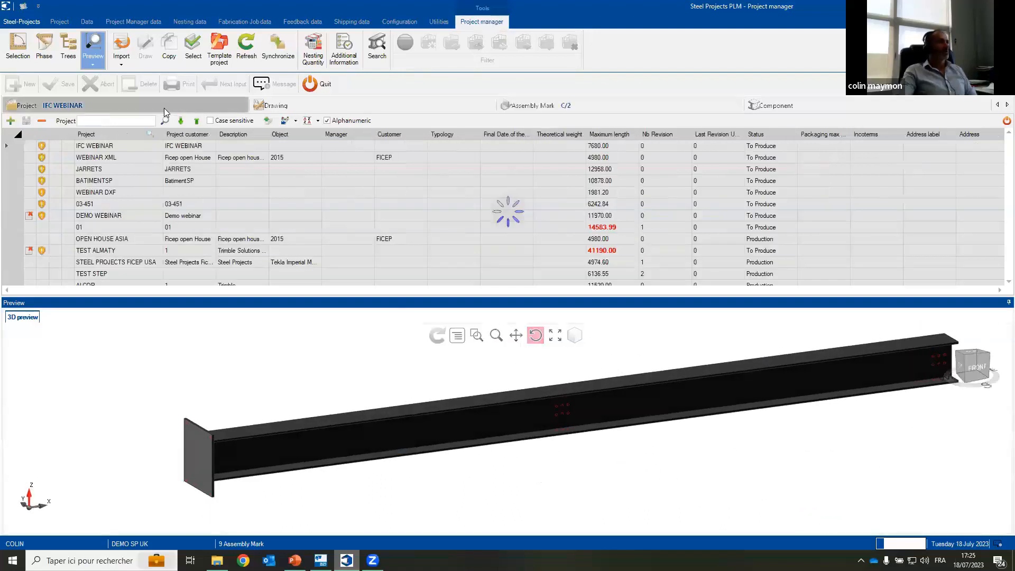
{"action": "right_click", "coordinate": [119, 144]}
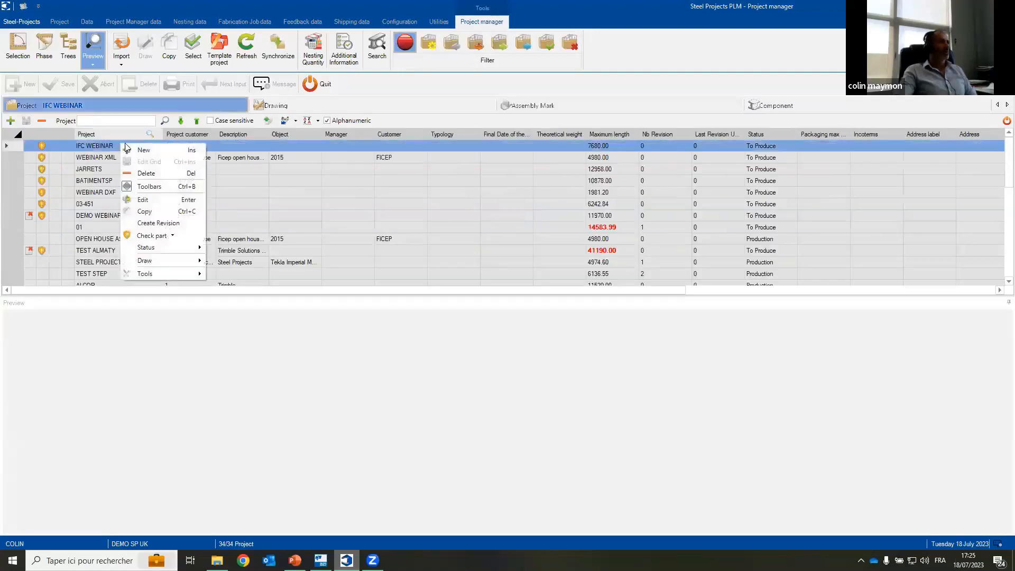
{"action": "mouse_move", "coordinate": [164, 261]}
{"action": "left_click", "coordinate": [230, 310]}
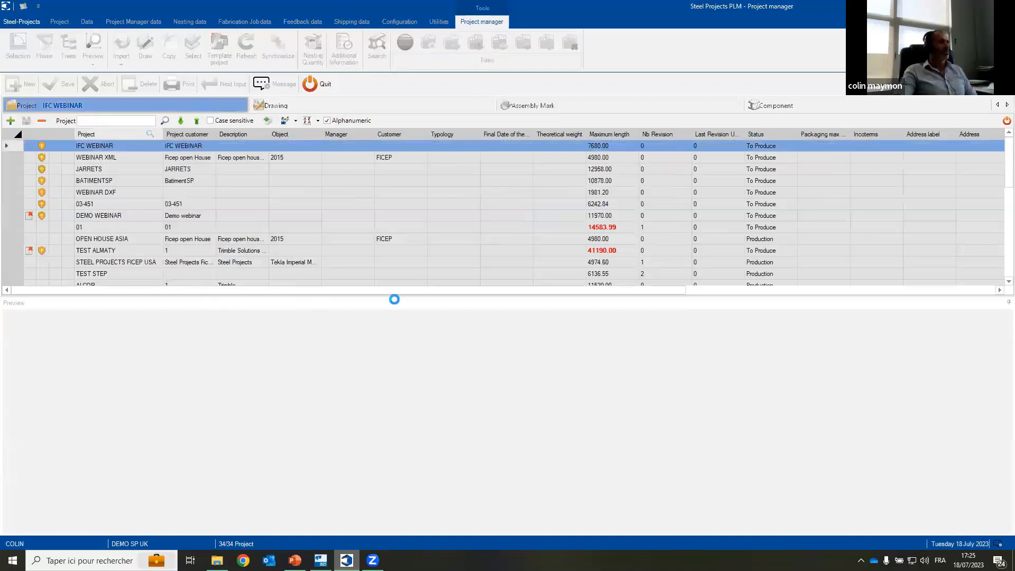
{"action": "left_click", "coordinate": [321, 560]}
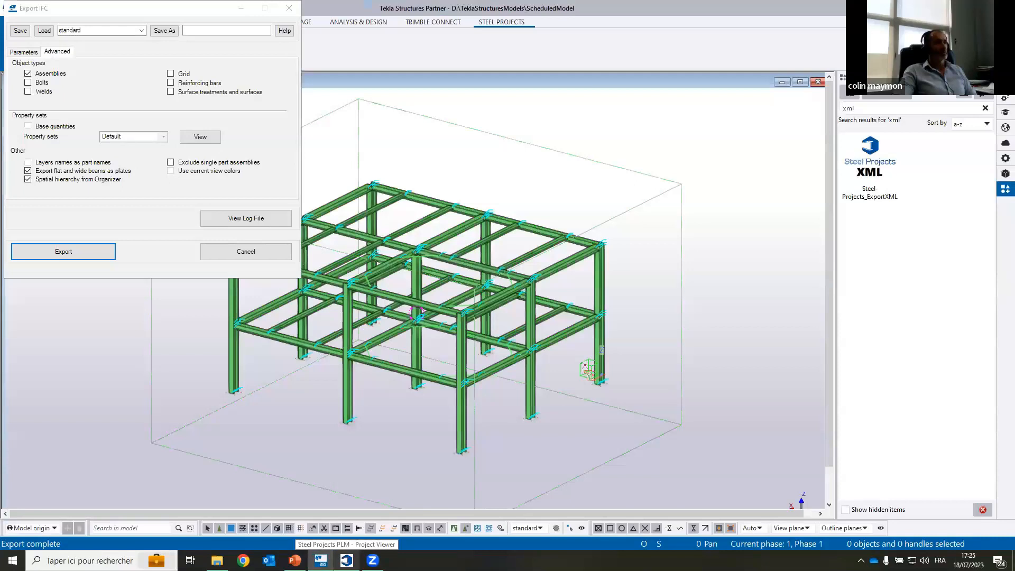
{"action": "left_click", "coordinate": [347, 560]}
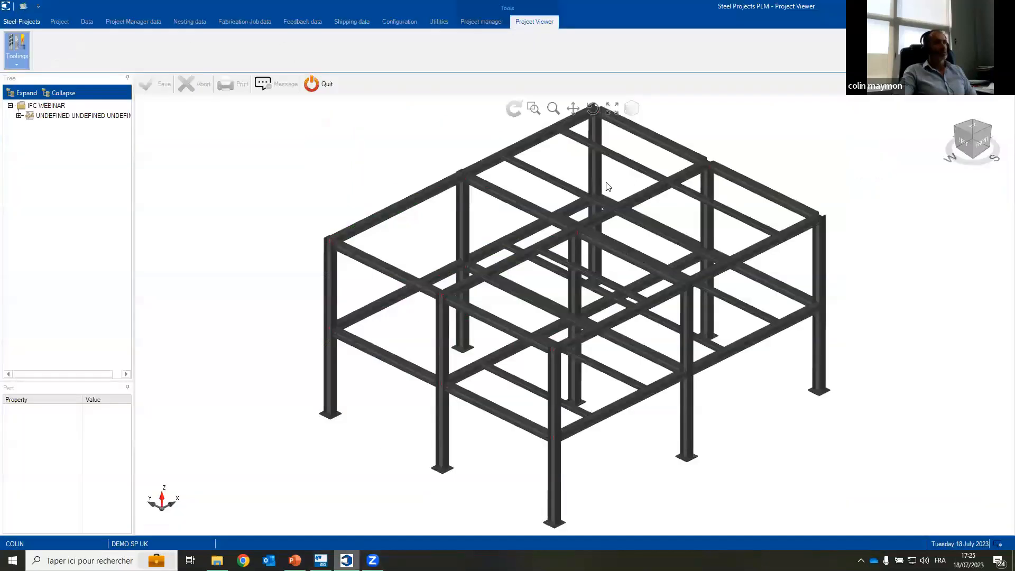
{"action": "left_click", "coordinate": [593, 108]}
{"action": "left_click_drag", "start_coordinate": [657, 224], "coordinate": [327, 113]}
{"action": "left_click", "coordinate": [304, 84]}
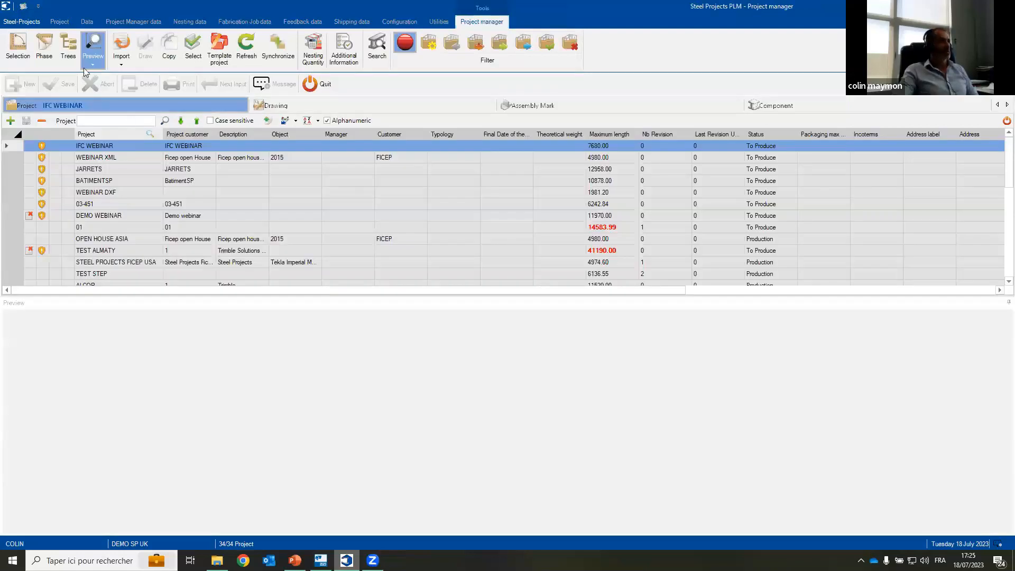
{"action": "left_click", "coordinate": [93, 59]}
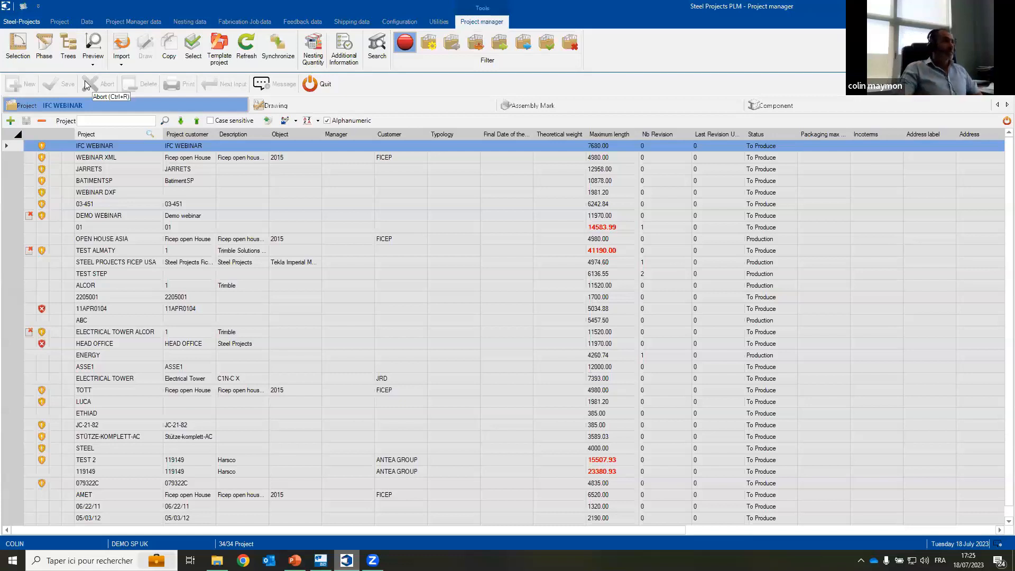
Step: Start a STEP import with the POTEAU N°1 assembly file and load it into the Step import window
{"action": "left_click", "coordinate": [122, 66]}
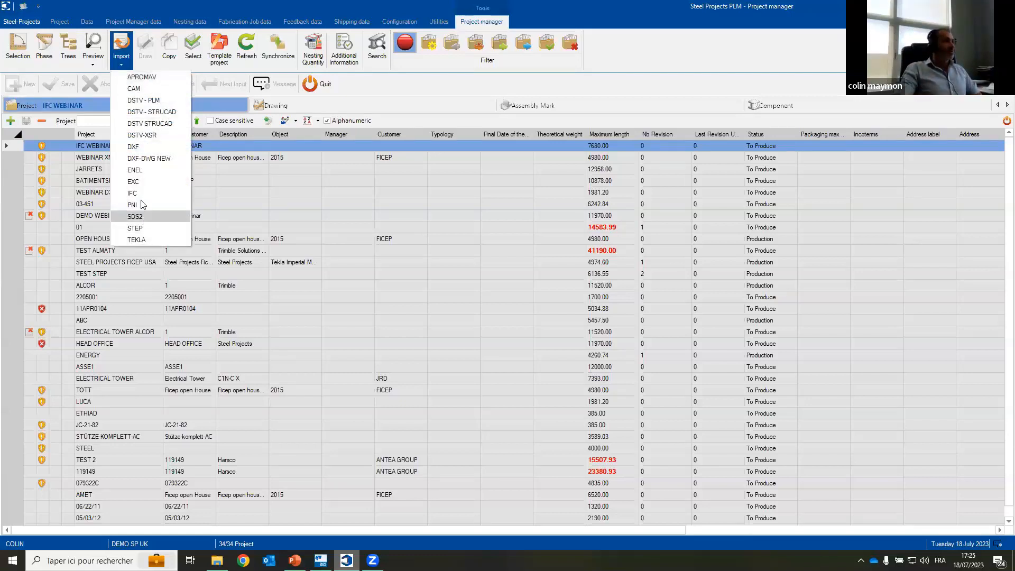
{"action": "left_click", "coordinate": [147, 229]}
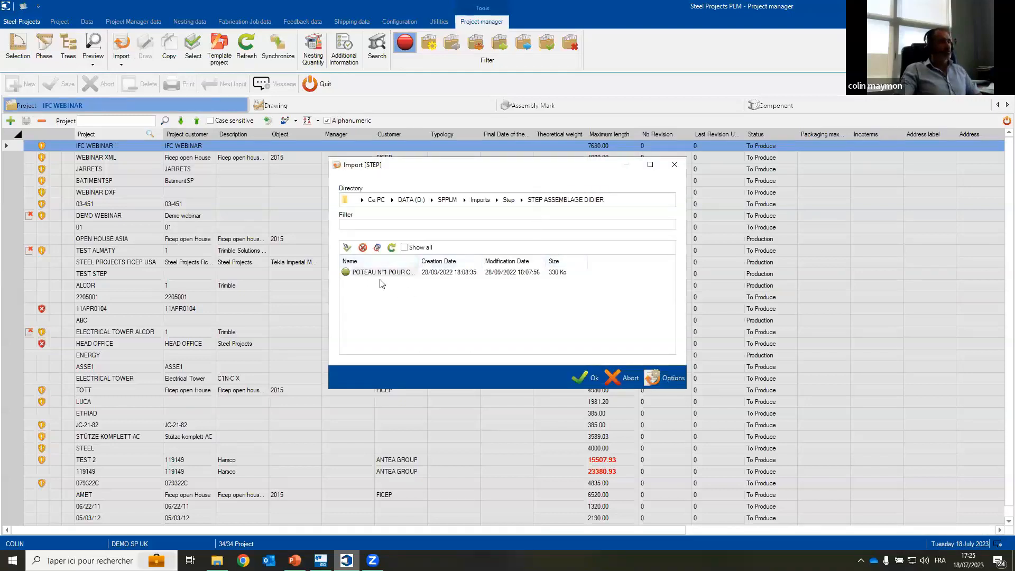
{"action": "left_click", "coordinate": [616, 376]}
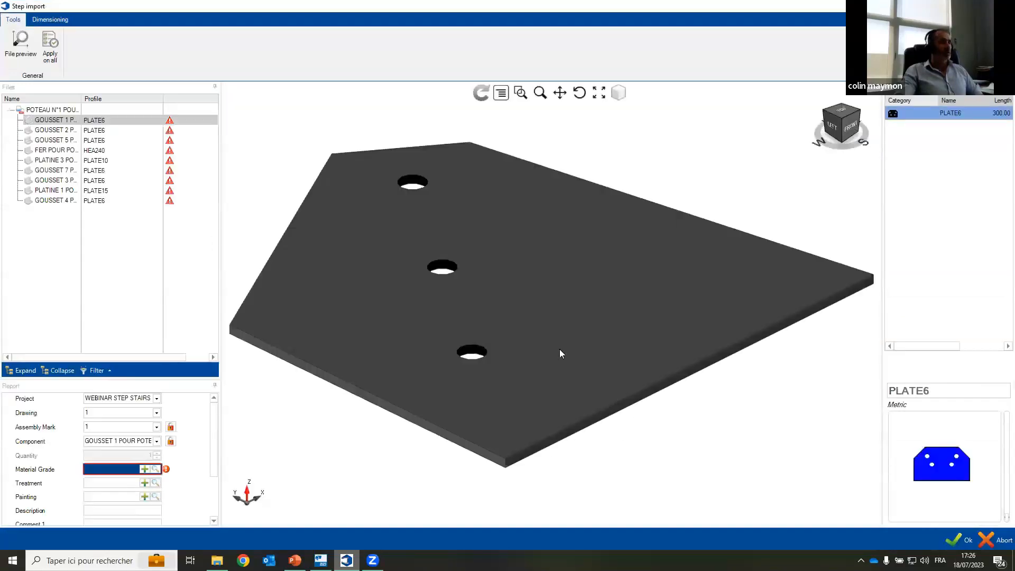
Step: Examine the whole POTEAU N°1 assembly in 3D and locate PLATINE 3 and the GOUSSET 5, 2 and 7 plates in it
{"action": "left_click", "coordinate": [66, 110]}
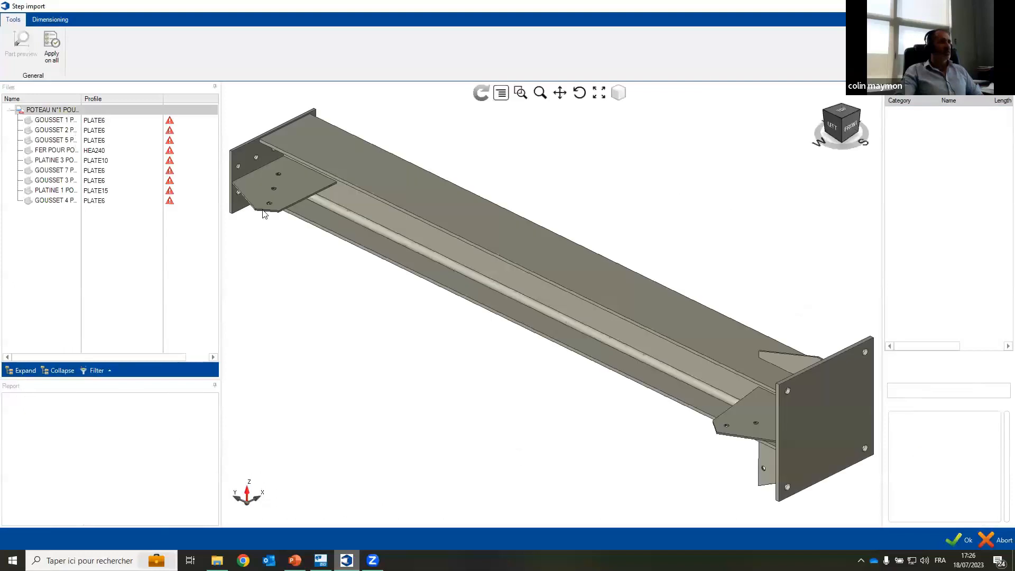
{"action": "left_click", "coordinate": [579, 93]}
{"action": "left_click_drag", "start_coordinate": [808, 292], "coordinate": [605, 274]}
{"action": "left_click", "coordinate": [91, 159]}
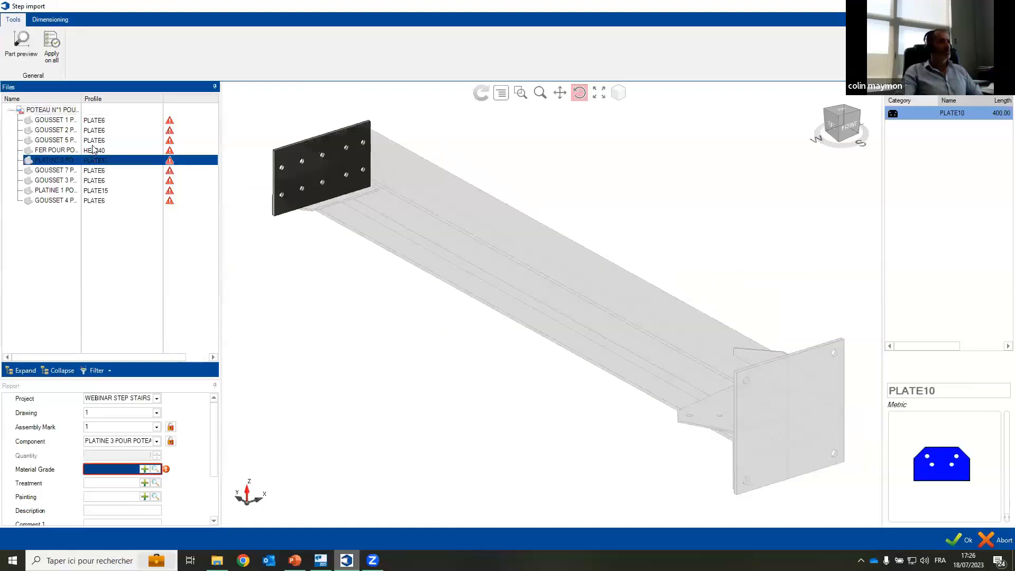
{"action": "left_click", "coordinate": [95, 140]}
{"action": "left_click", "coordinate": [95, 130]}
{"action": "left_click", "coordinate": [96, 170]}
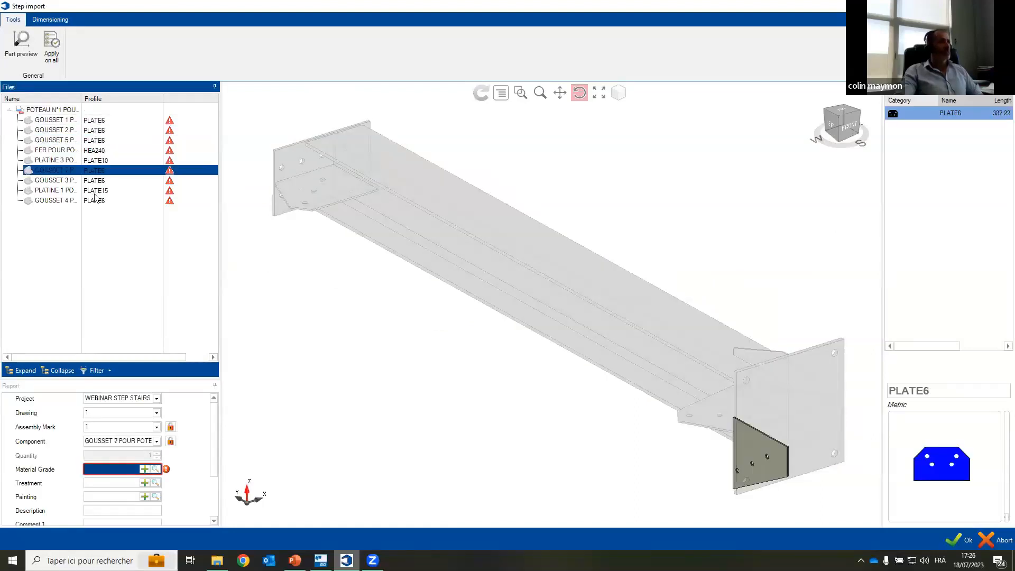
Step: Set the material grade of GOUSSET 7 to S235JR and apply it to all parts, overriding the existing reports
{"action": "left_click", "coordinate": [155, 468]}
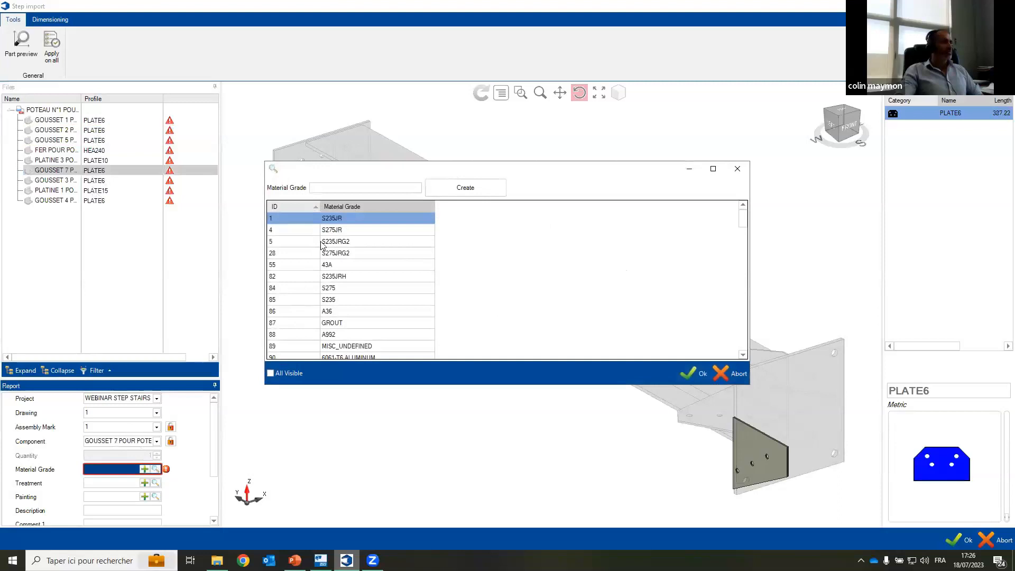
{"action": "double_click", "coordinate": [339, 221]}
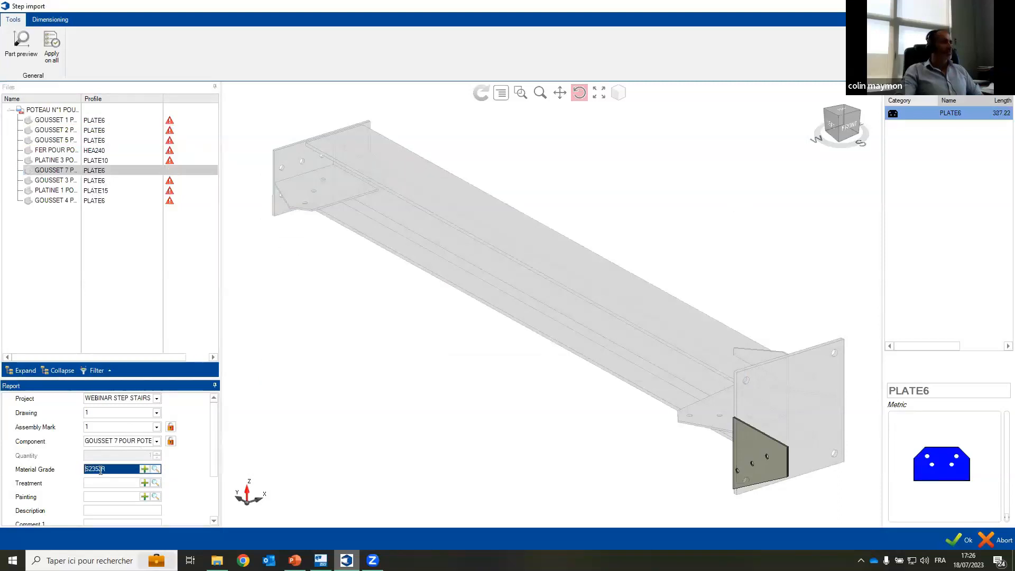
{"action": "left_click", "coordinate": [51, 46]}
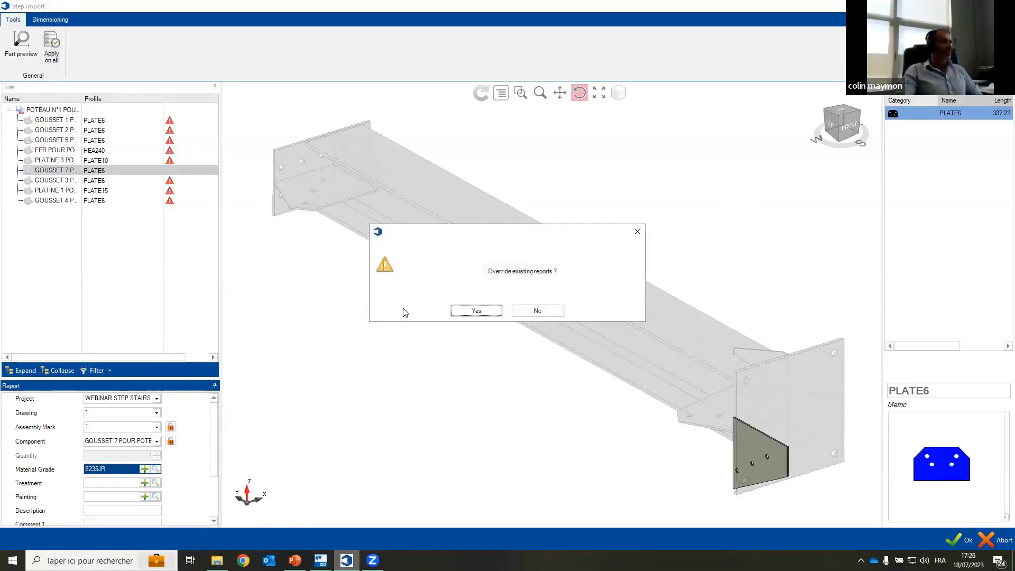
{"action": "left_click", "coordinate": [472, 311]}
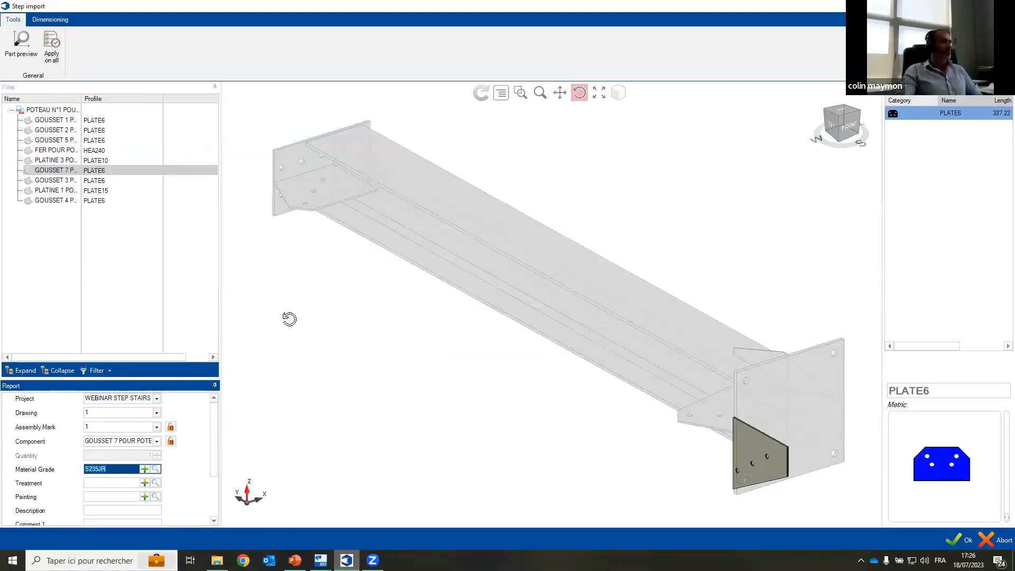
Step: Complete the STEP import into the WEBINAR STEP STAIRS project and inspect its assembly mark in the 3D preview
{"action": "left_click", "coordinate": [959, 539]}
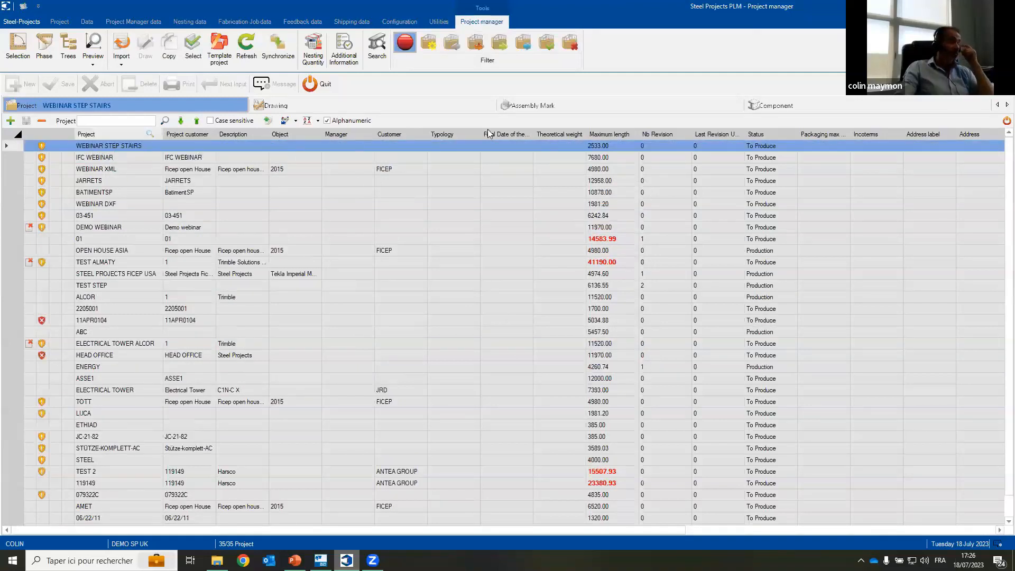
{"action": "left_click", "coordinate": [543, 105]}
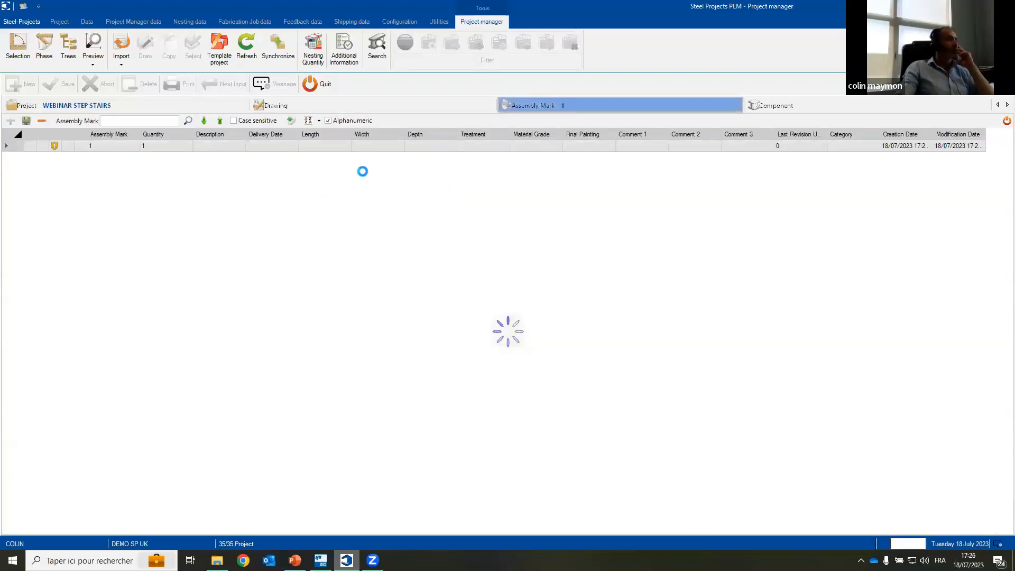
{"action": "left_click", "coordinate": [93, 49]}
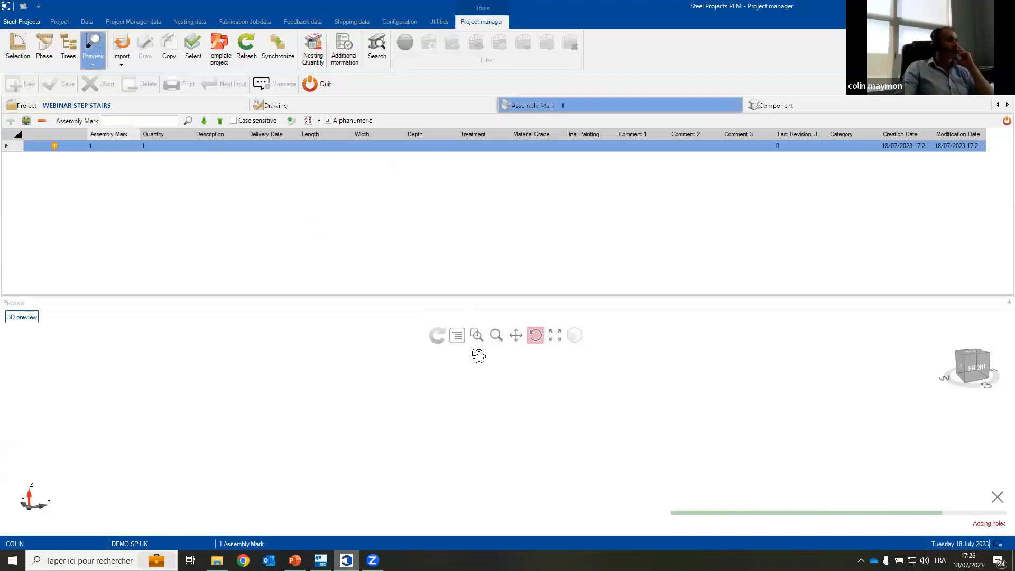
{"action": "left_click_drag", "start_coordinate": [623, 430], "coordinate": [585, 415]}
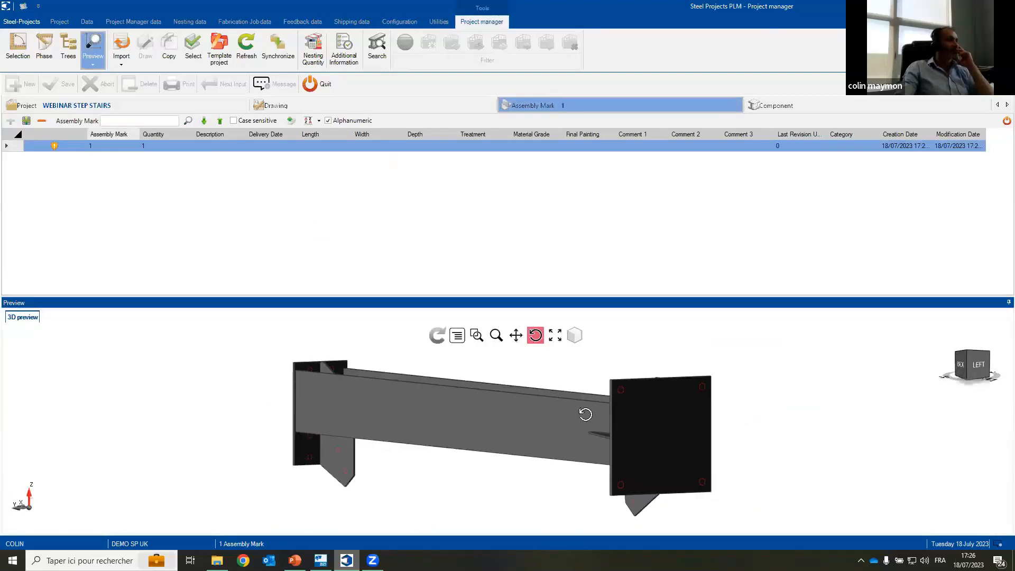
Step: Check the component list of the WEBINAR STEP STAIRS project with its part previews and return to the project list
{"action": "left_click", "coordinate": [835, 102]}
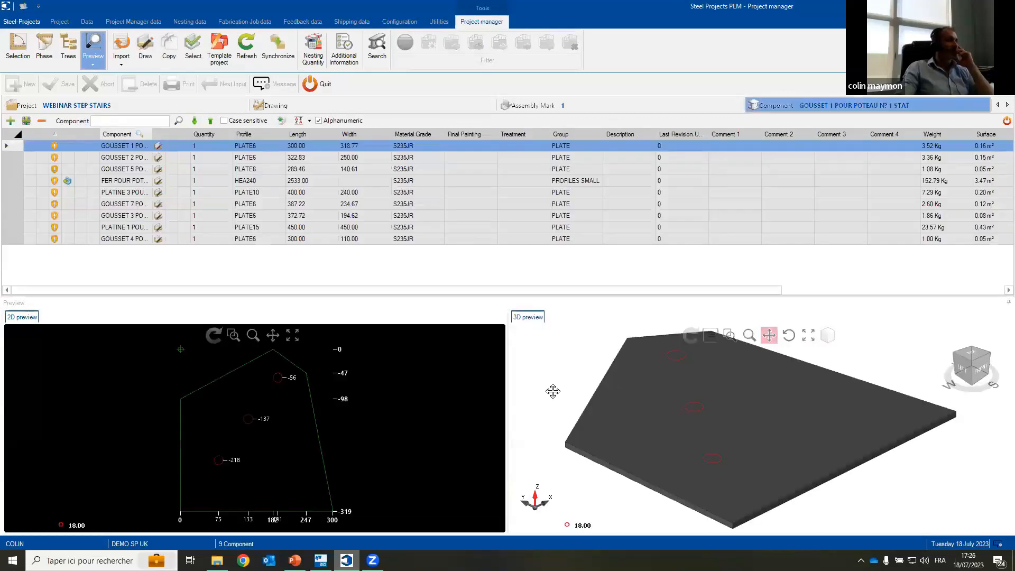
{"action": "left_click", "coordinate": [193, 169]}
{"action": "left_click", "coordinate": [107, 105]}
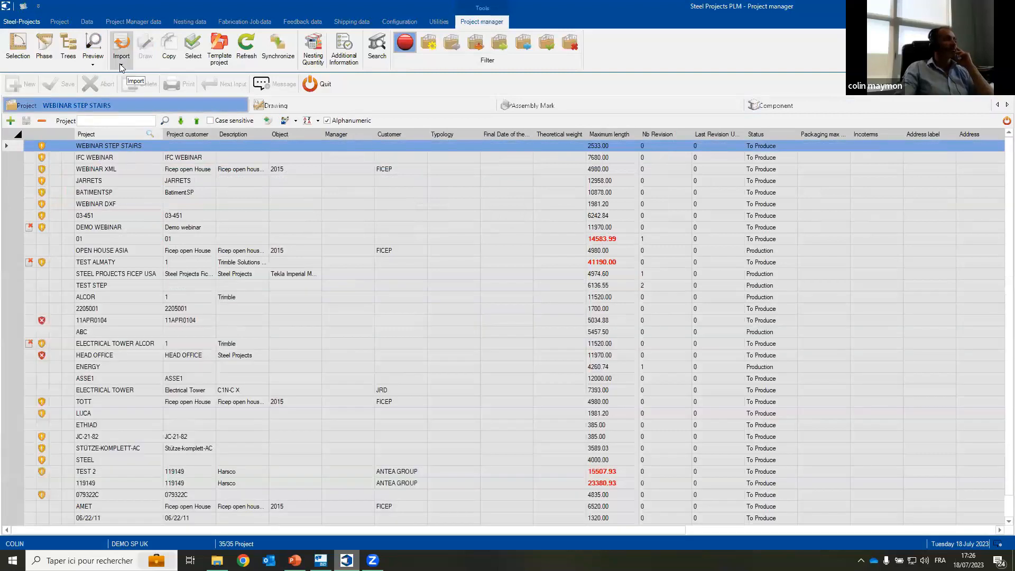
Step: Start a STEP import of the file 00021314.stp from the Stairs folder
{"action": "left_click", "coordinate": [121, 64]}
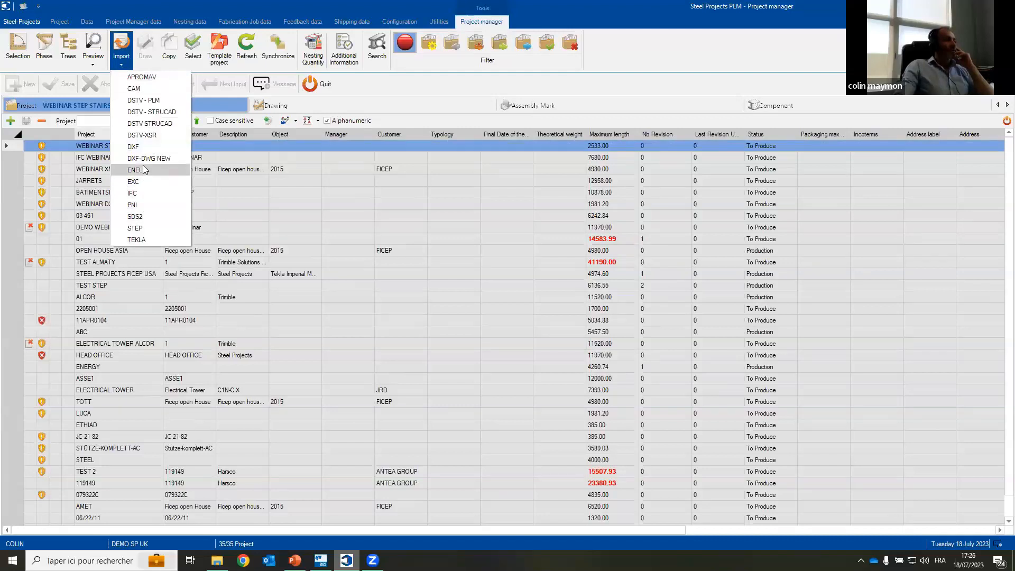
{"action": "left_click", "coordinate": [151, 227]}
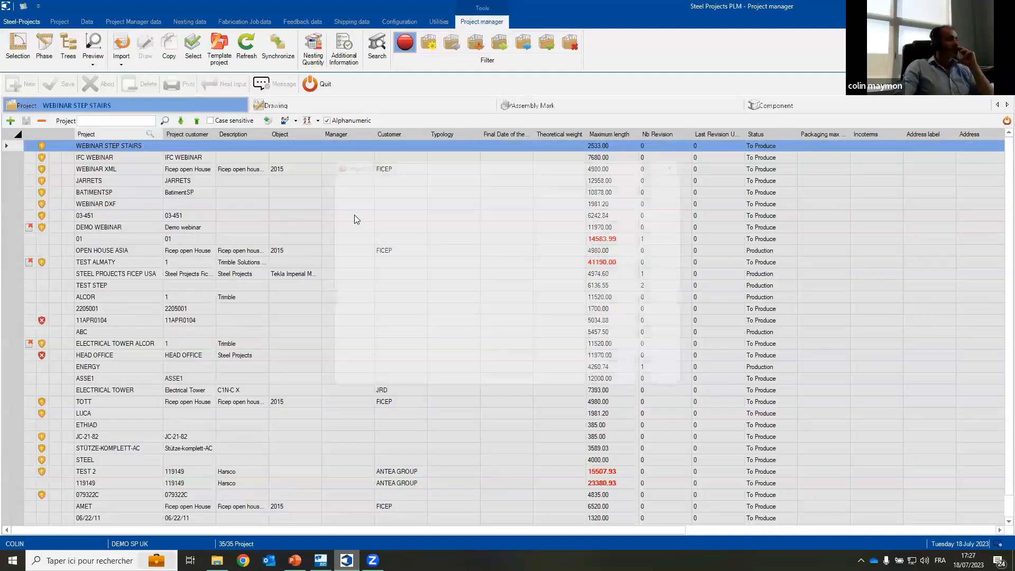
{"action": "left_click", "coordinate": [523, 200]}
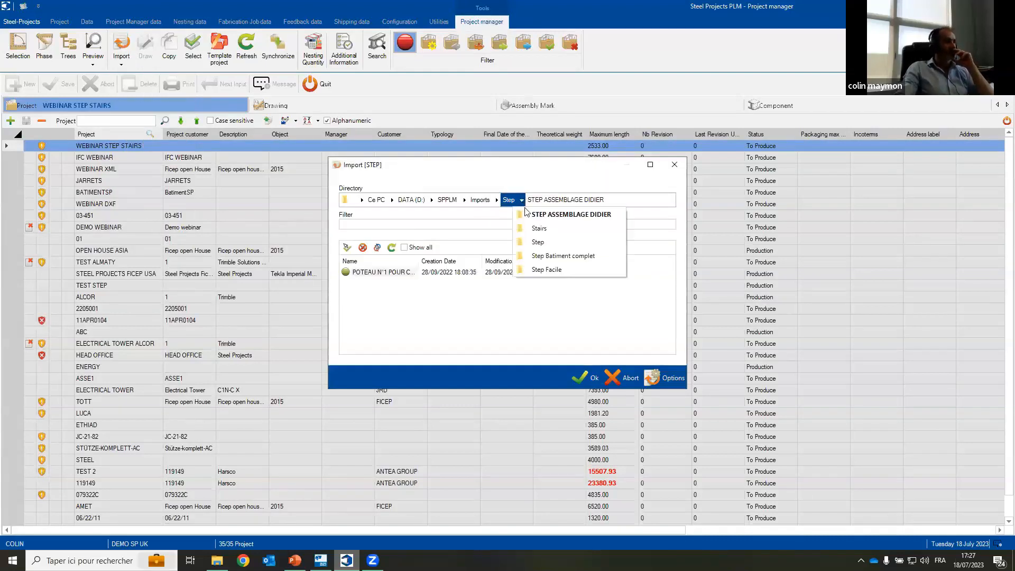
{"action": "left_click", "coordinate": [541, 230]}
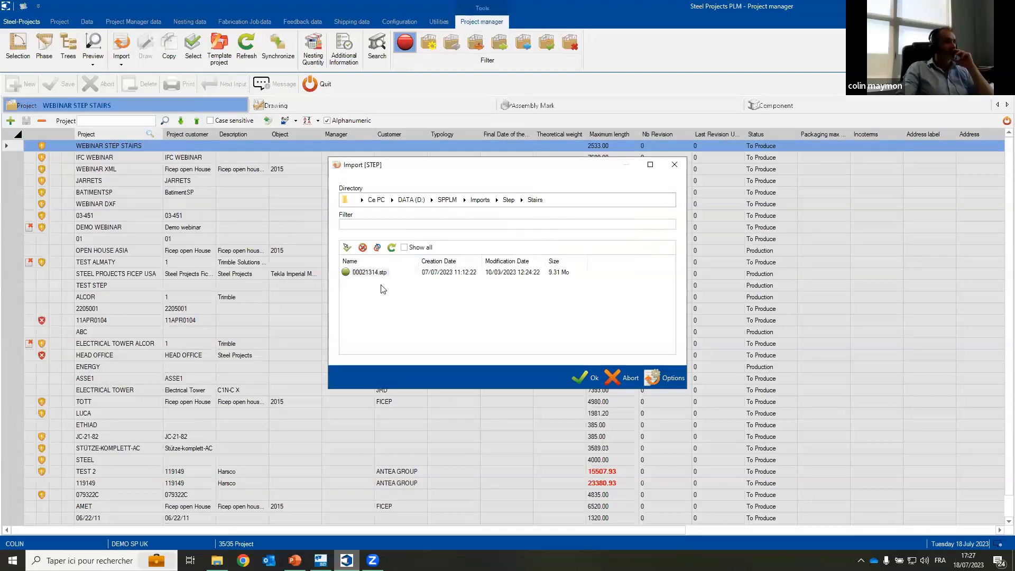
{"action": "left_click", "coordinate": [588, 378]}
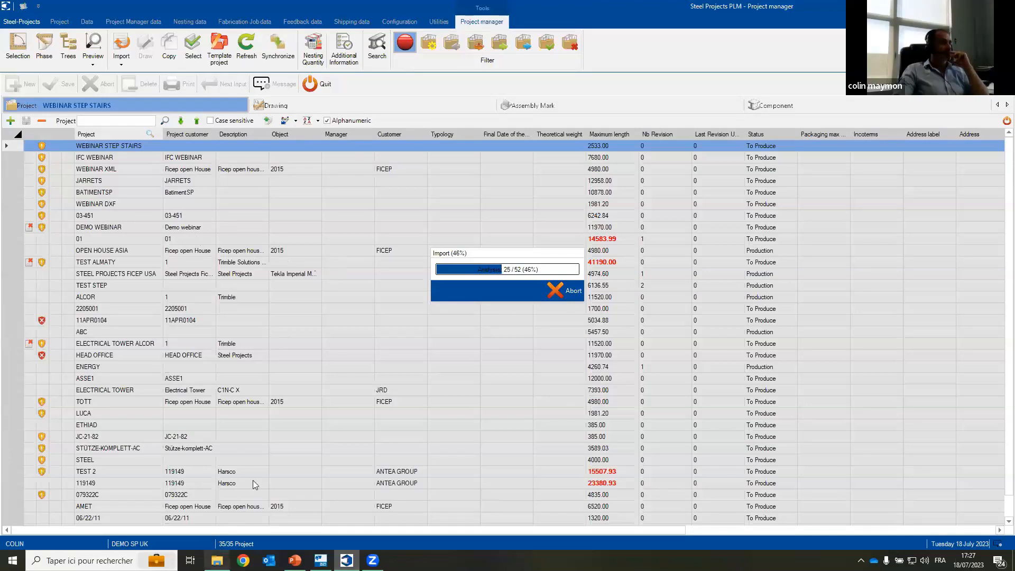
Step: Browse to the SPPLM\Imports\Imports W folder on the DATA (D:) drive and open assem3 - demo.xlsx in Excel
{"action": "left_click", "coordinate": [1013, 562]}
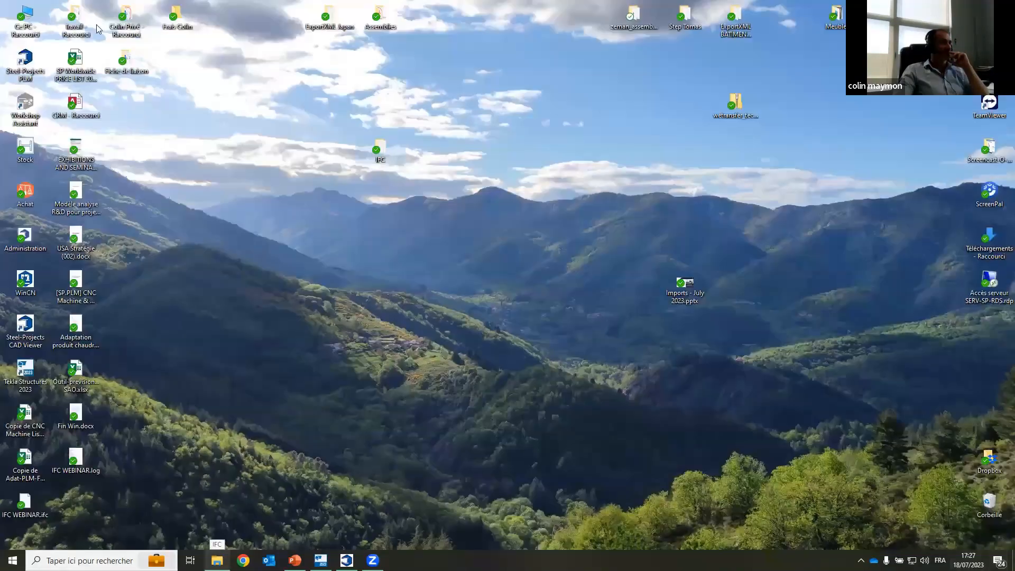
{"action": "double_click", "coordinate": [24, 19]}
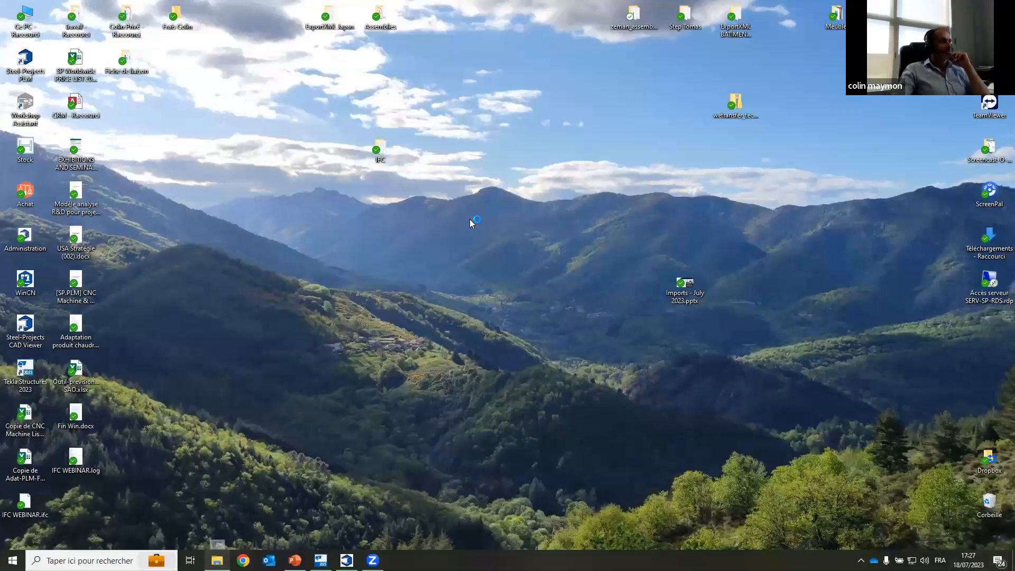
{"action": "double_click", "coordinate": [682, 311]}
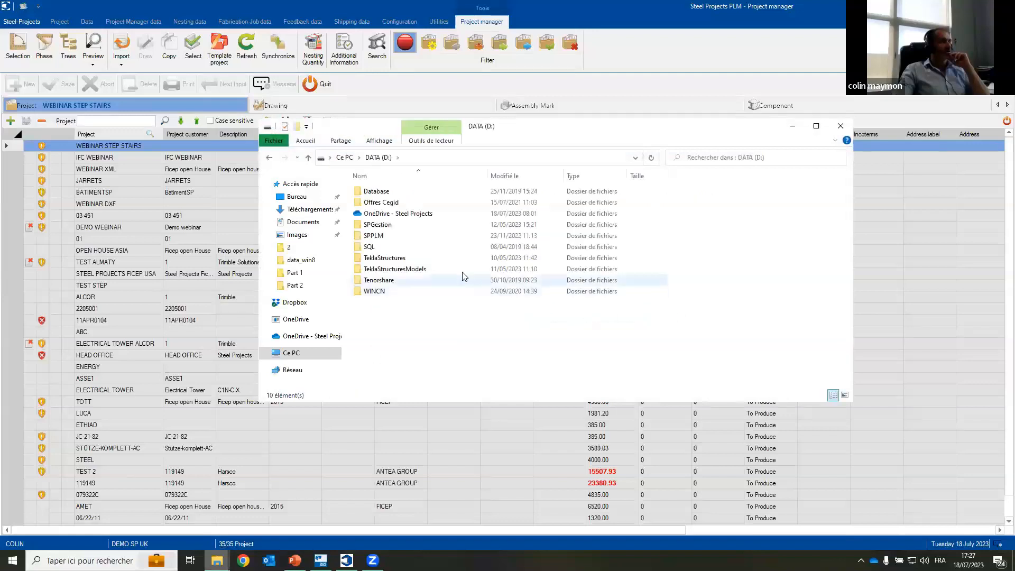
{"action": "double_click", "coordinate": [377, 239]}
{"action": "double_click", "coordinate": [378, 234]}
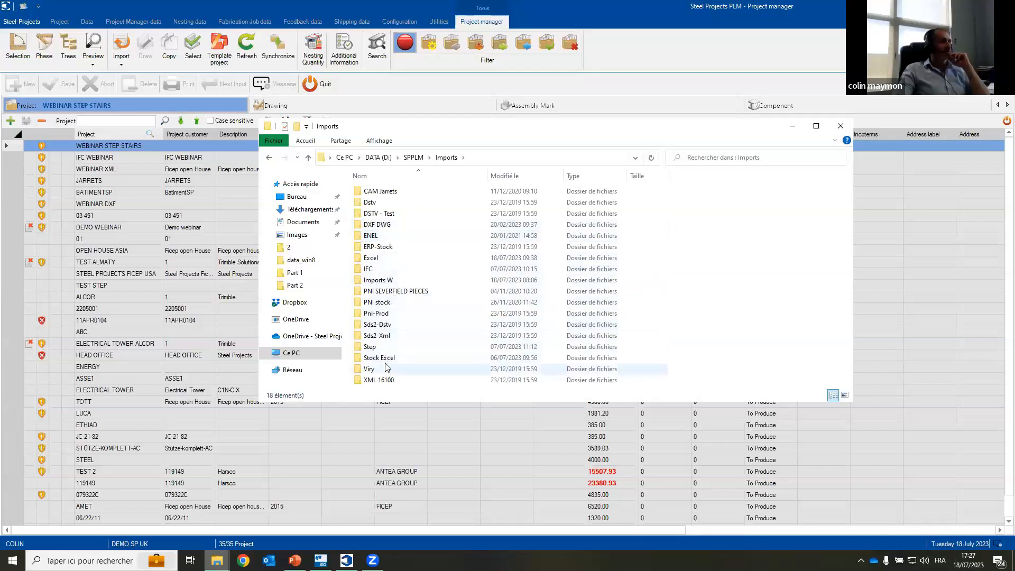
{"action": "double_click", "coordinate": [383, 280]}
{"action": "double_click", "coordinate": [388, 236]}
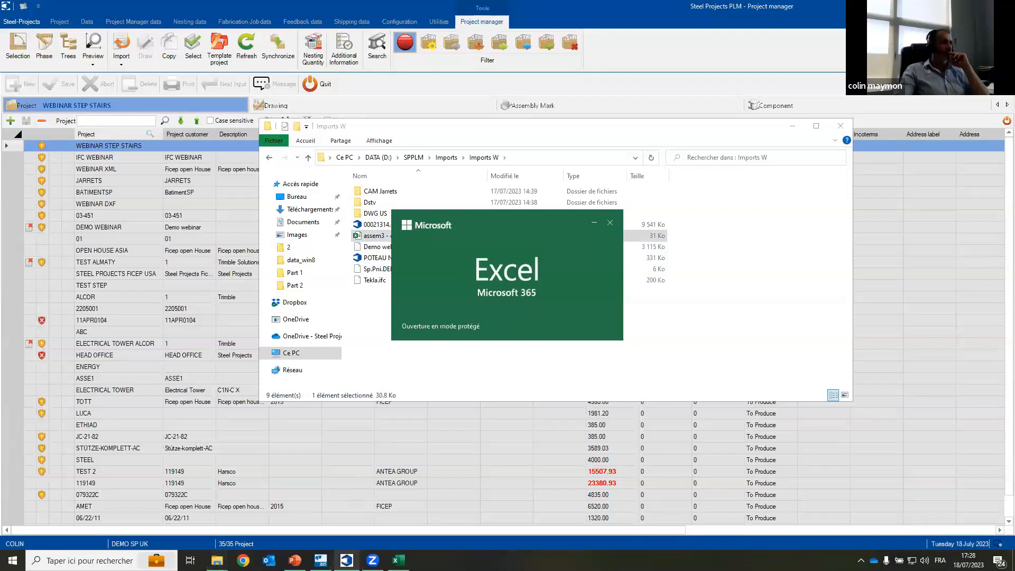
{"action": "left_click", "coordinate": [399, 560]}
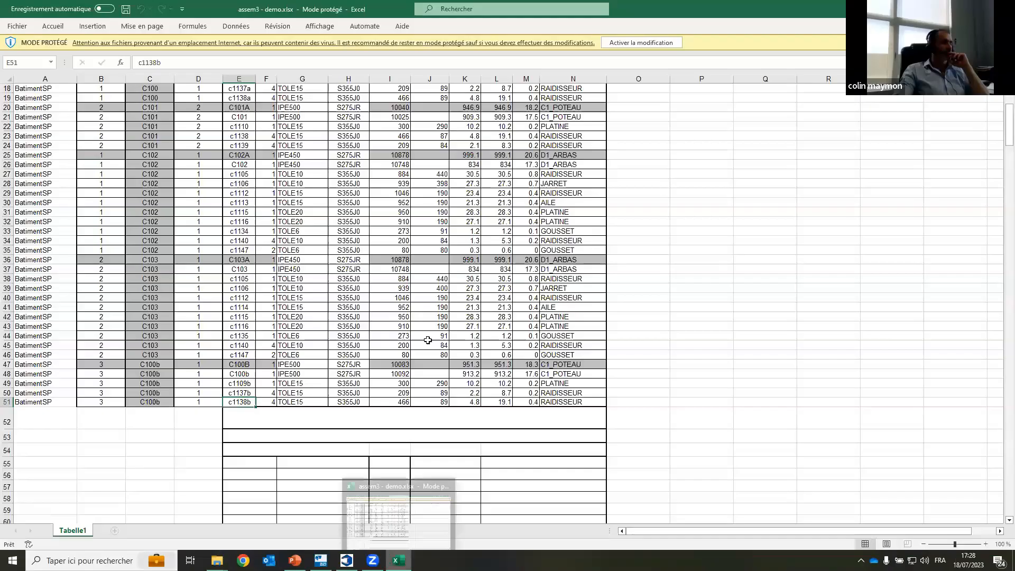
Step: Examine the BatimentSP assembly list, including its header, marks, profiles, grades and dimensions, and switch back to Steel Projects PLM
{"action": "scroll", "coordinate": [189, 204], "scroll_direction": "up", "scroll_amount": 3}
{"action": "scroll", "coordinate": [188, 204], "scroll_direction": "up", "scroll_amount": 3}
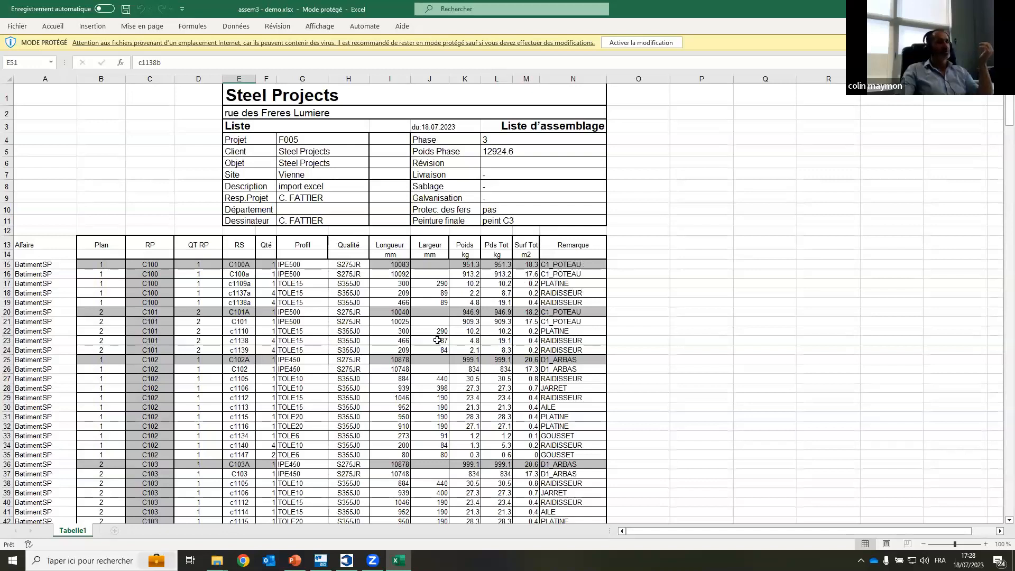
{"action": "scroll", "coordinate": [436, 343], "scroll_direction": "down", "scroll_amount": 1}
{"action": "scroll", "coordinate": [436, 342], "scroll_direction": "down", "scroll_amount": 6}
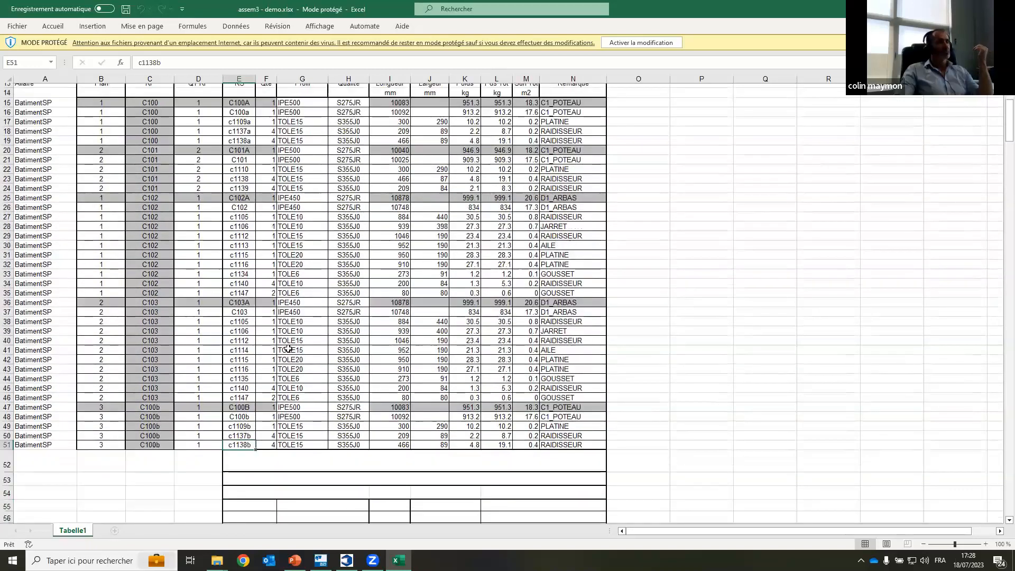
{"action": "scroll", "coordinate": [289, 347], "scroll_direction": "up", "scroll_amount": 2}
{"action": "scroll", "coordinate": [289, 348], "scroll_direction": "up", "scroll_amount": 1}
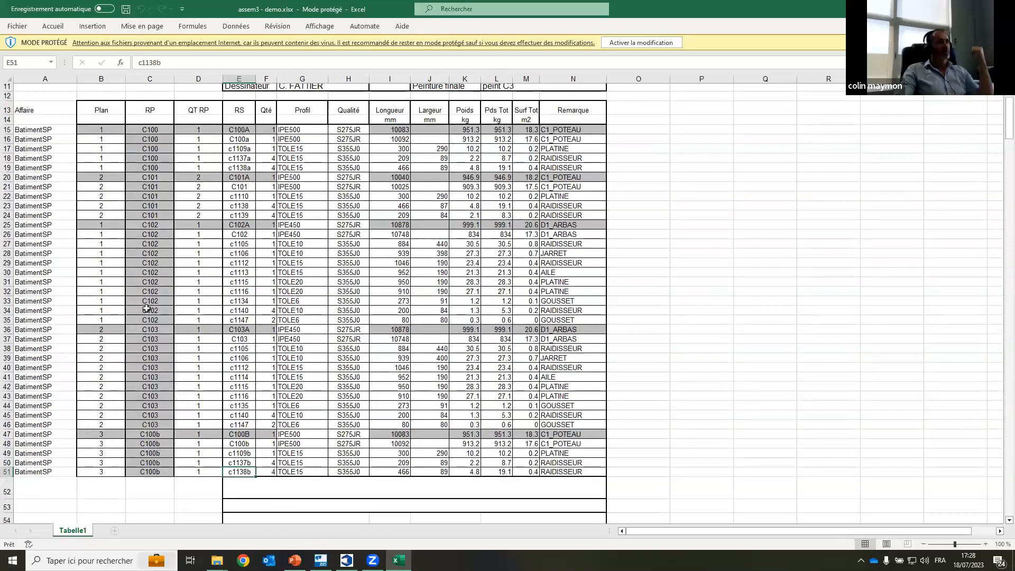
{"action": "scroll", "coordinate": [193, 301], "scroll_direction": "up", "scroll_amount": 1}
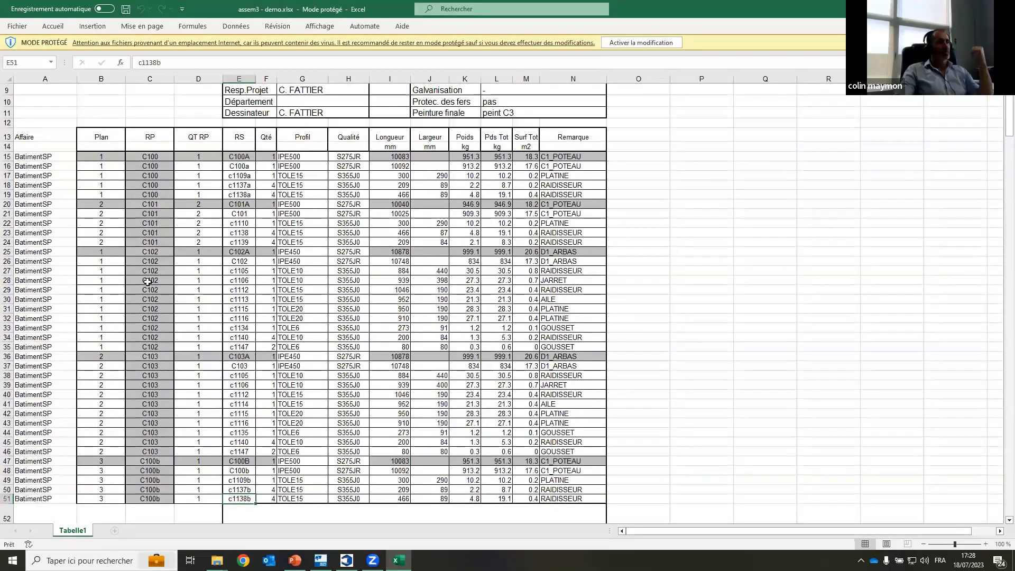
{"action": "scroll", "coordinate": [110, 174], "scroll_direction": "up", "scroll_amount": 1}
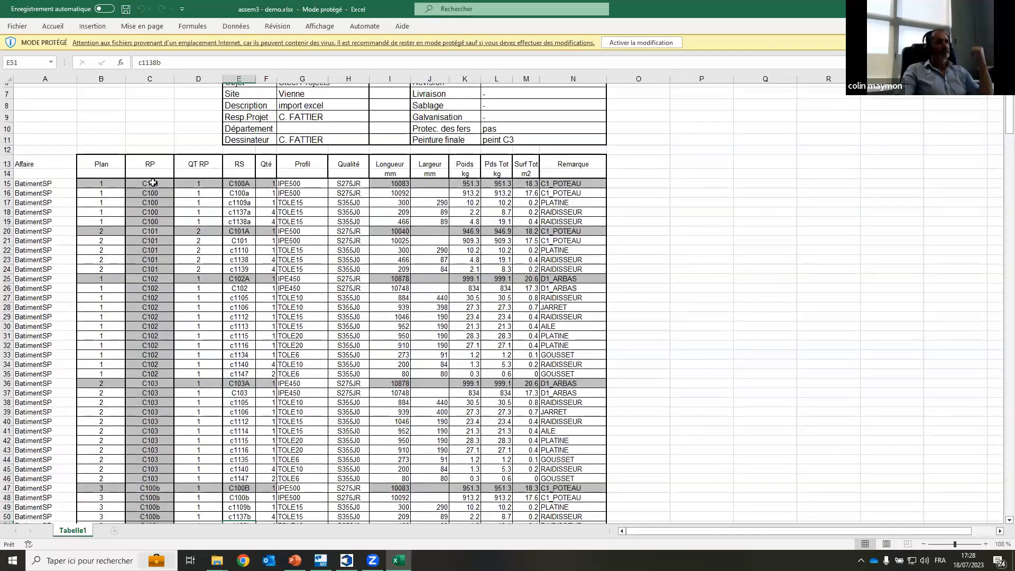
{"action": "scroll", "coordinate": [108, 172], "scroll_direction": "up", "scroll_amount": 3}
{"action": "scroll", "coordinate": [101, 169], "scroll_direction": "up", "scroll_amount": 1}
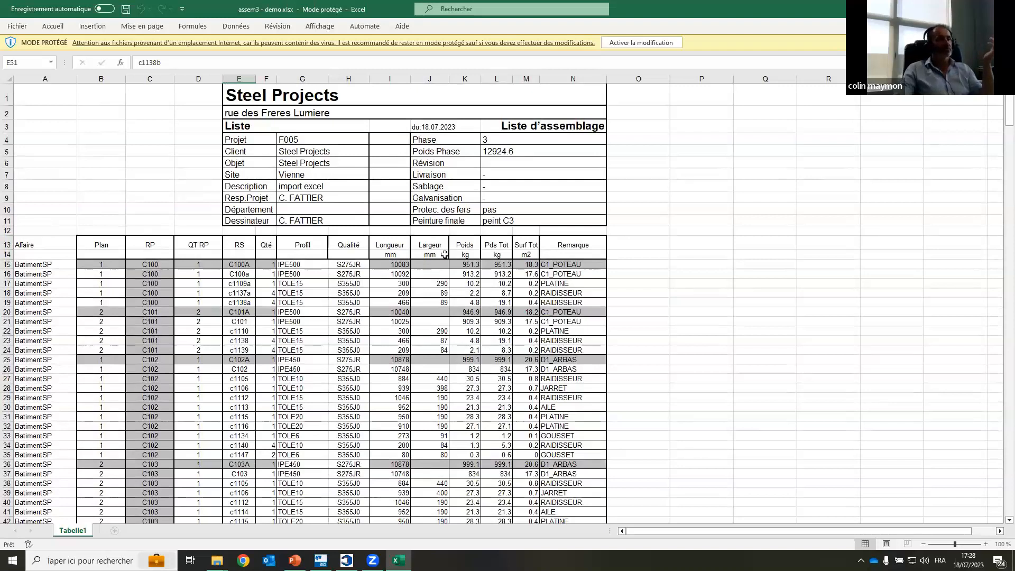
{"action": "scroll", "coordinate": [361, 374], "scroll_direction": "down", "scroll_amount": 3}
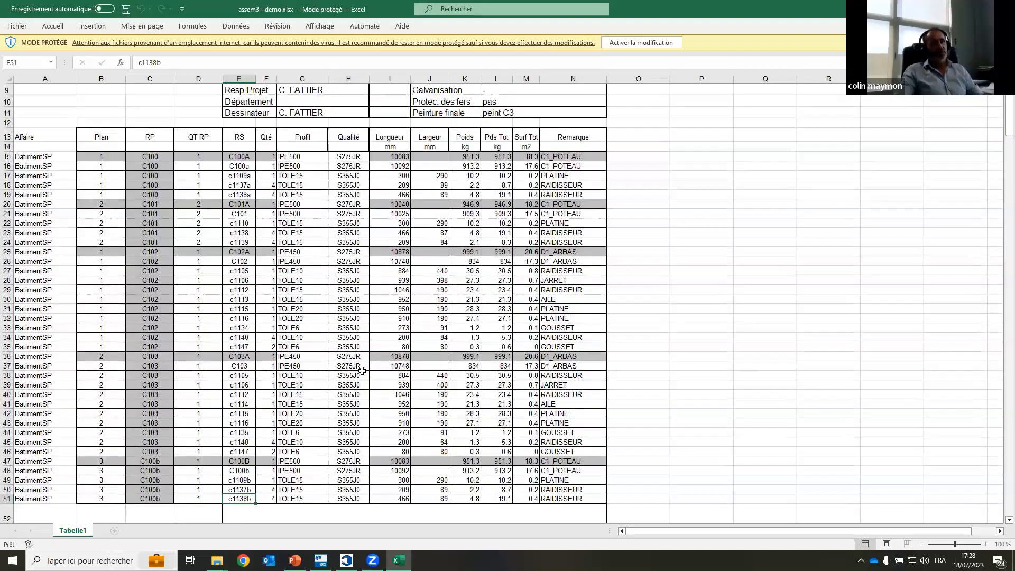
{"action": "scroll", "coordinate": [344, 386], "scroll_direction": "down", "scroll_amount": 8}
{"action": "scroll", "coordinate": [322, 385], "scroll_direction": "up", "scroll_amount": 9}
{"action": "scroll", "coordinate": [322, 385], "scroll_direction": "up", "scroll_amount": 1}
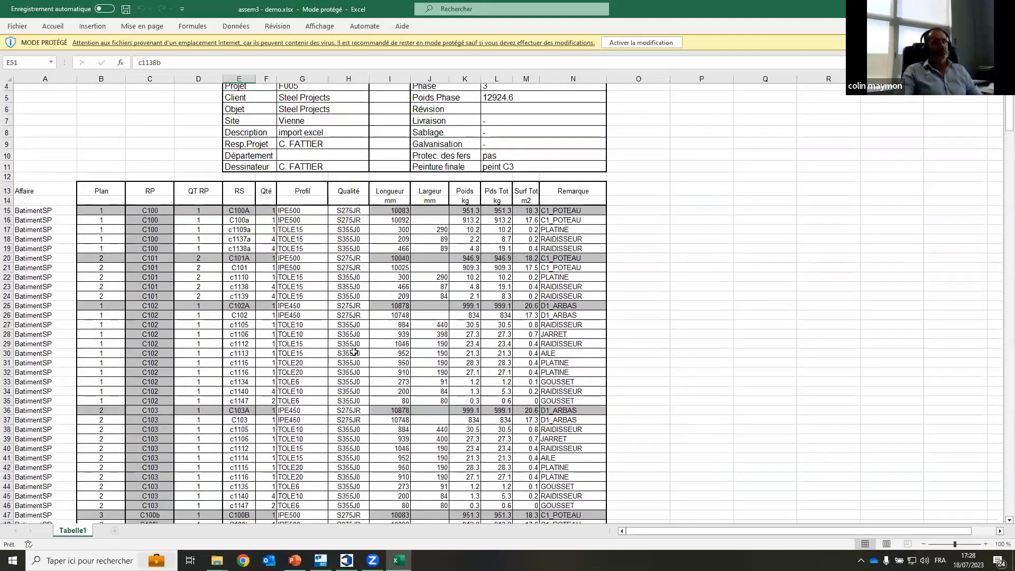
{"action": "mouse_move", "coordinate": [347, 561]}
{"action": "left_click", "coordinate": [359, 540]}
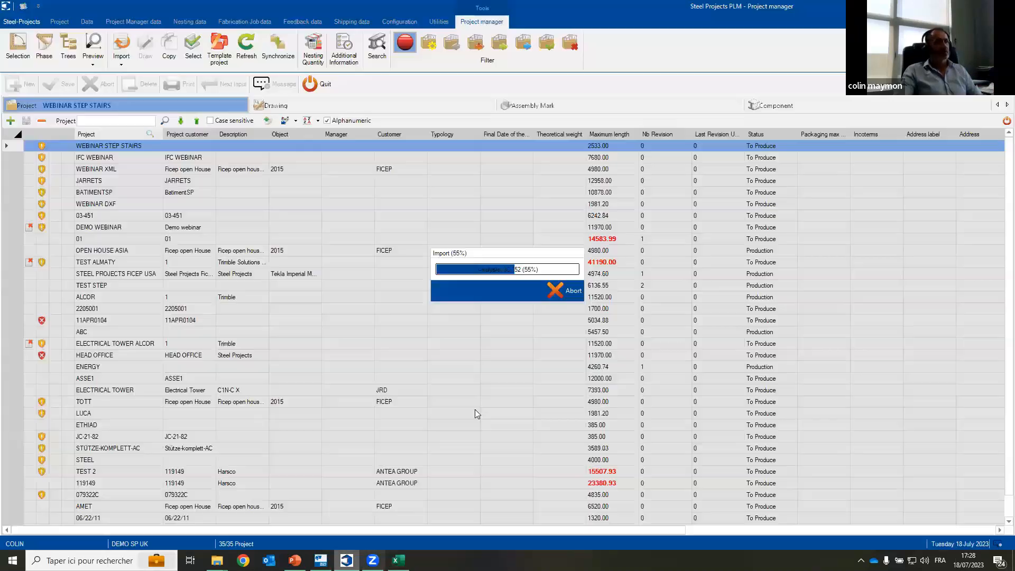
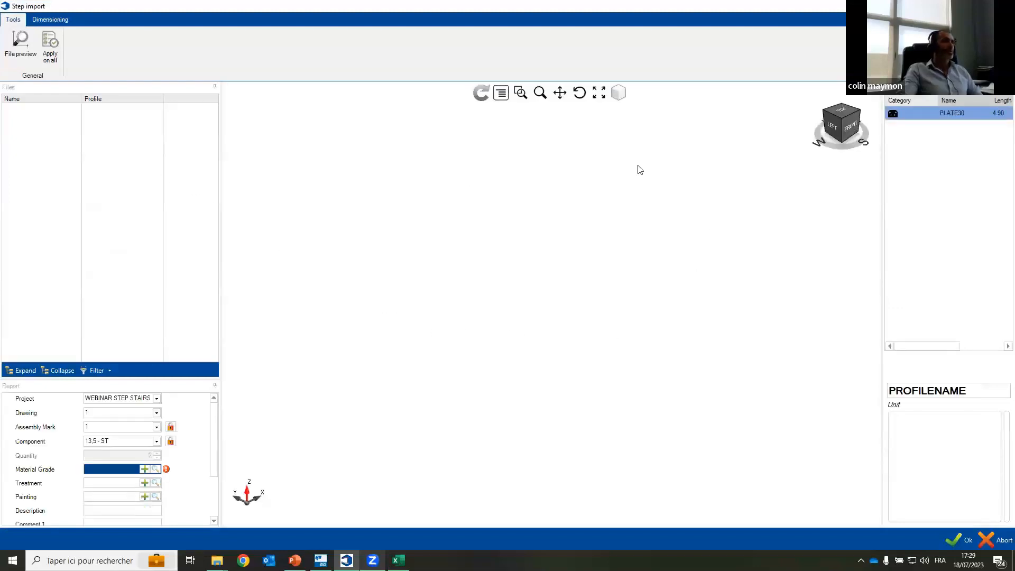
Step: Display the whole staircase model of 00021314.stp in the import preview and look over its stair flights and landings
{"action": "left_click", "coordinate": [51, 110]}
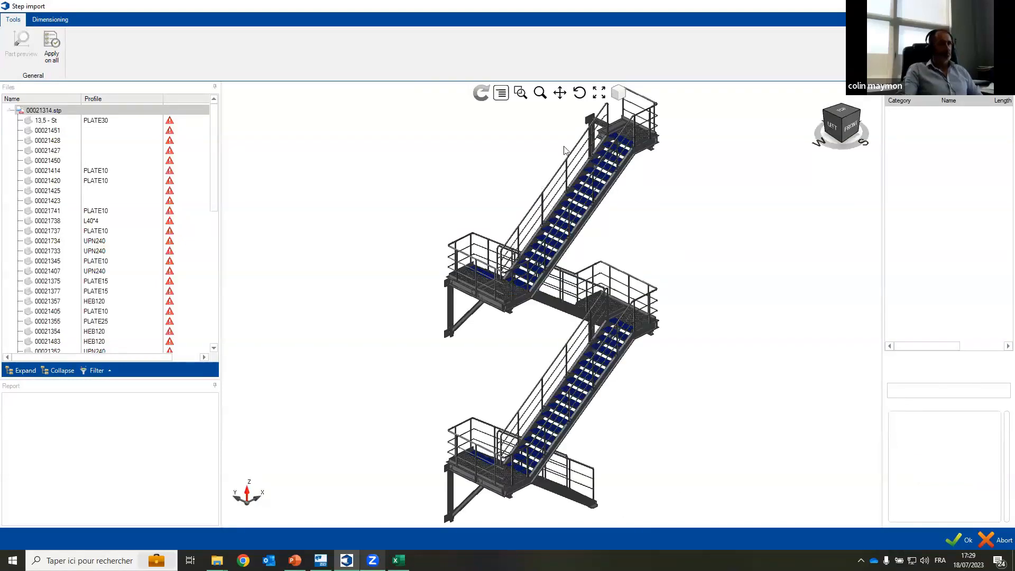
{"action": "scroll", "coordinate": [571, 177], "scroll_direction": "up", "scroll_amount": 5}
{"action": "scroll", "coordinate": [571, 191], "scroll_direction": "down", "scroll_amount": 6}
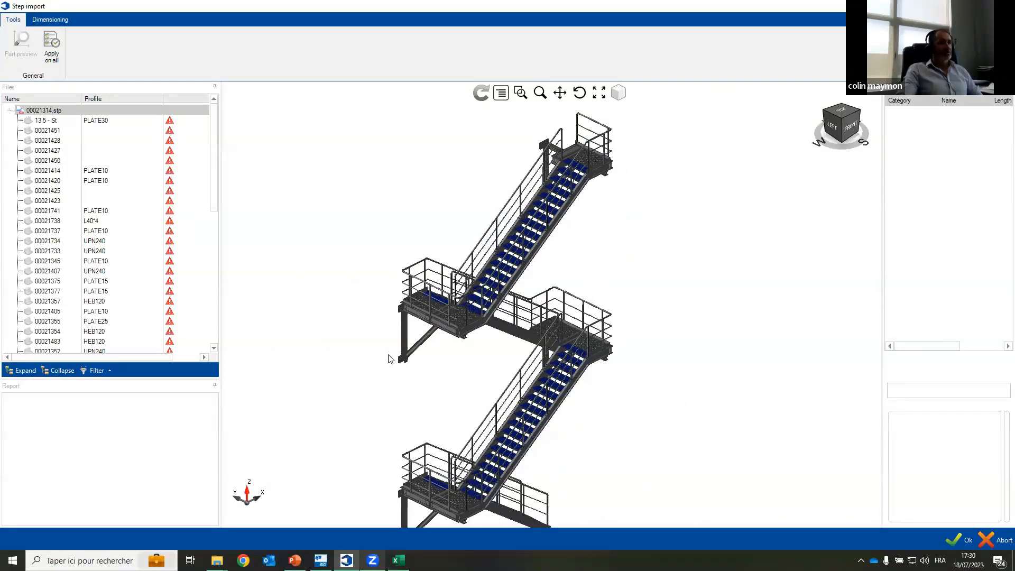
{"action": "left_click_drag", "start_coordinate": [414, 336], "coordinate": [447, 299]}
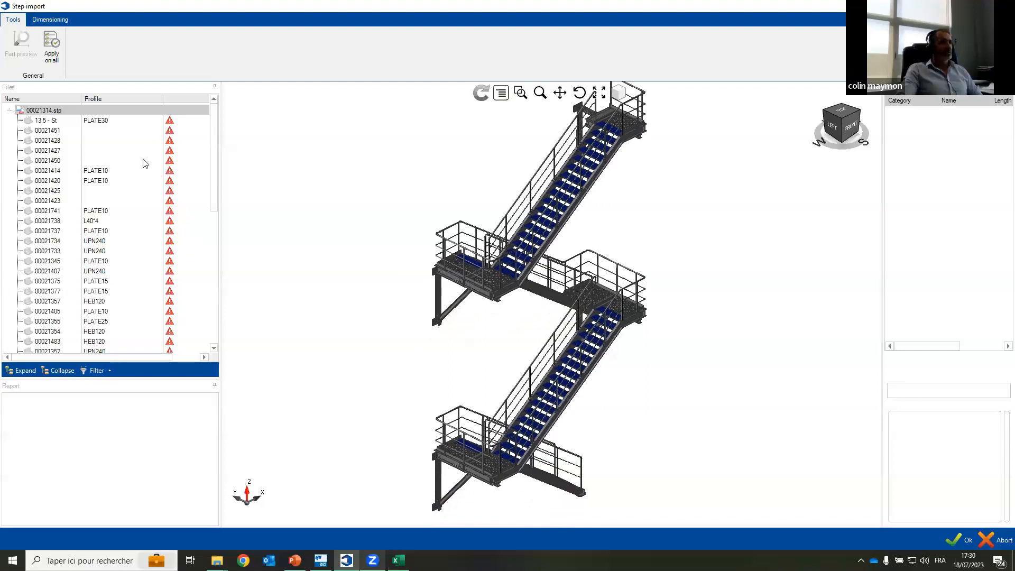
Step: Set the material grade of part 13.5 - St to S235JR and apply it to all parts, overriding the existing reports
{"action": "left_click", "coordinate": [149, 120]}
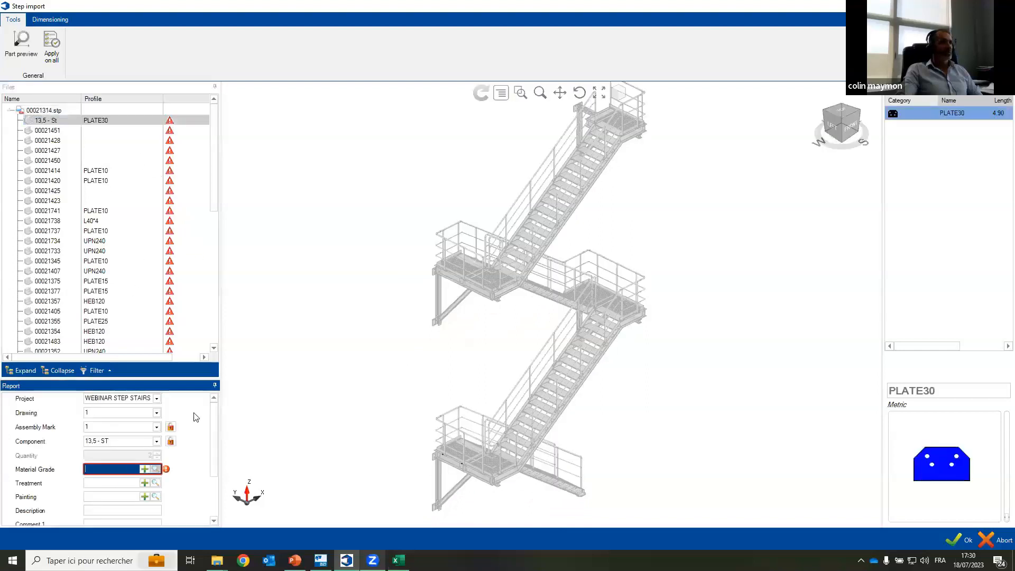
{"action": "double_click", "coordinate": [347, 218]}
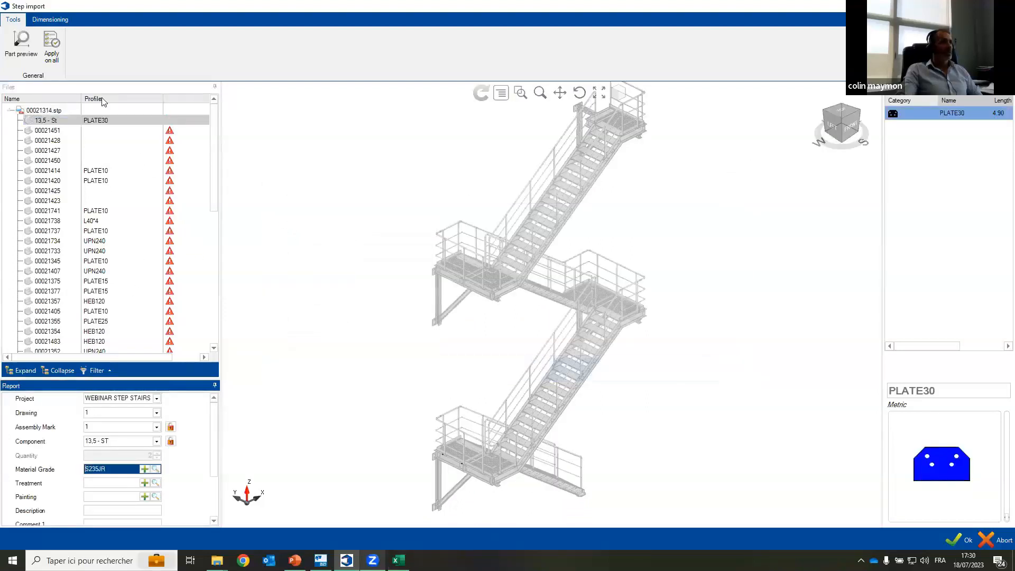
{"action": "left_click", "coordinate": [55, 48]}
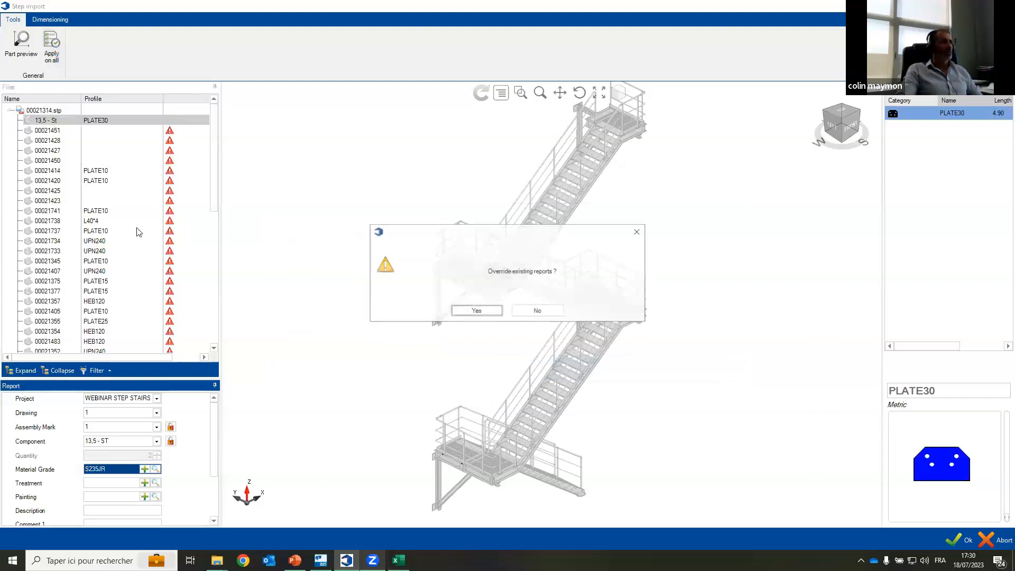
{"action": "left_click", "coordinate": [474, 310]}
Step: Examine the parts still flagged with warnings, including 00021450, 00021425, 00021423 and 00021443, in the staircase model
{"action": "left_click", "coordinate": [136, 160]}
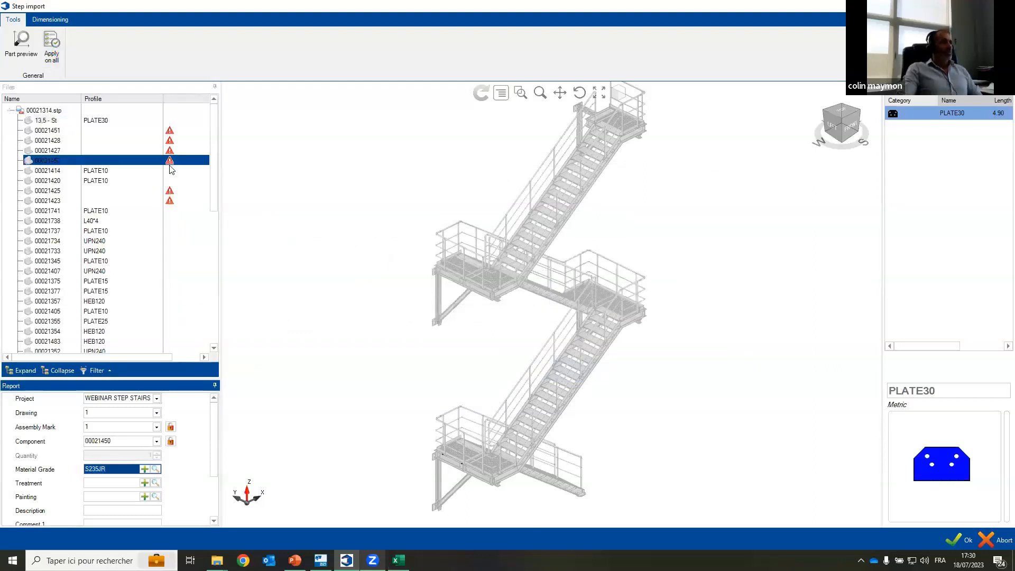
{"action": "scroll", "coordinate": [632, 99], "scroll_direction": "up", "scroll_amount": 3}
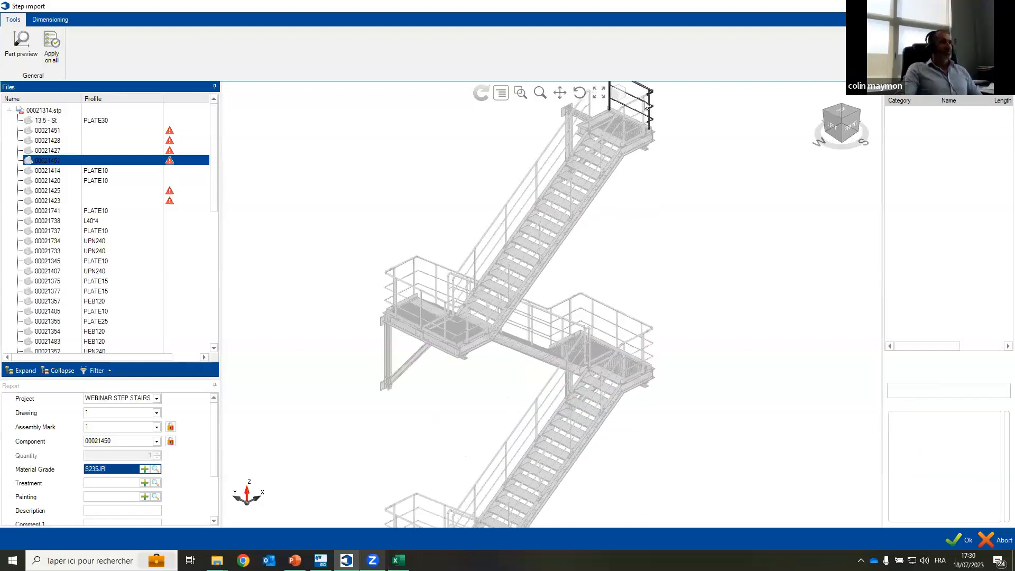
{"action": "left_click", "coordinate": [173, 192]}
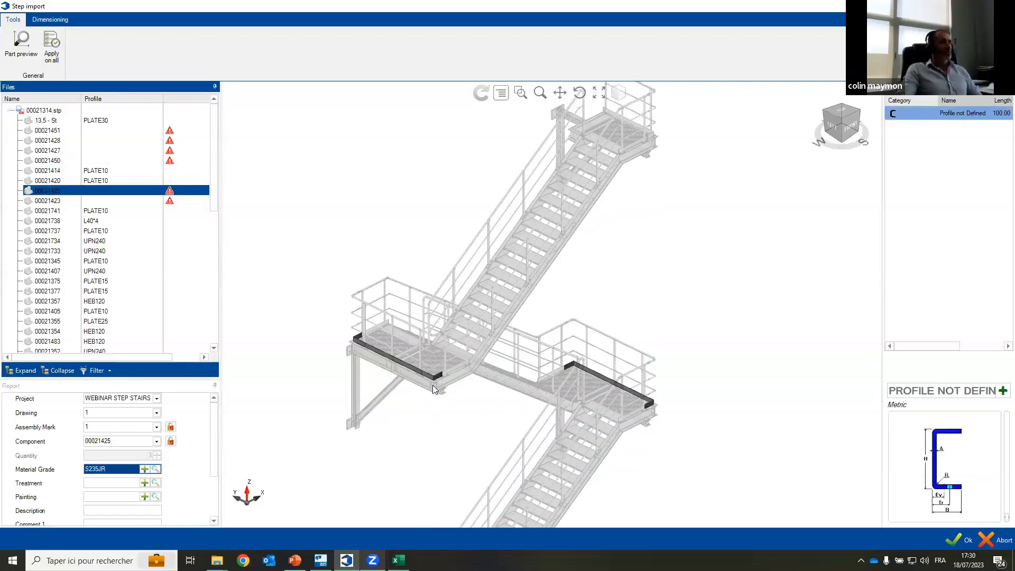
{"action": "left_click", "coordinate": [159, 202]}
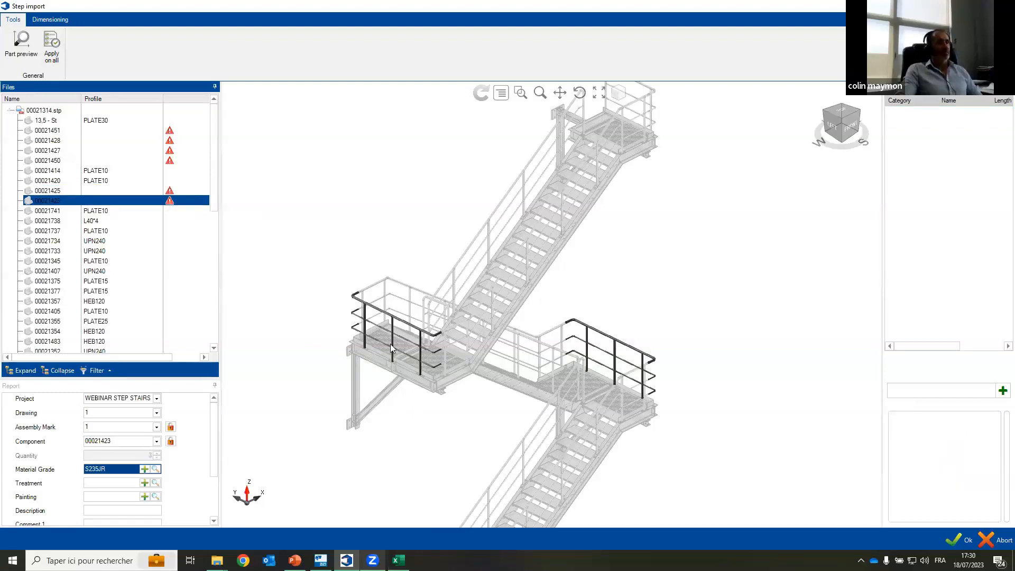
{"action": "scroll", "coordinate": [487, 319], "scroll_direction": "down", "scroll_amount": 1}
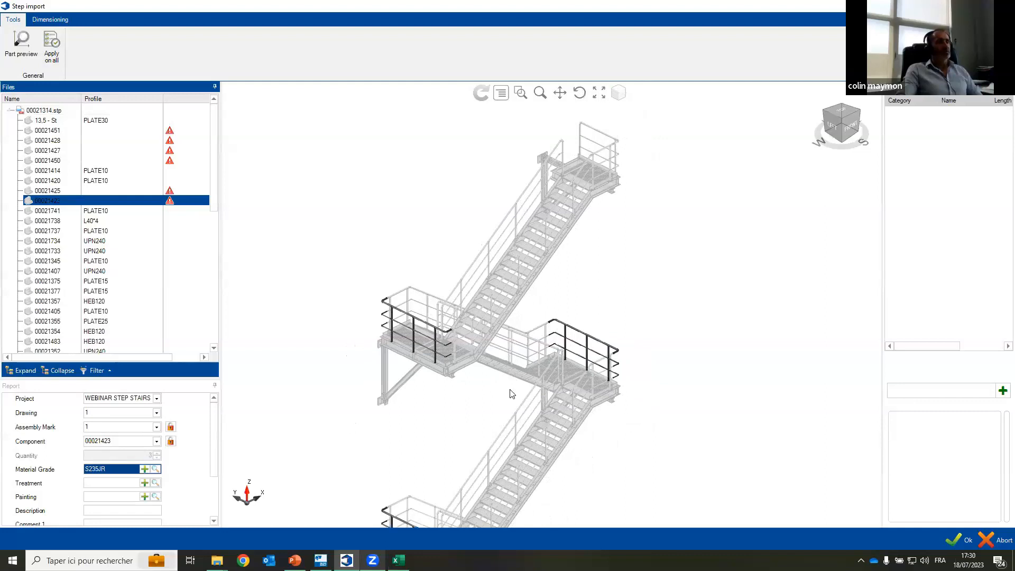
{"action": "scroll", "coordinate": [503, 389], "scroll_direction": "up", "scroll_amount": 1}
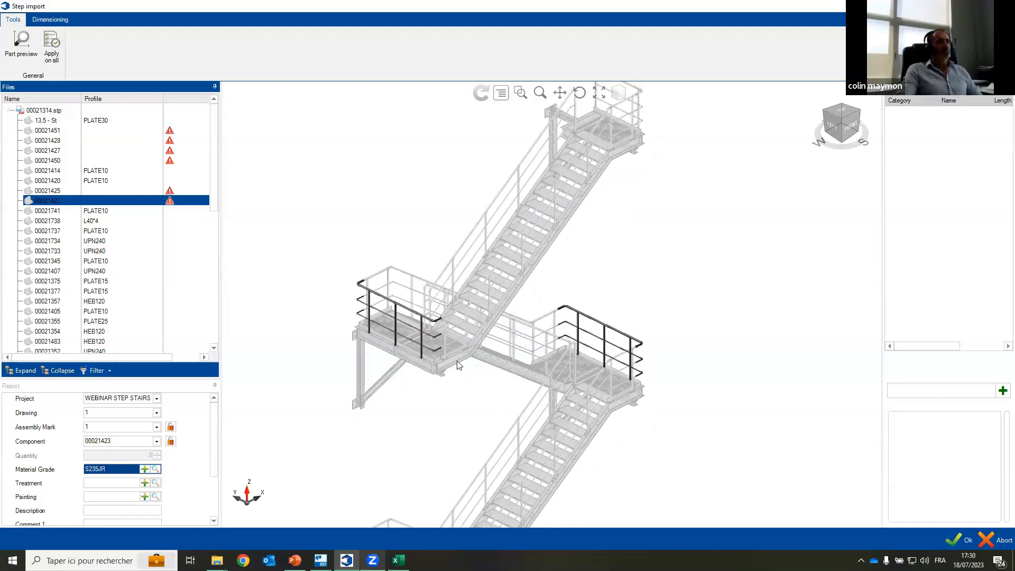
{"action": "scroll", "coordinate": [451, 370], "scroll_direction": "up", "scroll_amount": 1}
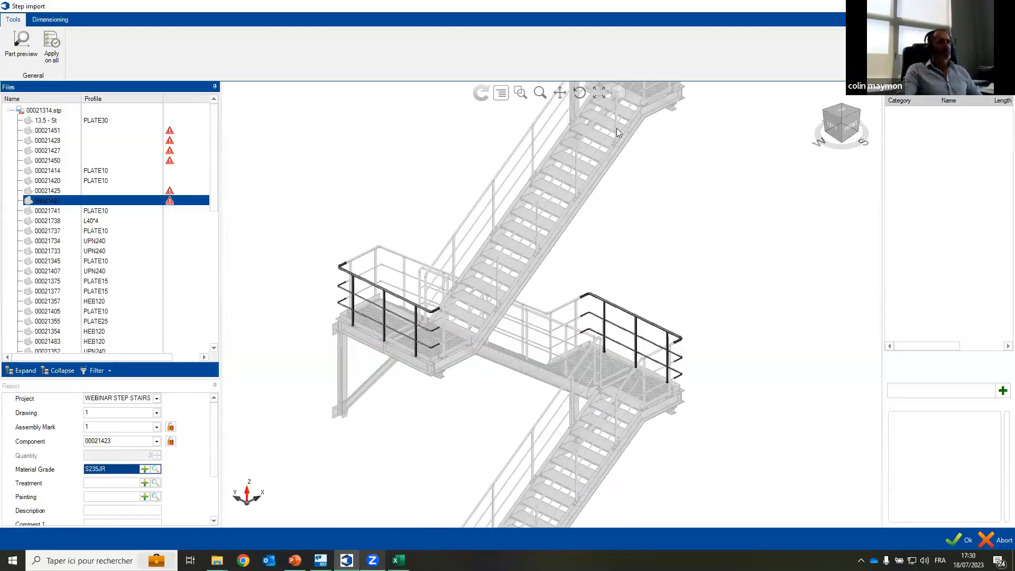
{"action": "scroll", "coordinate": [496, 294], "scroll_direction": "down", "scroll_amount": 1}
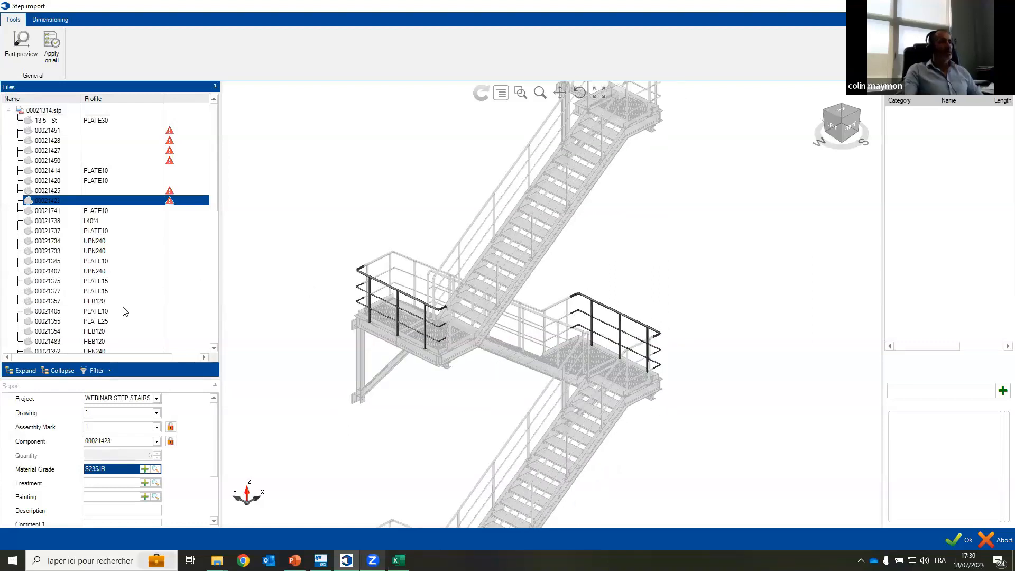
{"action": "scroll", "coordinate": [126, 311], "scroll_direction": "down", "scroll_amount": 3}
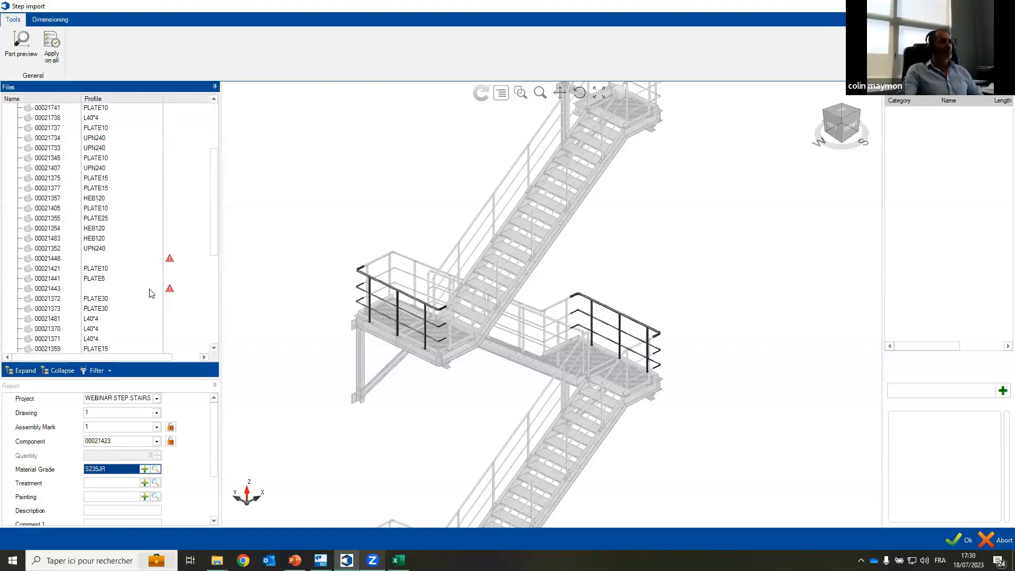
{"action": "left_click", "coordinate": [153, 289]}
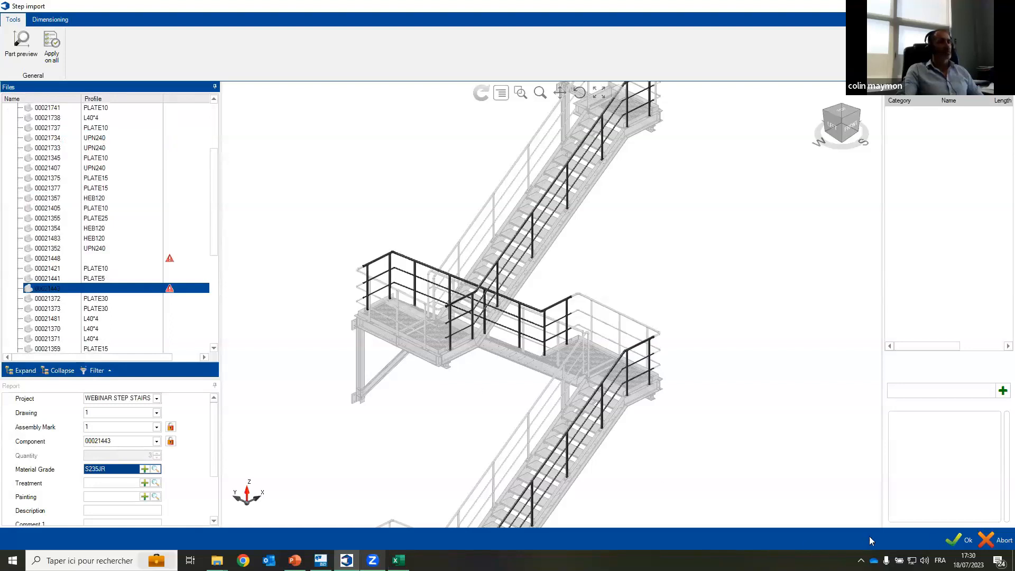
Step: Run the STEP import, accept the revision management for WEBINAR STEP STAIRS and close the import report
{"action": "left_click", "coordinate": [959, 540]}
{"action": "left_click", "coordinate": [476, 310]}
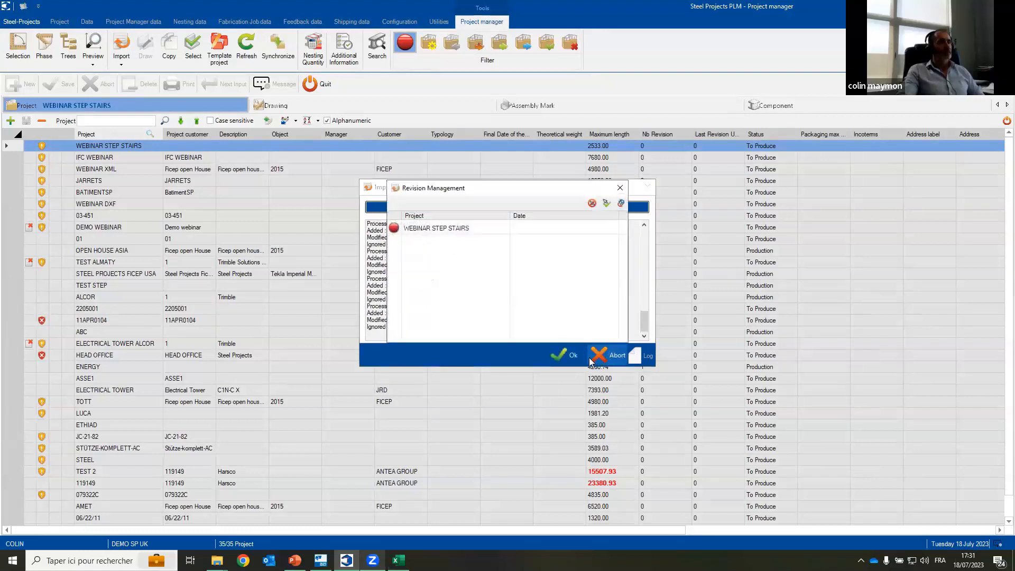
{"action": "left_click", "coordinate": [394, 229]}
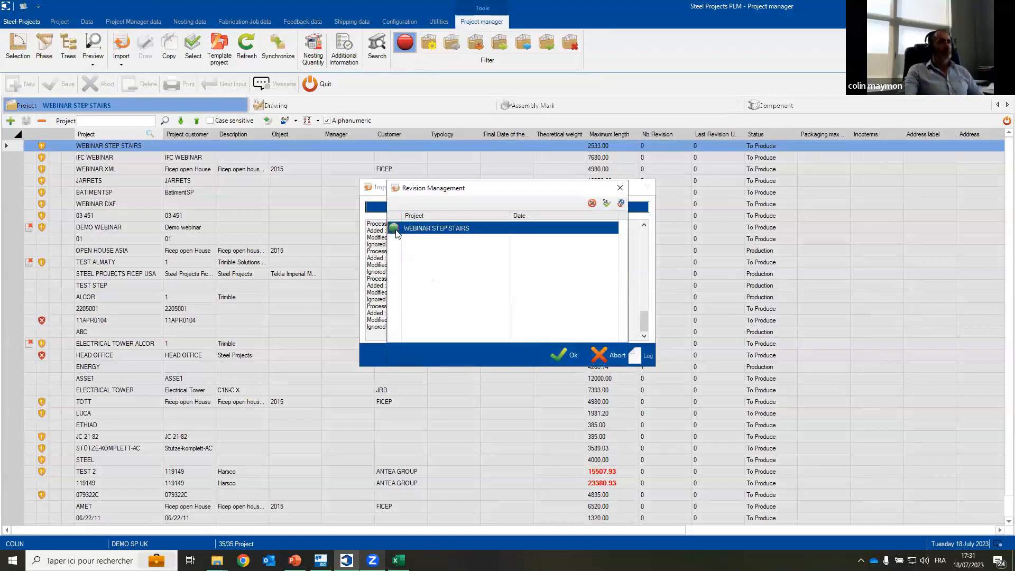
{"action": "left_click", "coordinate": [563, 355]}
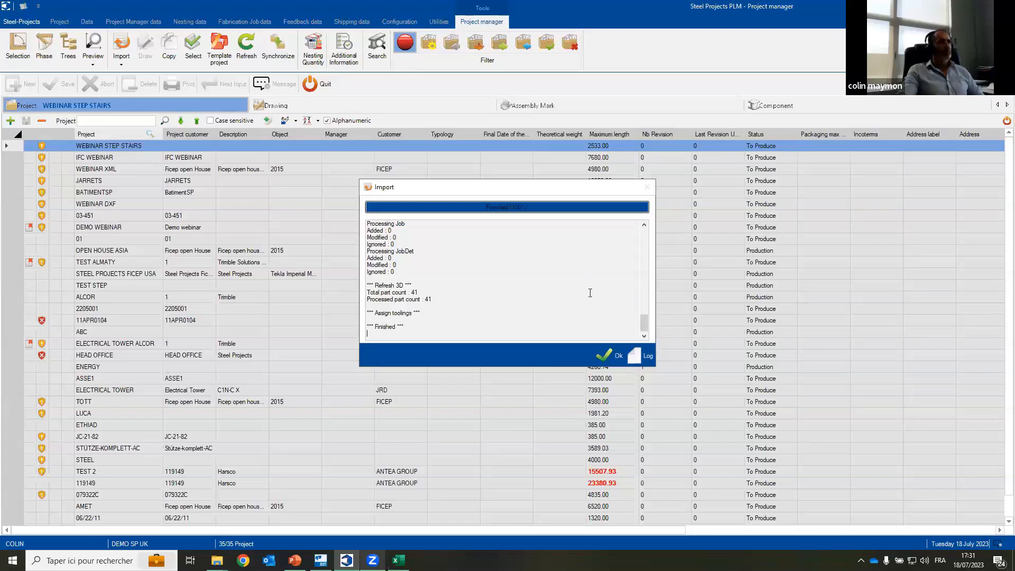
{"action": "left_click", "coordinate": [608, 355]}
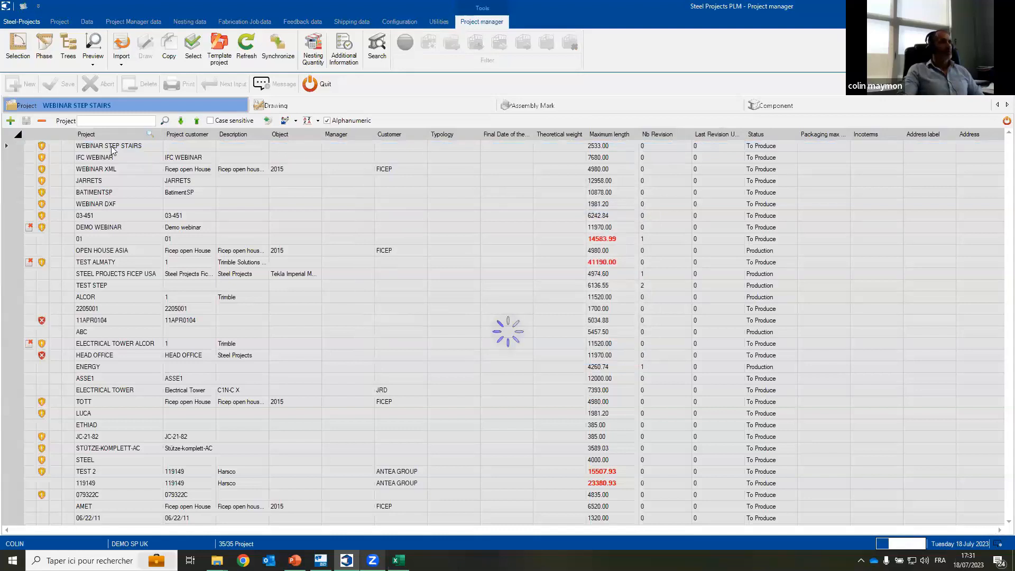
Step: Review the WEBINAR STEP STAIRS component list with 2D and 3D previews of components 00021413, 00021368, 00021359 and 00021371
{"action": "left_click", "coordinate": [777, 104]}
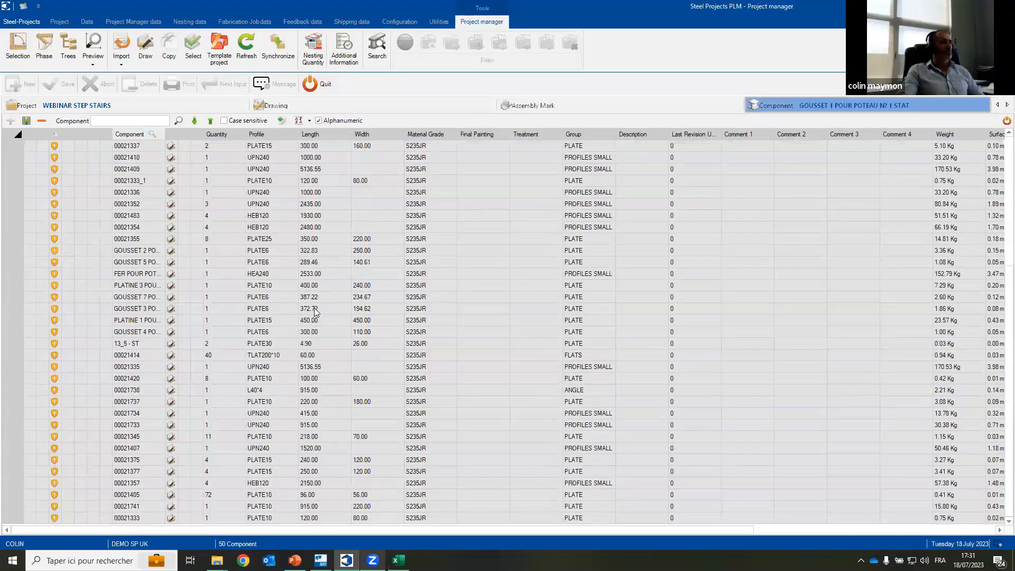
{"action": "scroll", "coordinate": [186, 274], "scroll_direction": "up", "scroll_amount": 4}
{"action": "left_click", "coordinate": [186, 273]}
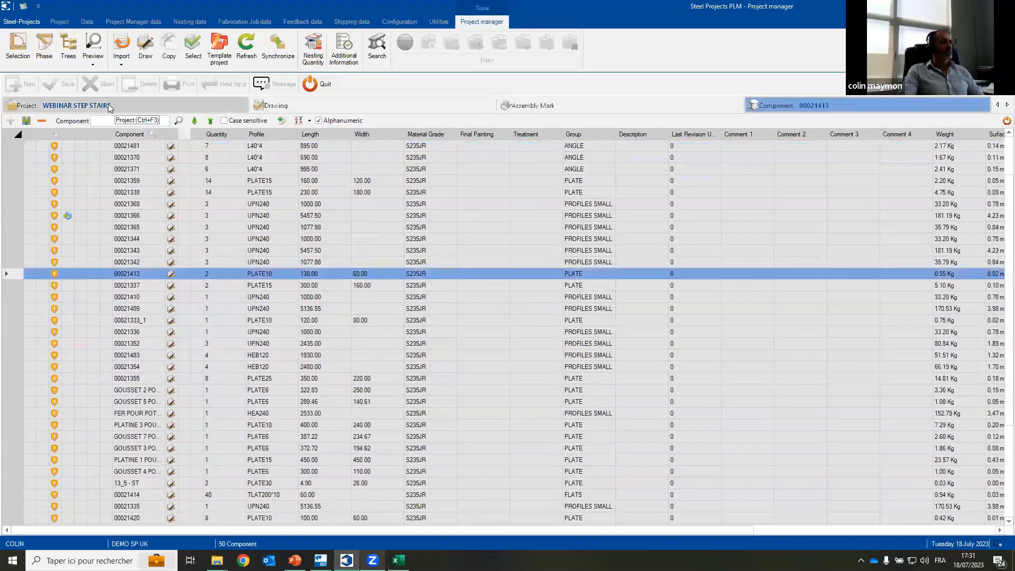
{"action": "left_click", "coordinate": [99, 55]}
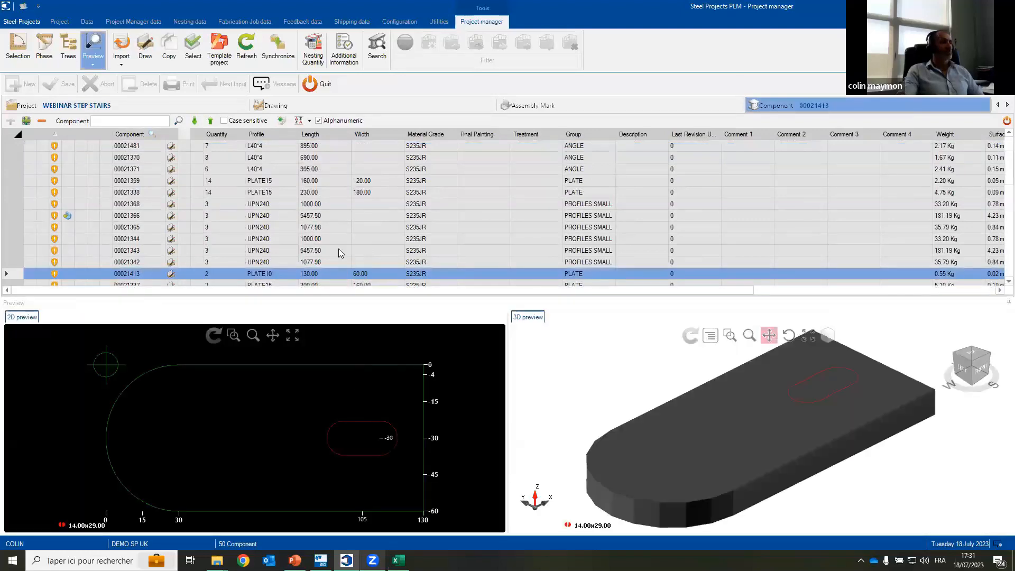
{"action": "left_click", "coordinate": [327, 204]}
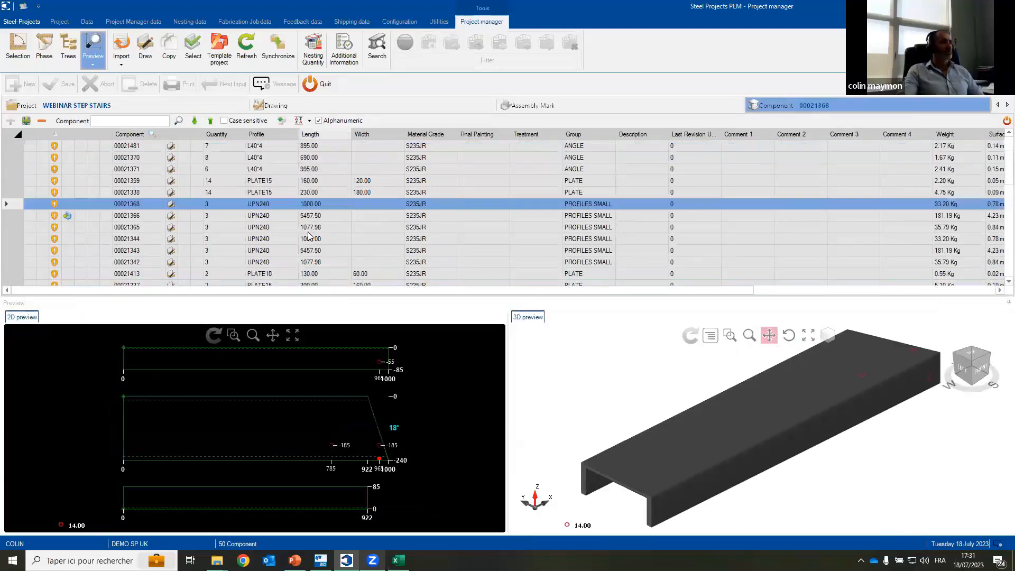
{"action": "left_click", "coordinate": [282, 179]}
{"action": "left_click", "coordinate": [284, 168]}
{"action": "scroll", "coordinate": [293, 221], "scroll_direction": "down", "scroll_amount": 3}
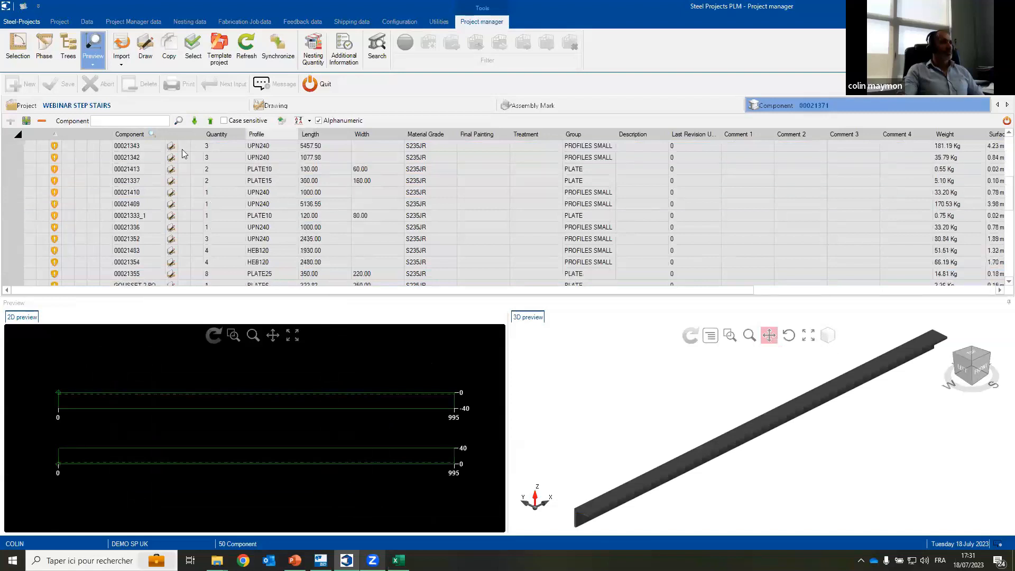
Step: Return to the project list and open the WEBINAR STEP STAIRS project in the 3D Project Viewer
{"action": "left_click", "coordinate": [148, 107]}
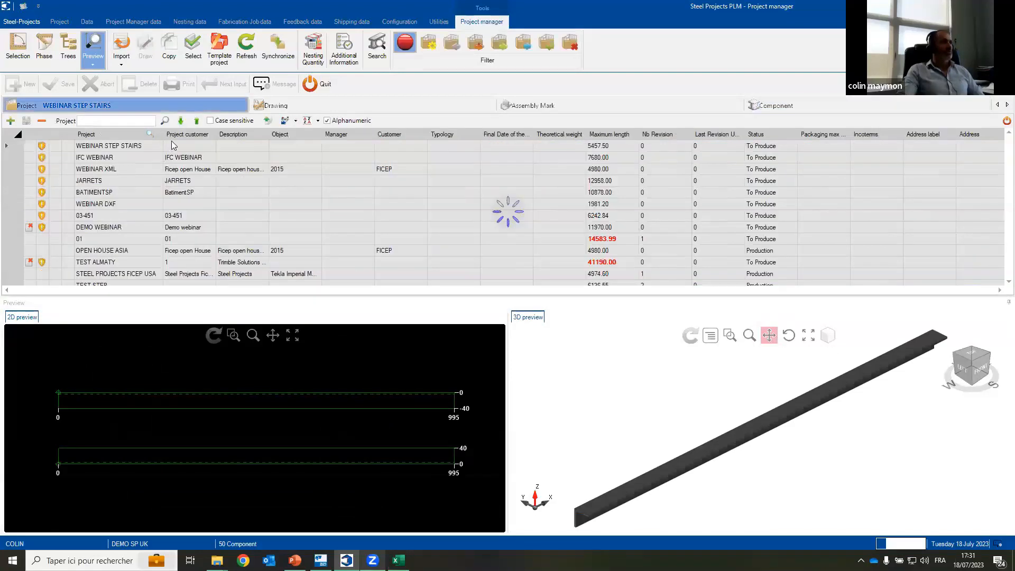
{"action": "right_click", "coordinate": [135, 144]}
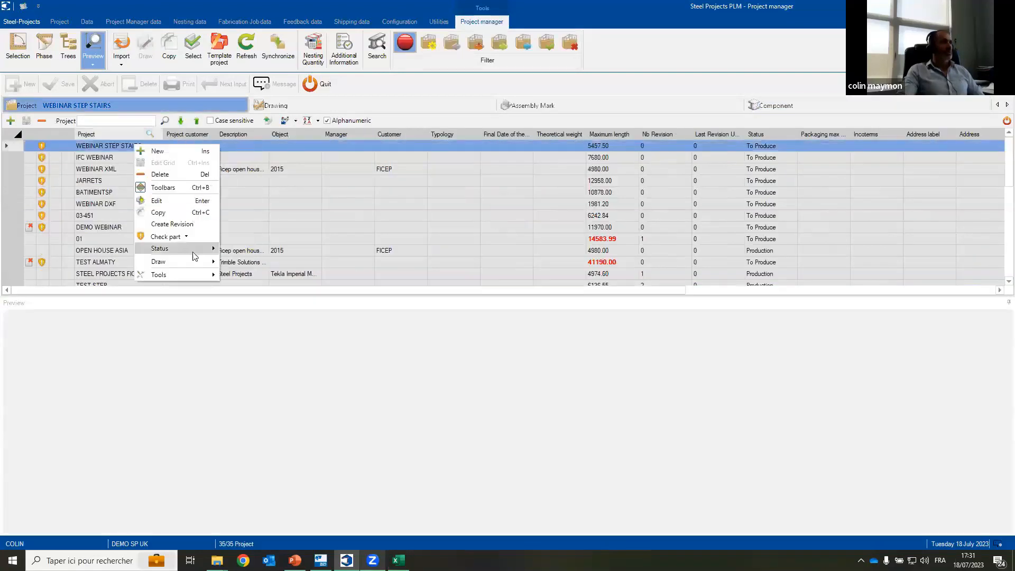
{"action": "mouse_move", "coordinate": [195, 255]}
{"action": "left_click", "coordinate": [254, 310]}
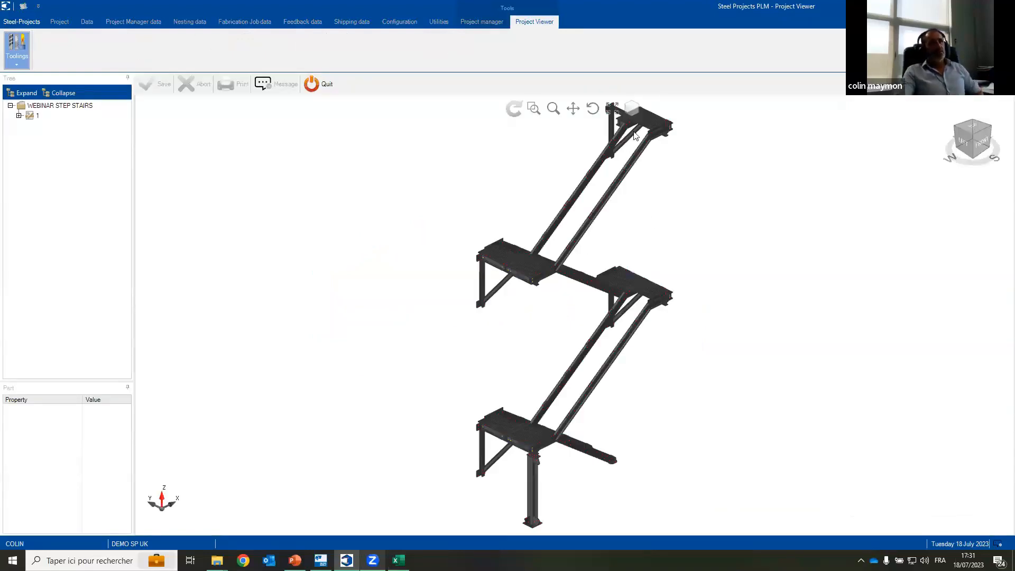
Step: Examine the imported staircase up close, including the upper landing, the stair stringers and the intermediate landings
{"action": "scroll", "coordinate": [608, 172], "scroll_direction": "up", "scroll_amount": 4}
{"action": "scroll", "coordinate": [607, 172], "scroll_direction": "up", "scroll_amount": 2}
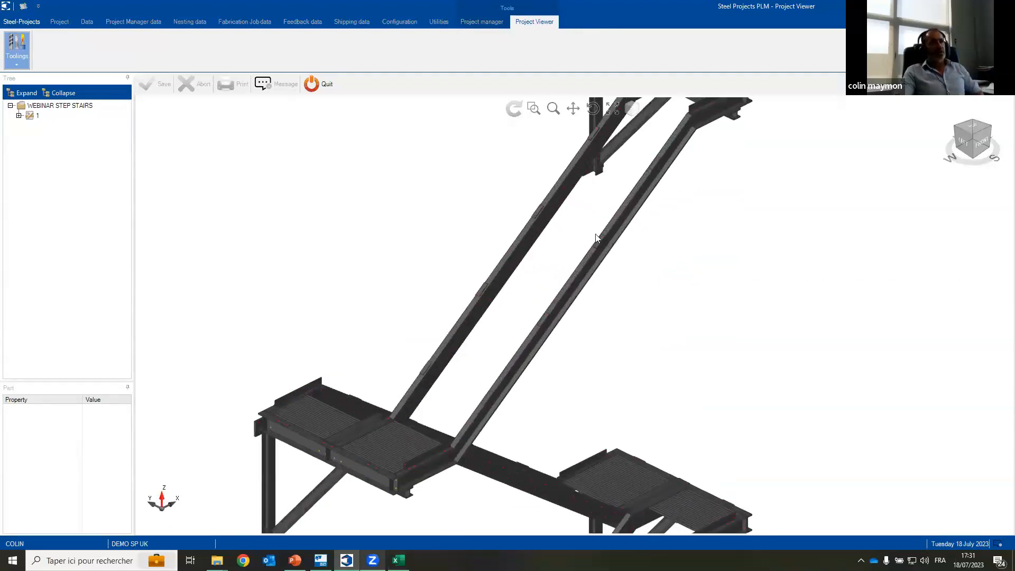
{"action": "scroll", "coordinate": [610, 189], "scroll_direction": "up", "scroll_amount": 2}
{"action": "scroll", "coordinate": [611, 190], "scroll_direction": "down", "scroll_amount": 5}
{"action": "scroll", "coordinate": [592, 237], "scroll_direction": "up", "scroll_amount": 3}
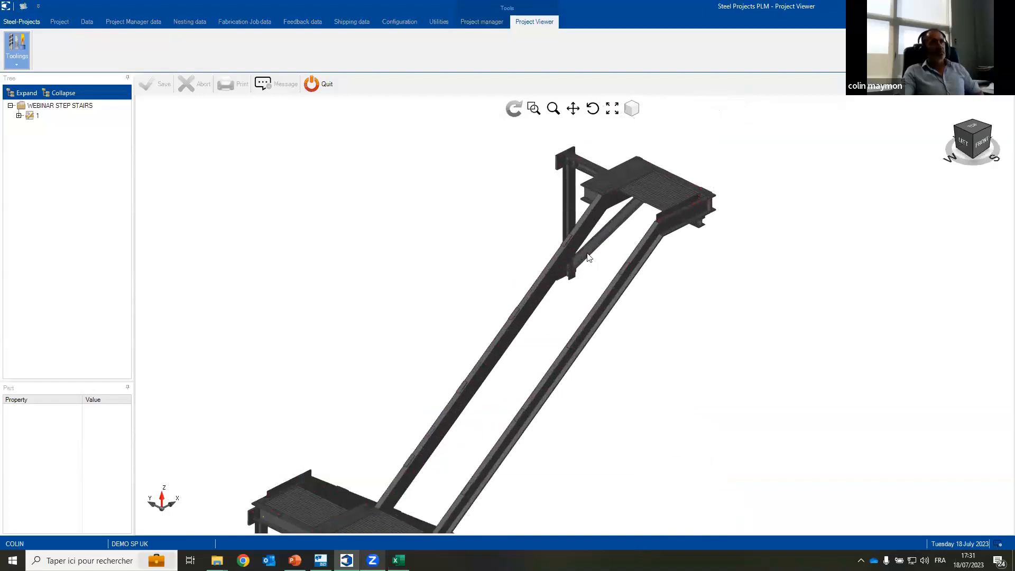
{"action": "scroll", "coordinate": [639, 166], "scroll_direction": "up", "scroll_amount": 1}
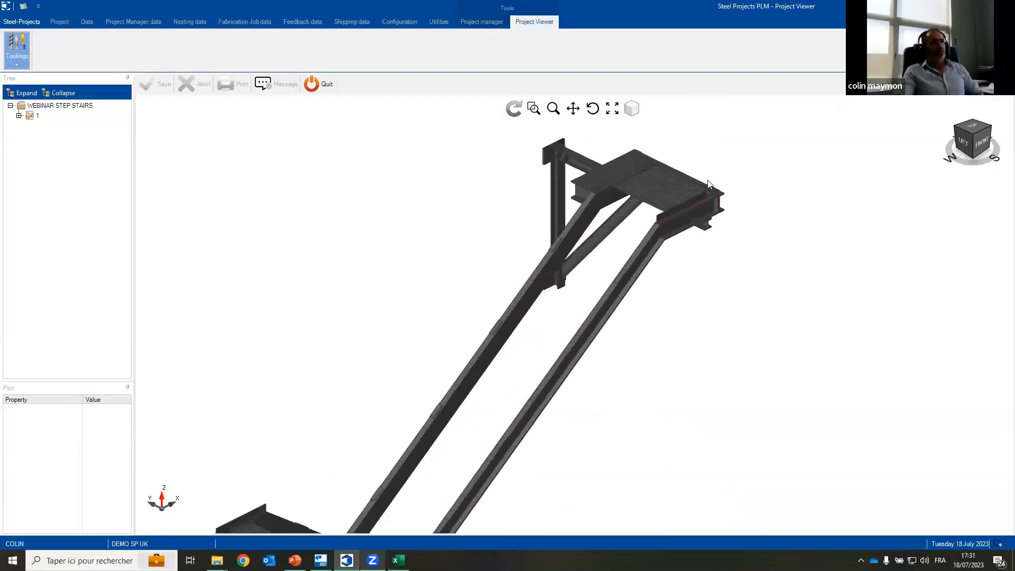
{"action": "scroll", "coordinate": [708, 183], "scroll_direction": "down", "scroll_amount": 2}
{"action": "scroll", "coordinate": [662, 227], "scroll_direction": "up", "scroll_amount": 3}
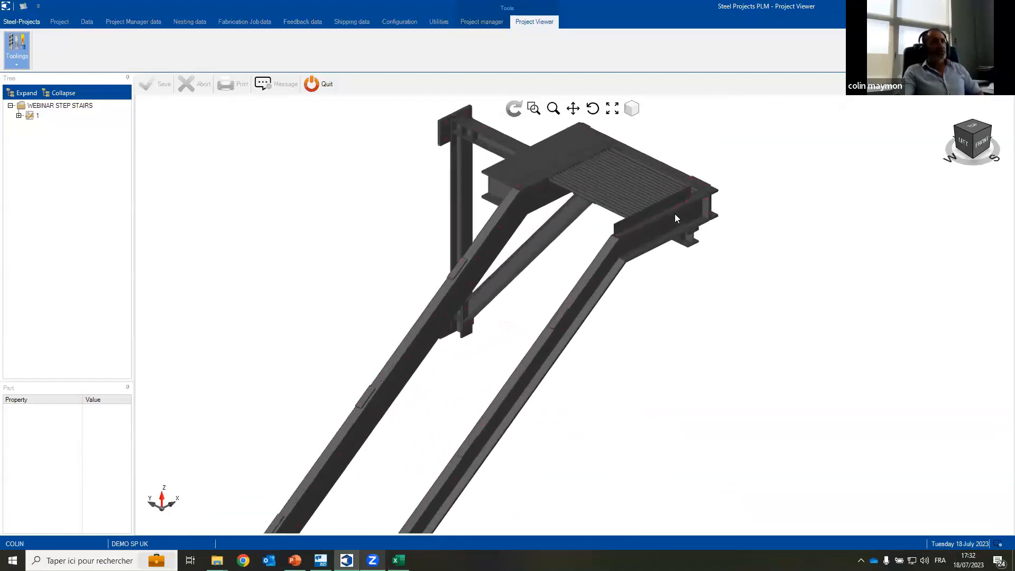
{"action": "scroll", "coordinate": [675, 216], "scroll_direction": "up", "scroll_amount": 1}
{"action": "scroll", "coordinate": [645, 248], "scroll_direction": "down", "scroll_amount": 2}
{"action": "scroll", "coordinate": [559, 275], "scroll_direction": "up", "scroll_amount": 3}
{"action": "scroll", "coordinate": [559, 275], "scroll_direction": "down", "scroll_amount": 3}
{"action": "scroll", "coordinate": [517, 322], "scroll_direction": "up", "scroll_amount": 1}
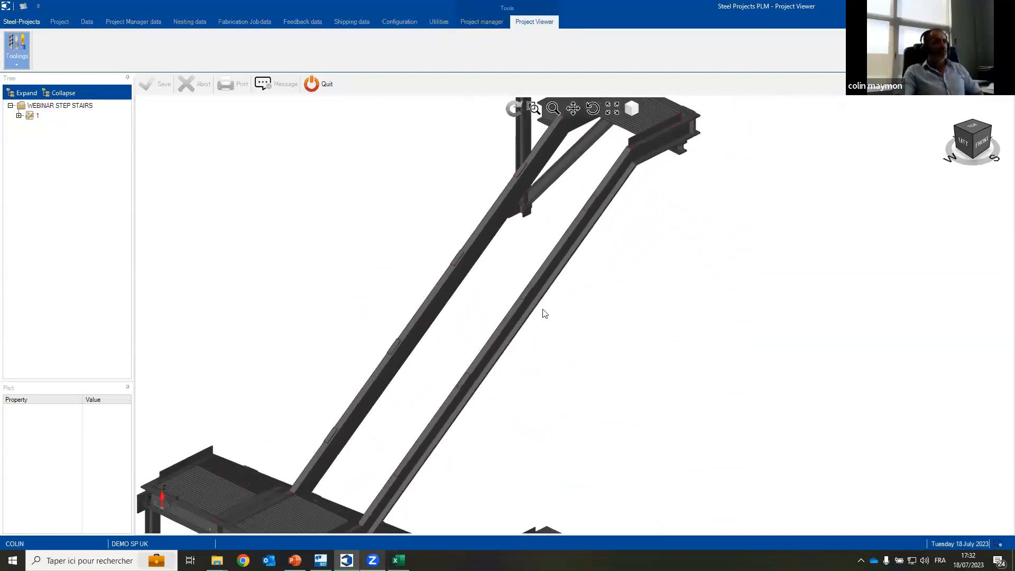
{"action": "scroll", "coordinate": [550, 306], "scroll_direction": "down", "scroll_amount": 3}
{"action": "scroll", "coordinate": [532, 386], "scroll_direction": "up", "scroll_amount": 2}
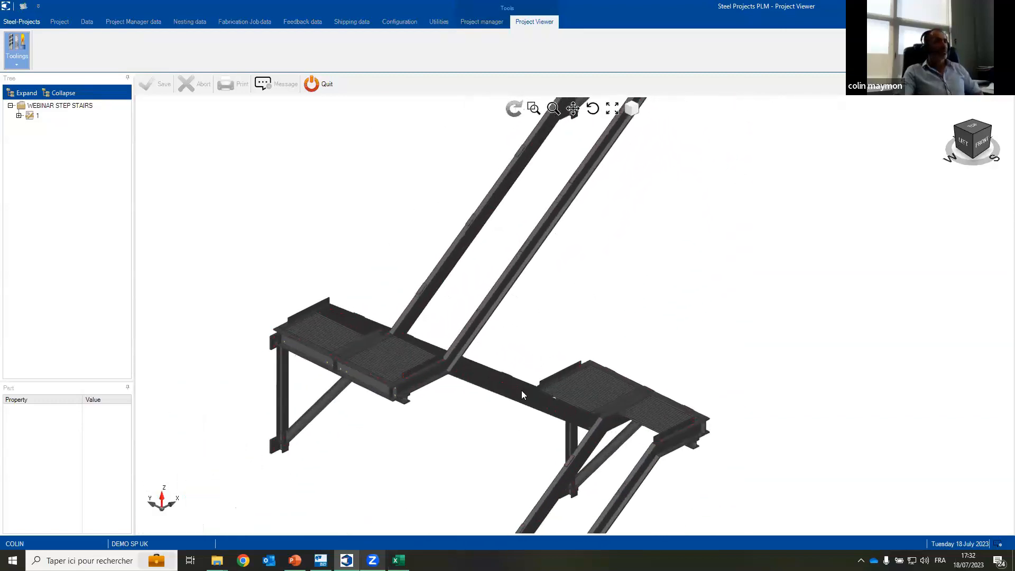
Step: Select the short UPN240 landing channel 00021342 and rotate the staircase to view it from the right side
{"action": "left_click", "coordinate": [441, 375]}
{"action": "left_click", "coordinate": [592, 109]}
{"action": "left_click_drag", "start_coordinate": [367, 363], "coordinate": [631, 465]}
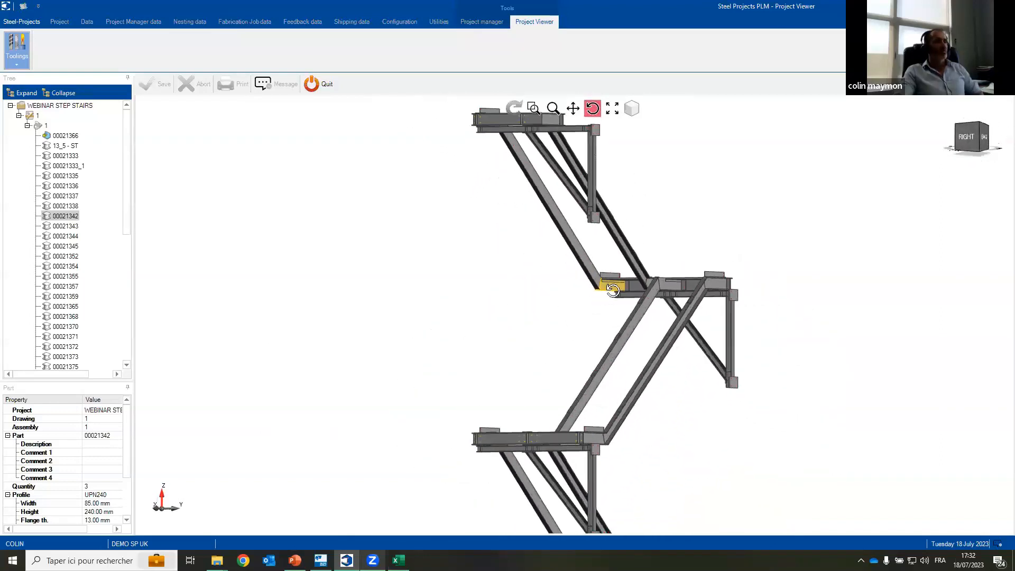
Step: Leave the 3D viewer, hide the preview and import the StruMIS Lot 50 PNI file from the PNI SEVERFIELD PIECES folder
{"action": "left_click", "coordinate": [312, 83]}
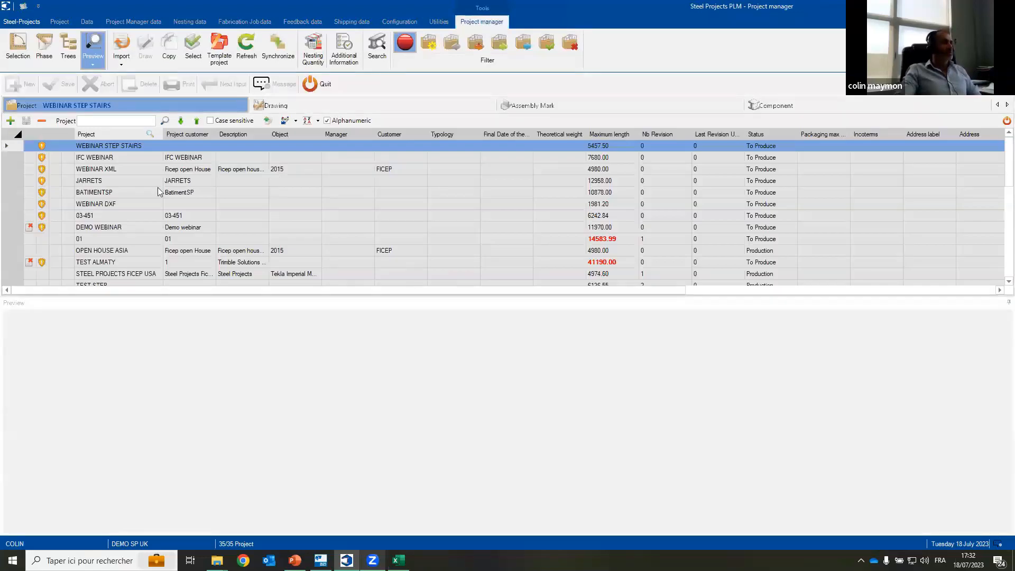
{"action": "left_click", "coordinate": [94, 49]}
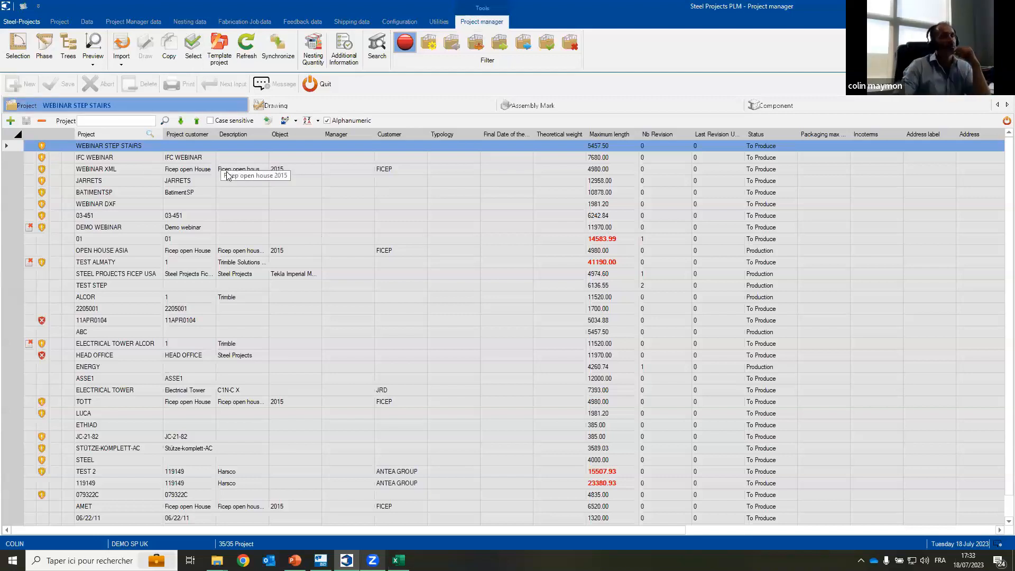
{"action": "left_click", "coordinate": [121, 51]}
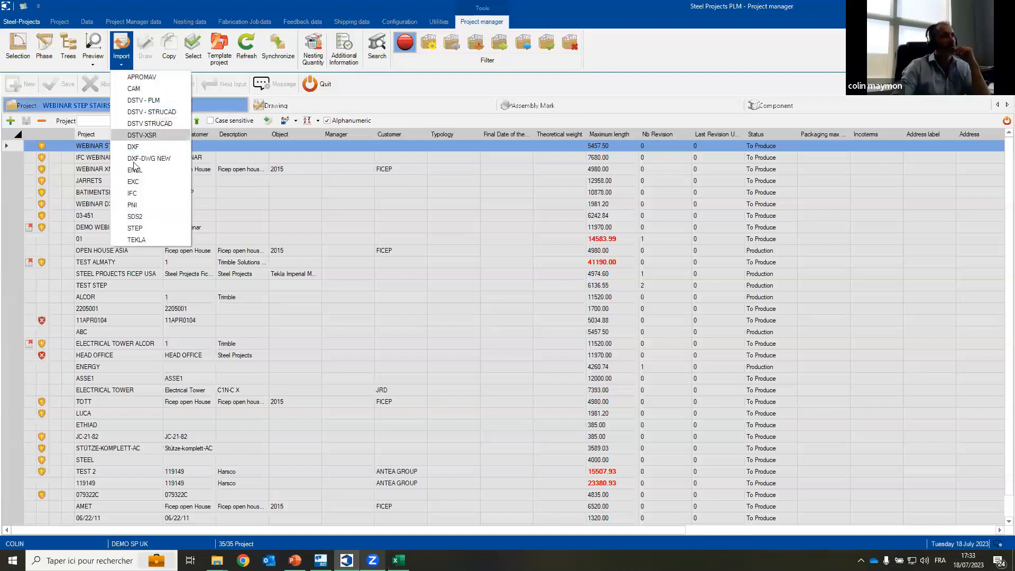
{"action": "left_click", "coordinate": [133, 205]}
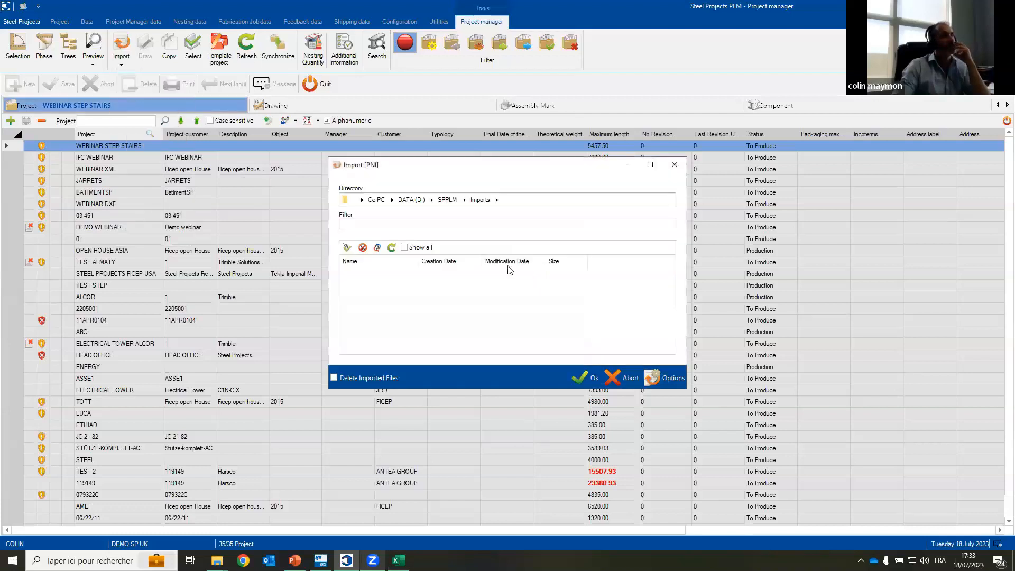
{"action": "left_click", "coordinate": [497, 200]}
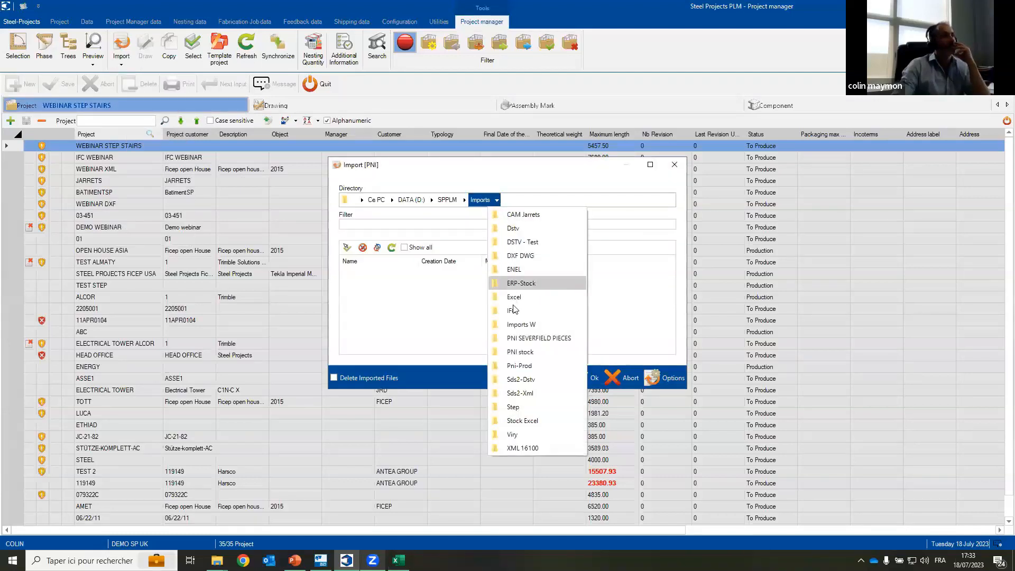
{"action": "left_click", "coordinate": [513, 338]}
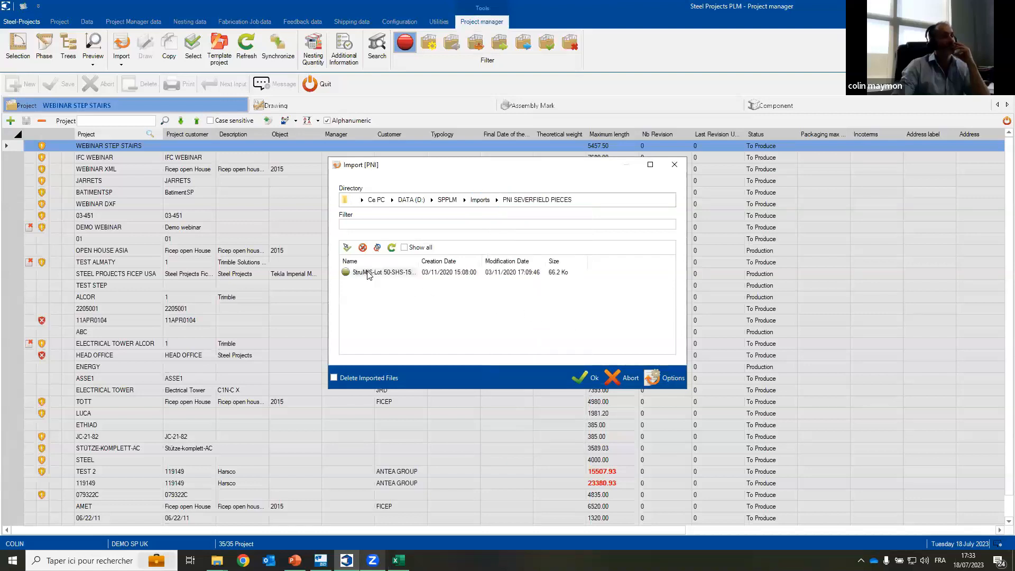
{"action": "left_click", "coordinate": [573, 378]}
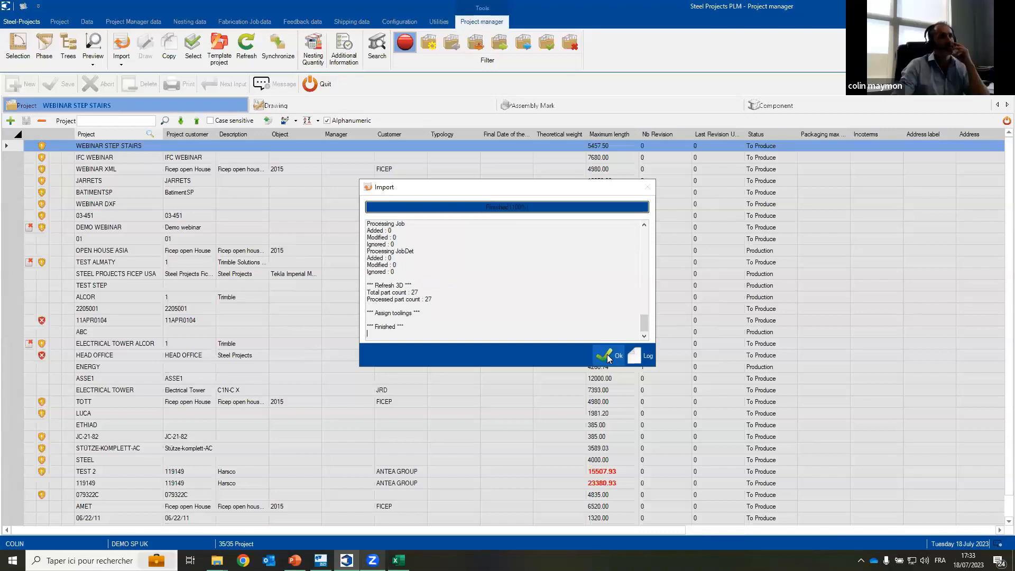
{"action": "left_click", "coordinate": [608, 357]}
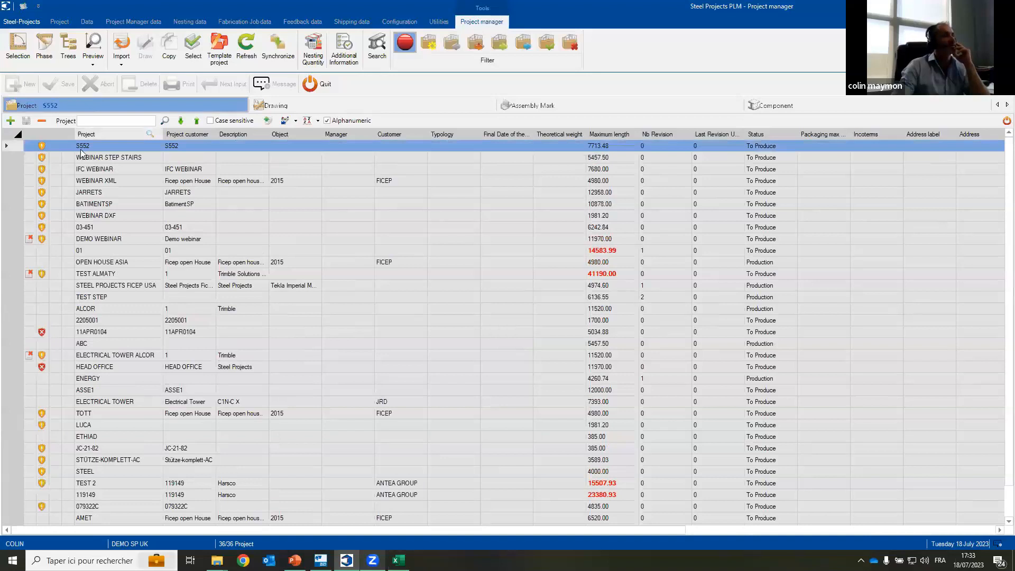
{"action": "left_click", "coordinate": [769, 106]}
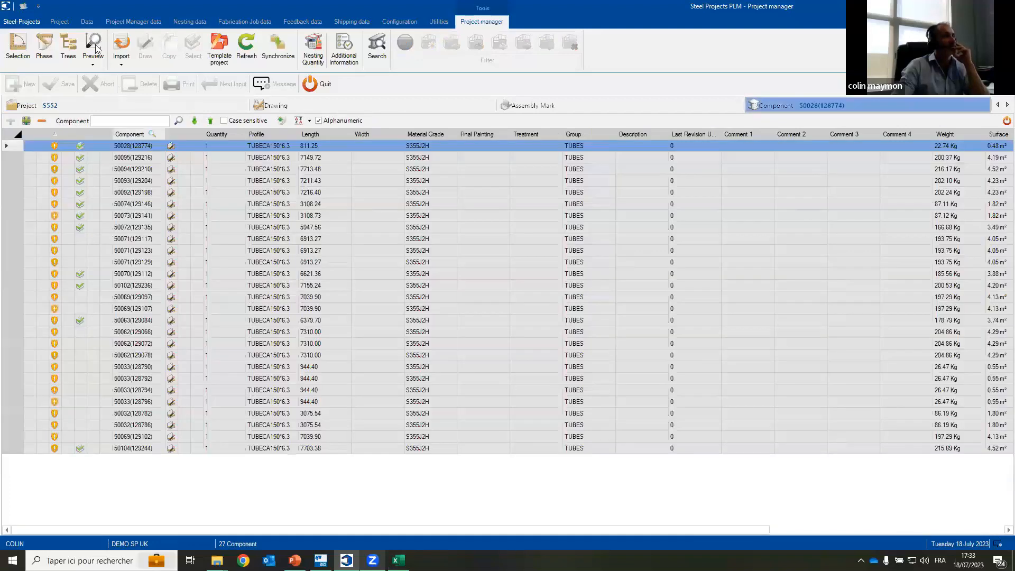
{"action": "left_click", "coordinate": [93, 48]}
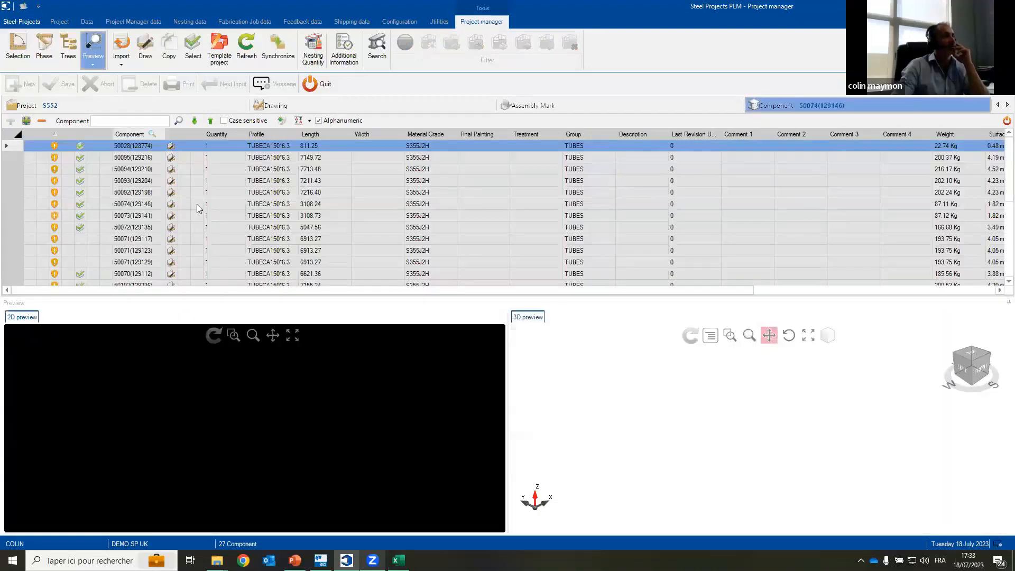
{"action": "left_click", "coordinate": [198, 204]}
{"action": "key", "text": "Down"}
{"action": "key", "text": "Down"}
{"action": "key", "text": "Down"}
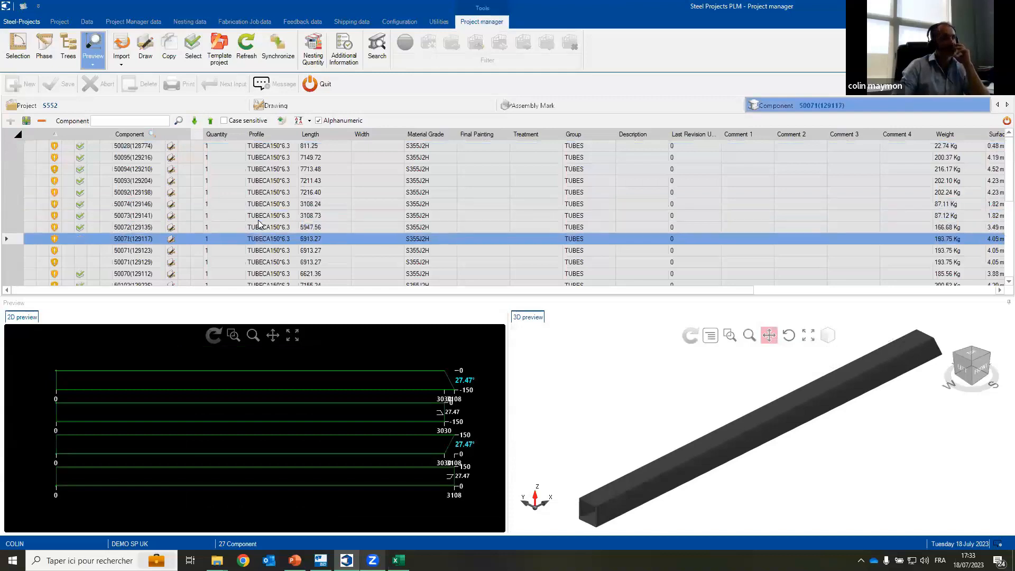
{"action": "key", "text": "Down"}
{"action": "key", "text": "Down"}
{"action": "key", "text": "Down"}
{"action": "key", "text": "Down"}
{"action": "key", "text": "Down"}
{"action": "key", "text": "Down"}
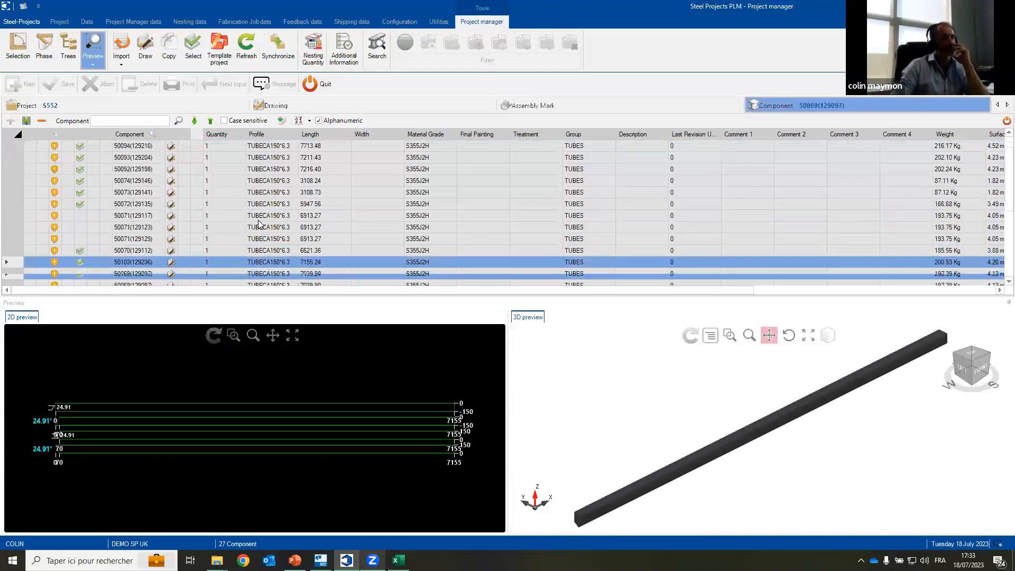
{"action": "left_click", "coordinate": [259, 226]}
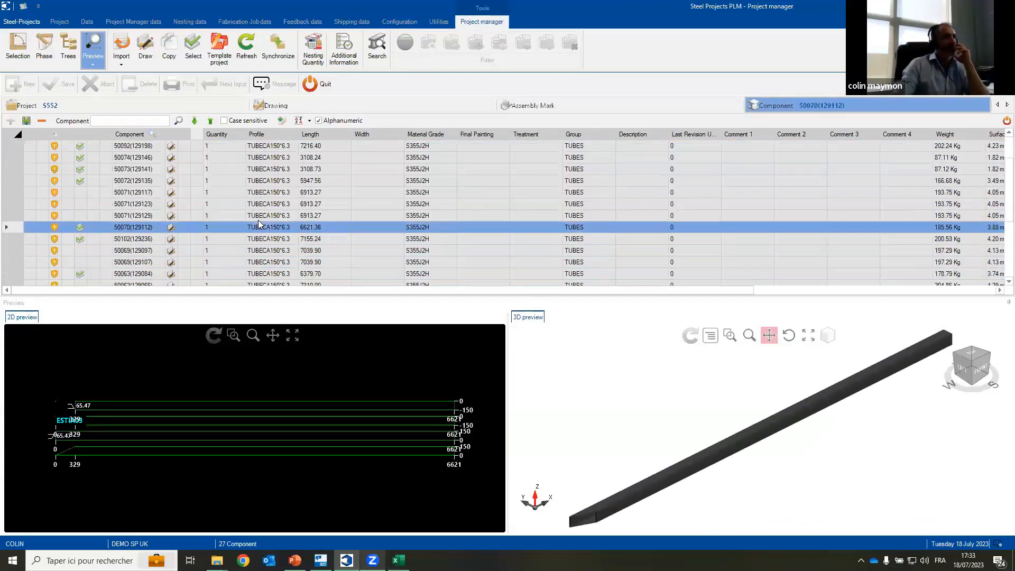
Step: Open the fabrication jobs and import Sp.Pni.DEMO_PNI_BEAMS.pni from the Imports W folder using the PNI format
{"action": "left_click", "coordinate": [316, 83]}
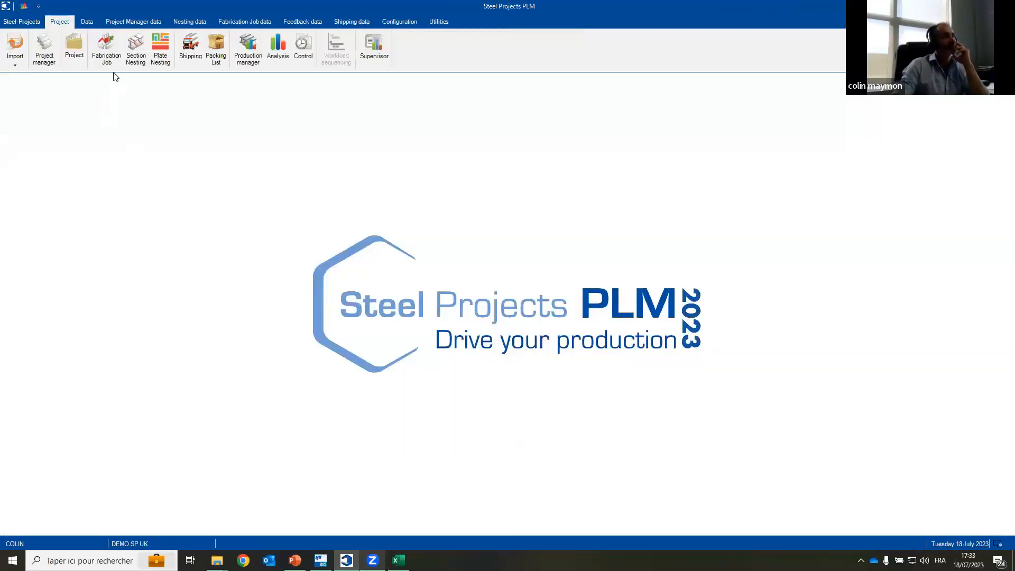
{"action": "left_click", "coordinate": [106, 58]}
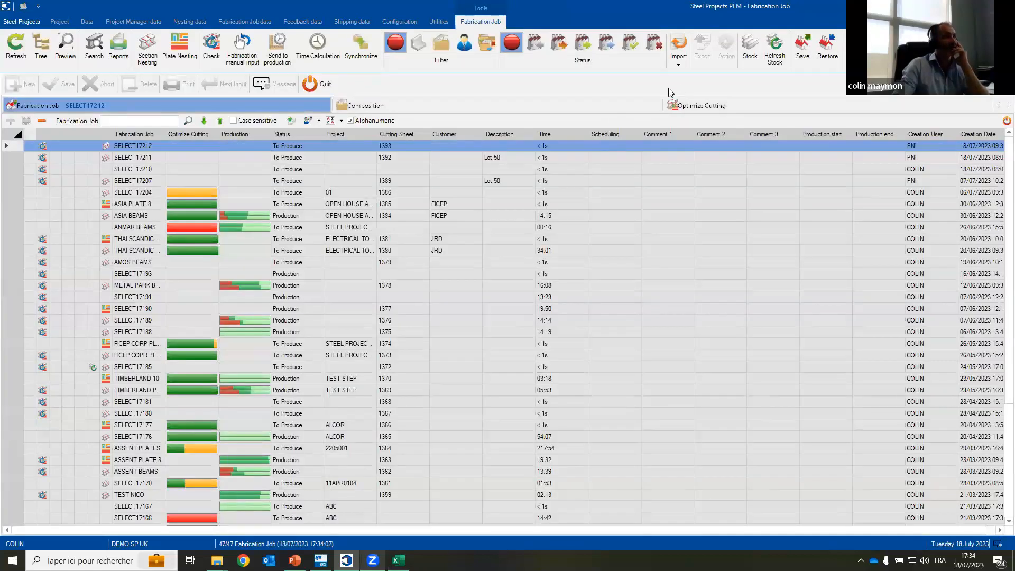
{"action": "left_click", "coordinate": [679, 63]}
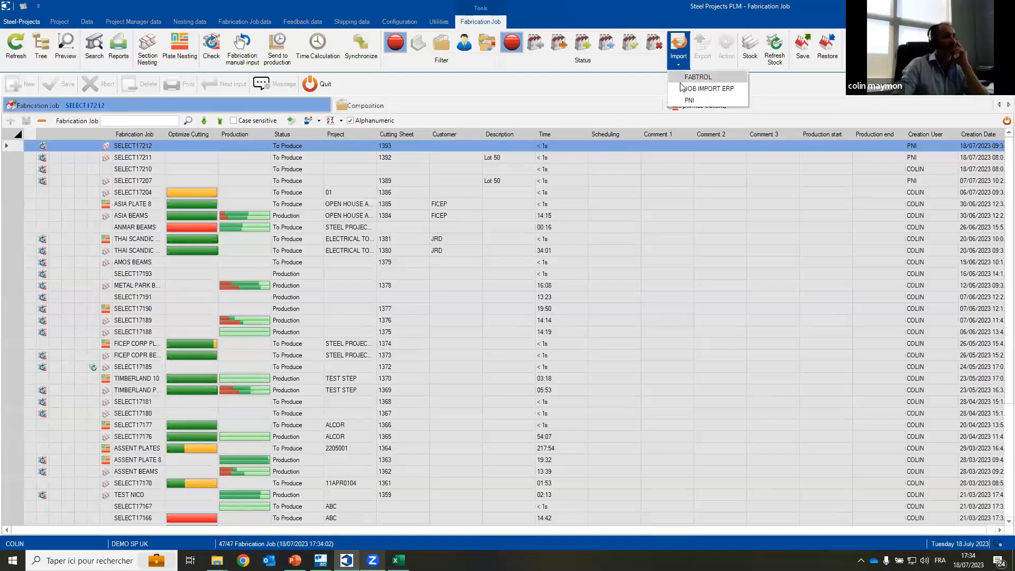
{"action": "left_click", "coordinate": [684, 103]}
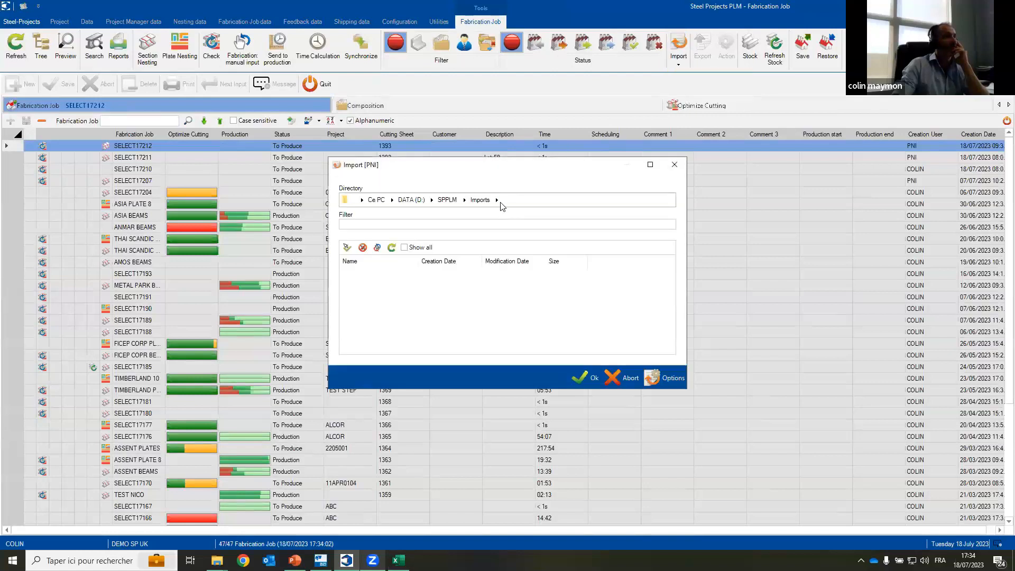
{"action": "left_click", "coordinate": [496, 199]}
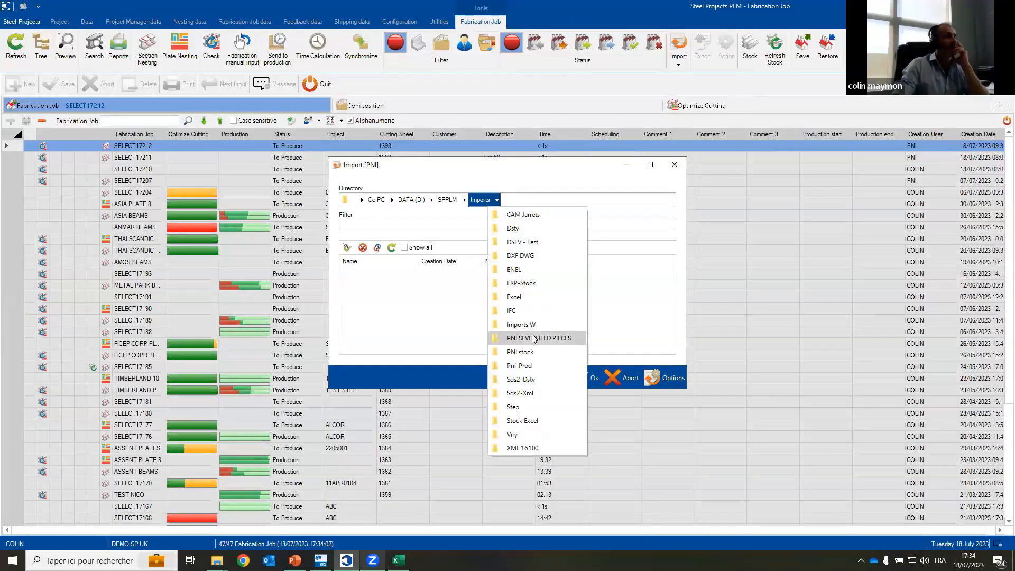
{"action": "left_click", "coordinate": [520, 324]}
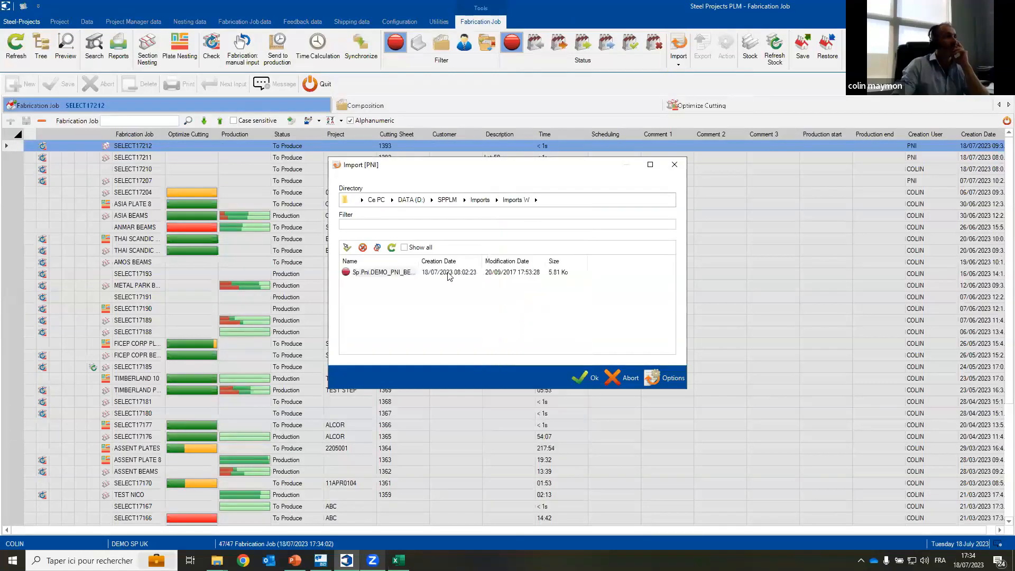
{"action": "left_click", "coordinate": [360, 274]}
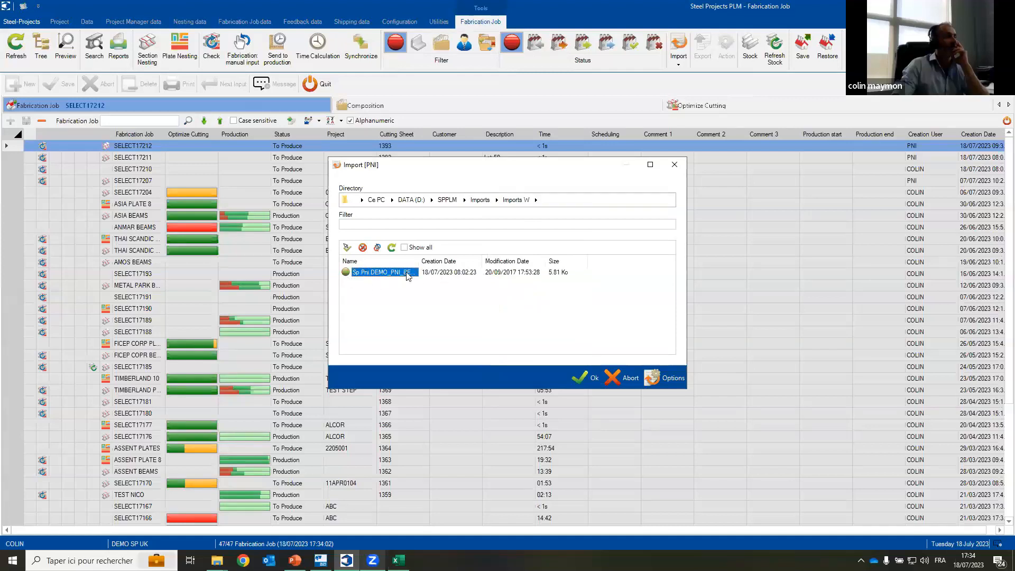
{"action": "left_click_drag", "start_coordinate": [418, 259], "coordinate": [485, 259]}
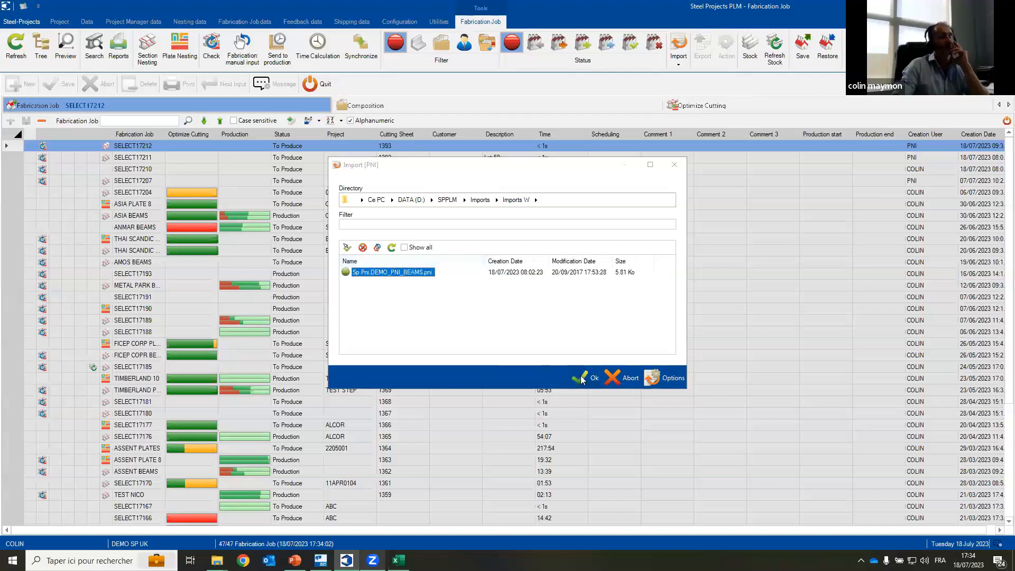
{"action": "left_click", "coordinate": [580, 377]}
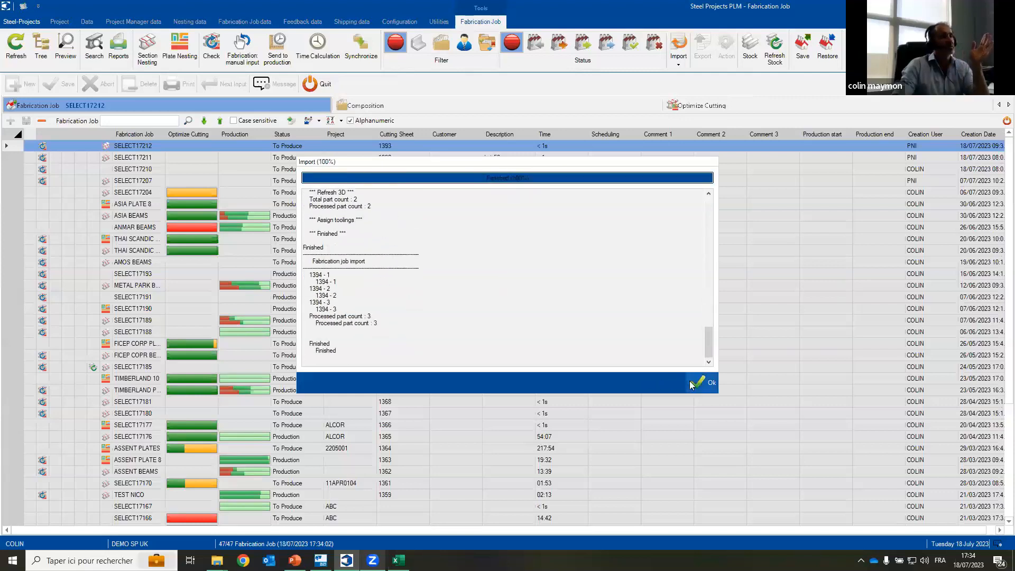
{"action": "left_click", "coordinate": [705, 382]}
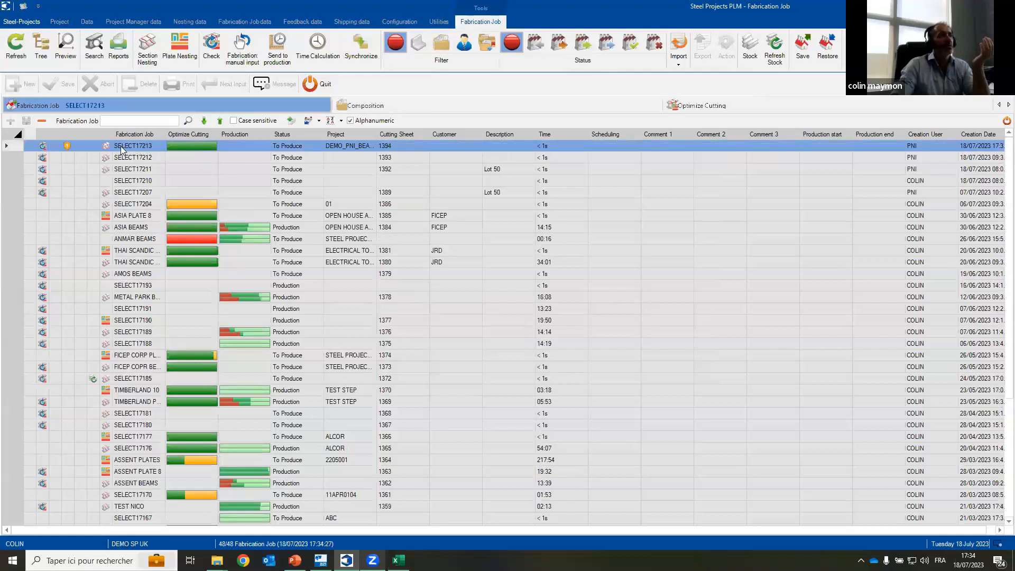
Step: Open cutting sheet 1394 of the imported DEMO_PNI_BEAMS fabrication job in Section Nesting
{"action": "left_click", "coordinate": [697, 105]}
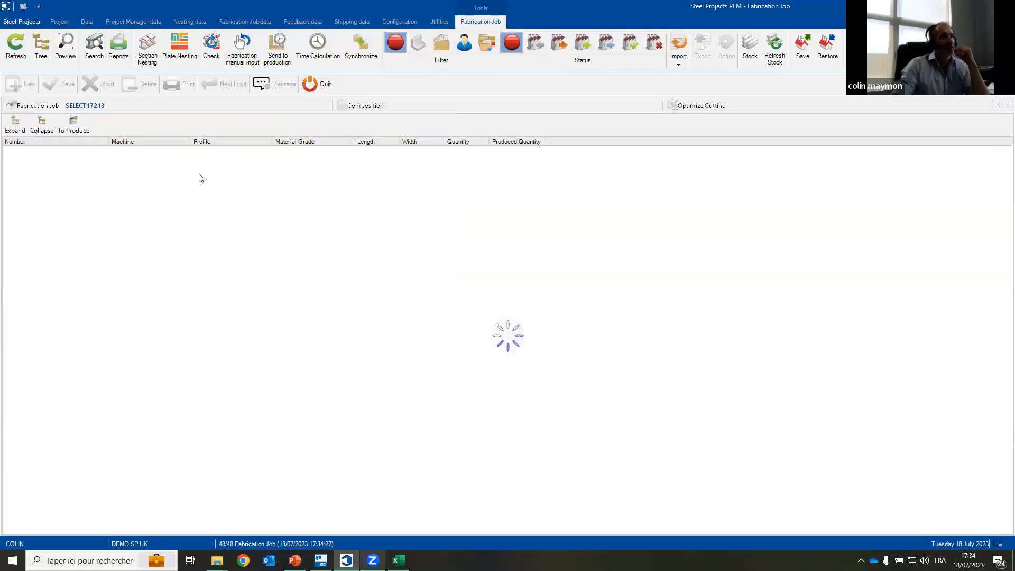
{"action": "left_click", "coordinate": [52, 164]}
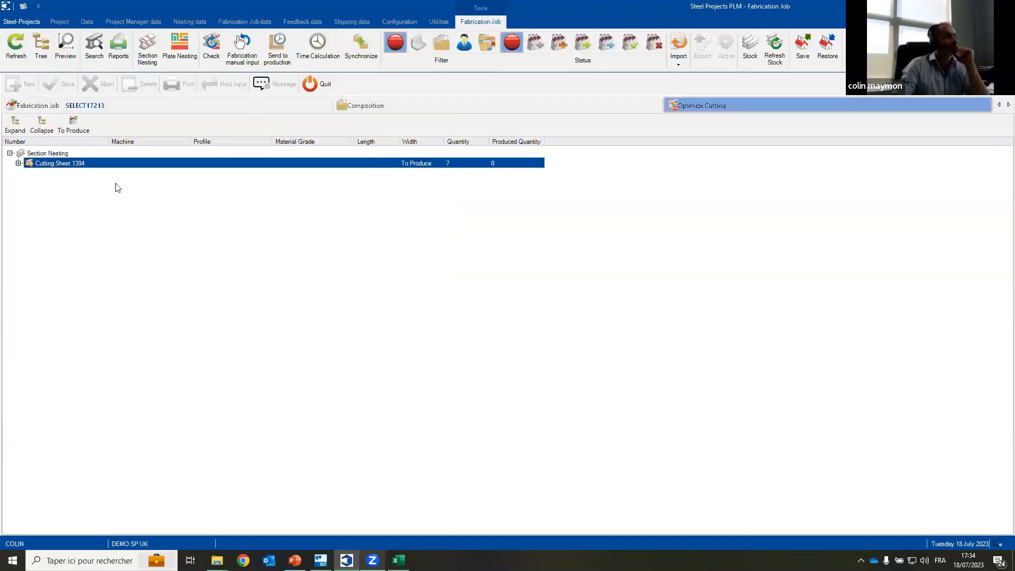
{"action": "double_click", "coordinate": [109, 165]}
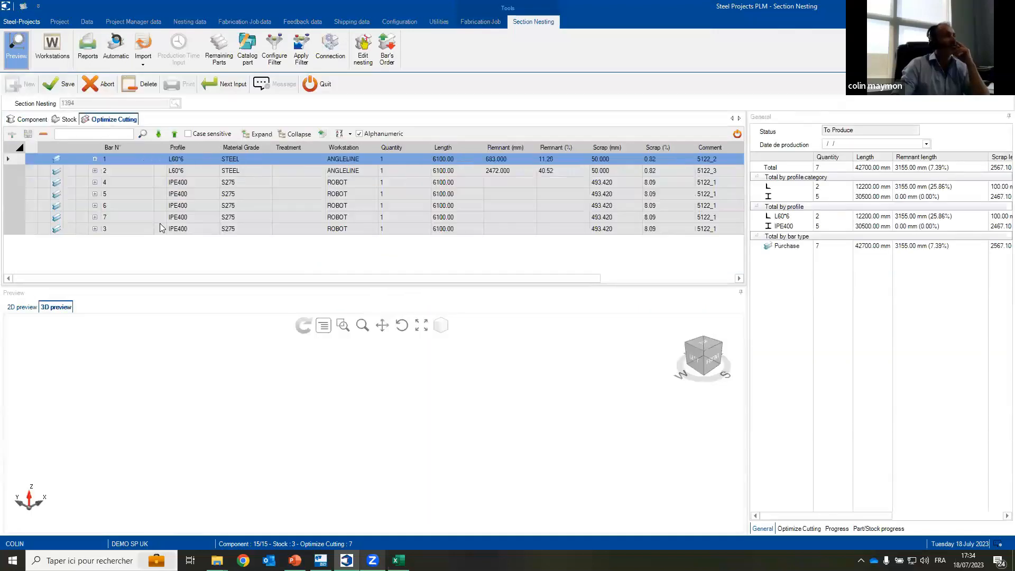
Step: Preview IPE400 bars 3, 7 and 6 in 3D and display the import formats available for section nesting
{"action": "left_click", "coordinate": [236, 228]}
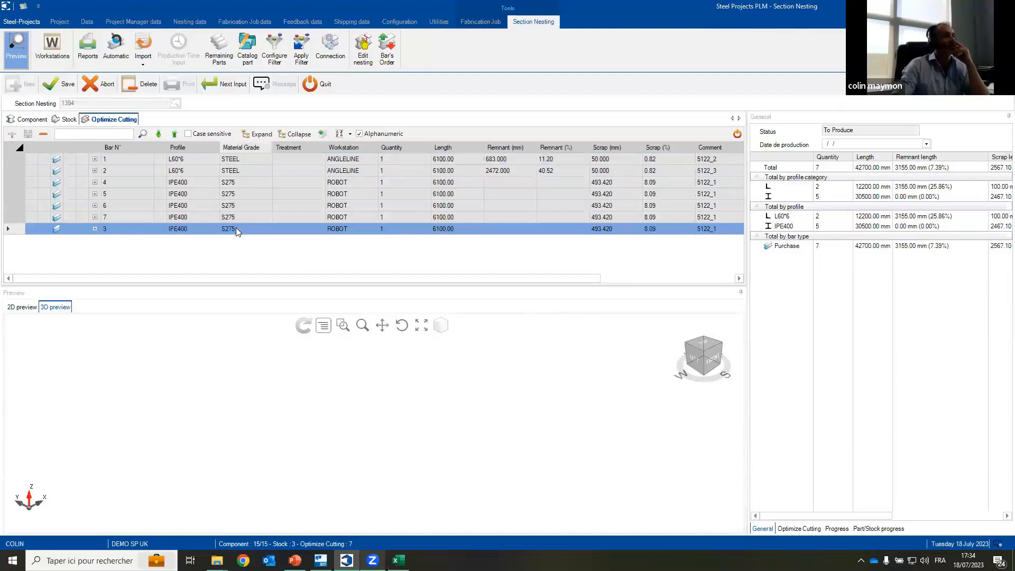
{"action": "scroll", "coordinate": [426, 414], "scroll_direction": "up", "scroll_amount": 5}
{"action": "scroll", "coordinate": [422, 396], "scroll_direction": "down", "scroll_amount": 5}
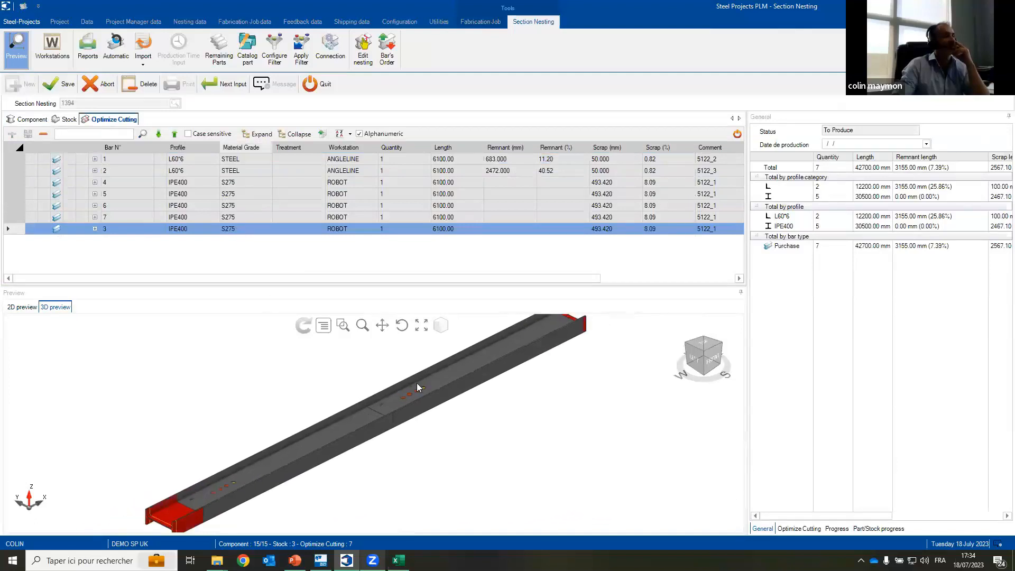
{"action": "left_click", "coordinate": [286, 216]}
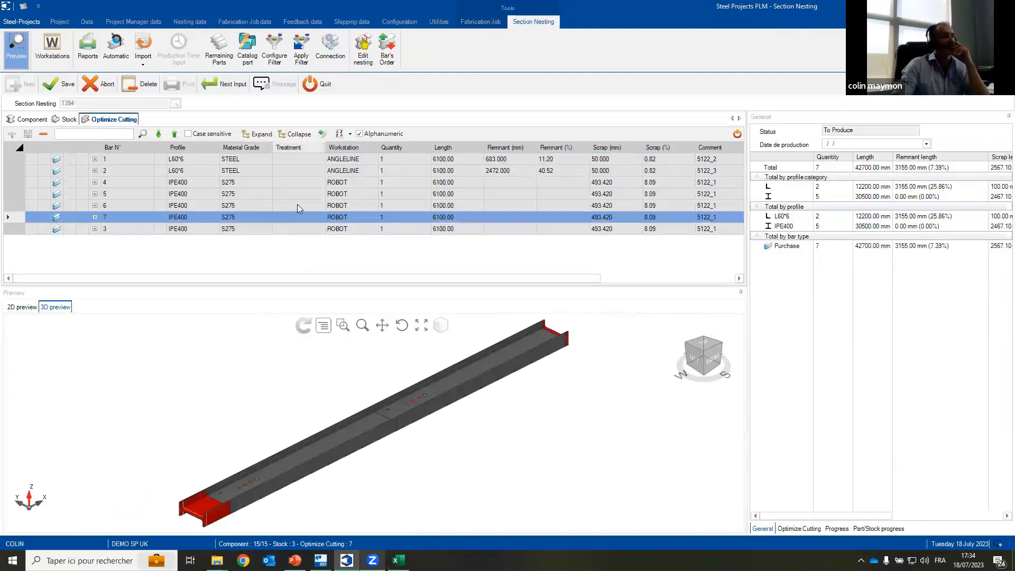
{"action": "left_click", "coordinate": [297, 205]}
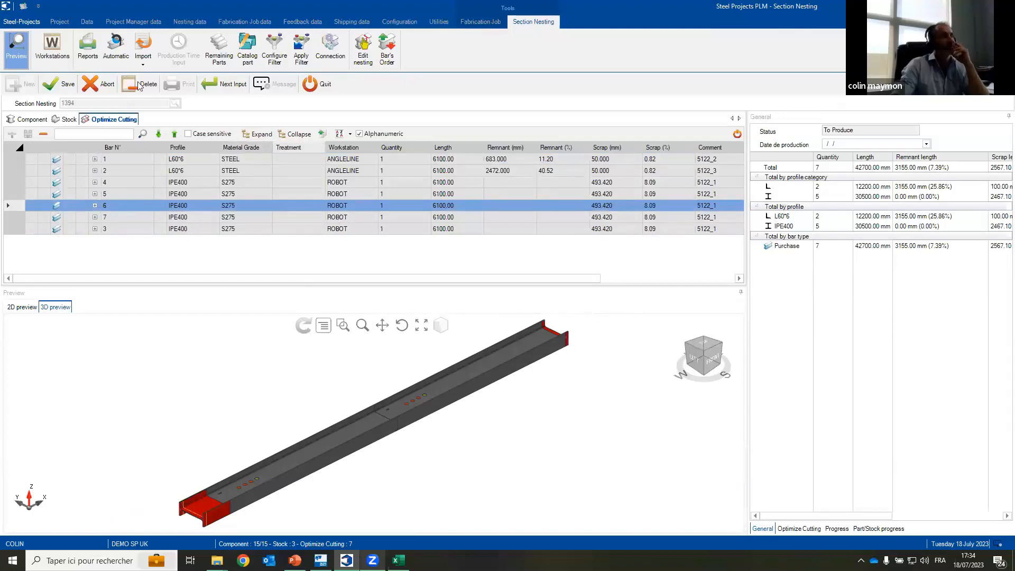
{"action": "left_click", "coordinate": [143, 62]}
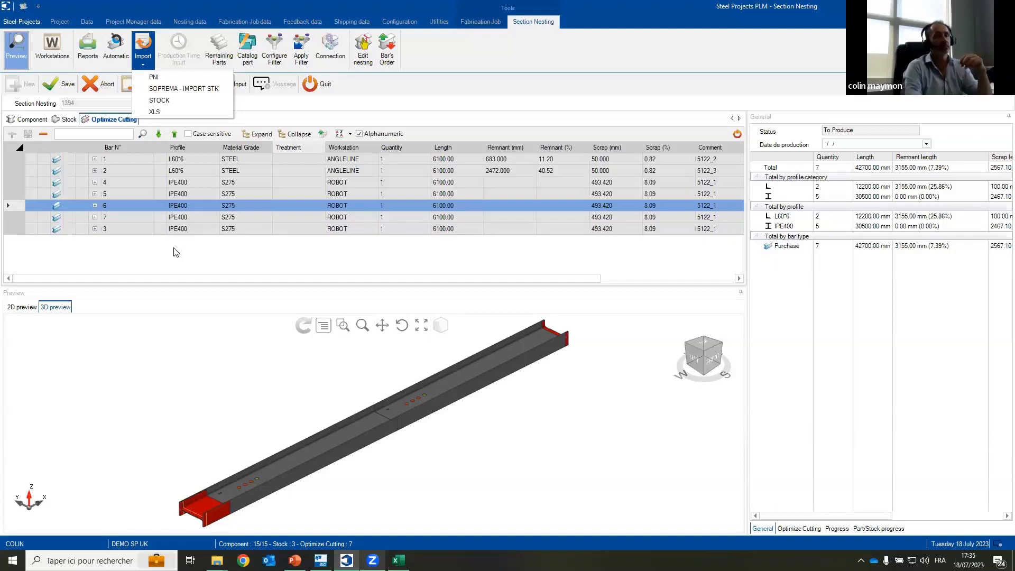
Step: Close the section nesting, return to the fabrication job and switch to the PowerPoint presentation
{"action": "left_click", "coordinate": [315, 84]}
{"action": "left_click", "coordinate": [503, 316]}
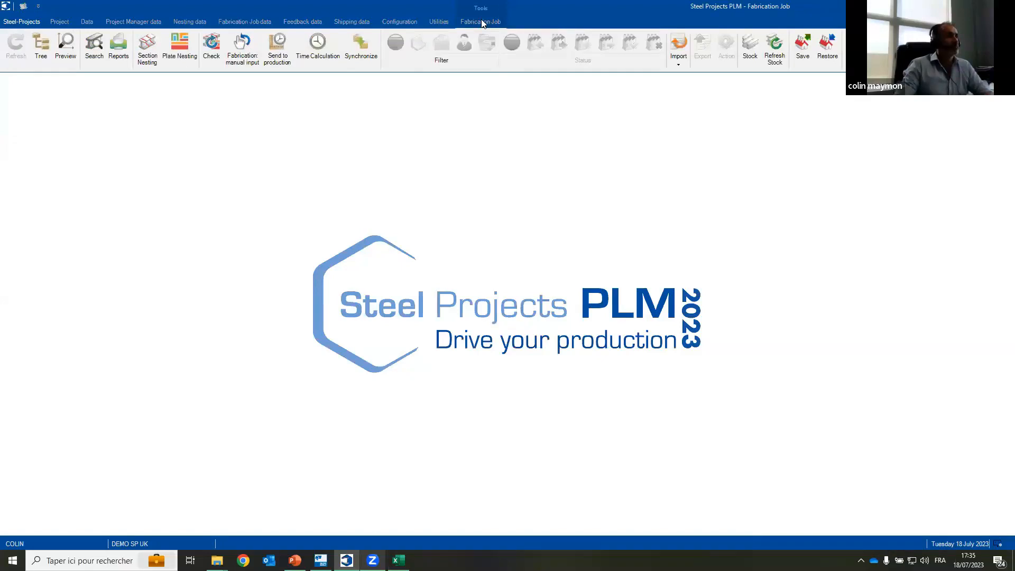
{"action": "left_click", "coordinate": [483, 22]}
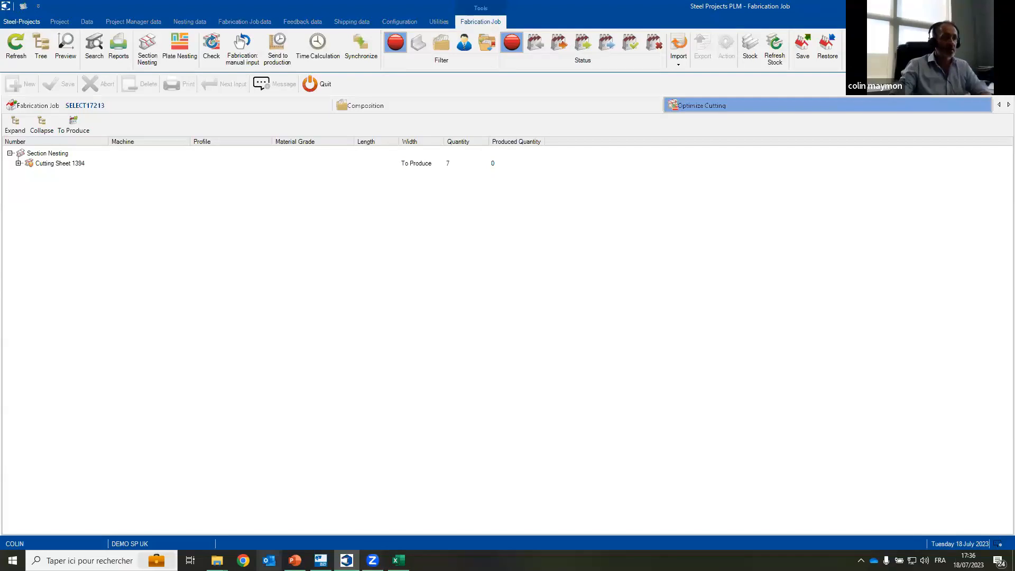
{"action": "left_click", "coordinate": [295, 560]}
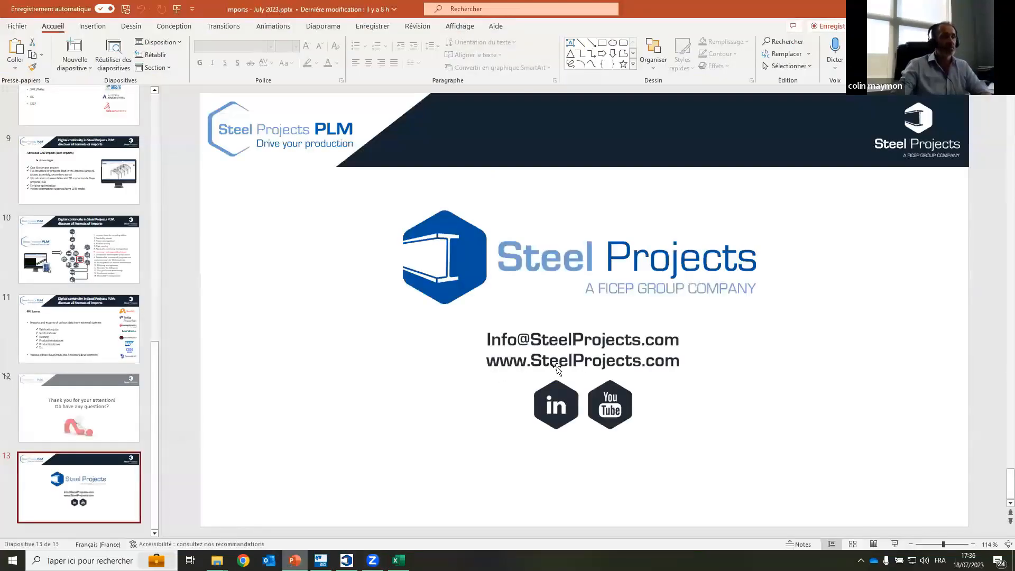